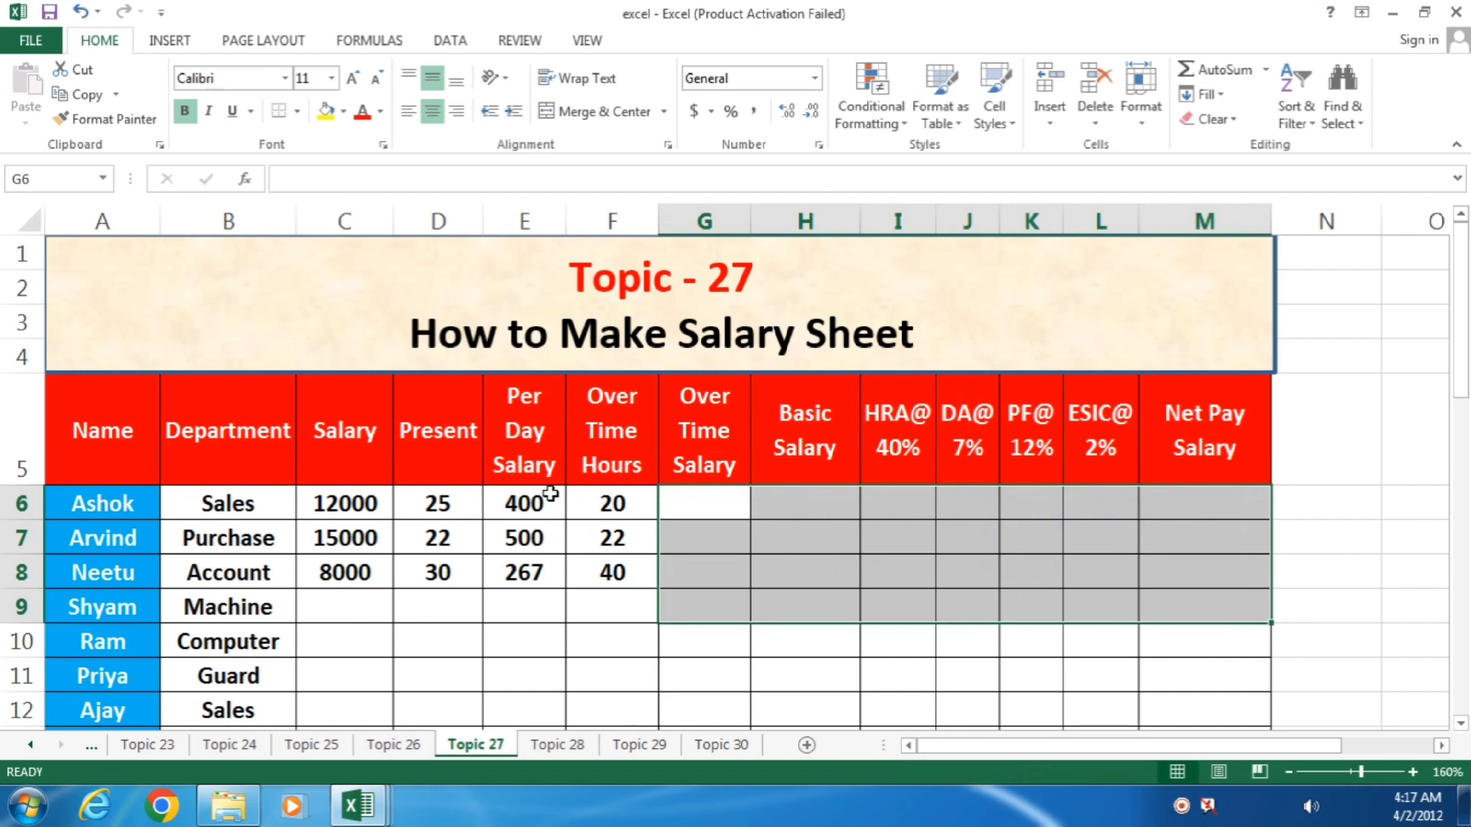
# - Clear the per day salary and over time hours entries in E6:F8
pyautogui.moveTo(544, 502); pyautogui.dragTo(609, 572)
pyautogui.press('Delete')
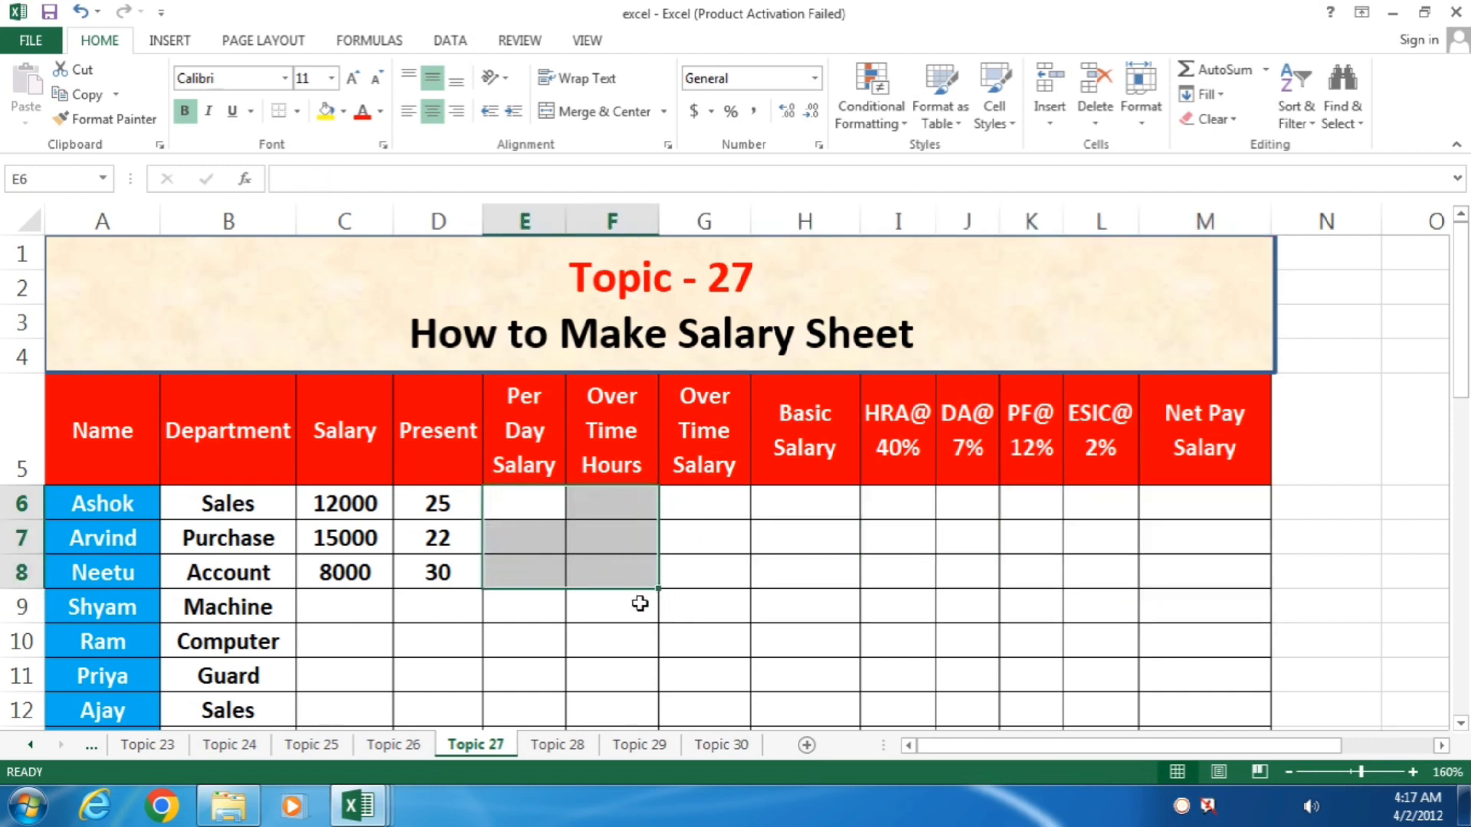
pyautogui.click(542, 502)
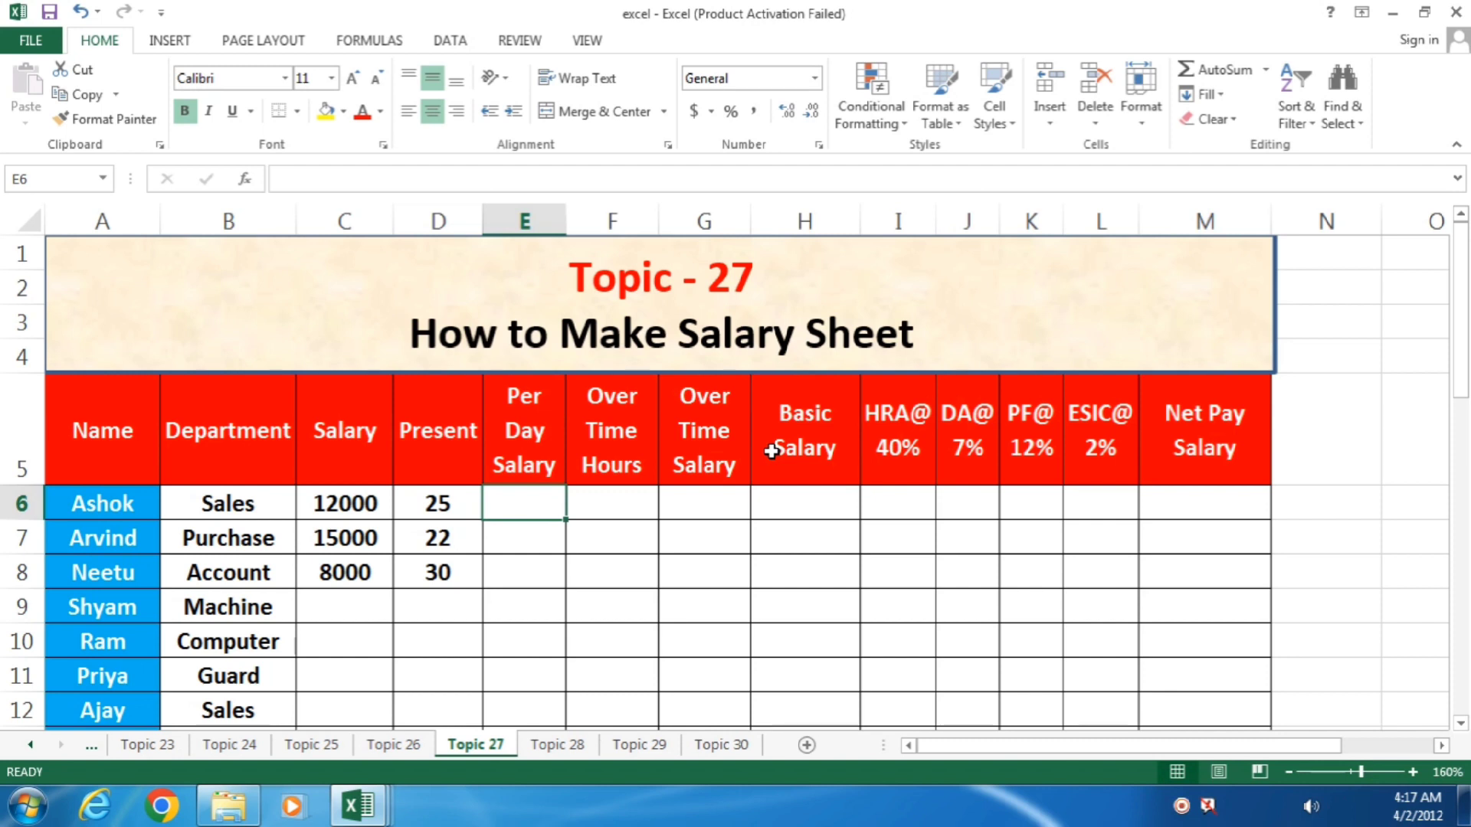
pyautogui.click(802, 531)
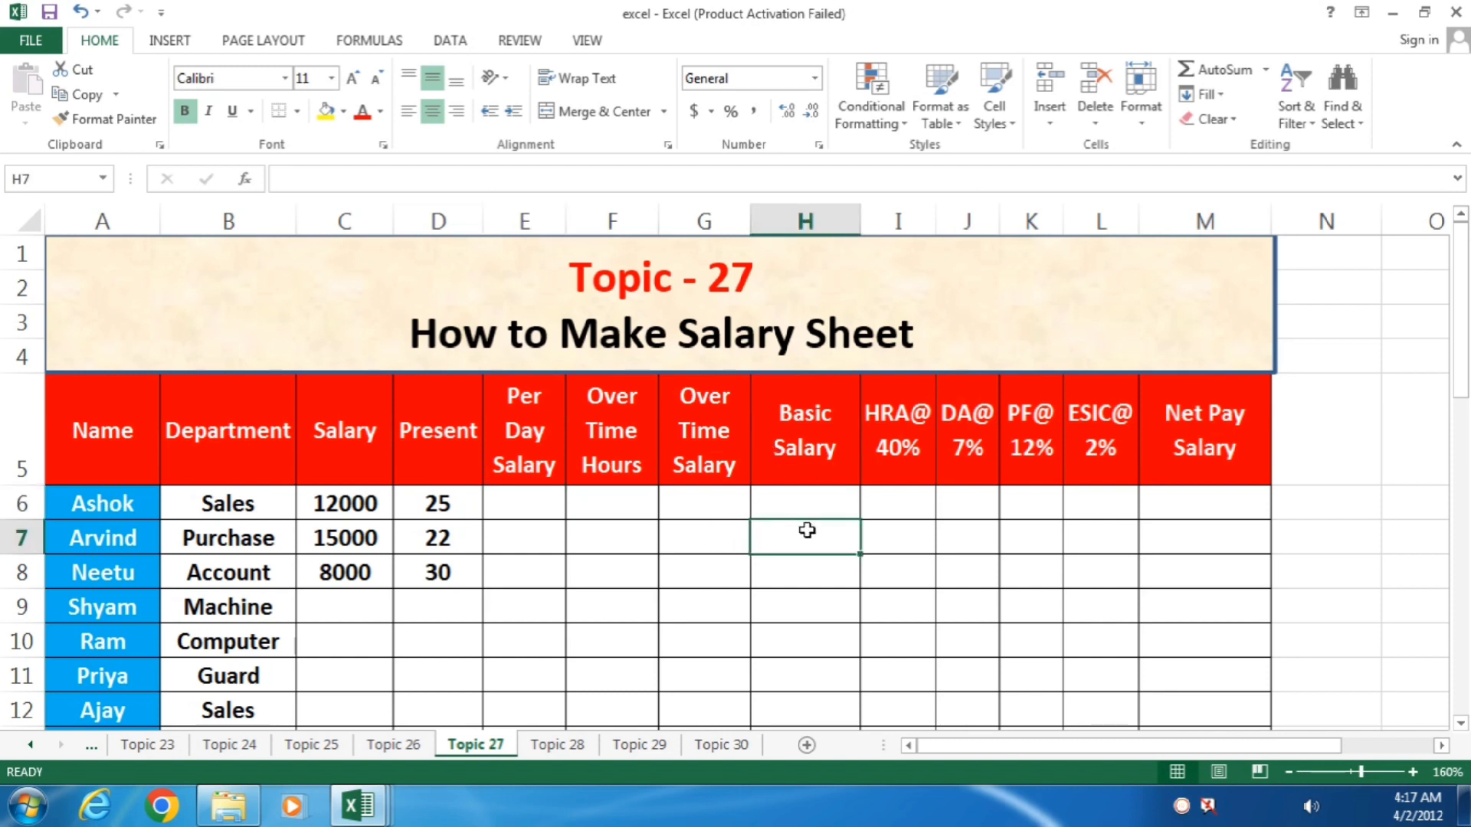
pyautogui.write('pay')
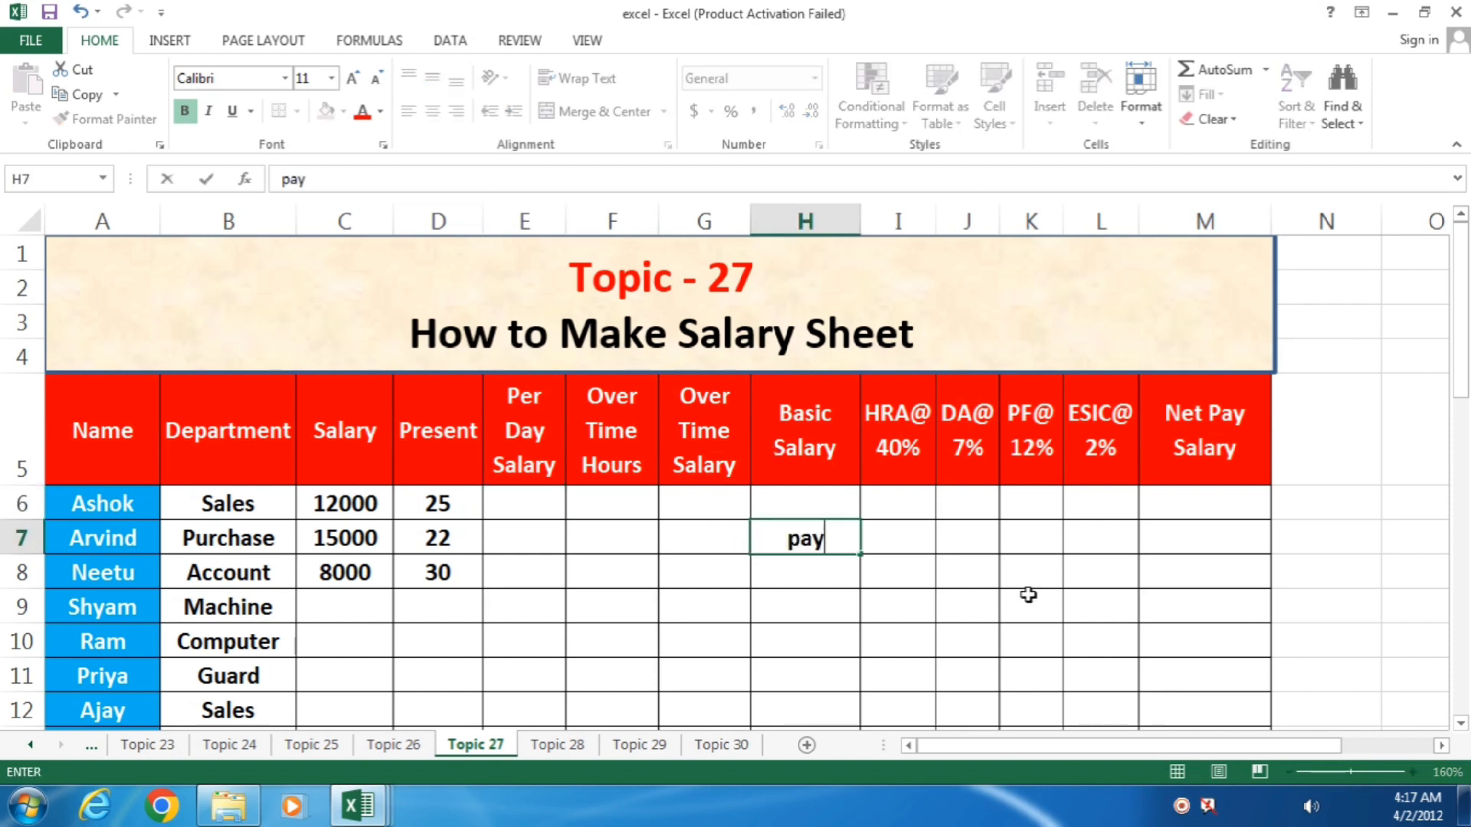
pyautogui.write('roll')
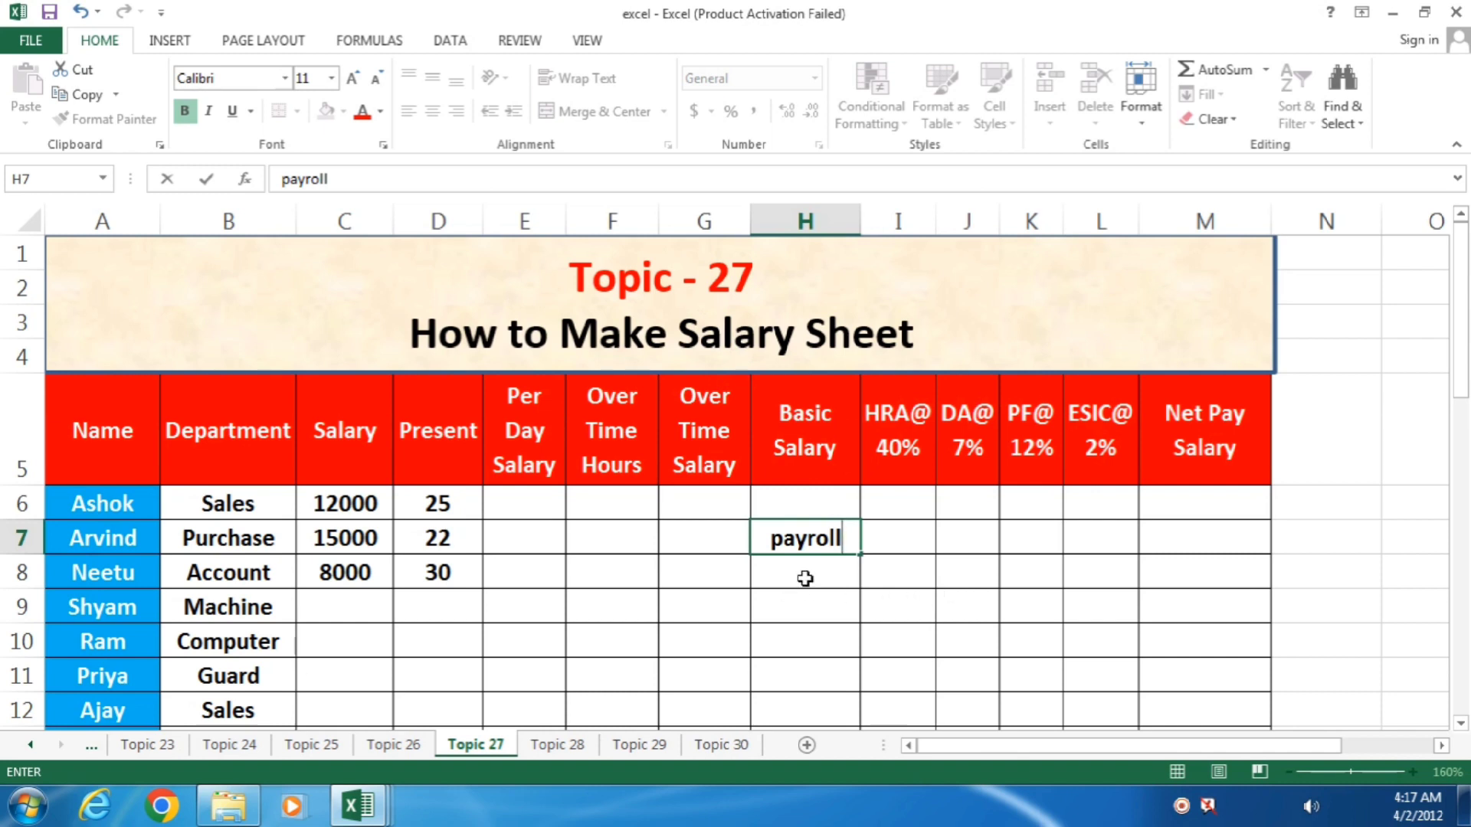
pyautogui.press('Escape')
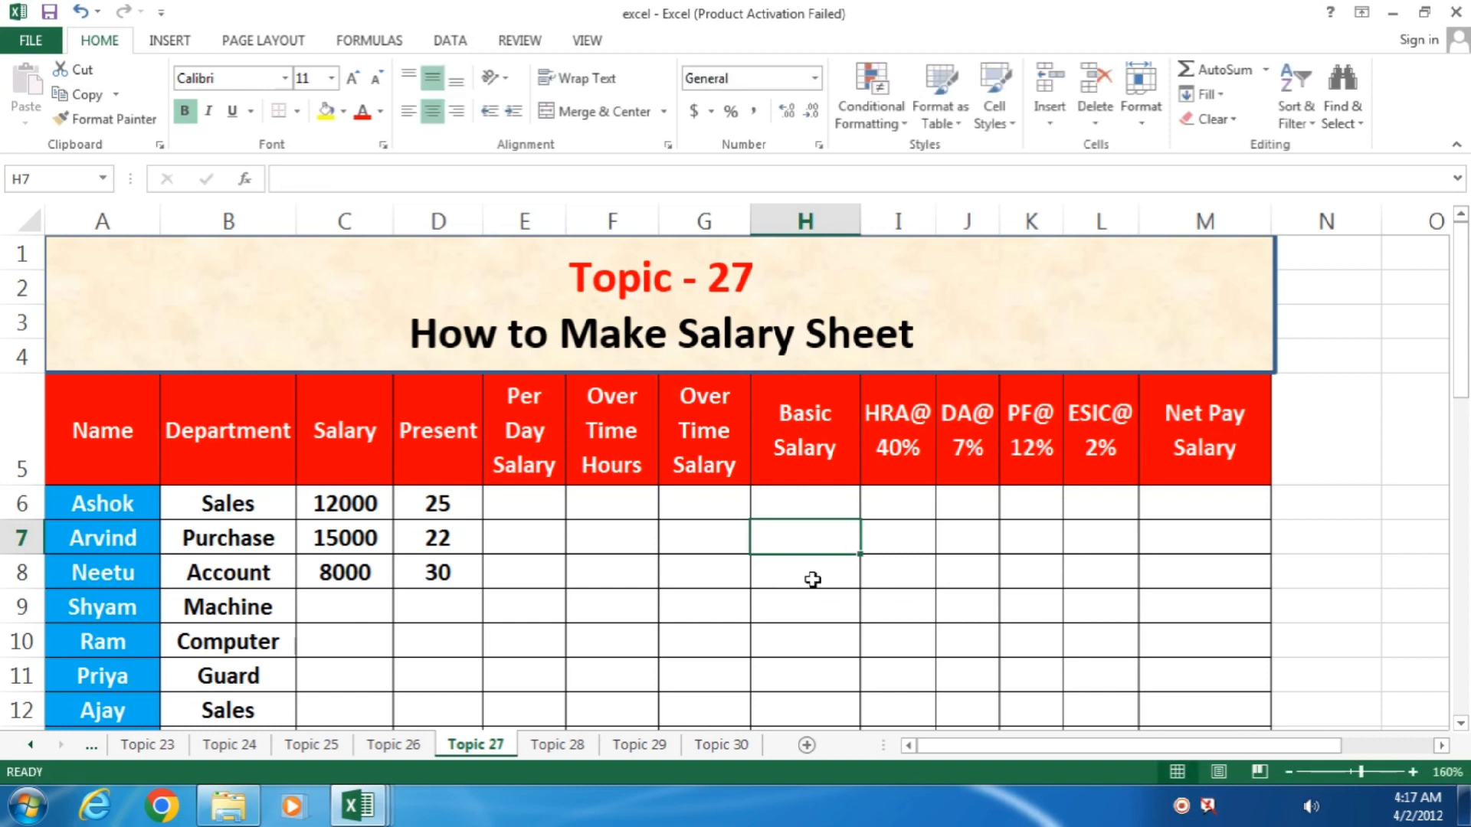
pyautogui.click(608, 552)
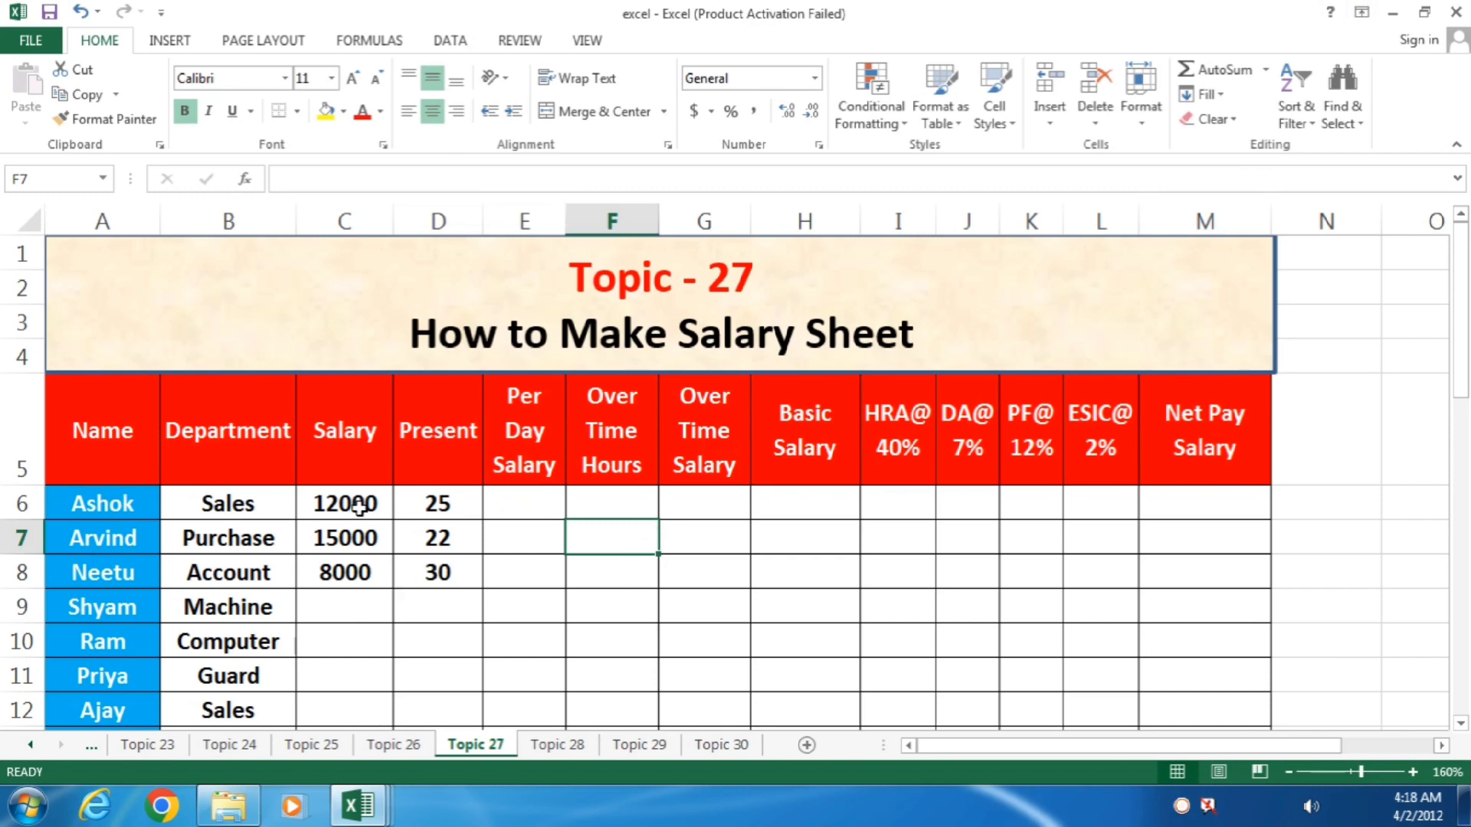
# - Enter =RANDBETWEEN(10000,25000) in salary cell C9 and fill it down through C15
pyautogui.scroll(-1, 360, 507)
pyautogui.scroll(1, 359, 505)
pyautogui.scroll(-1, 359, 505)
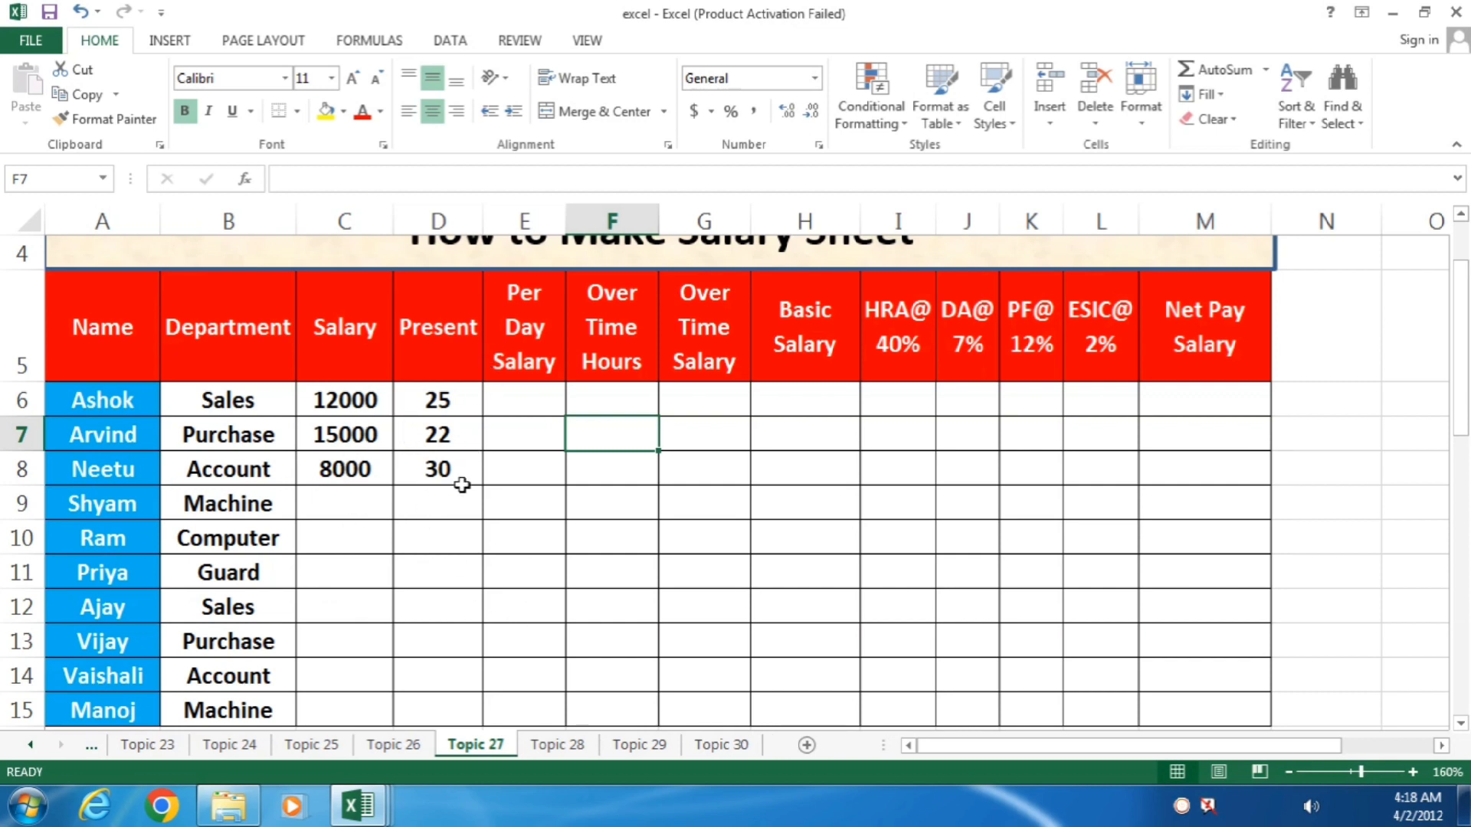
pyautogui.click(383, 507)
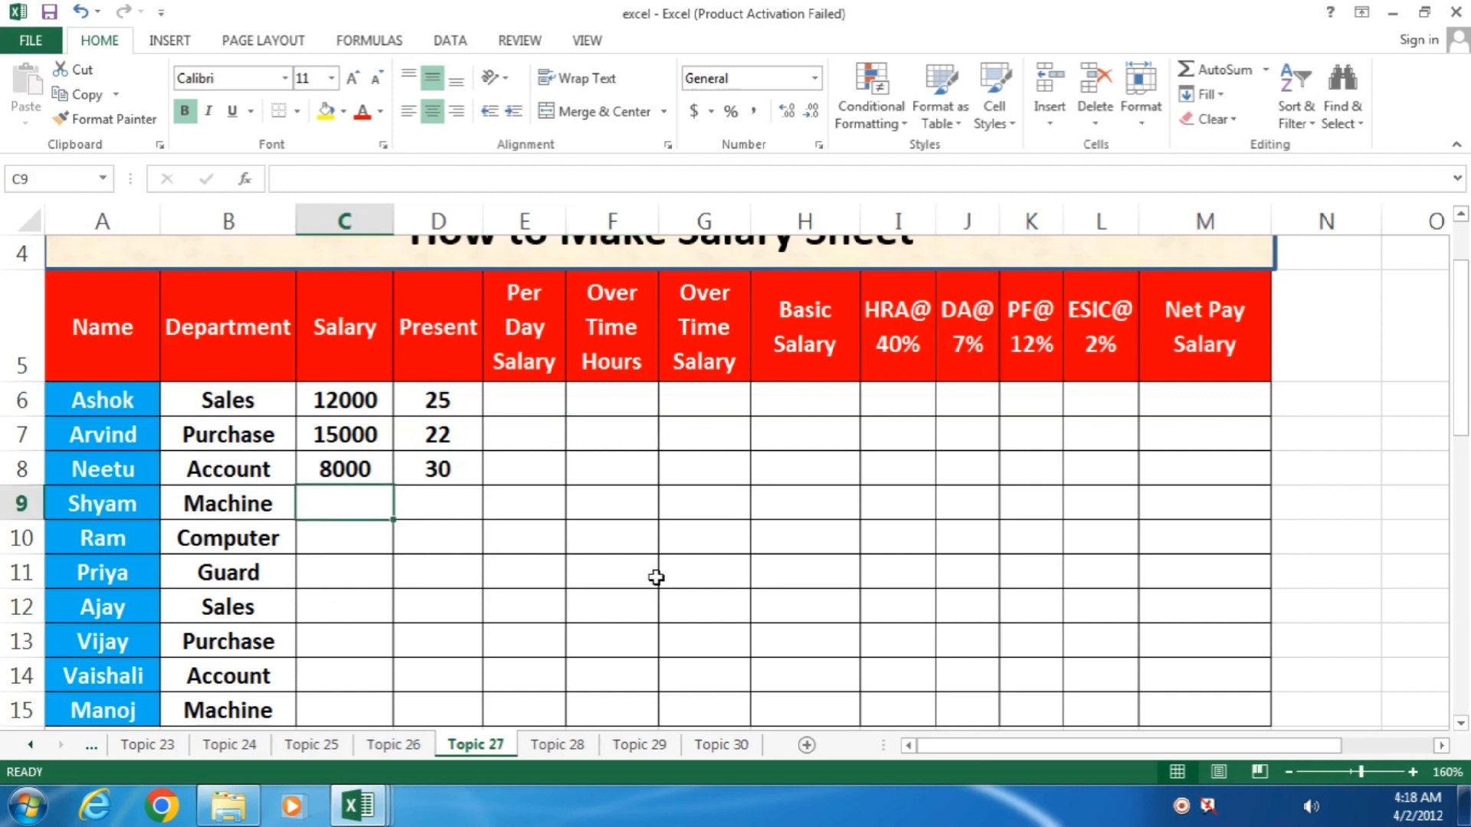
pyautogui.write('=rand')
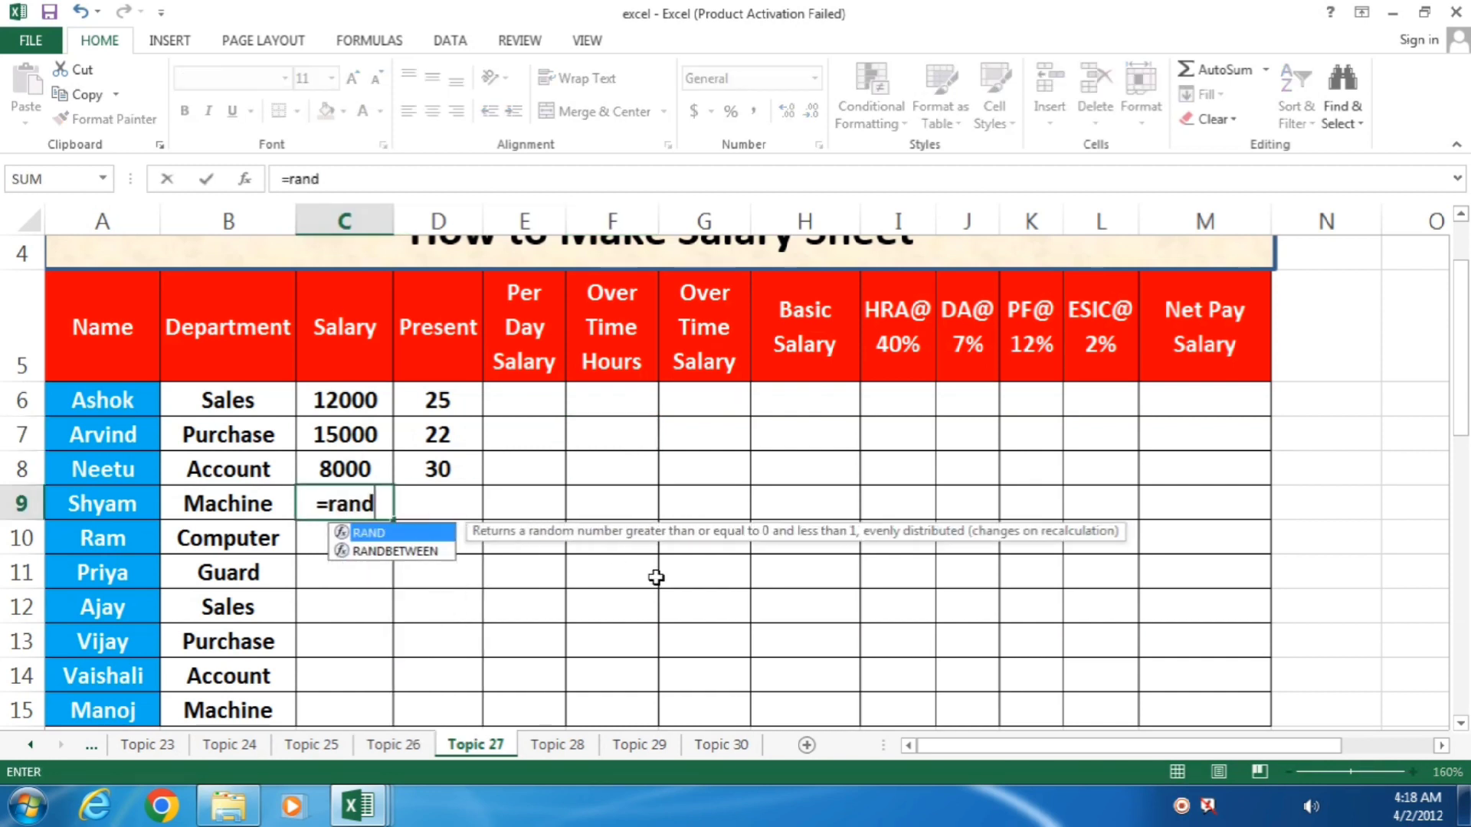
pyautogui.press('Down')
pyautogui.press('Tab')
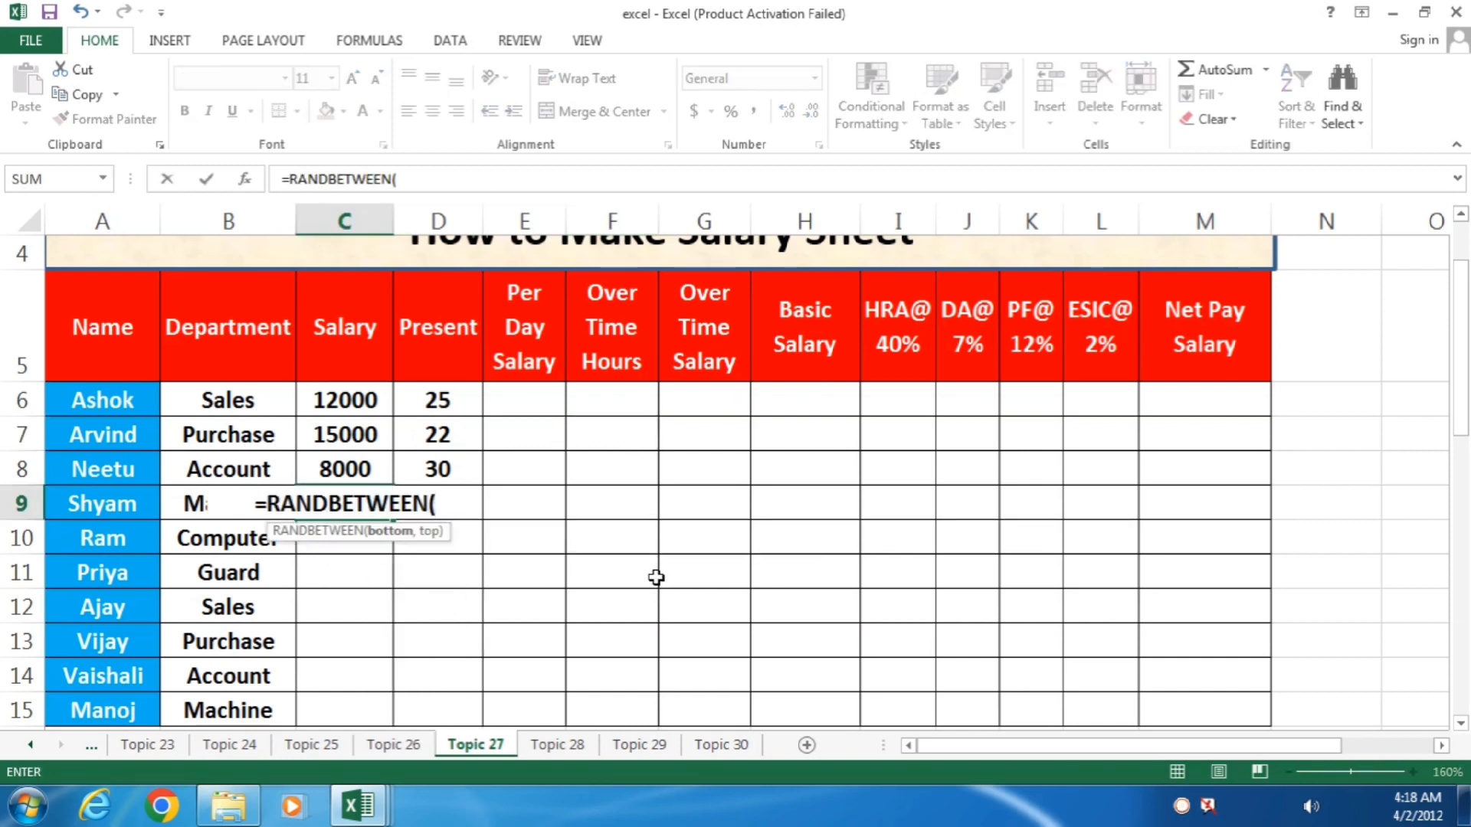
pyautogui.write('10000')
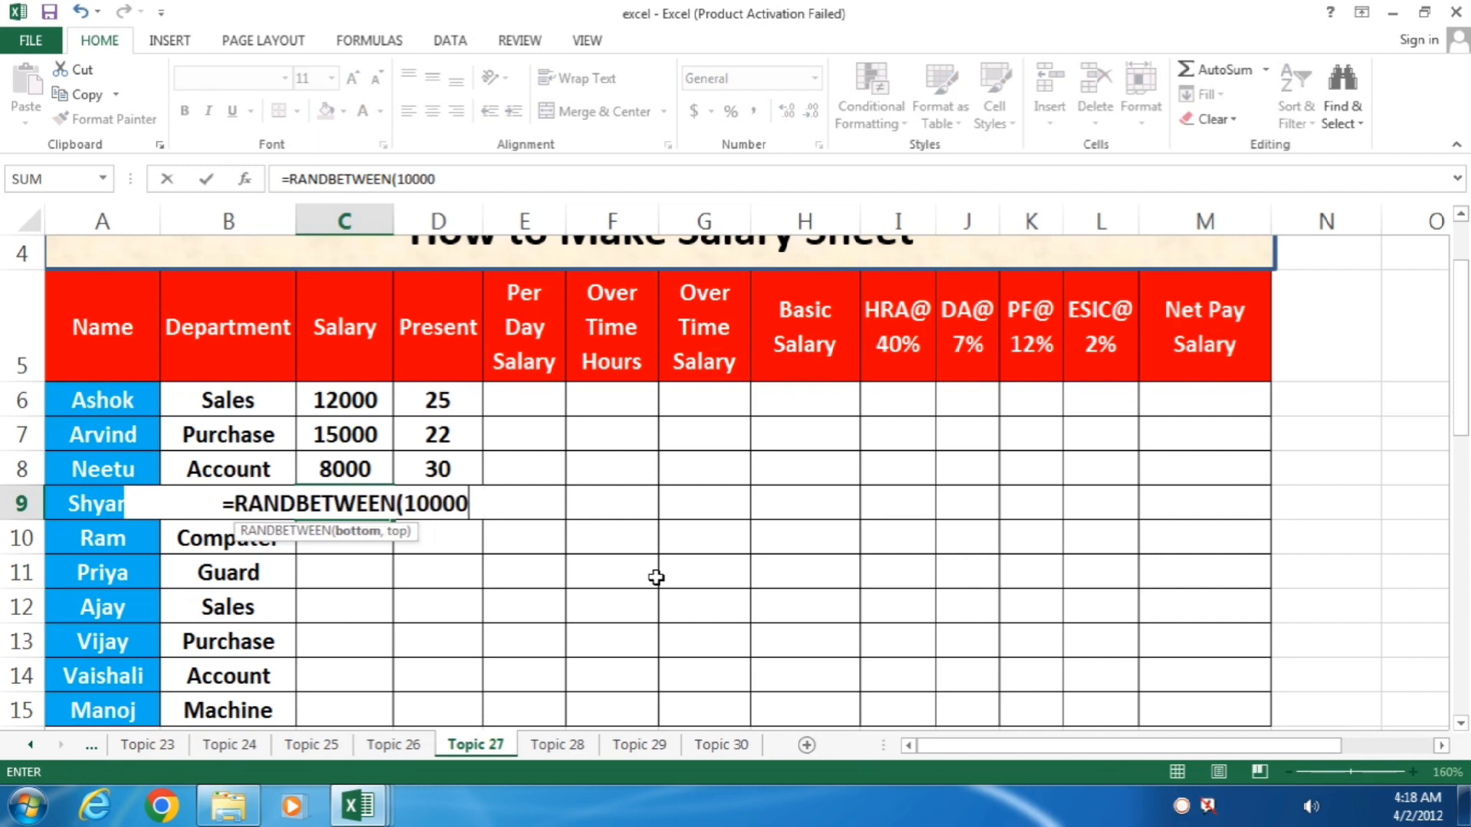
pyautogui.write(',')
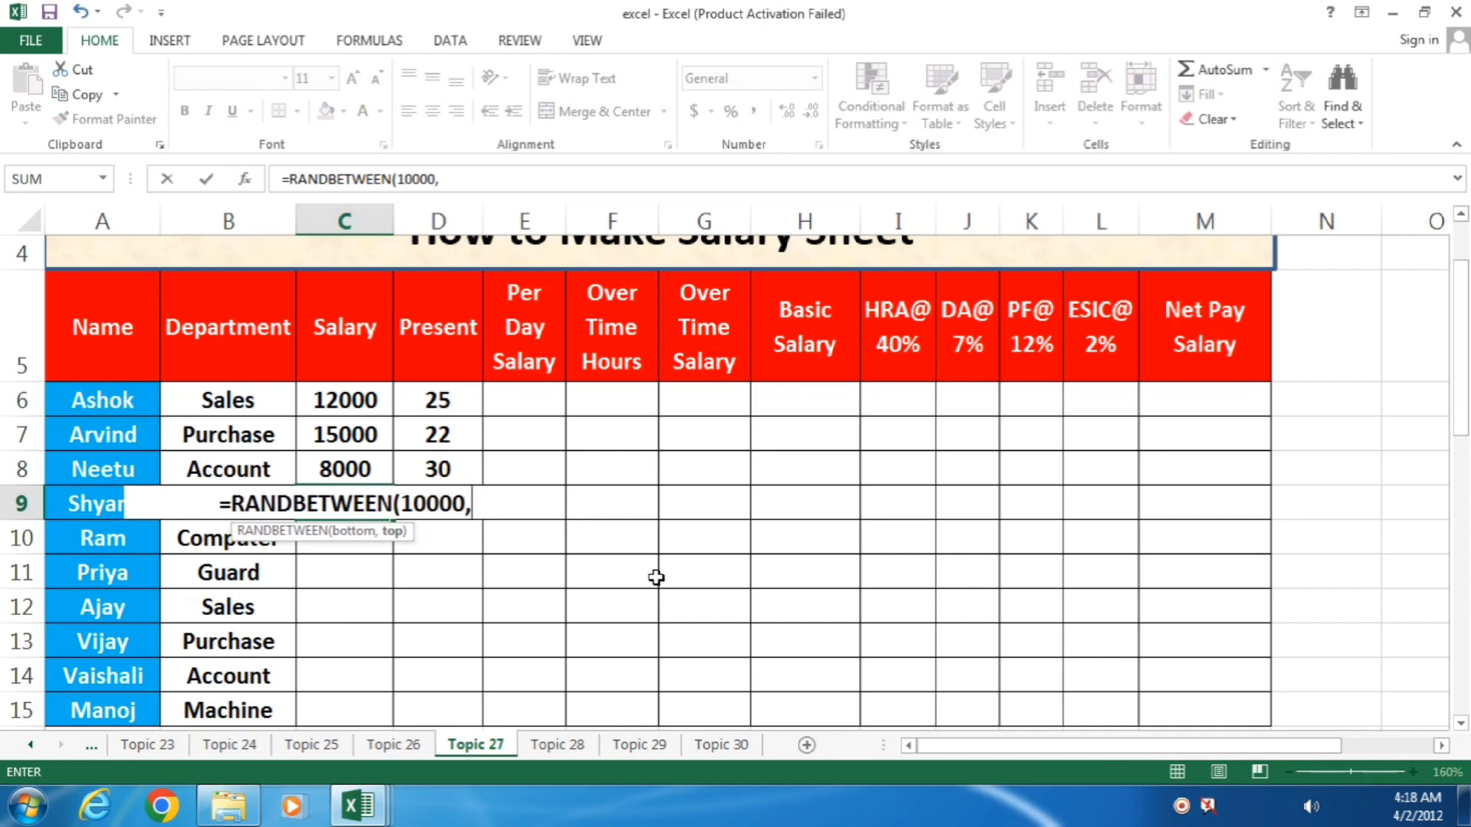
pyautogui.write('25000')
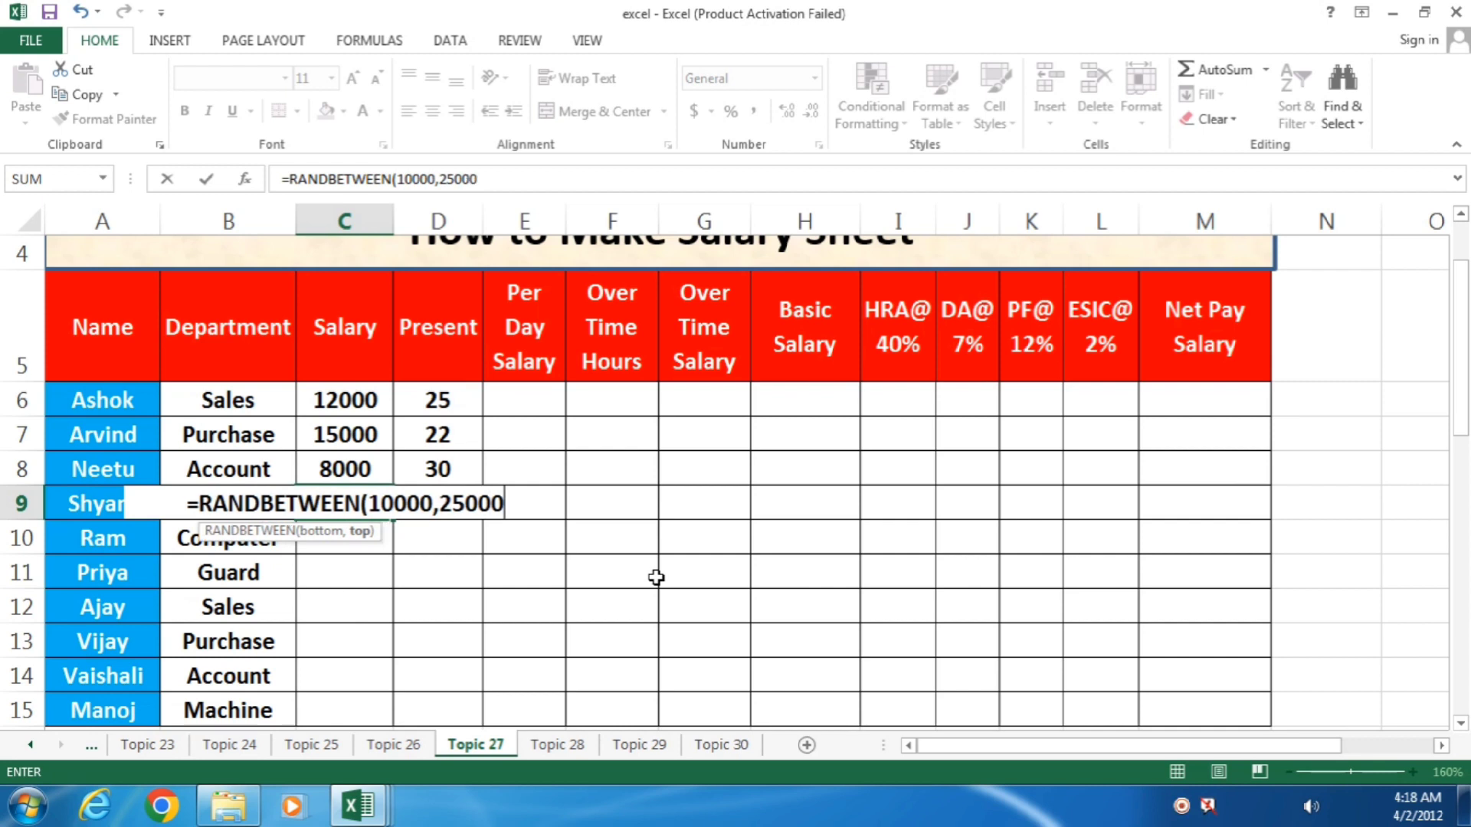
pyautogui.write(')')
pyautogui.press('Return')
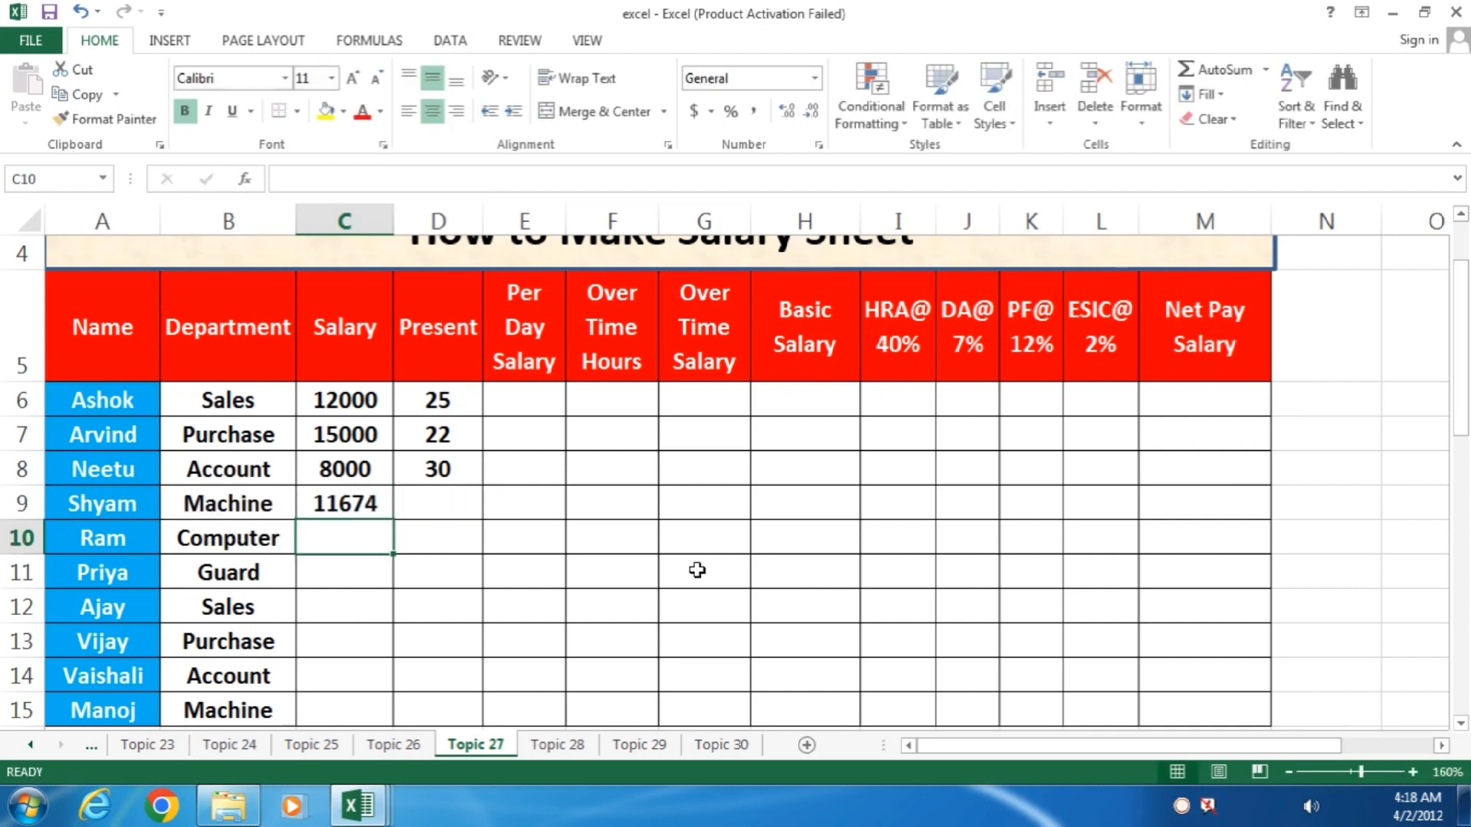
pyautogui.click(357, 492)
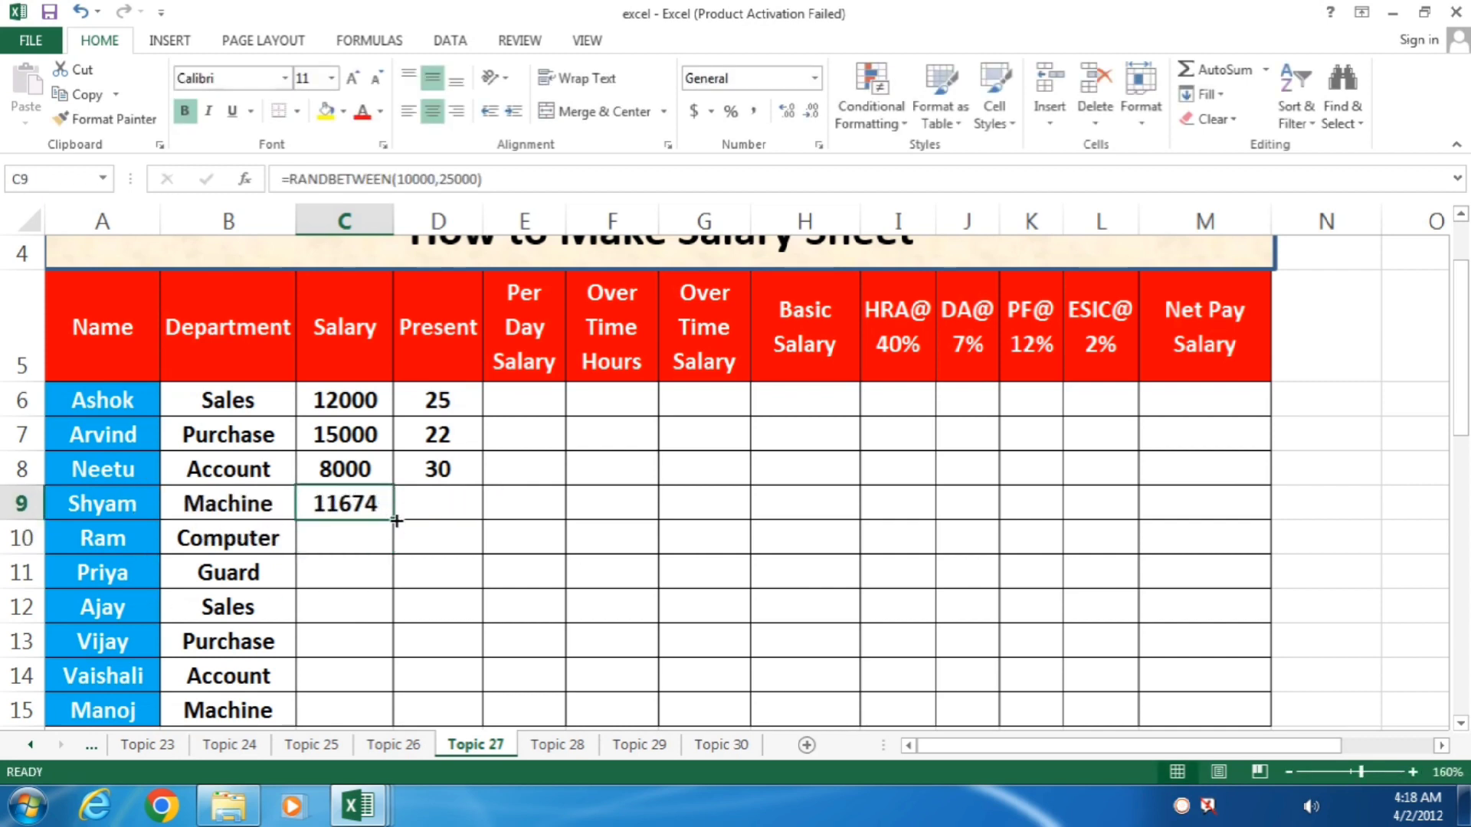
pyautogui.moveTo(396, 521); pyautogui.dragTo(375, 718)
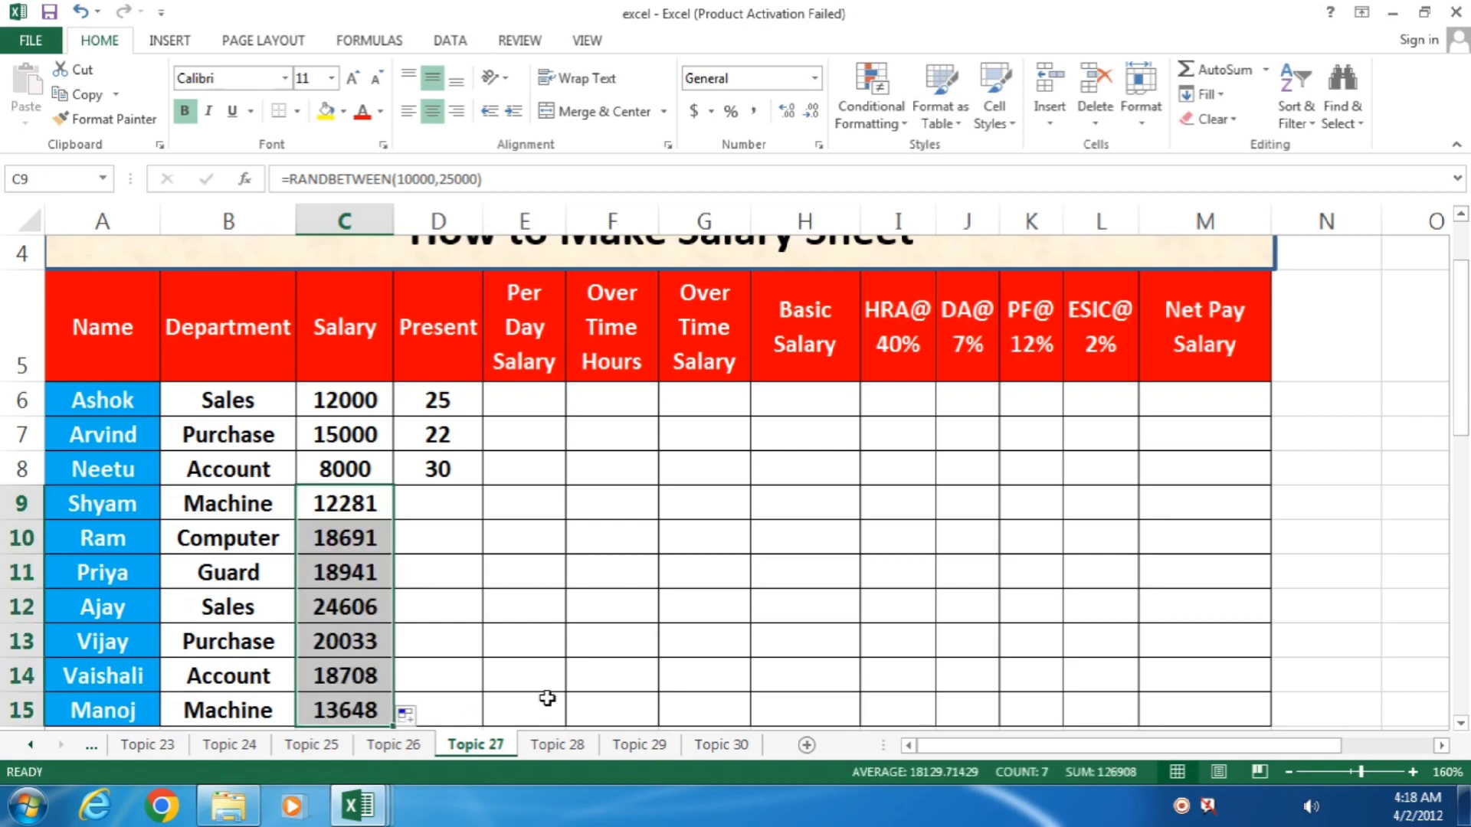
# - Enter =RANDBETWEEN(15,30) in the Present cell D9 and fill it down through D15
pyautogui.click(456, 506)
pyautogui.write('=rand')
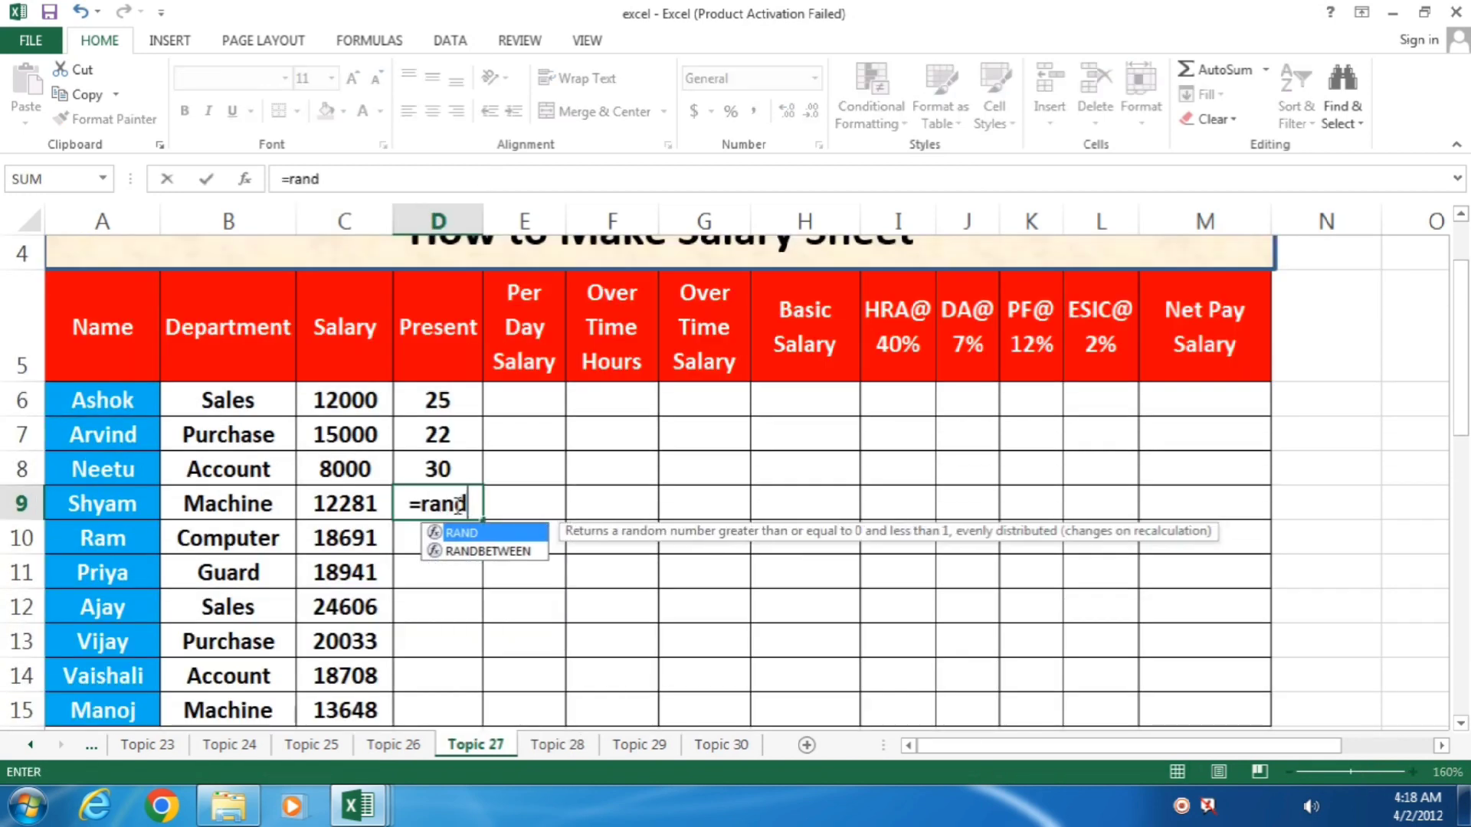
pyautogui.press('Down')
pyautogui.press('Tab')
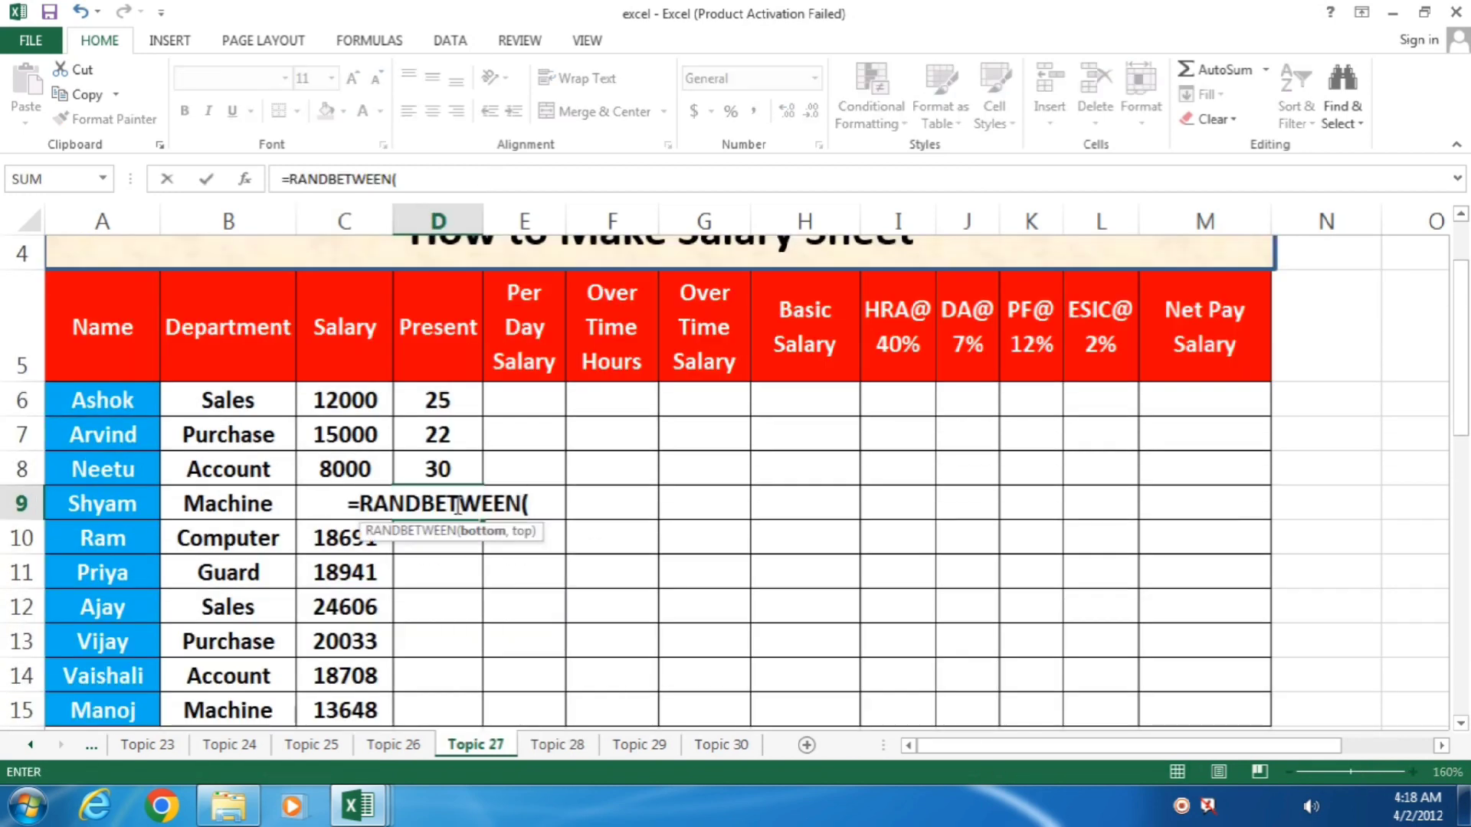
pyautogui.write('10')
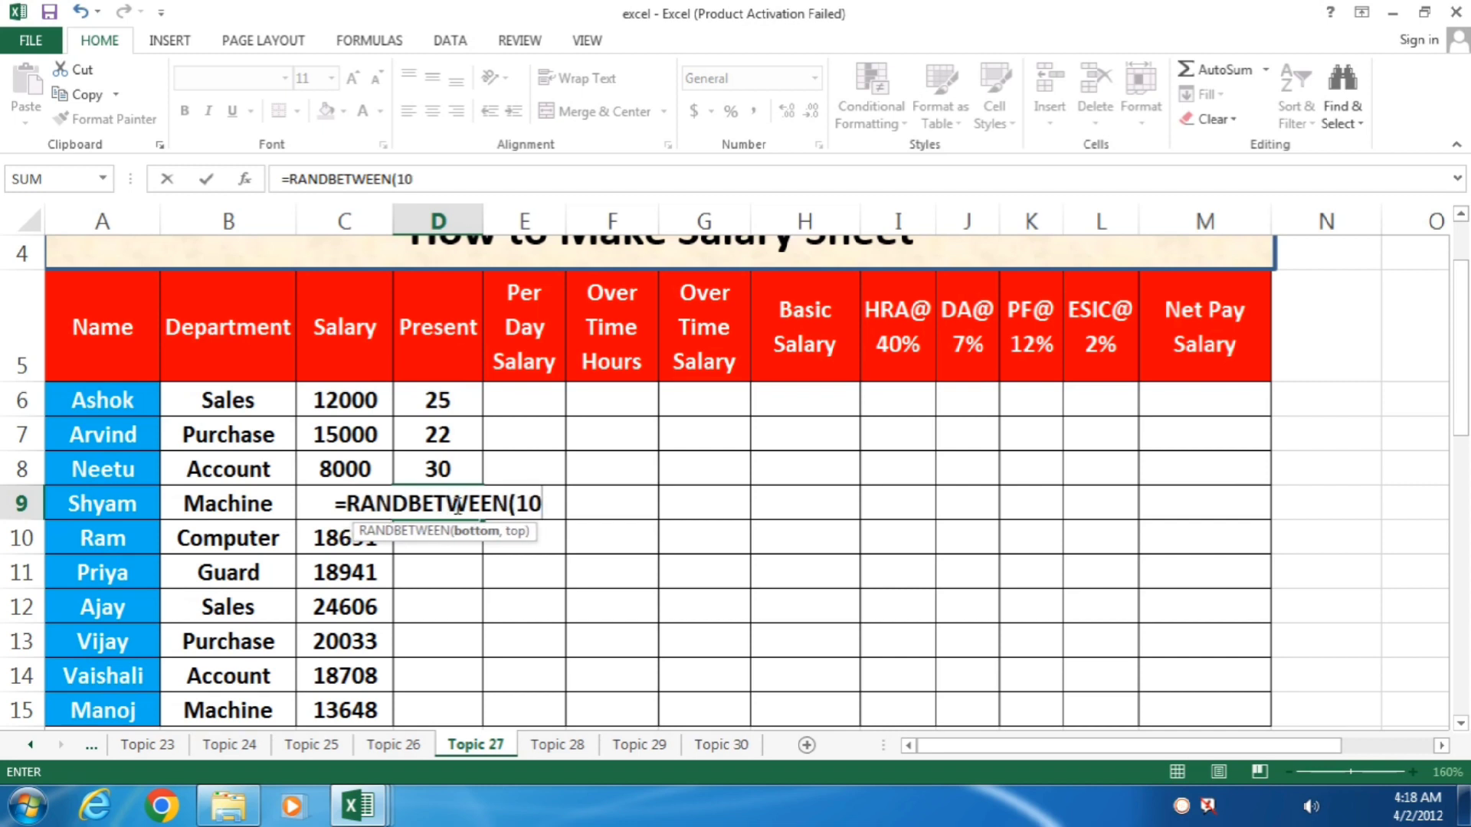
pyautogui.press('BackSpace')
pyautogui.press('BackSpace')
pyautogui.write('15,2')
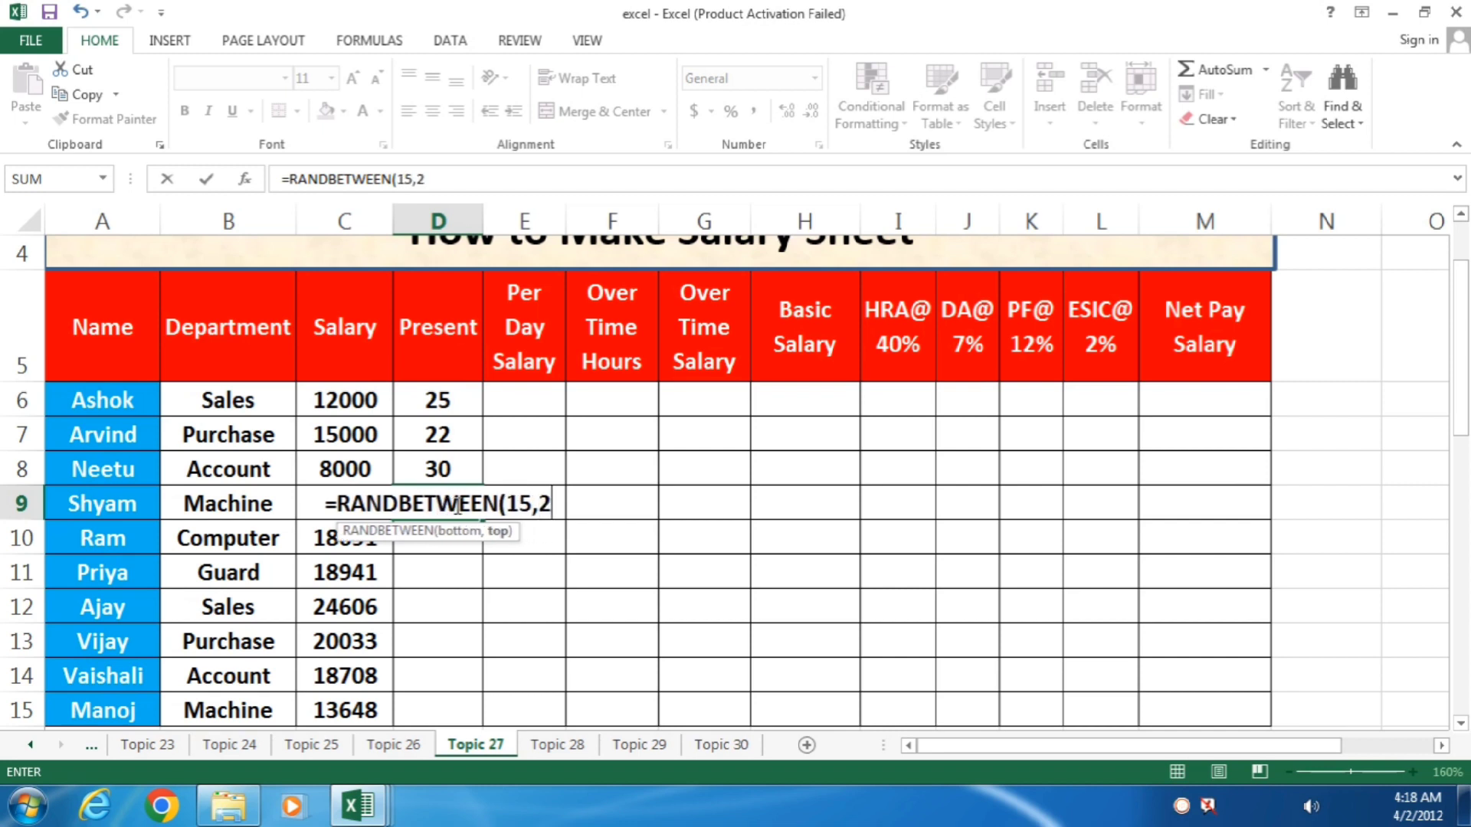
pyautogui.write('5)')
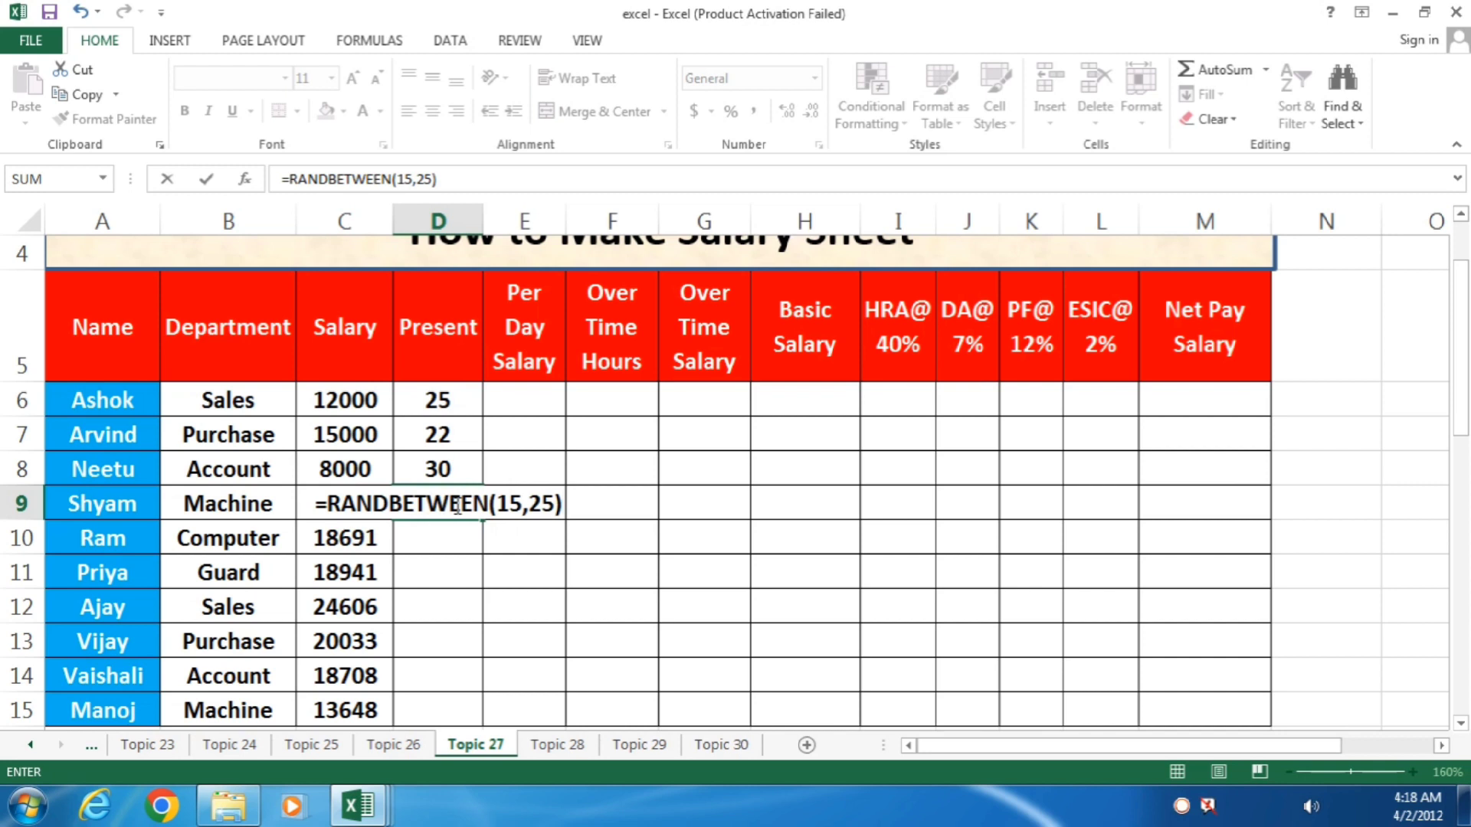
pyautogui.press('BackSpace')
pyautogui.press('BackSpace')
pyautogui.press('BackSpace')
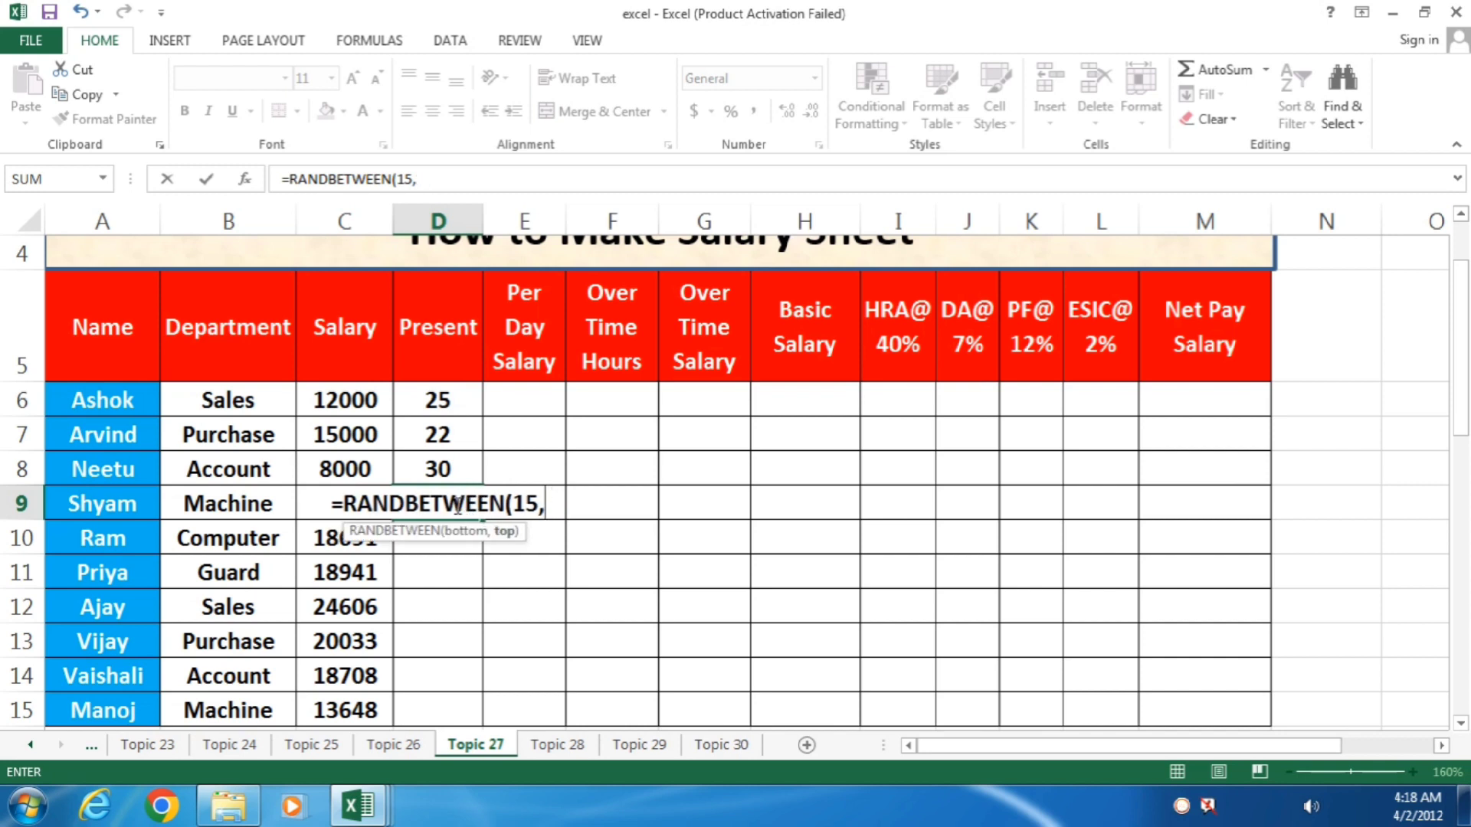
pyautogui.write('30')
pyautogui.press('Return')
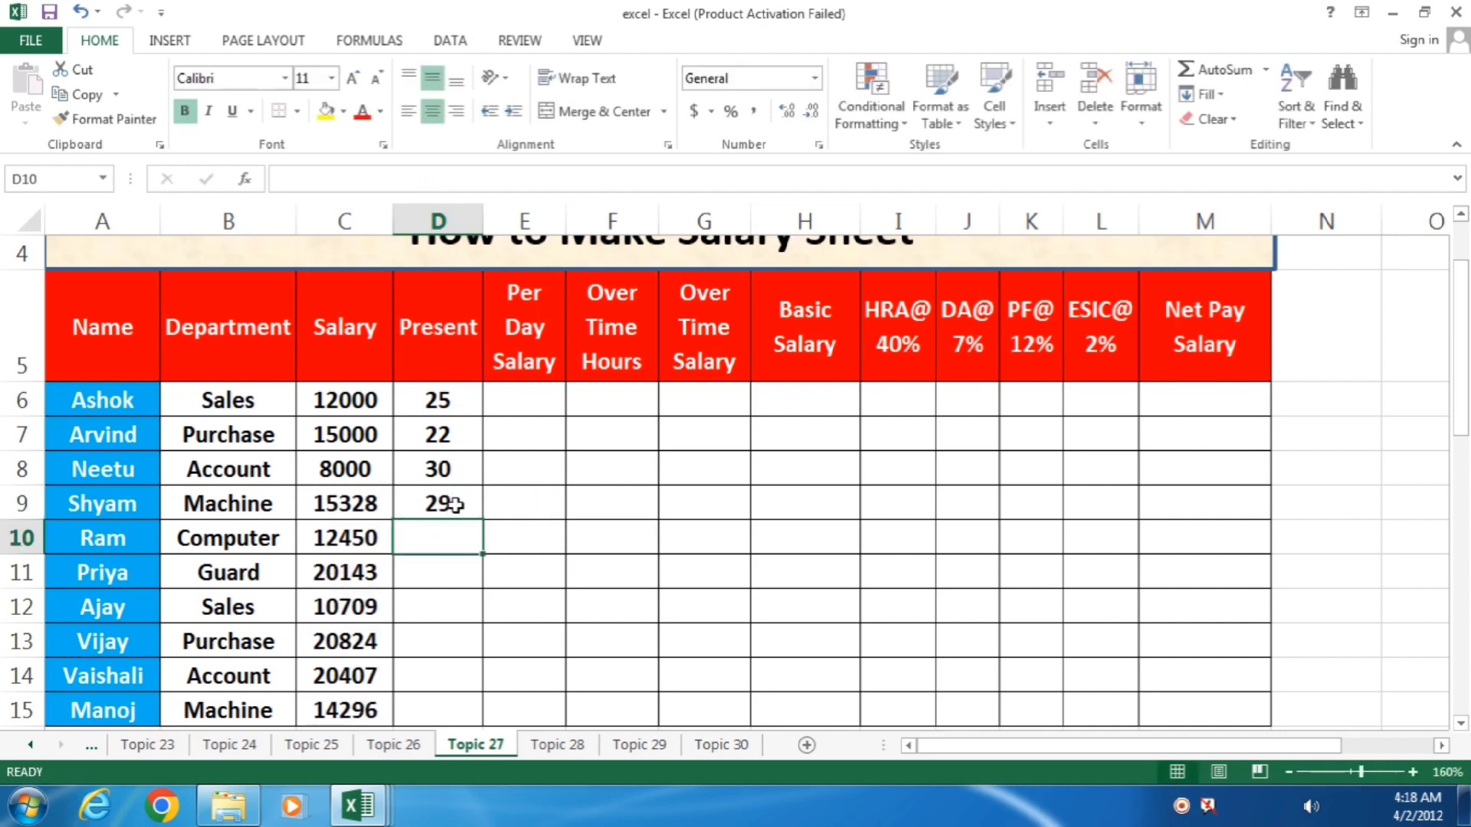
pyautogui.click(471, 512)
pyautogui.moveTo(481, 522); pyautogui.dragTo(483, 720)
# - Copy C9:D15 and paste it in place as values to replace the random formulas with fixed numbers
pyautogui.moveTo(349, 506); pyautogui.dragTo(435, 704)
pyautogui.rightClick(366, 607)
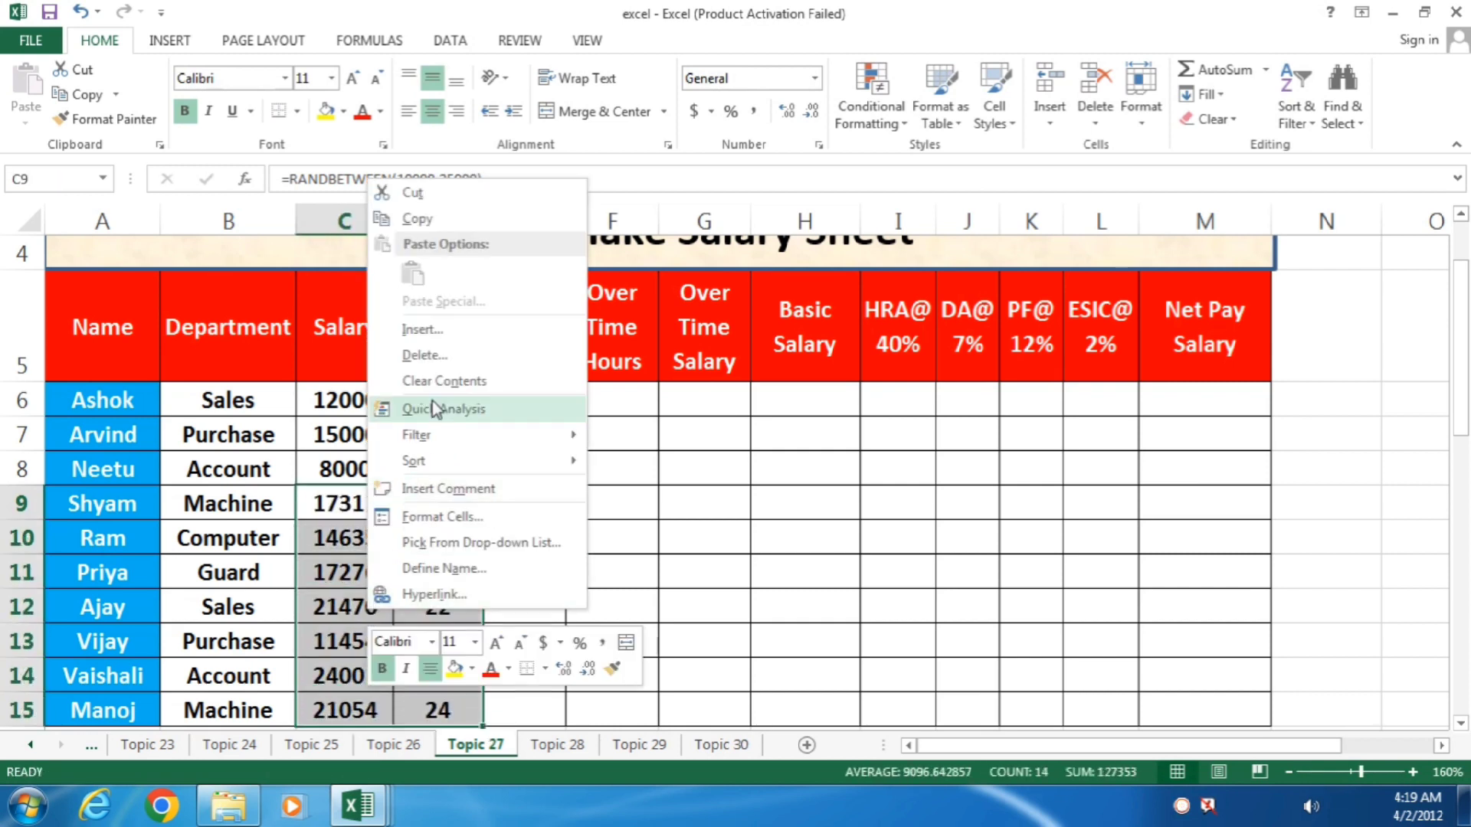
pyautogui.click(437, 217)
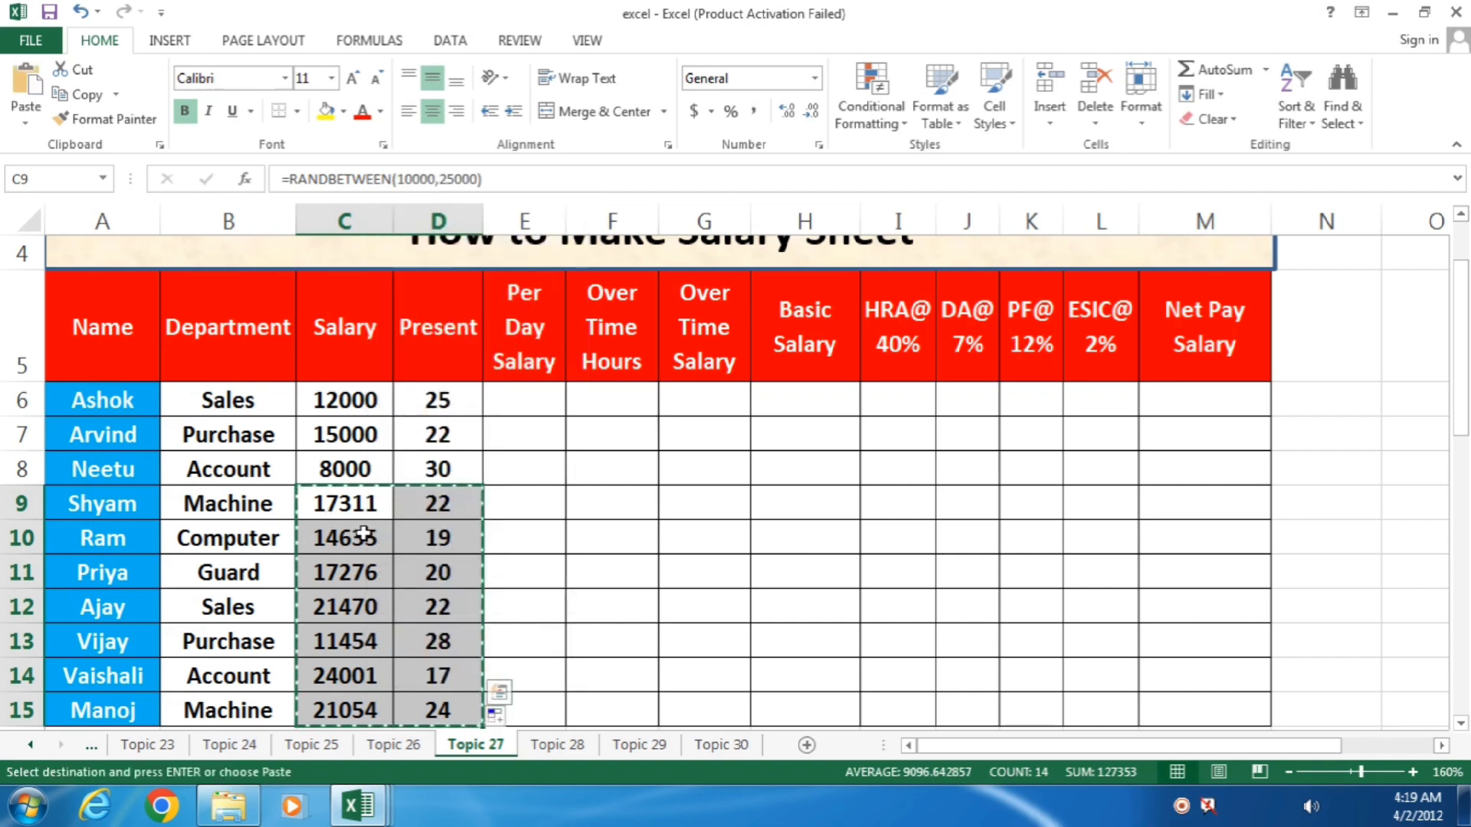
pyautogui.rightClick(366, 545)
pyautogui.moveTo(460, 223)
pyautogui.click(442, 198)
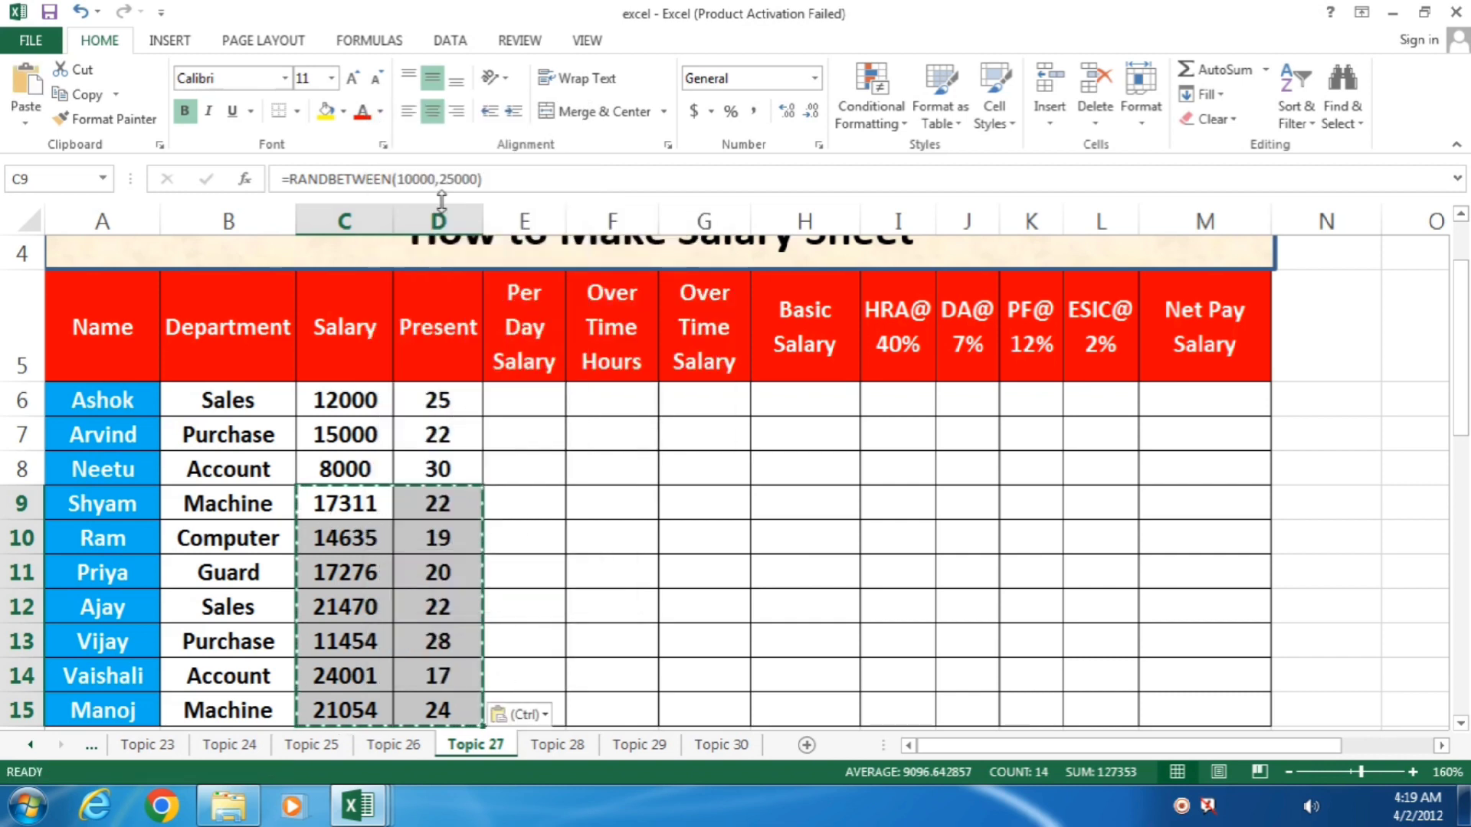
pyautogui.press('Escape')
pyautogui.click(702, 564)
pyautogui.scroll(-1, 703, 563)
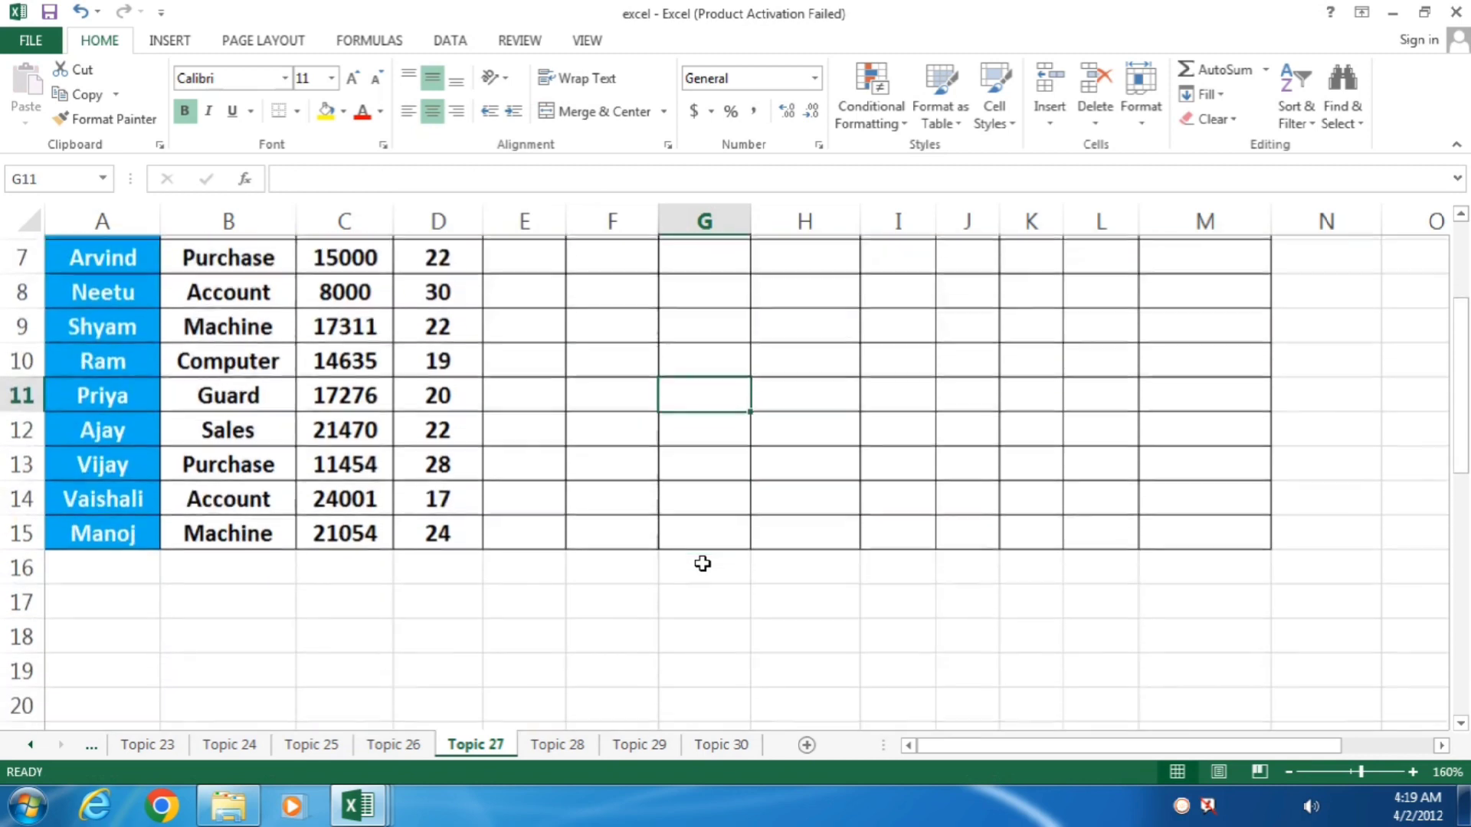
pyautogui.scroll(1, 703, 563)
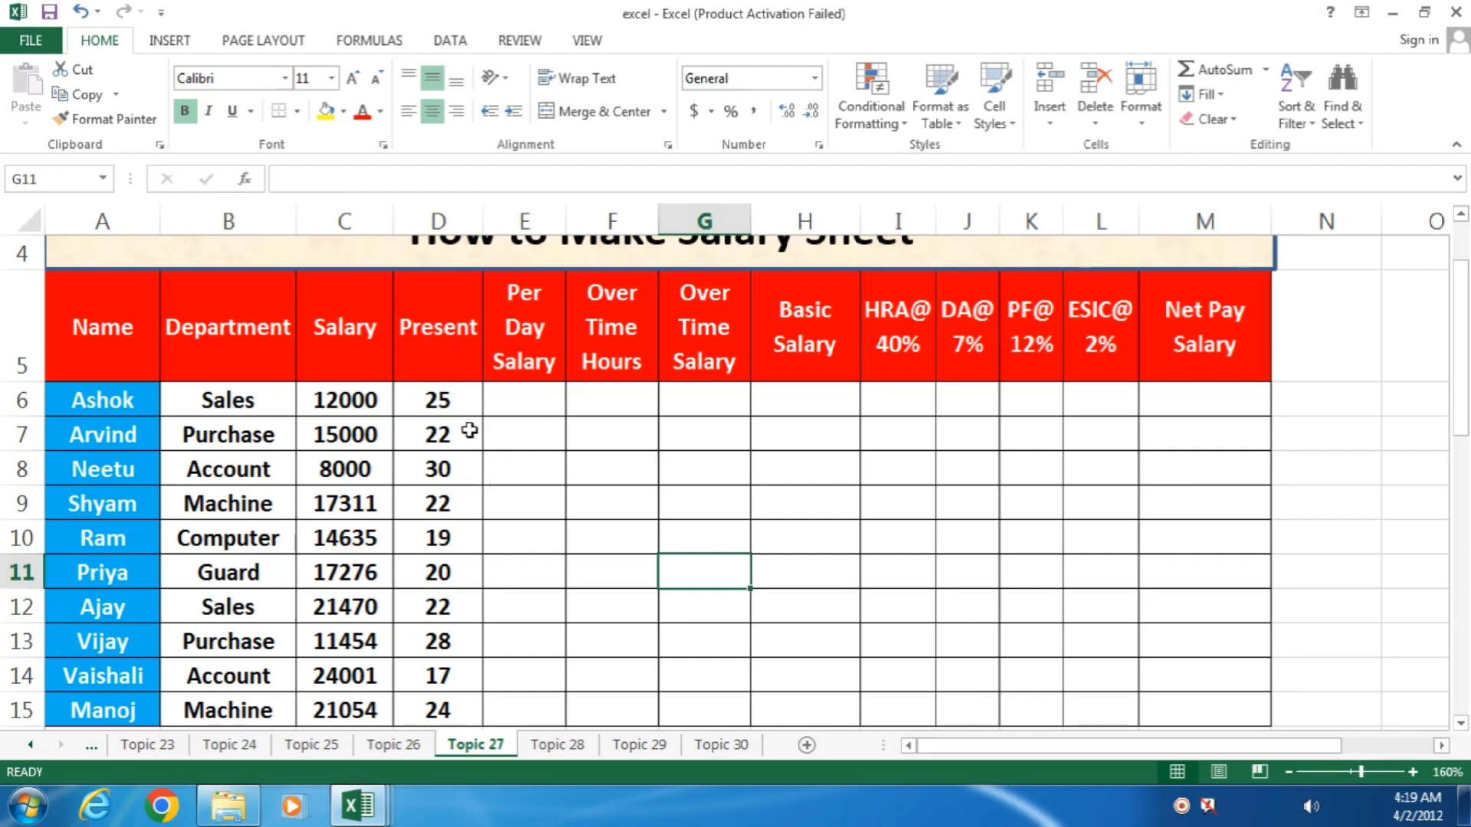
# - Look up the first employee's January Present count in cell AG27 of the Topic 21 attendance sheet
pyautogui.click(31, 745)
pyautogui.click(31, 745)
pyautogui.click(147, 744)
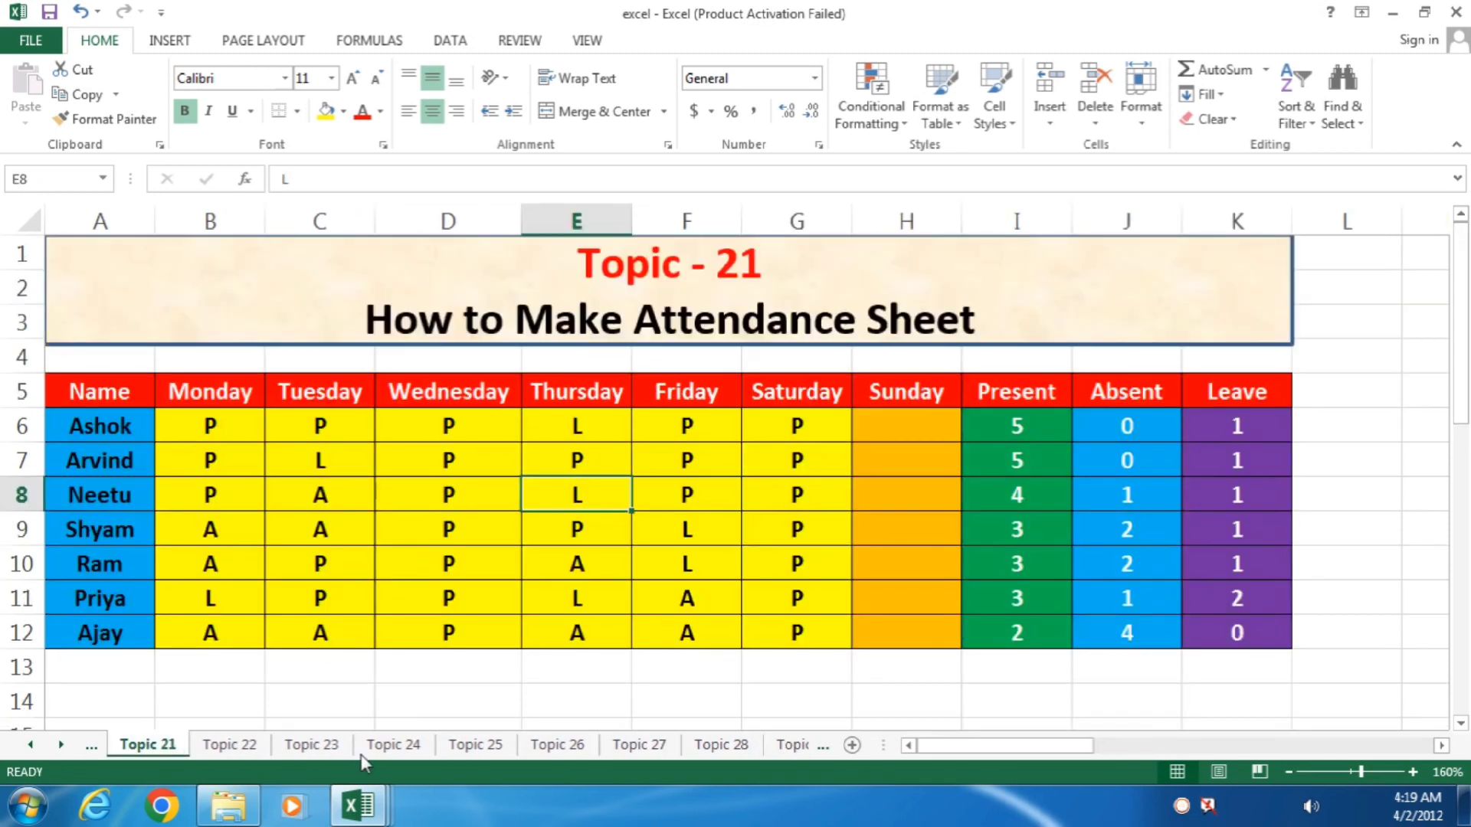
pyautogui.scroll(-7, 516, 660)
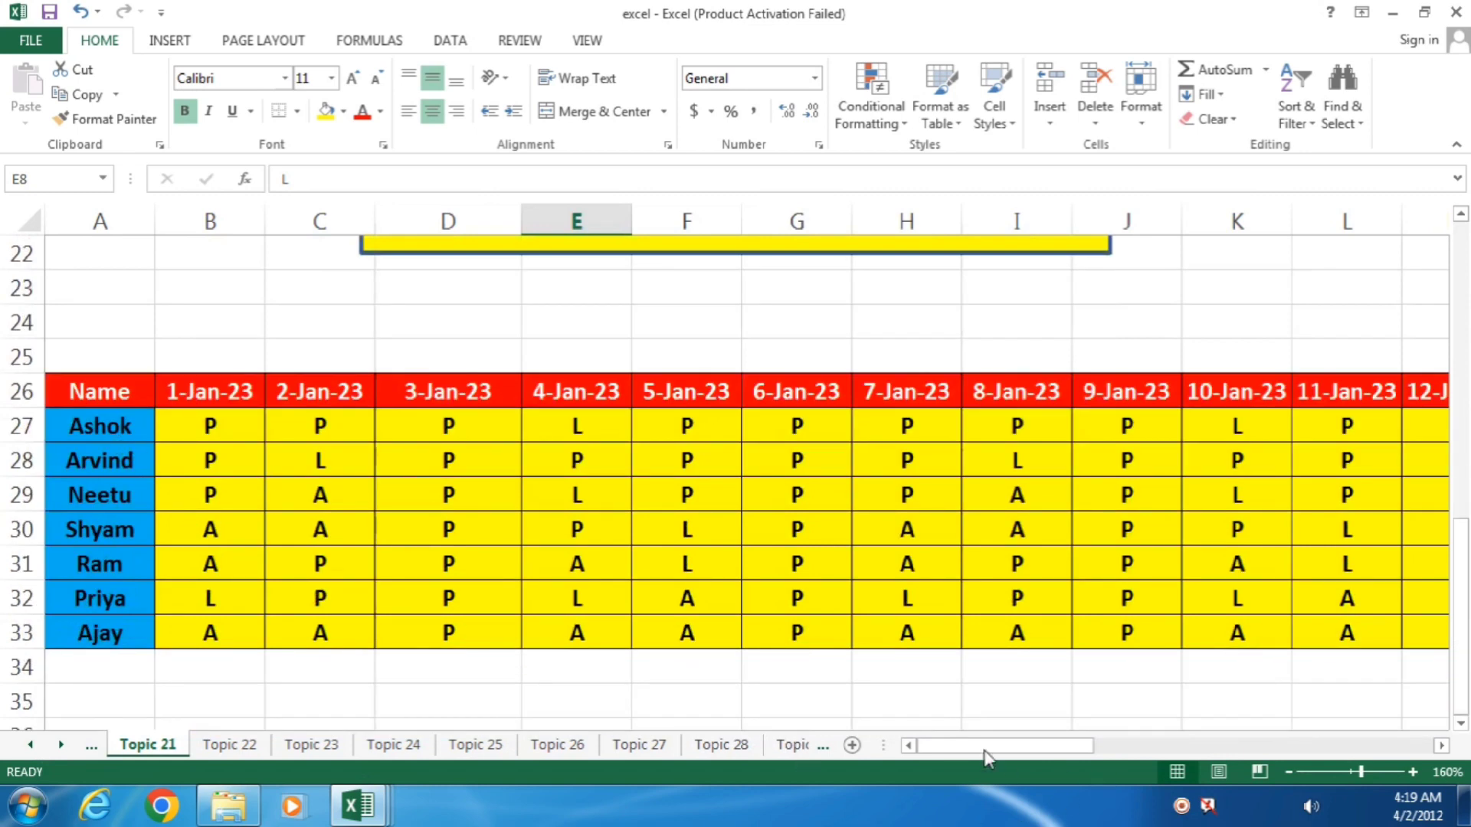
pyautogui.moveTo(986, 749); pyautogui.dragTo(1324, 728)
pyautogui.click(1074, 428)
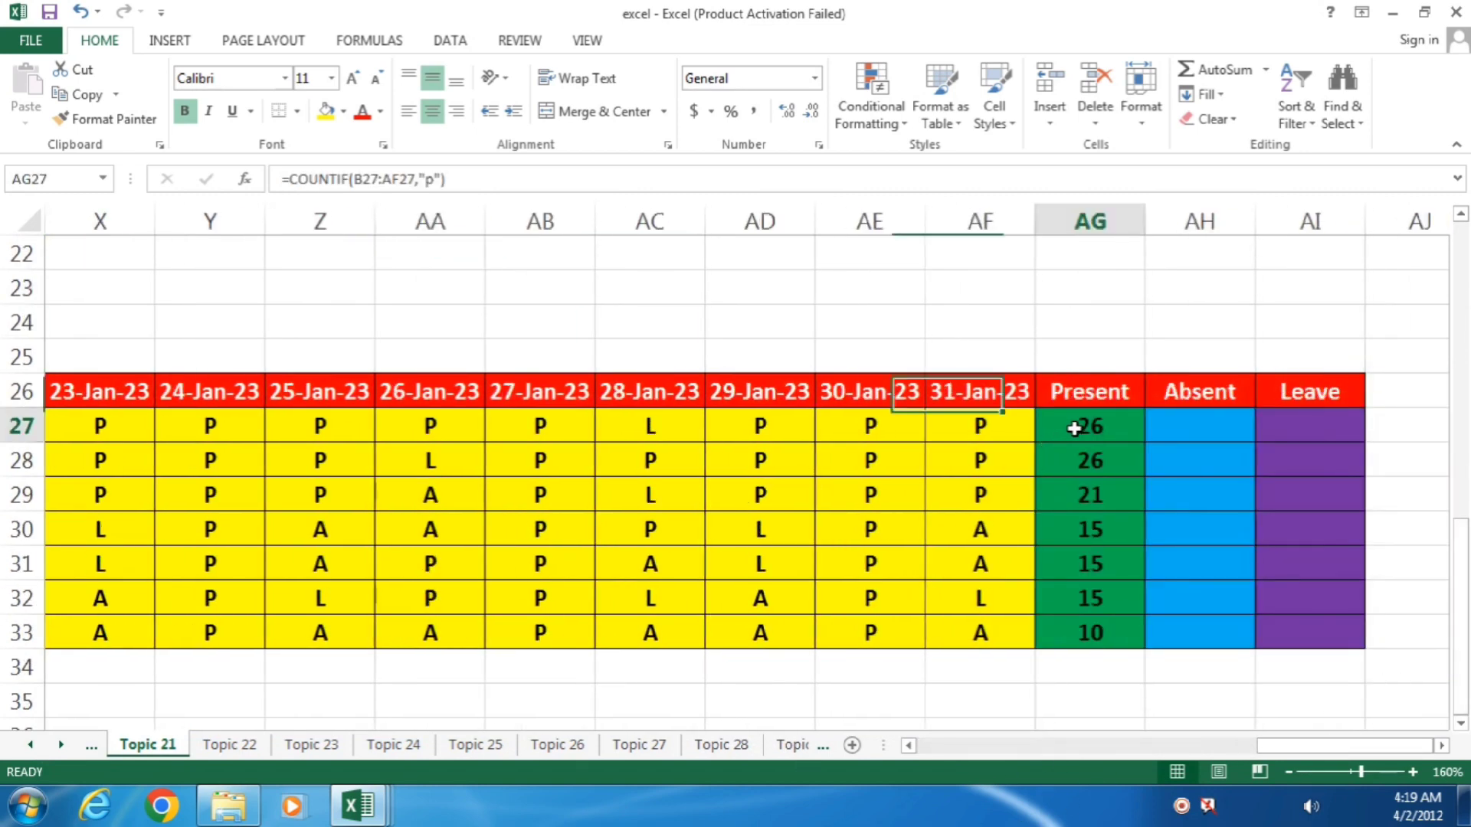
# - Set the first employee's Present days in D6 of the Topic 27 sheet to 26
pyautogui.click(657, 748)
pyautogui.click(452, 400)
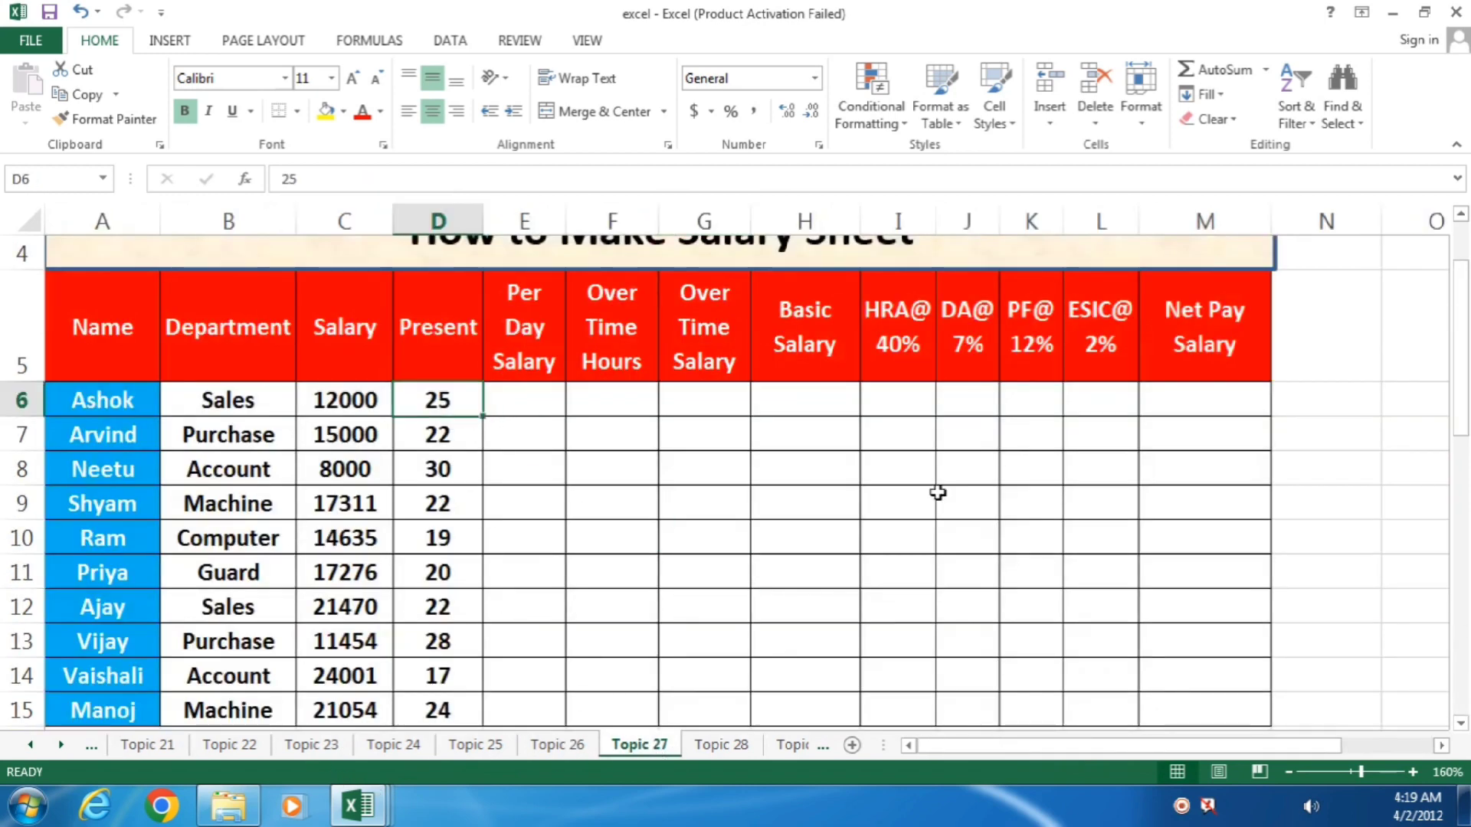
pyautogui.write('26')
pyautogui.press('Return')
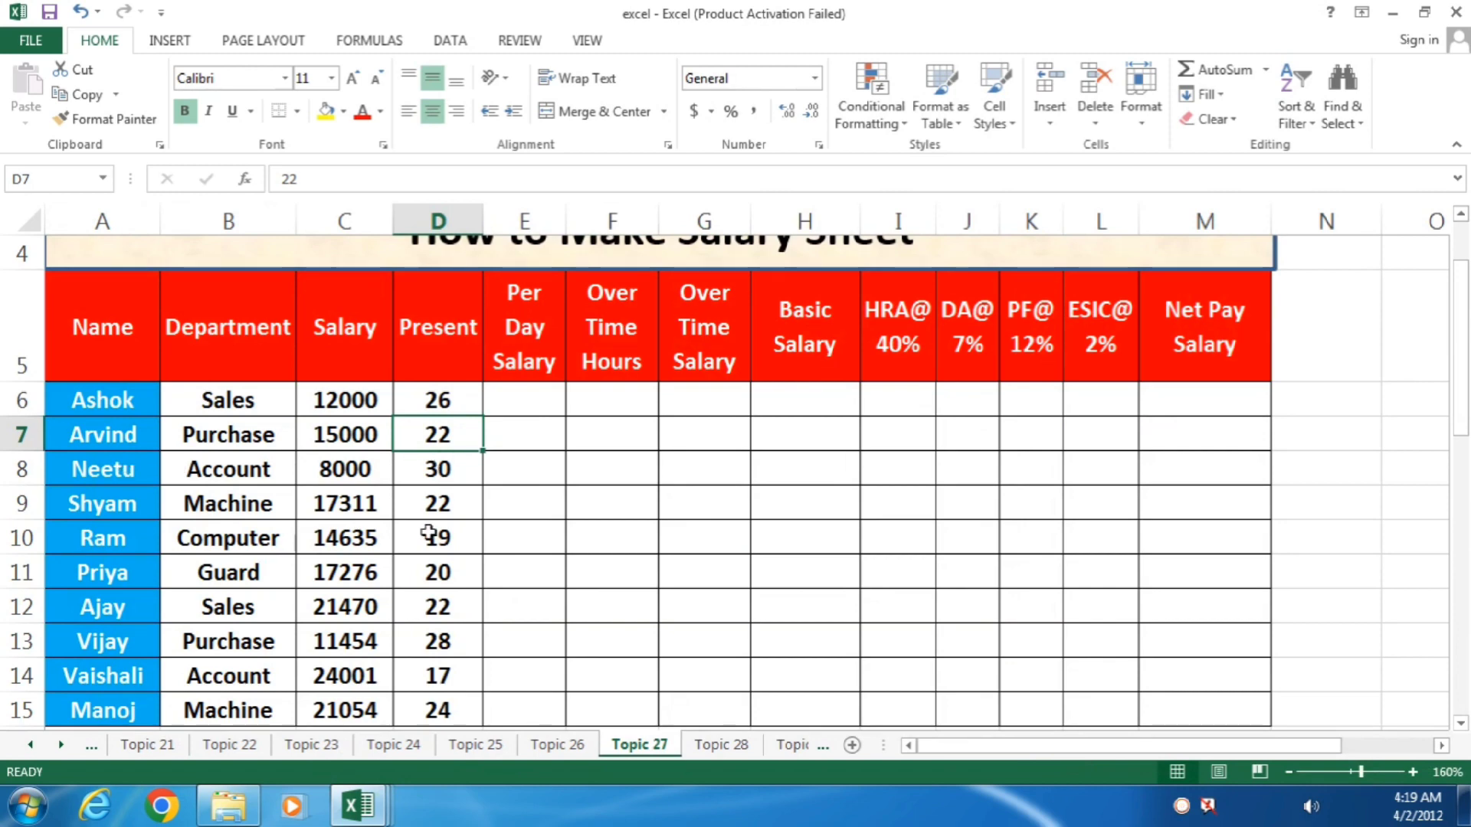
# - Check the second employee's January Present count on the Topic 21 sheet and set D7 of the Topic 27 sheet to 26
pyautogui.click(147, 745)
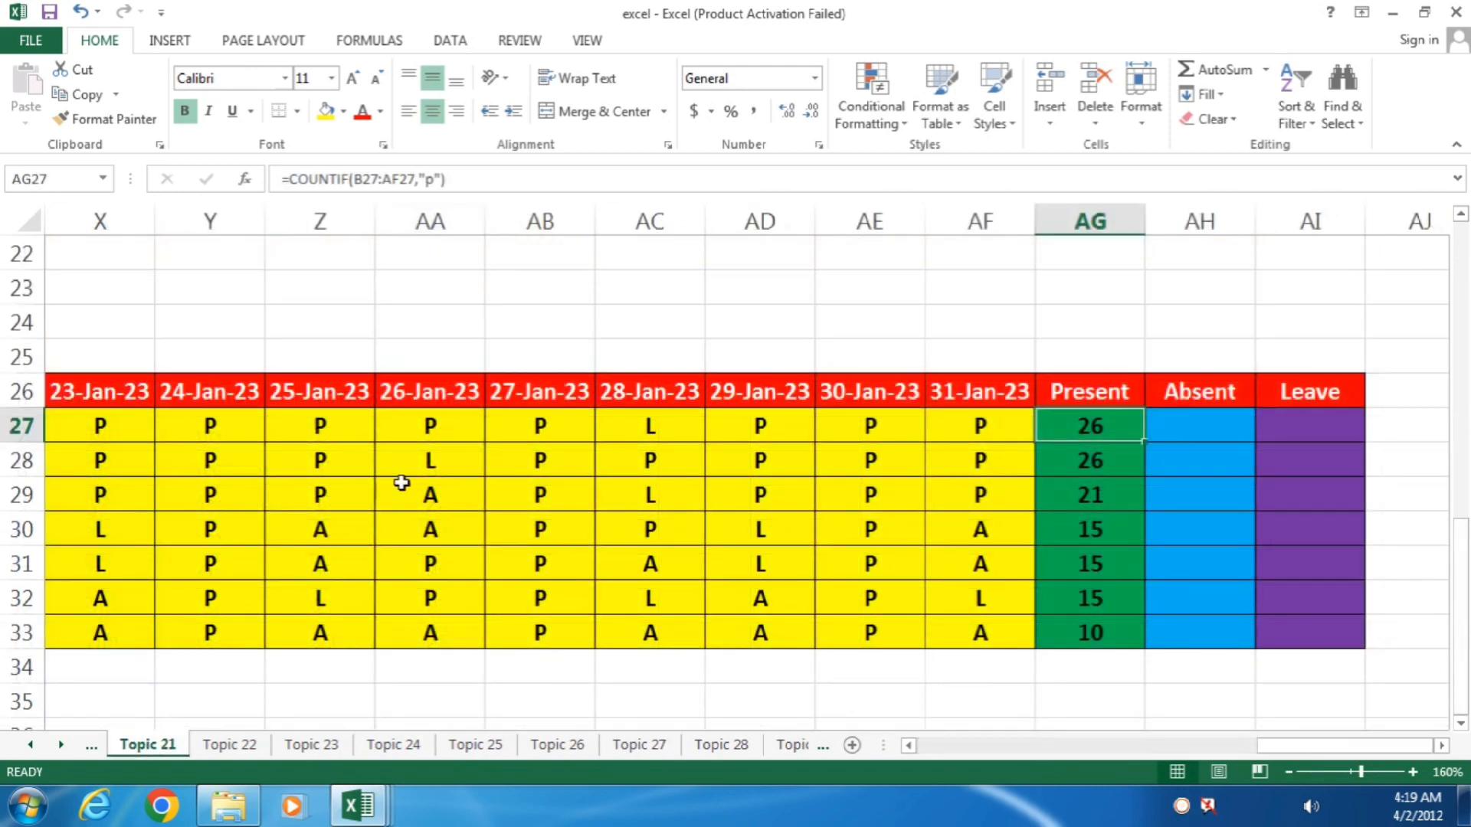
pyautogui.moveTo(1299, 746); pyautogui.dragTo(1465, 724)
pyautogui.click(365, 806)
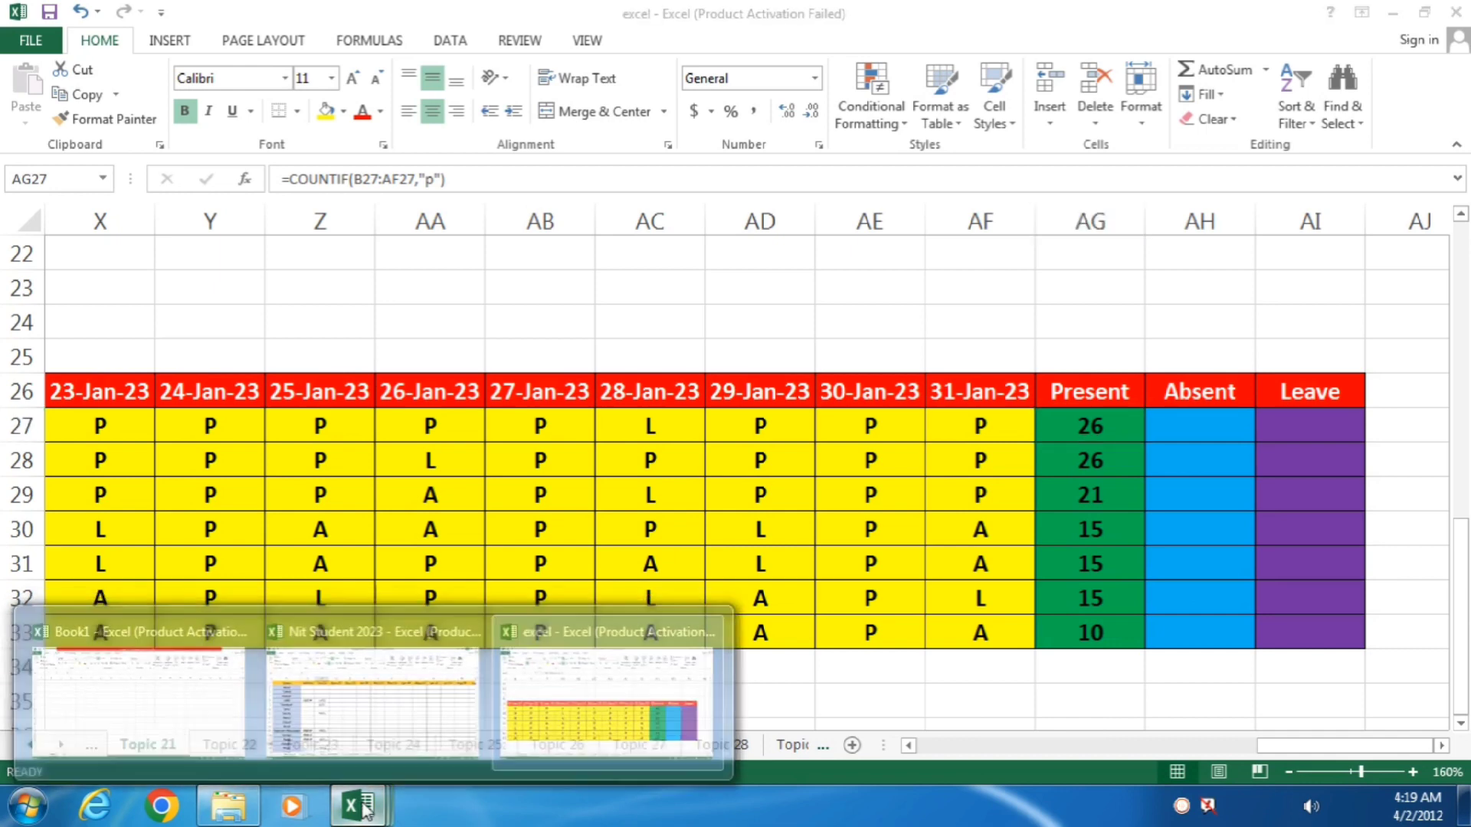
pyautogui.click(605, 690)
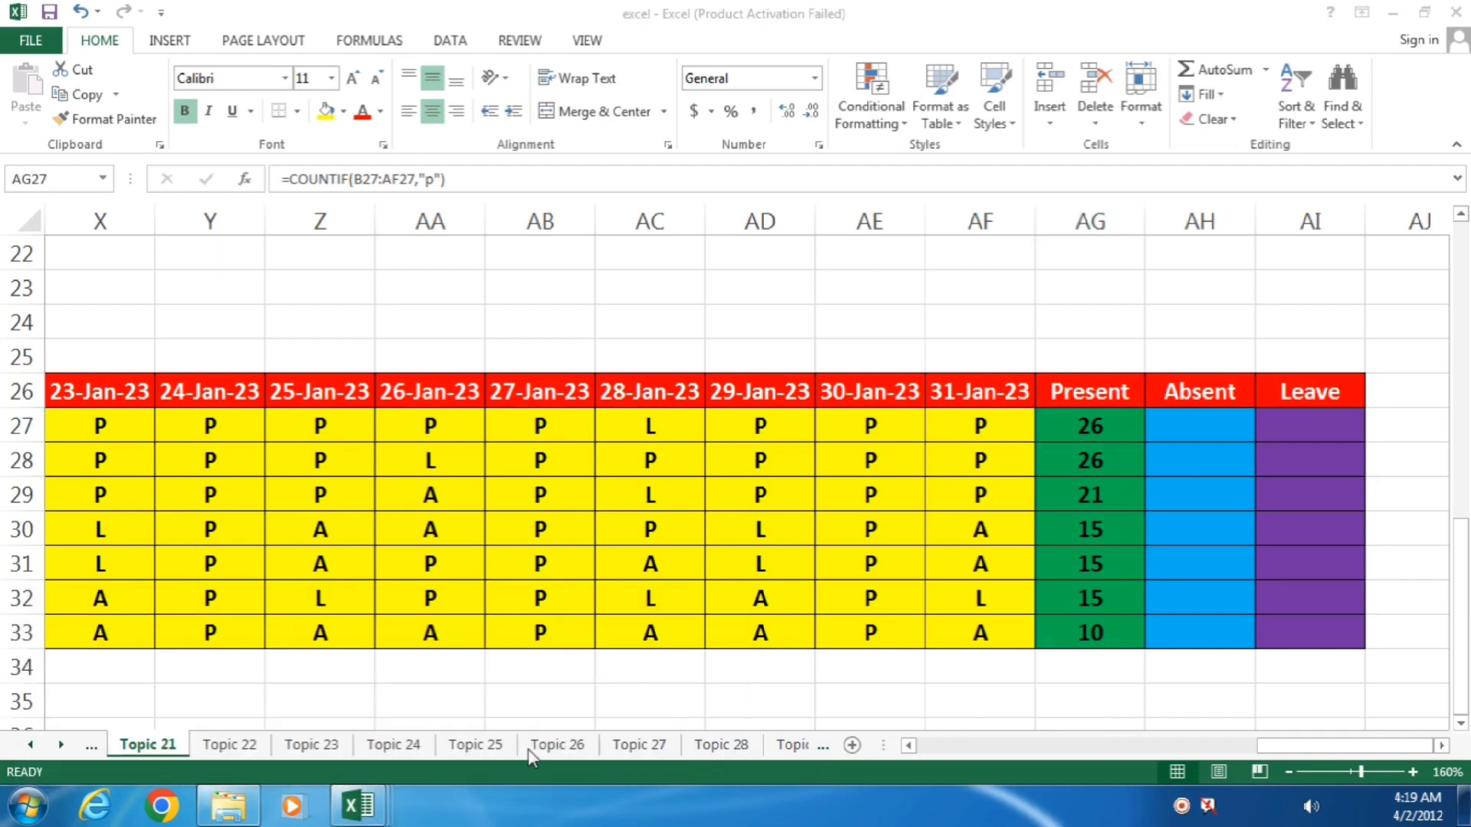
pyautogui.click(640, 745)
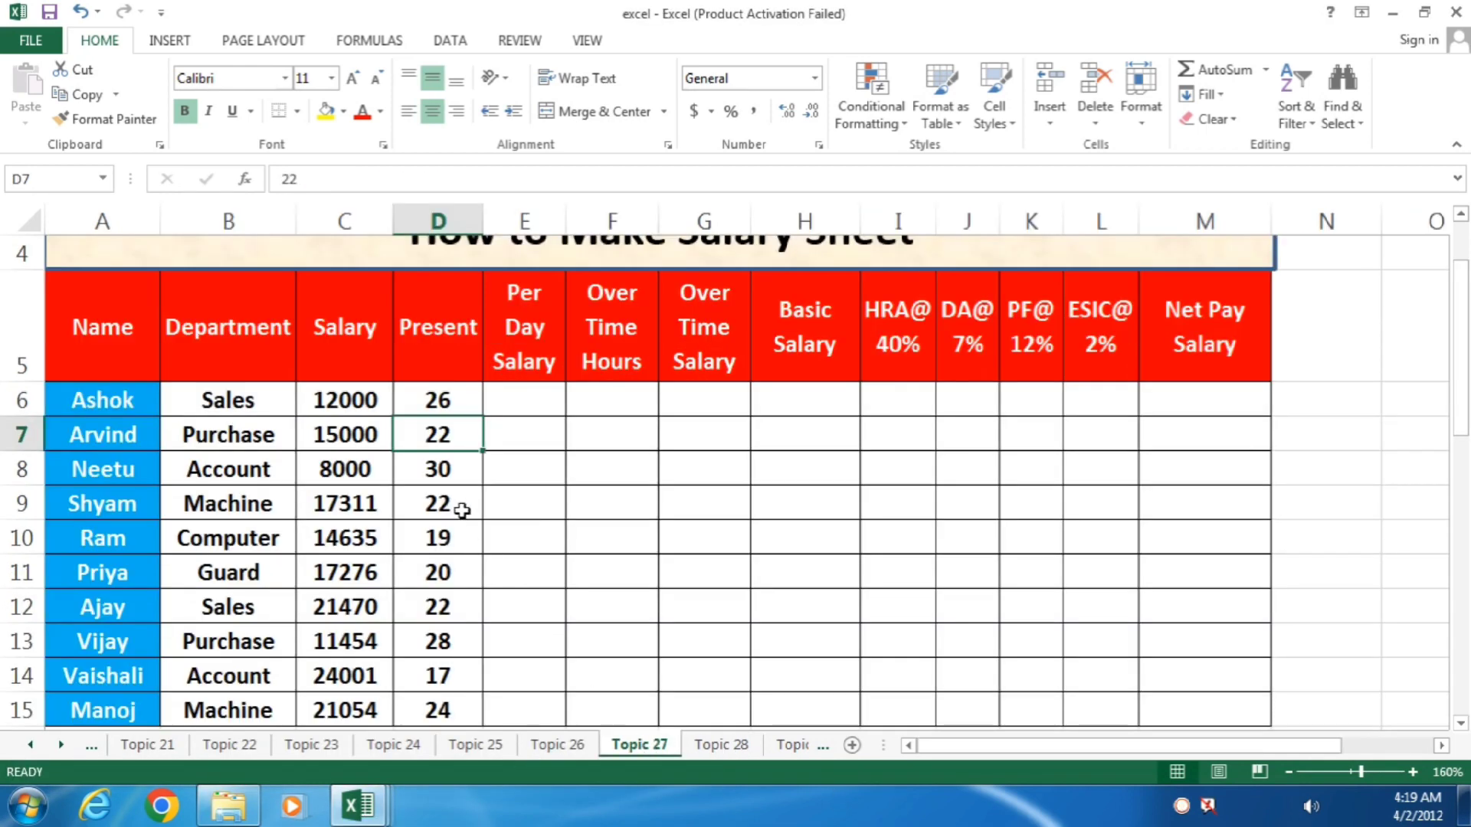
pyautogui.write('26')
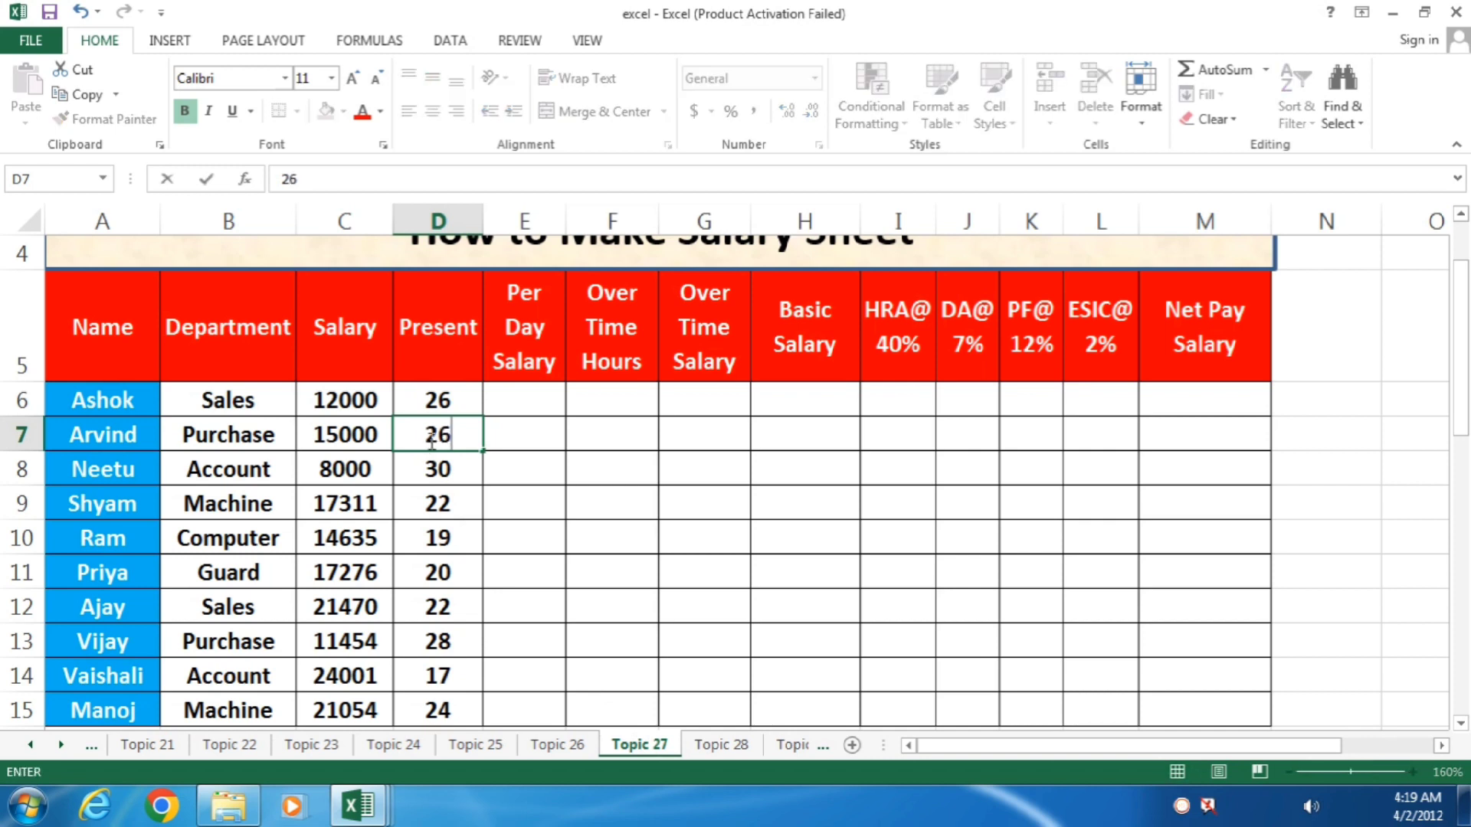
pyautogui.press('Return')
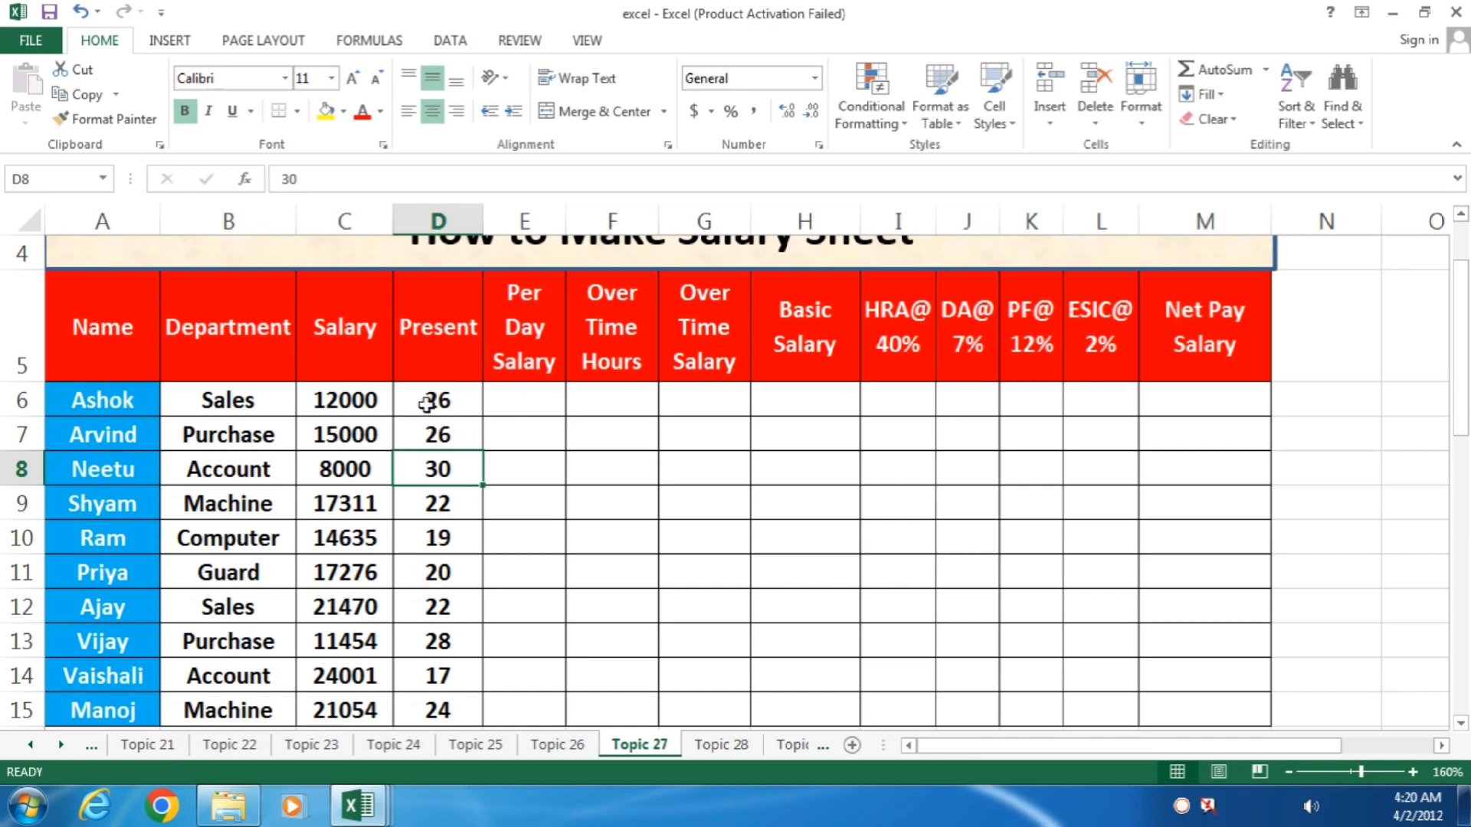
pyautogui.click(148, 745)
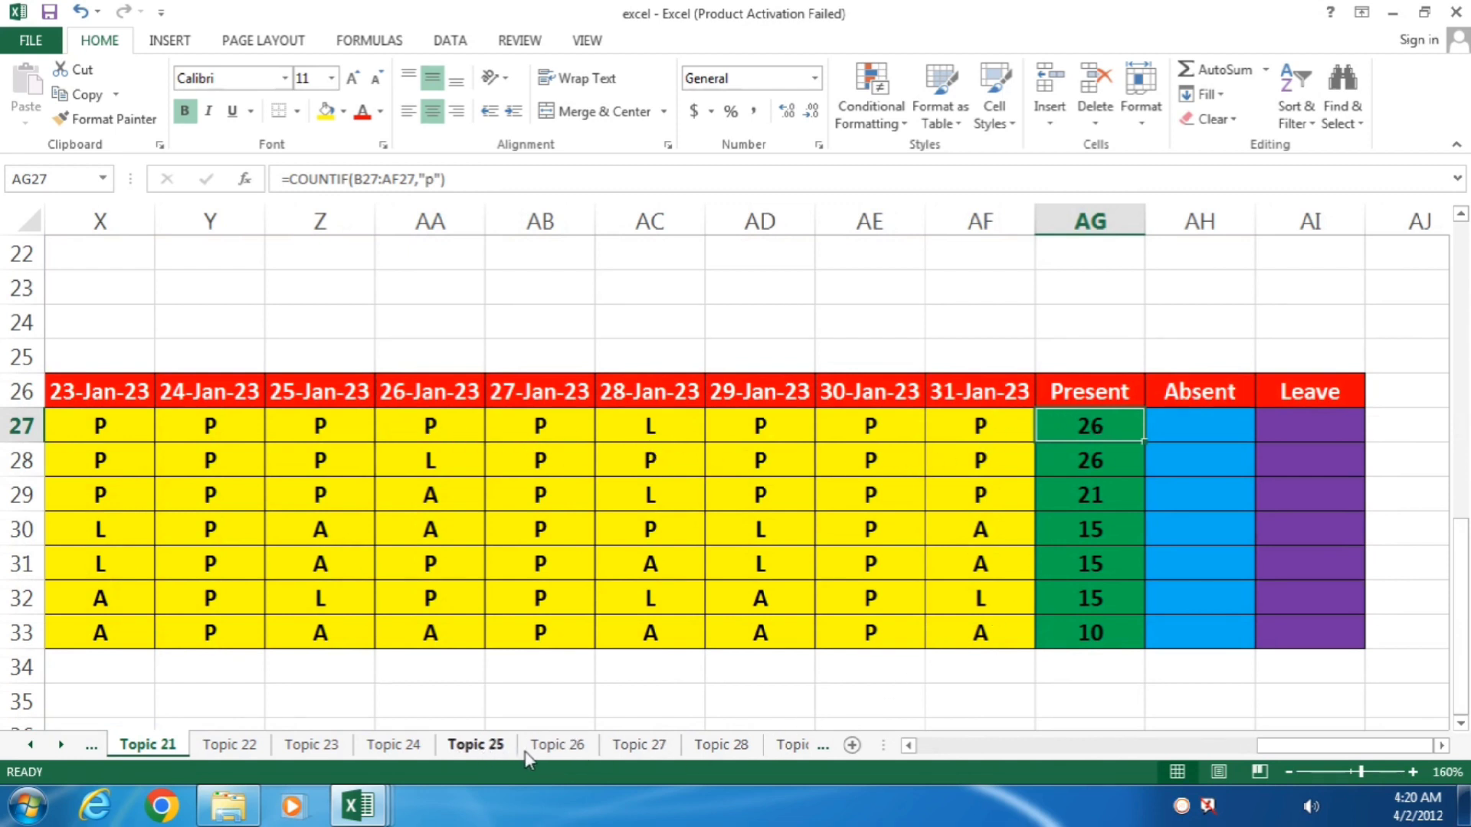
pyautogui.click(638, 745)
pyautogui.click(450, 408)
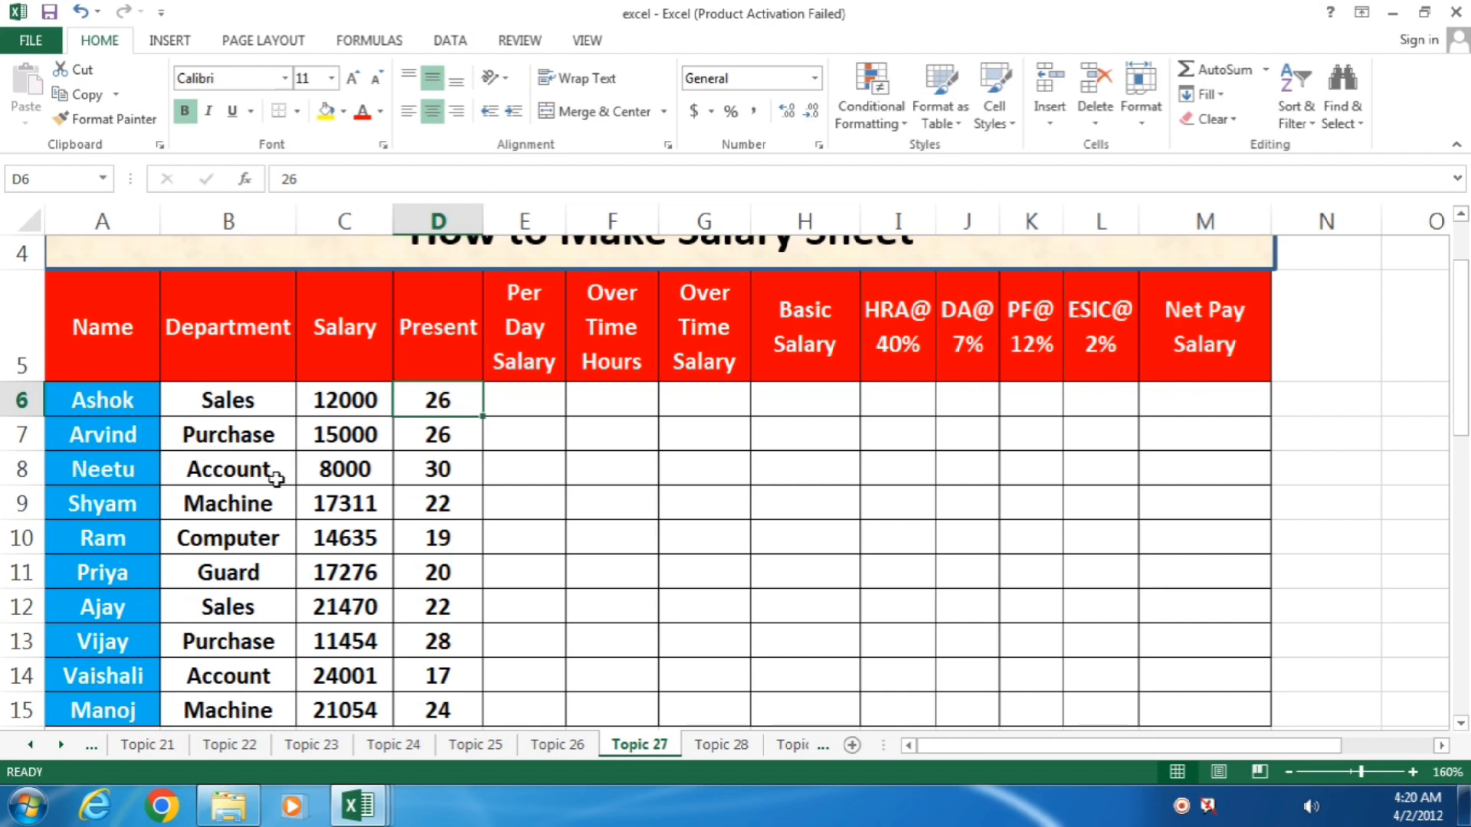
pyautogui.moveTo(262, 398); pyautogui.dragTo(222, 684)
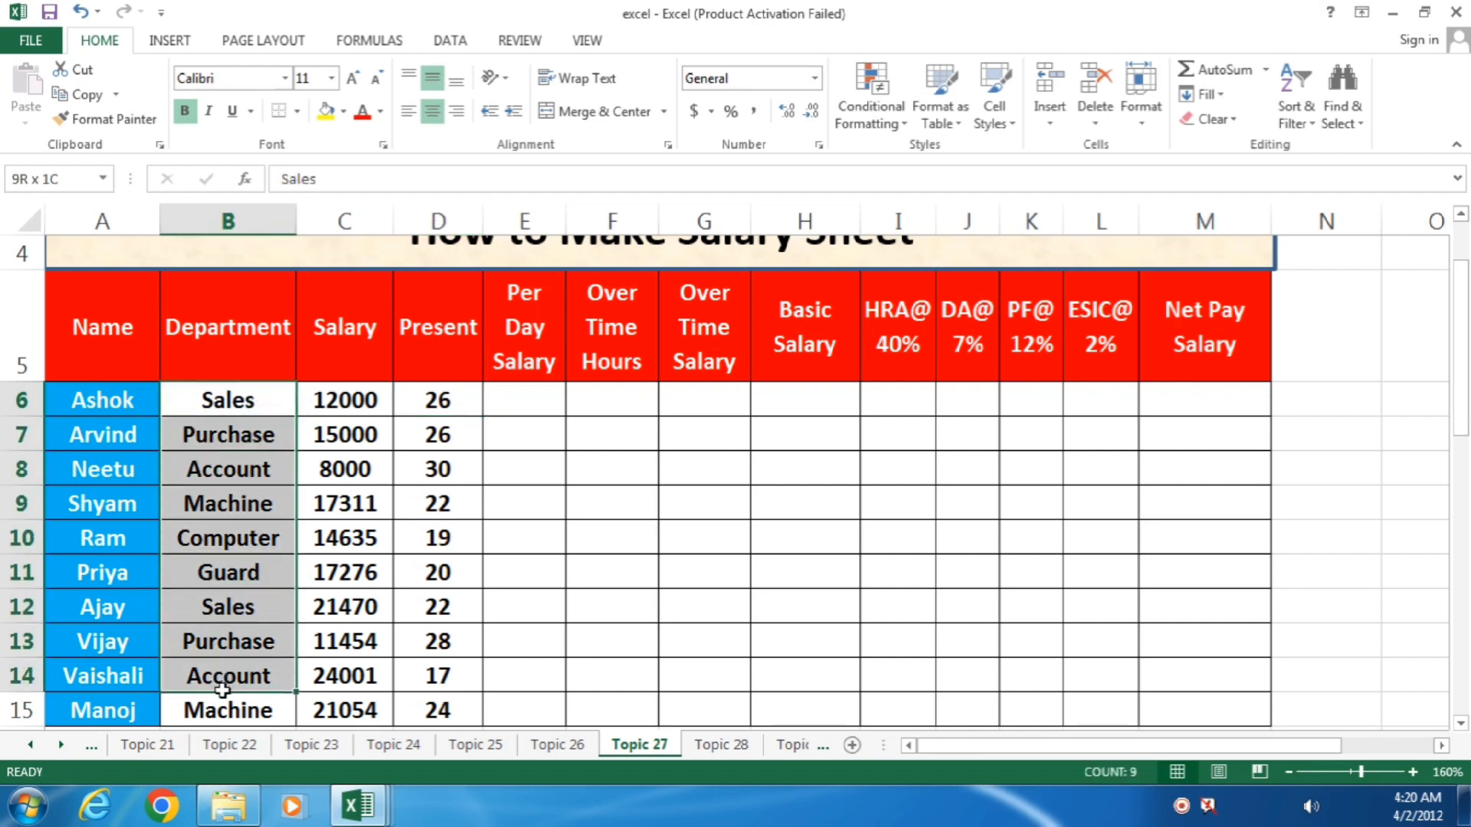
pyautogui.moveTo(345, 401); pyautogui.dragTo(325, 681)
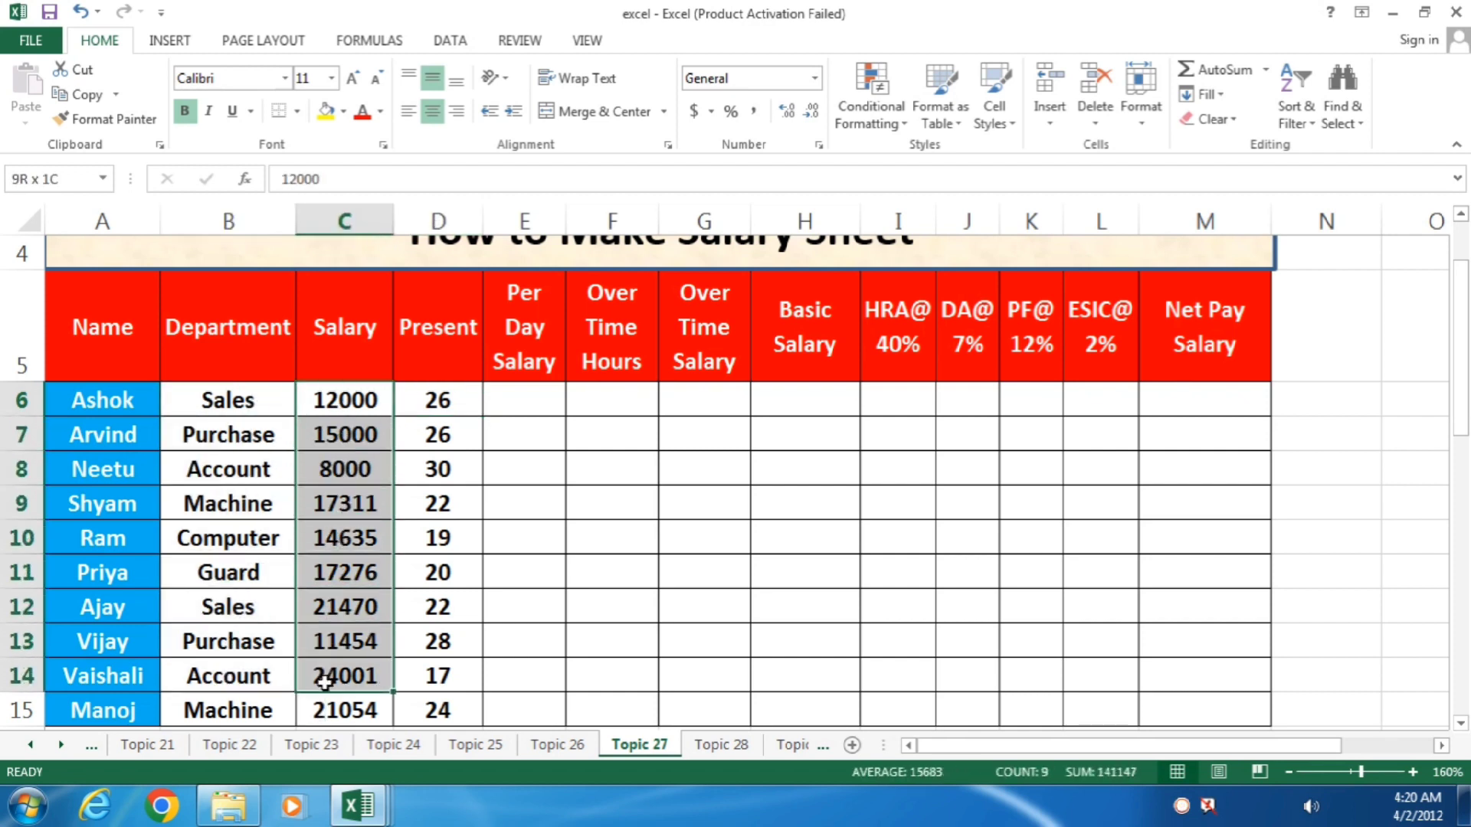
# - Calculate the first employee's Per Day Salary in E6 with the formula =C6/30
pyautogui.click(553, 404)
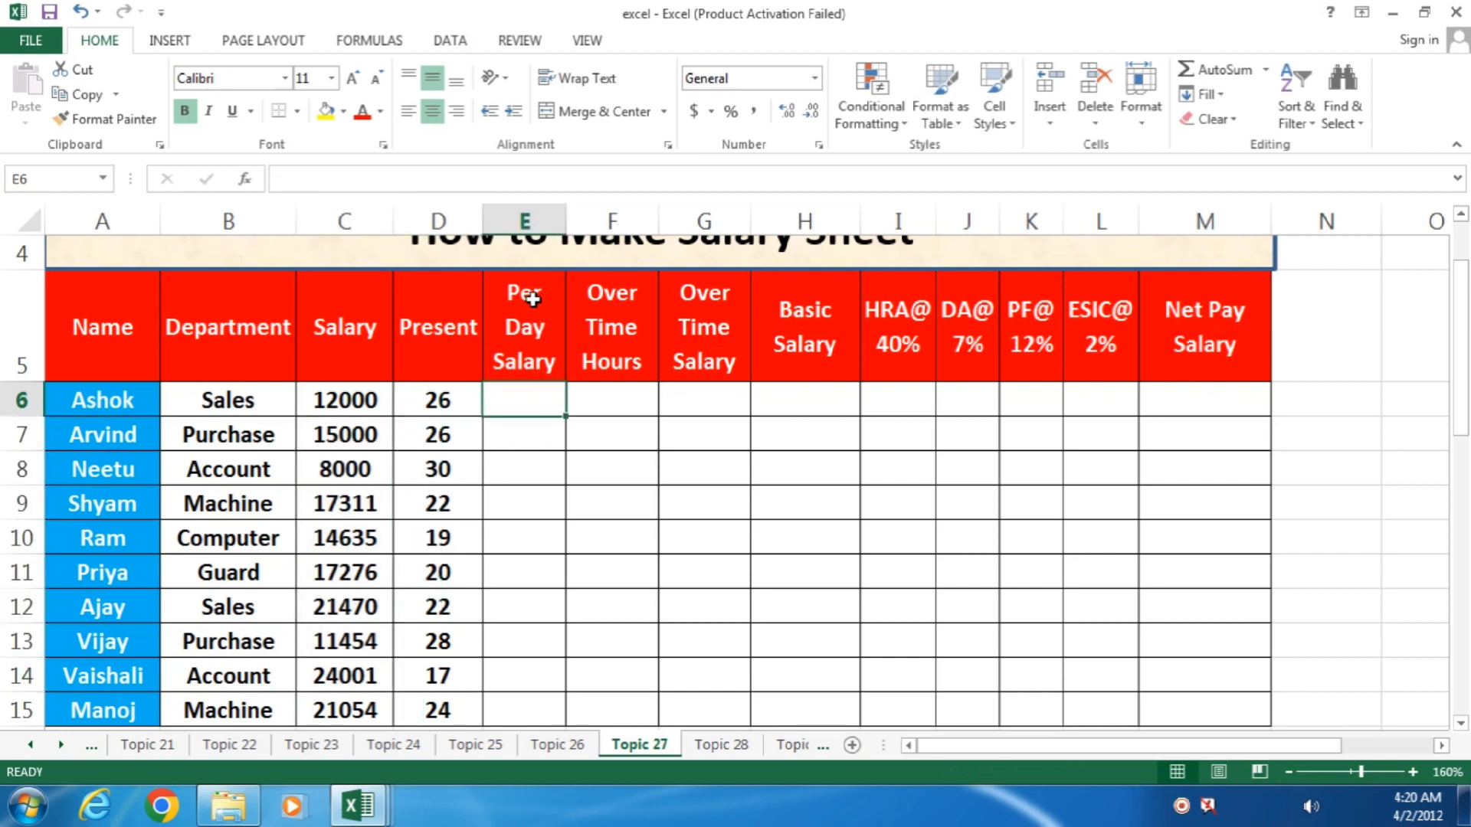
pyautogui.write('=')
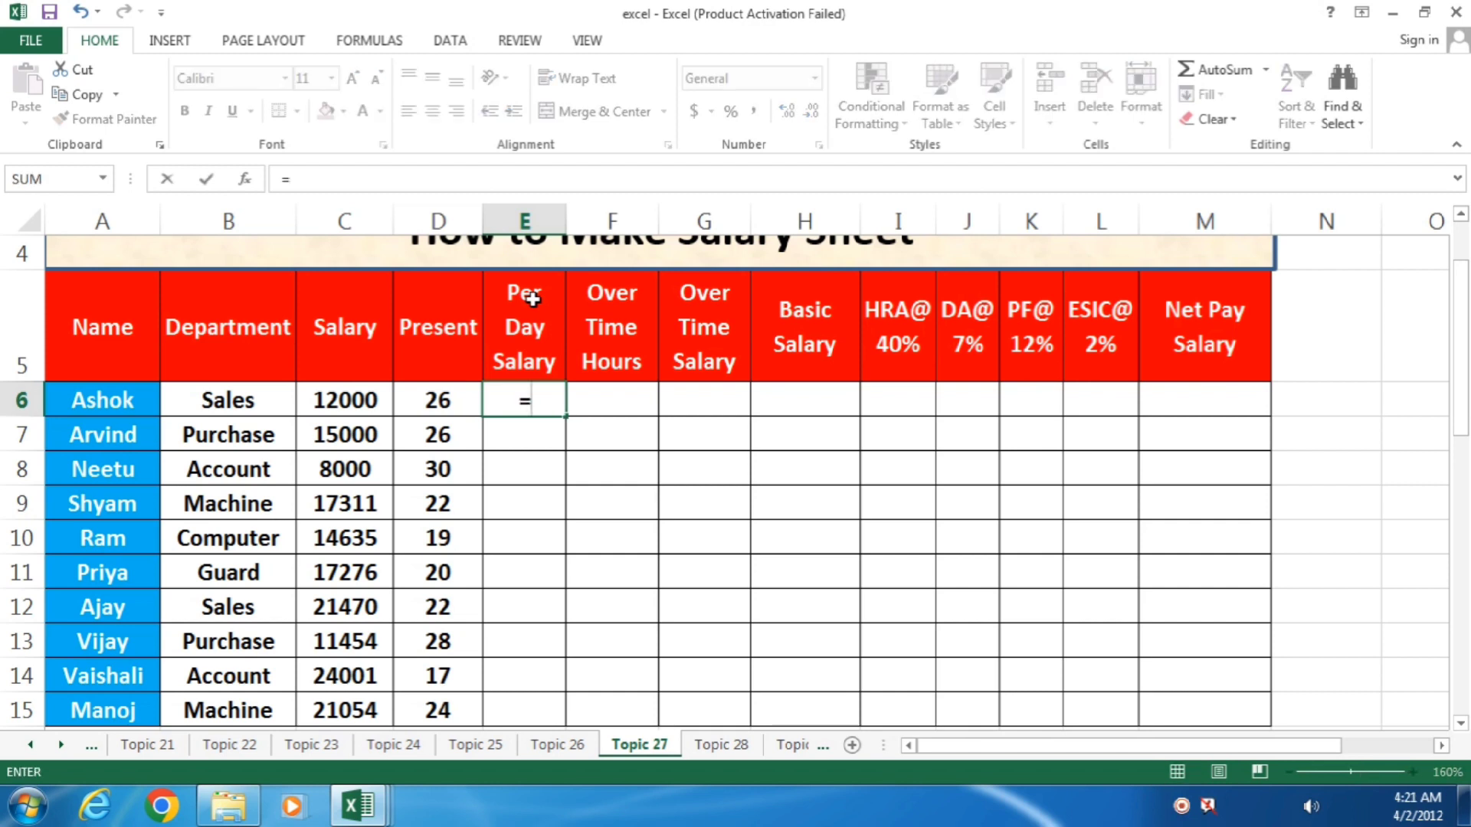
pyautogui.press('Left')
pyautogui.press('Left')
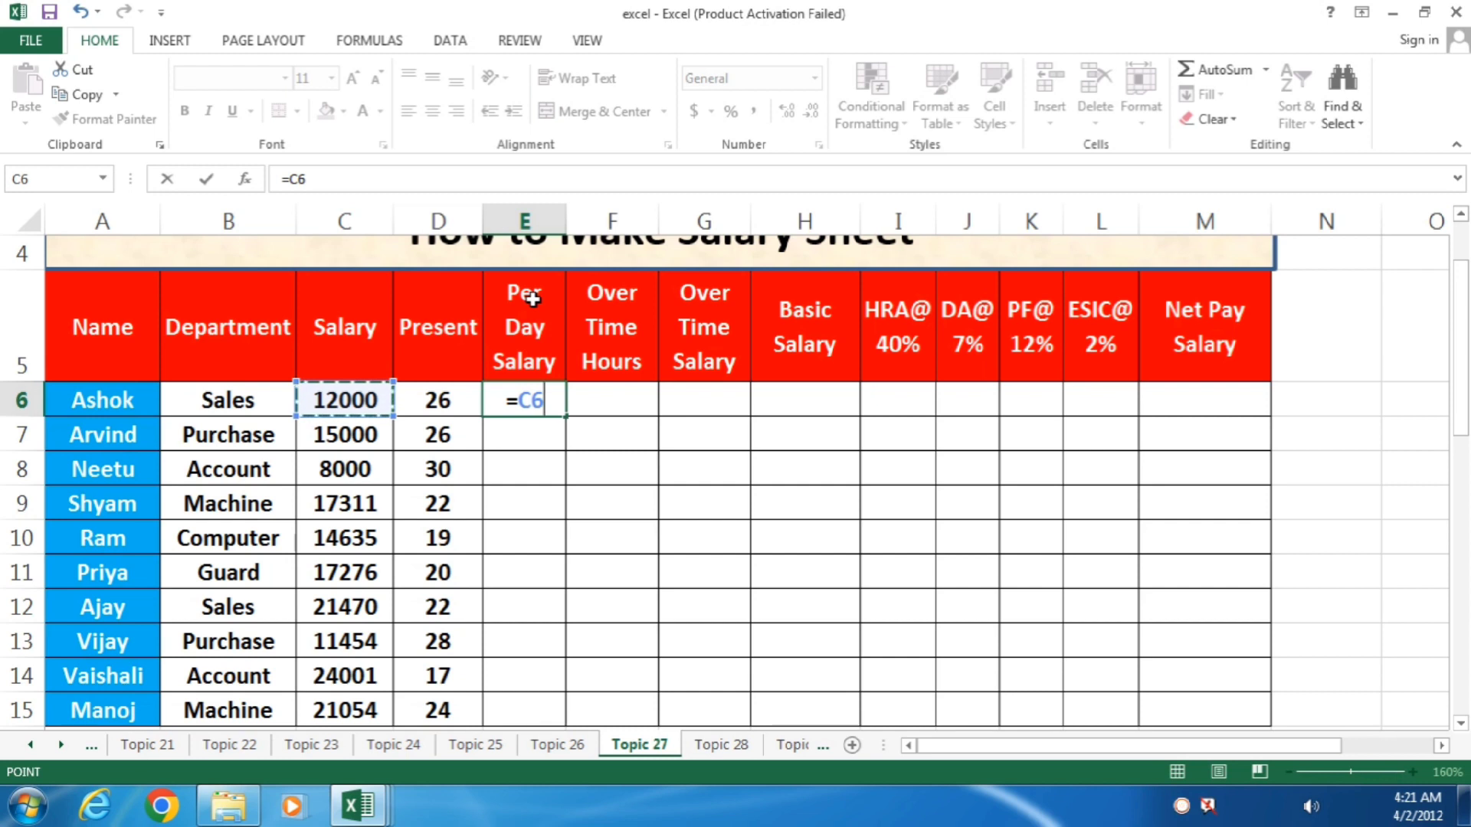
pyautogui.write('/30')
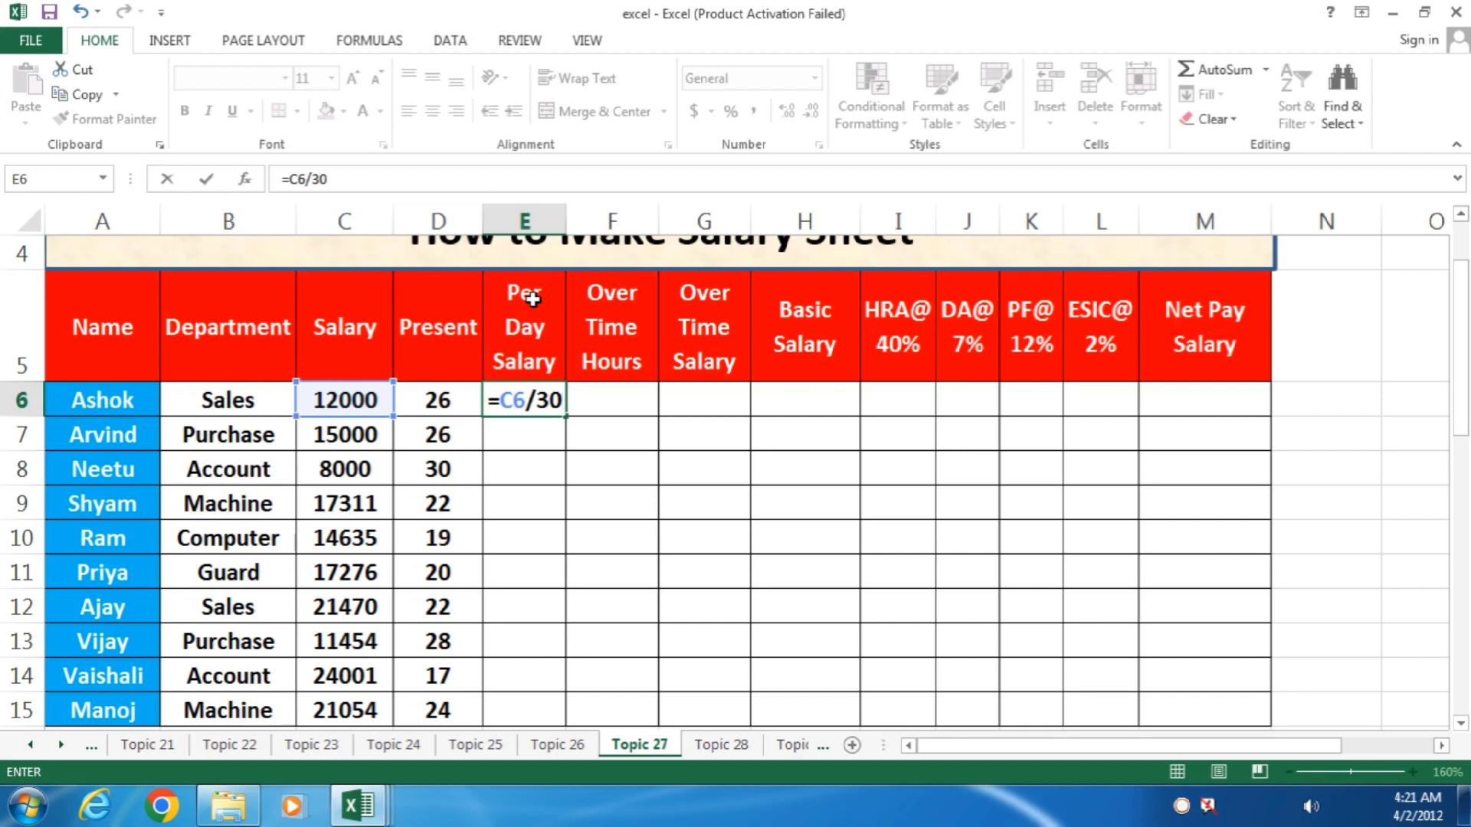
pyautogui.press('Return')
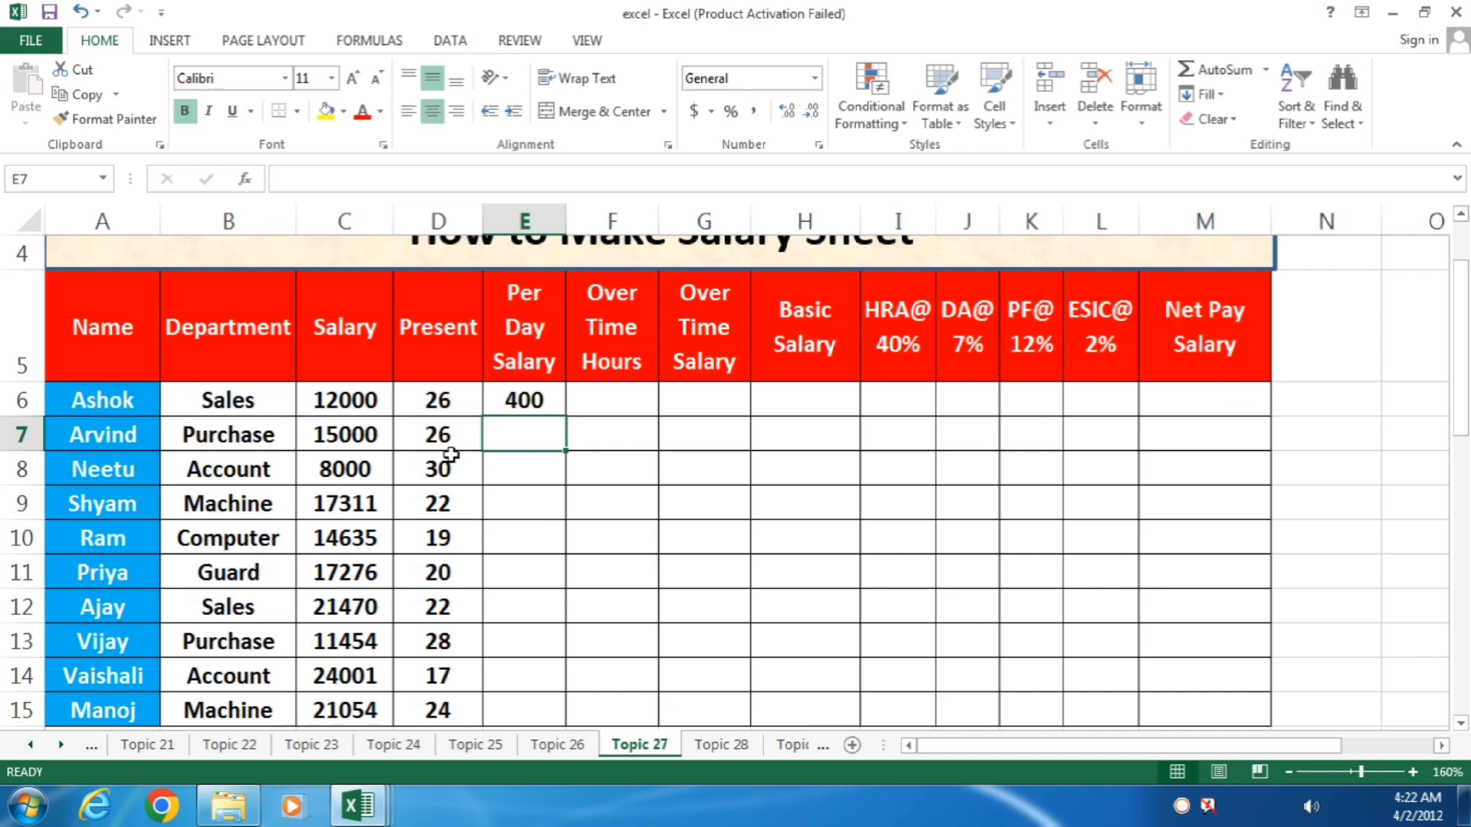
# - Calculate the second employee's Per Day Salary in E7 with the formula =C7/30
pyautogui.click(521, 402)
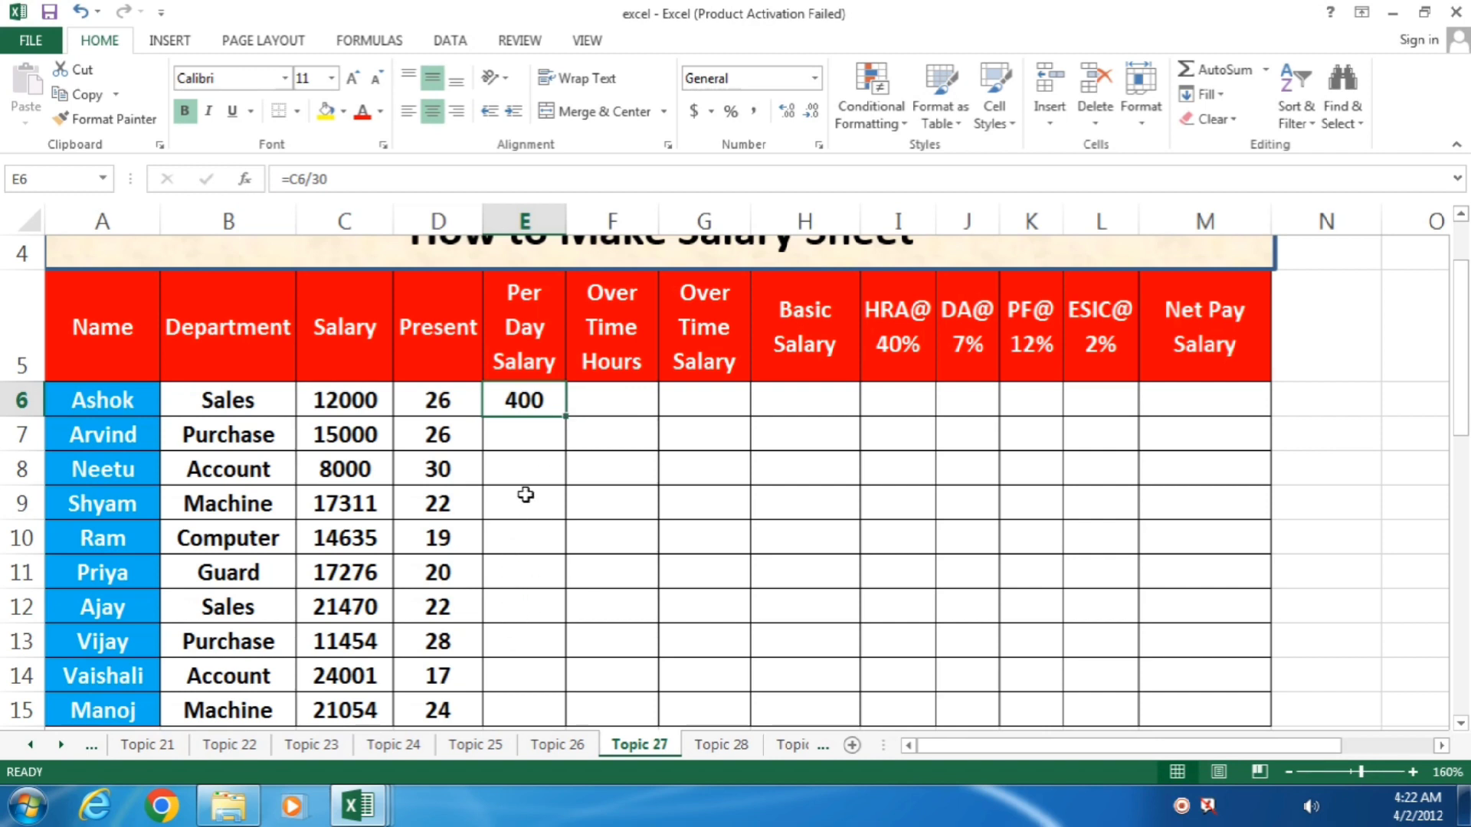
pyautogui.click(519, 439)
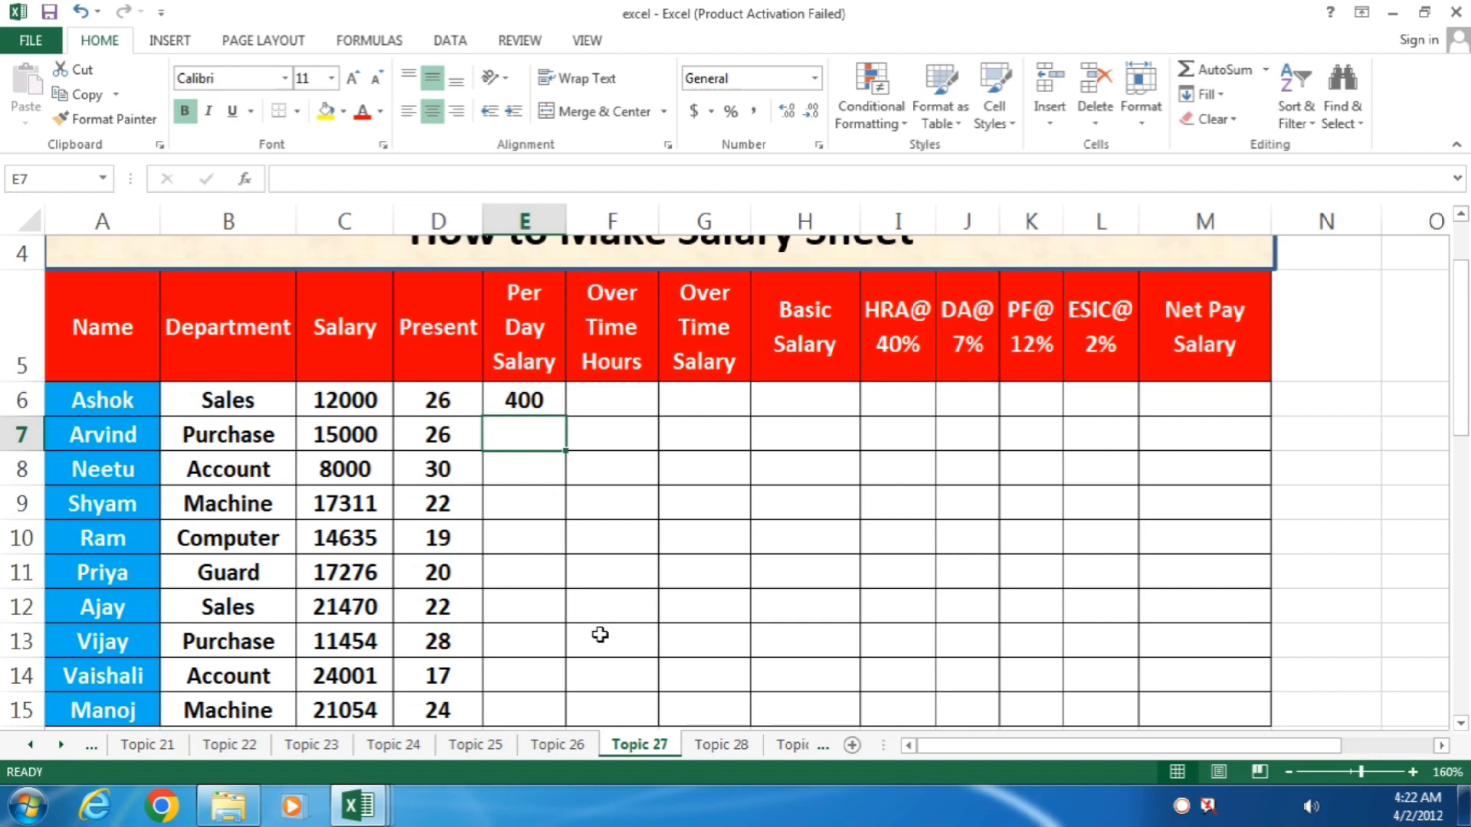
pyautogui.write('=')
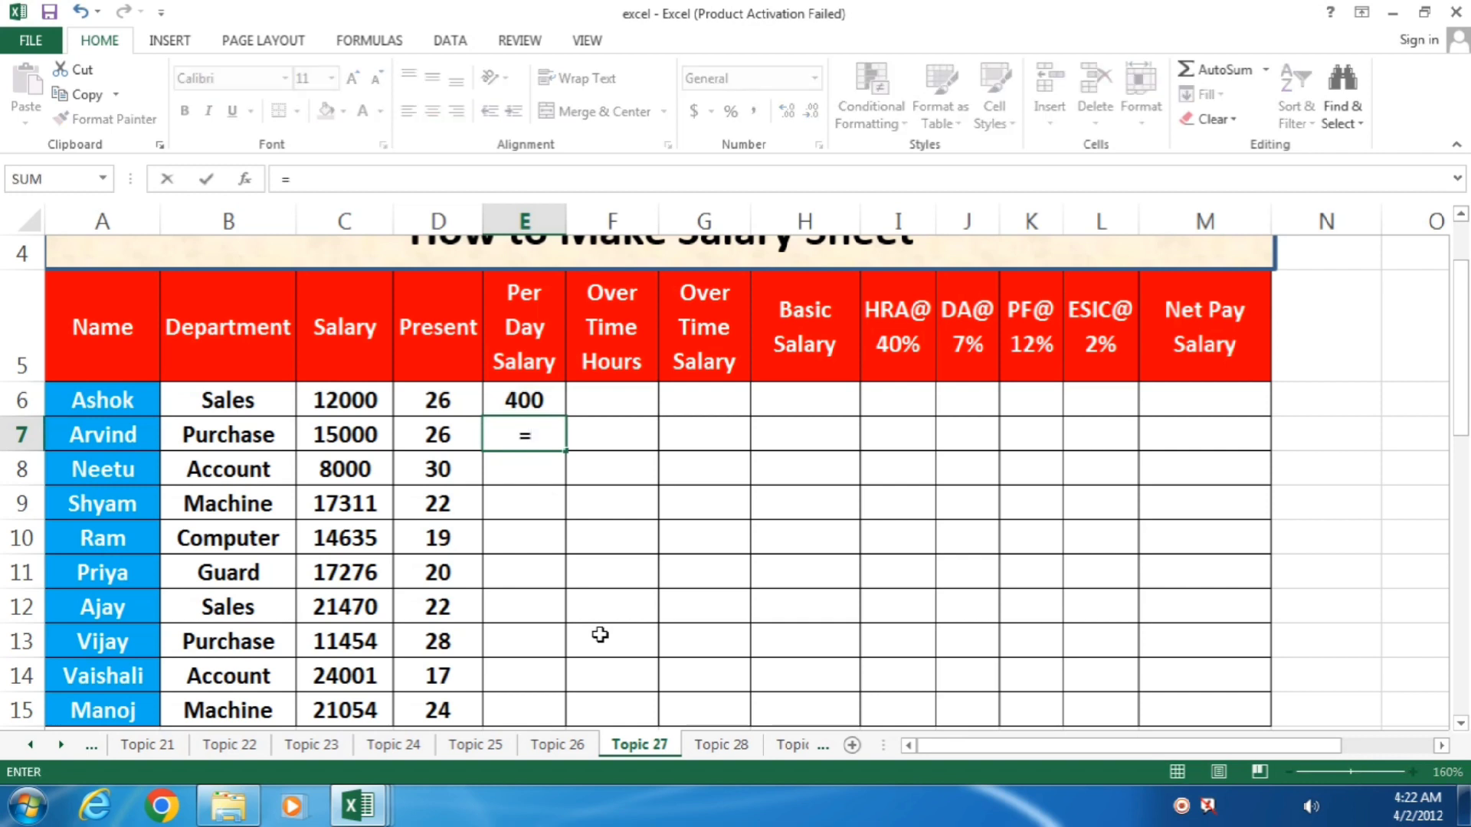
pyautogui.press('Left')
pyautogui.press('Left')
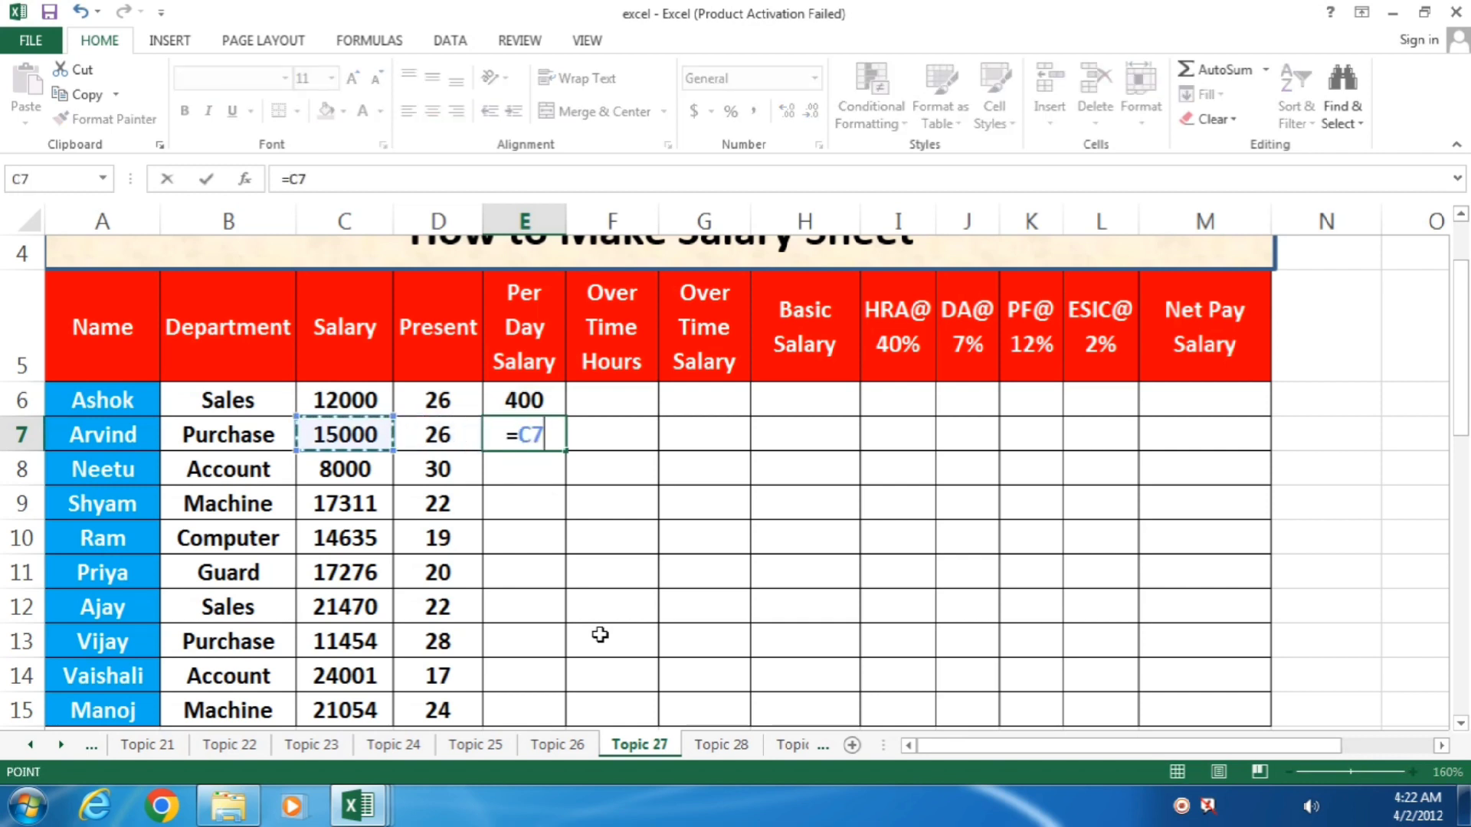
pyautogui.write('/30')
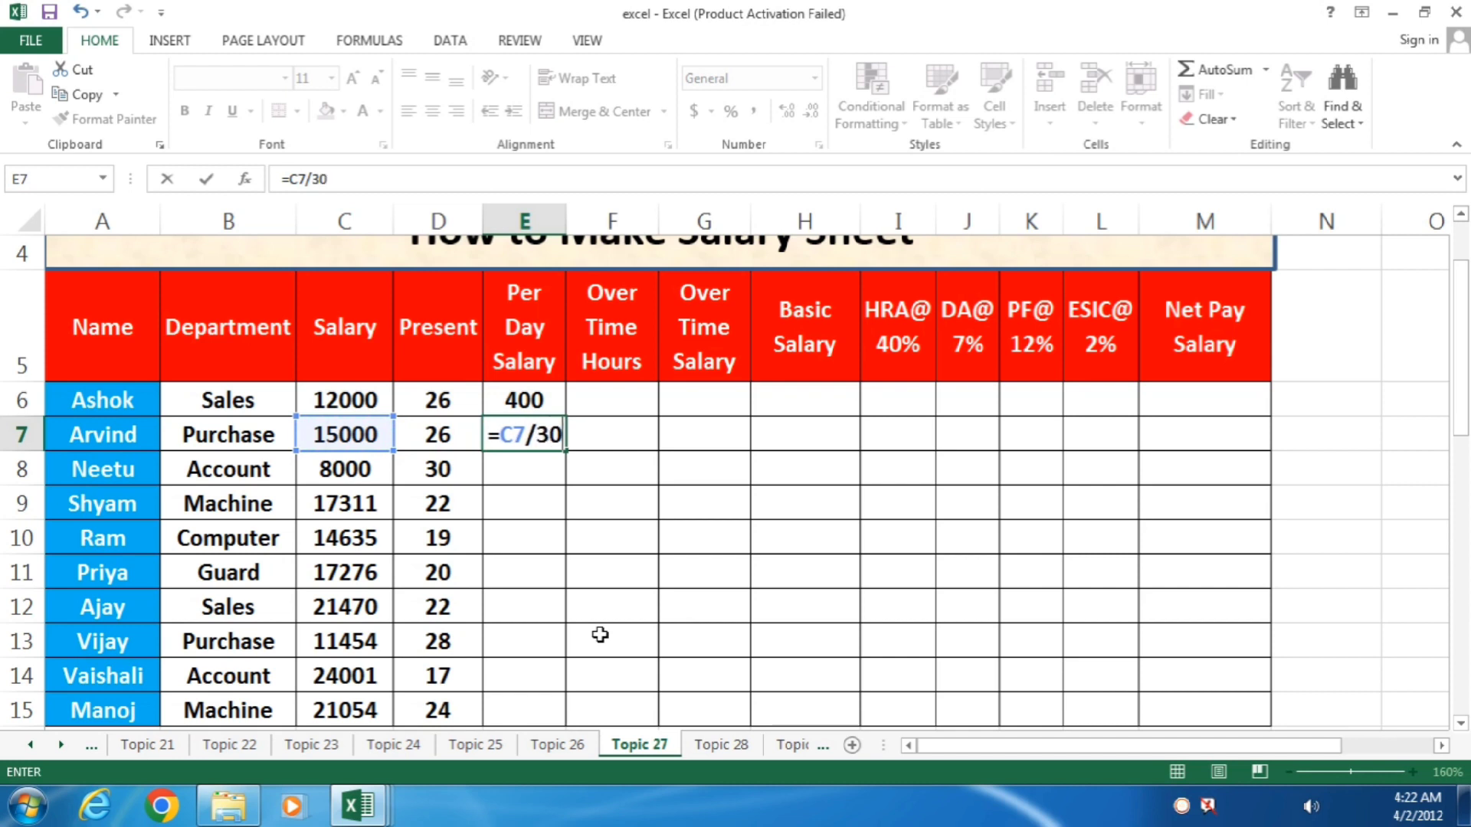
pyautogui.press('Return')
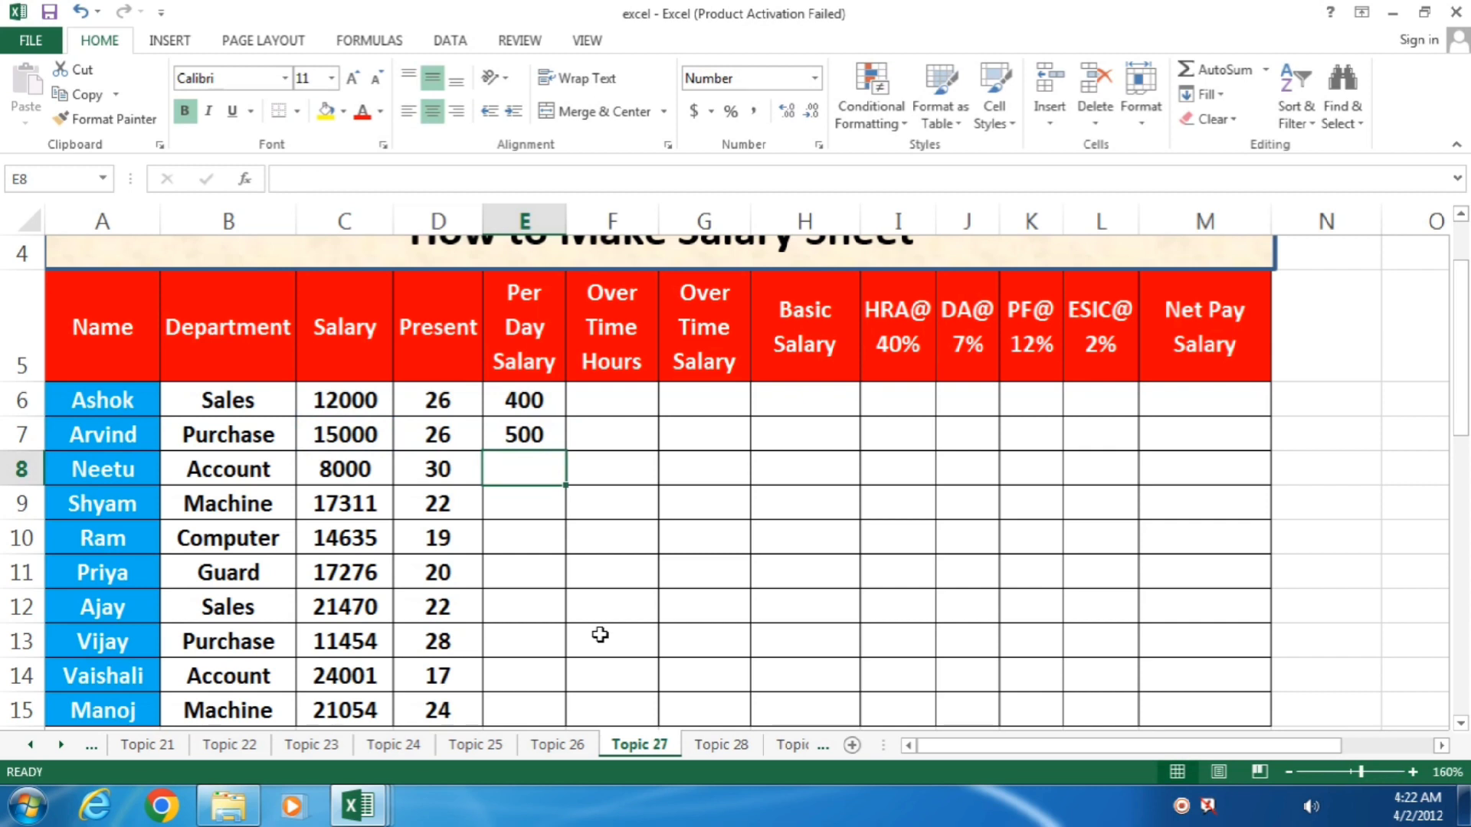
# - Fill the Per Day Salary formula from E7 down through E15 and show E8:E15 without decimal places
pyautogui.click(536, 434)
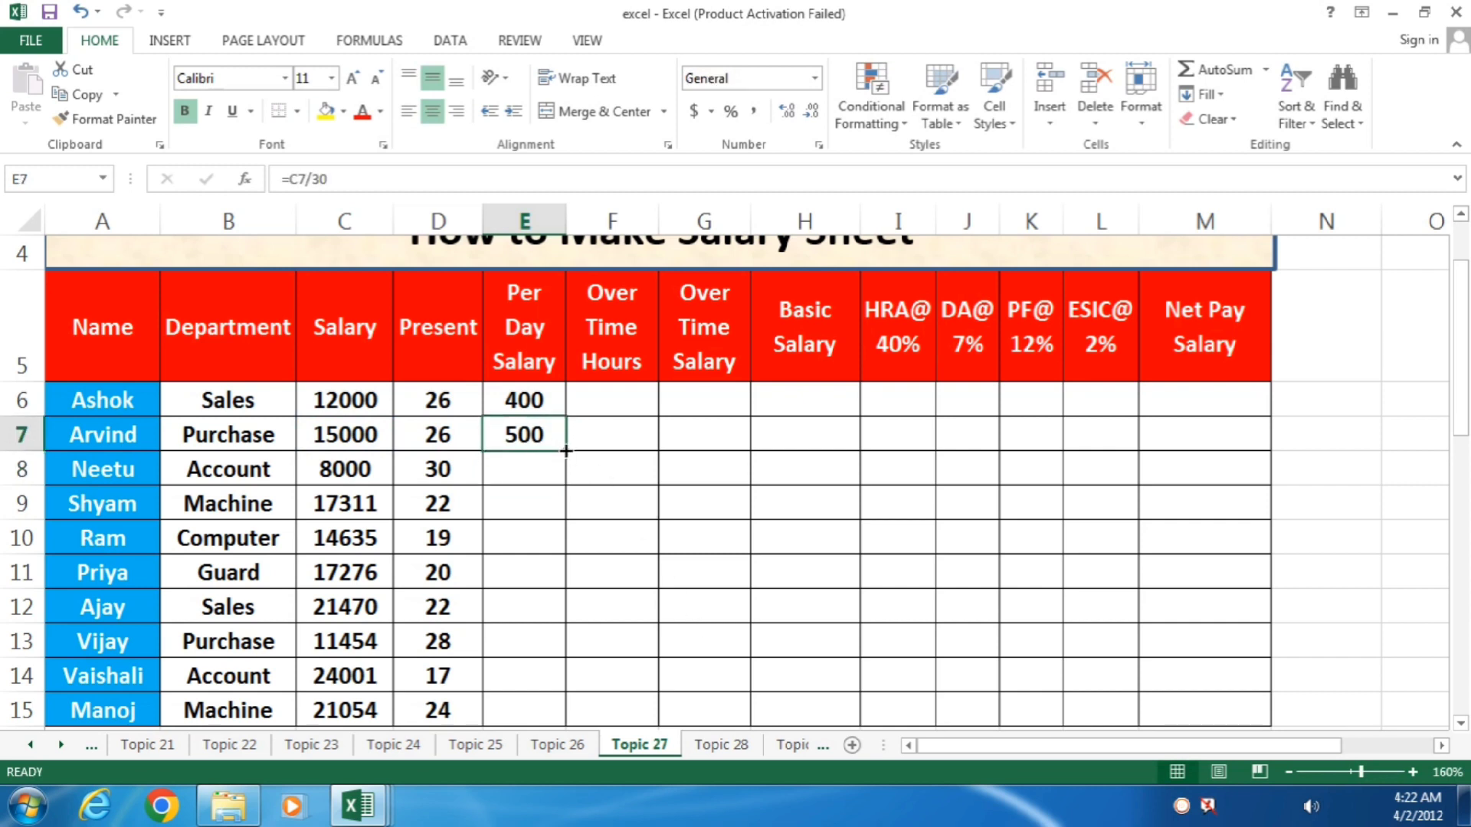
pyautogui.doubleClick(566, 451)
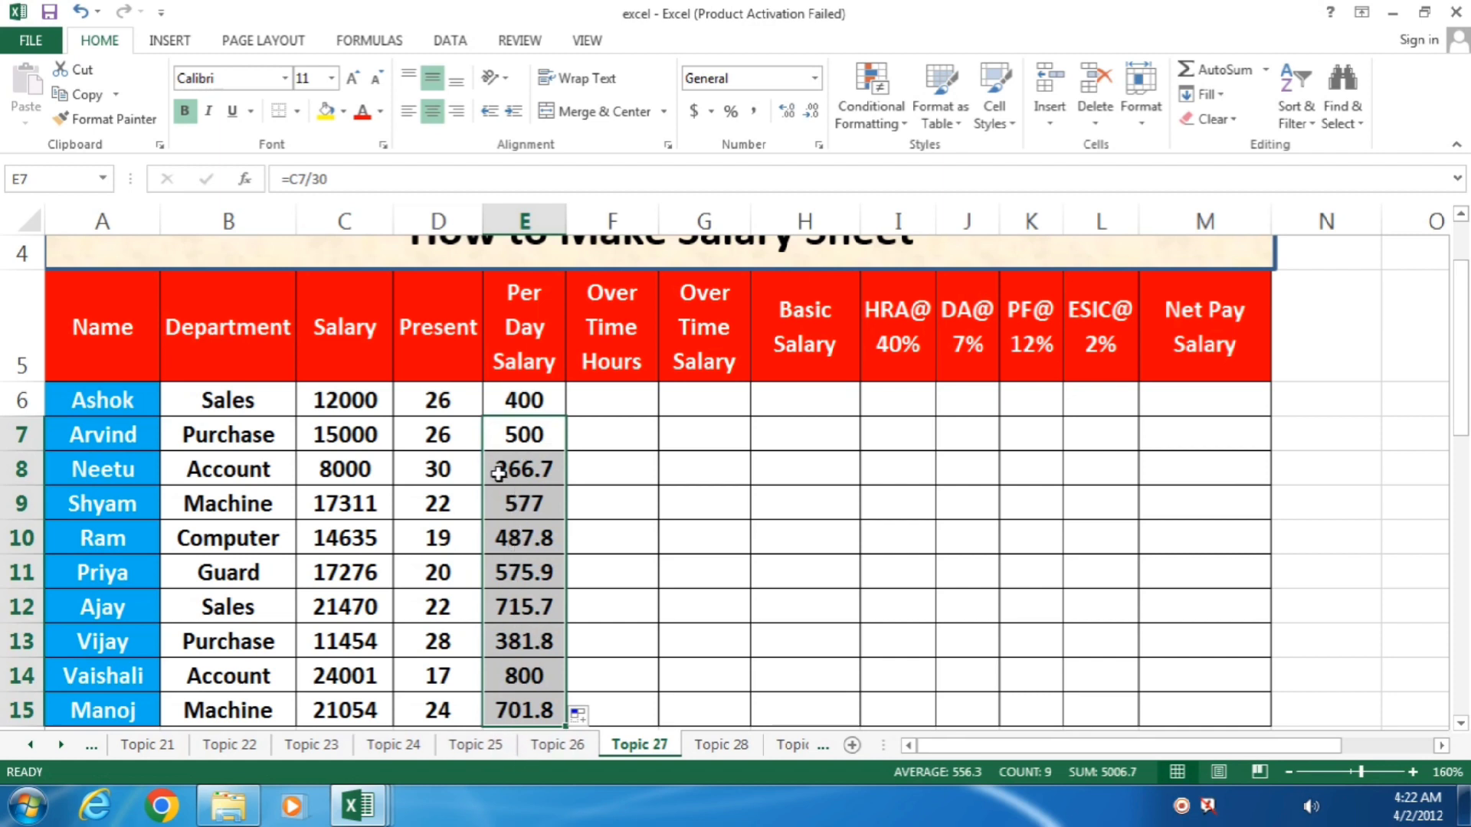
pyautogui.moveTo(529, 475); pyautogui.dragTo(505, 696)
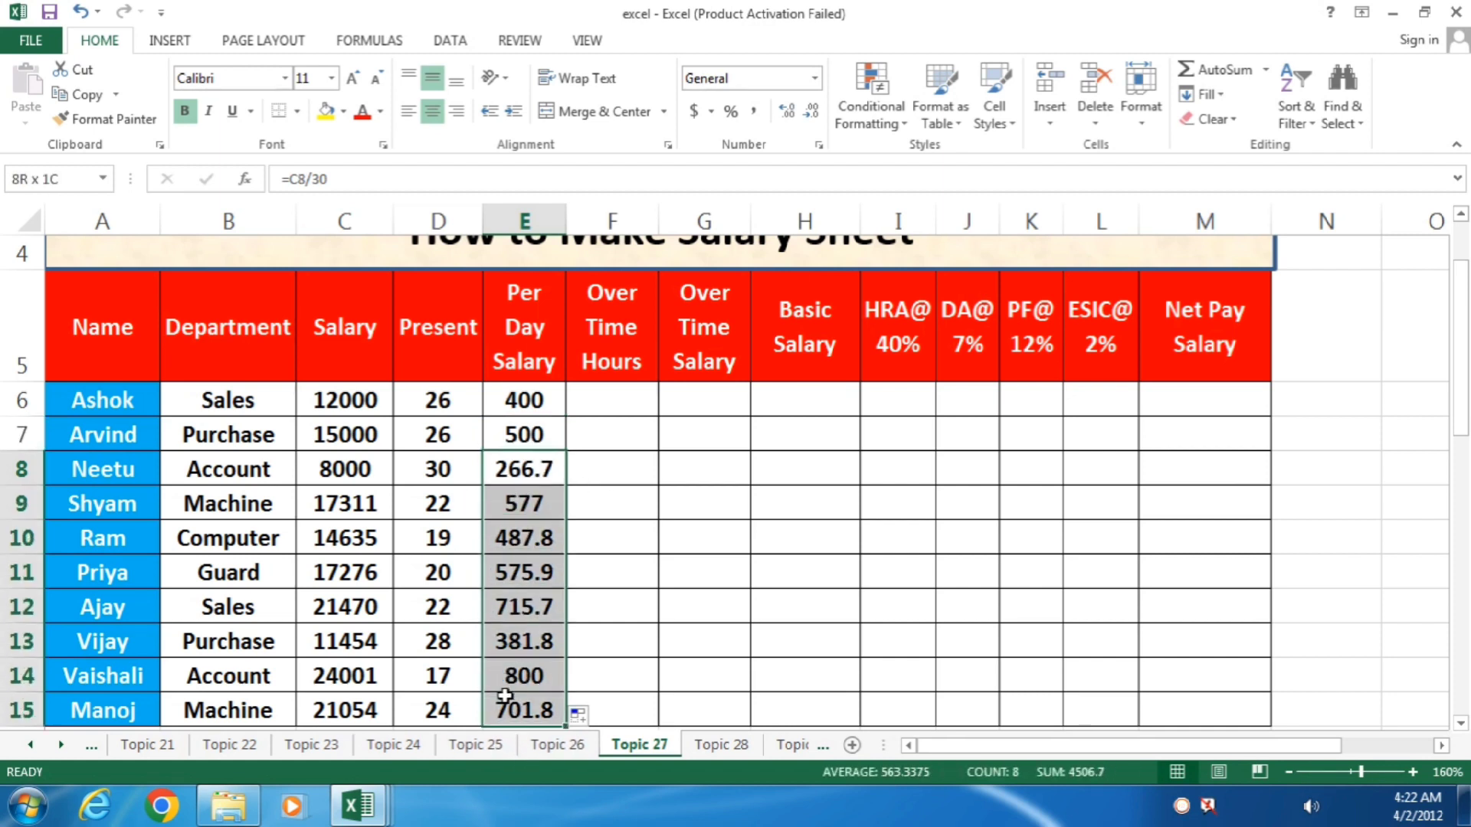
pyautogui.click(811, 111)
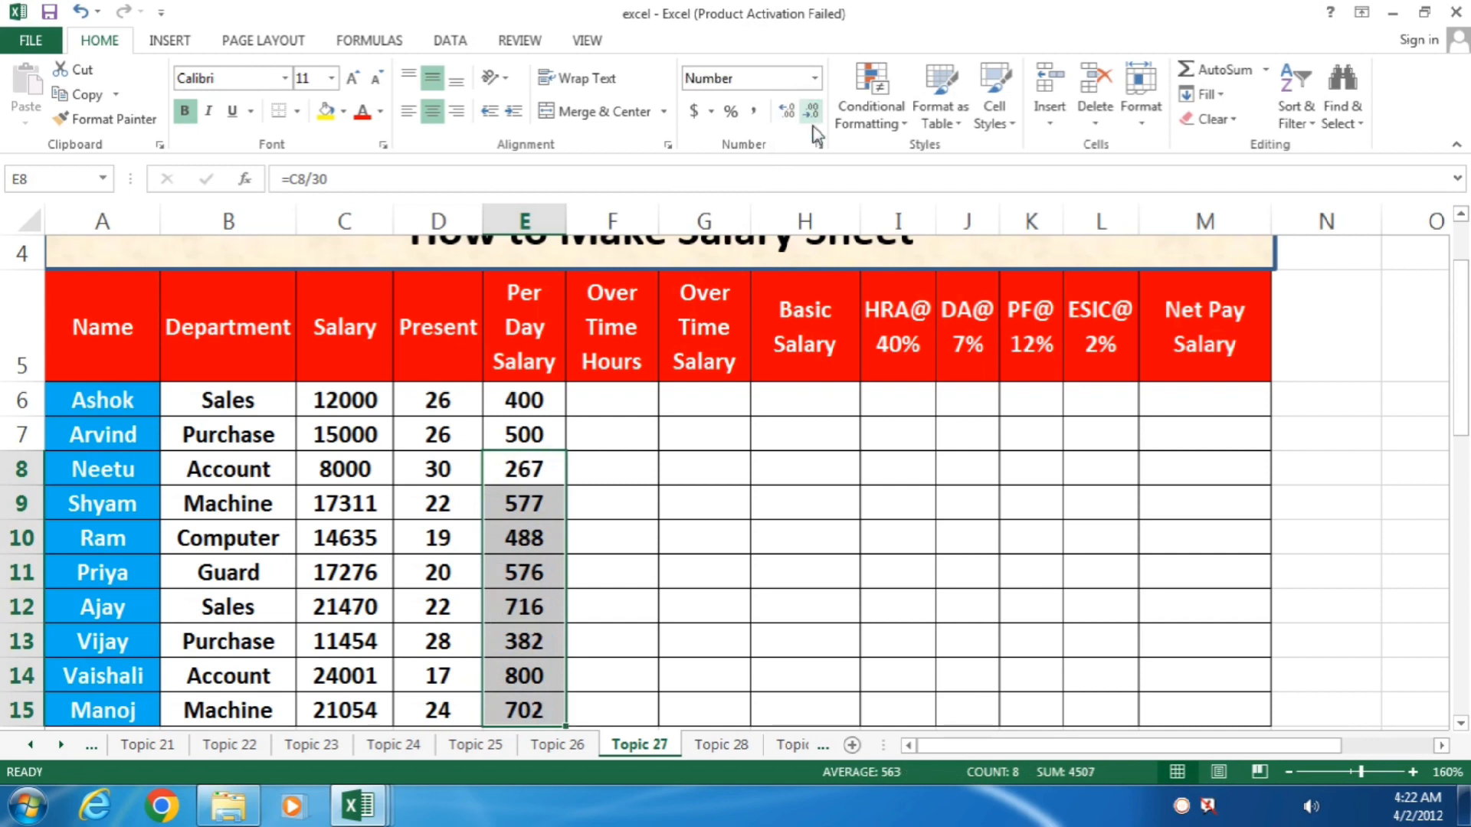
pyautogui.click(663, 524)
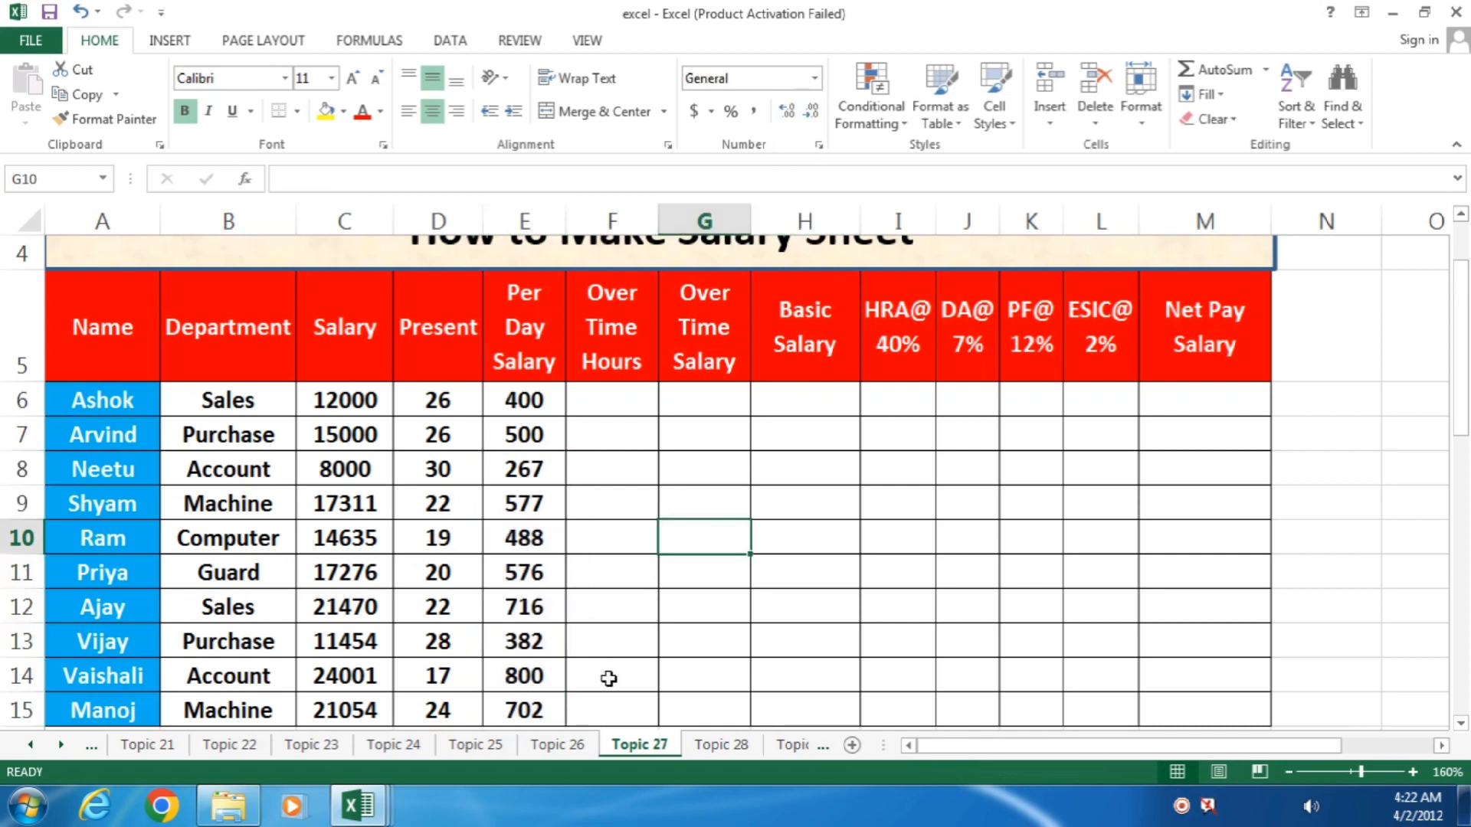
# - Examine the beginning of the January attendance table on the Topic 21 sheet and return to the Topic 27 sheet
pyautogui.click(608, 400)
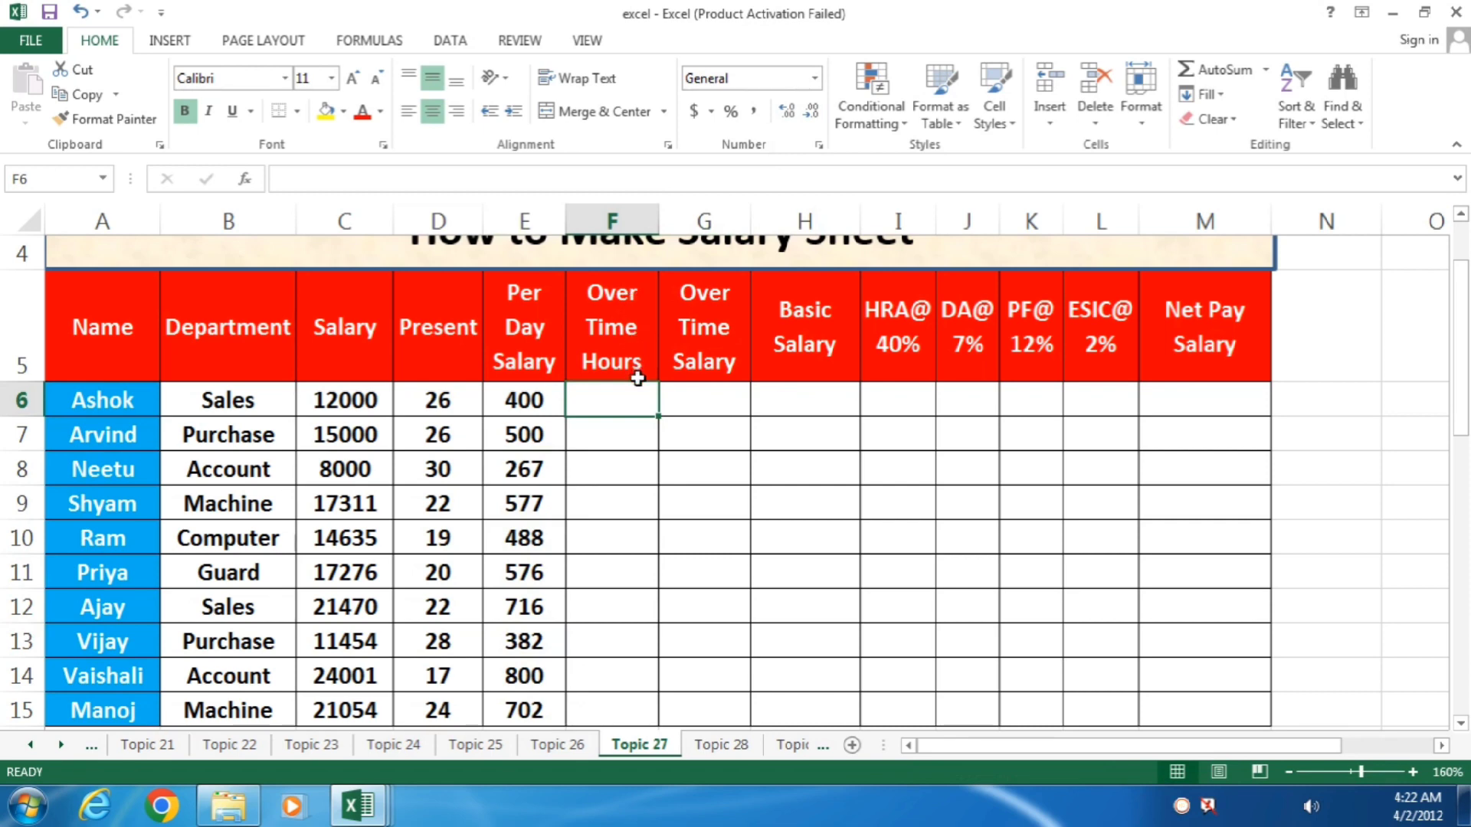
pyautogui.click(151, 747)
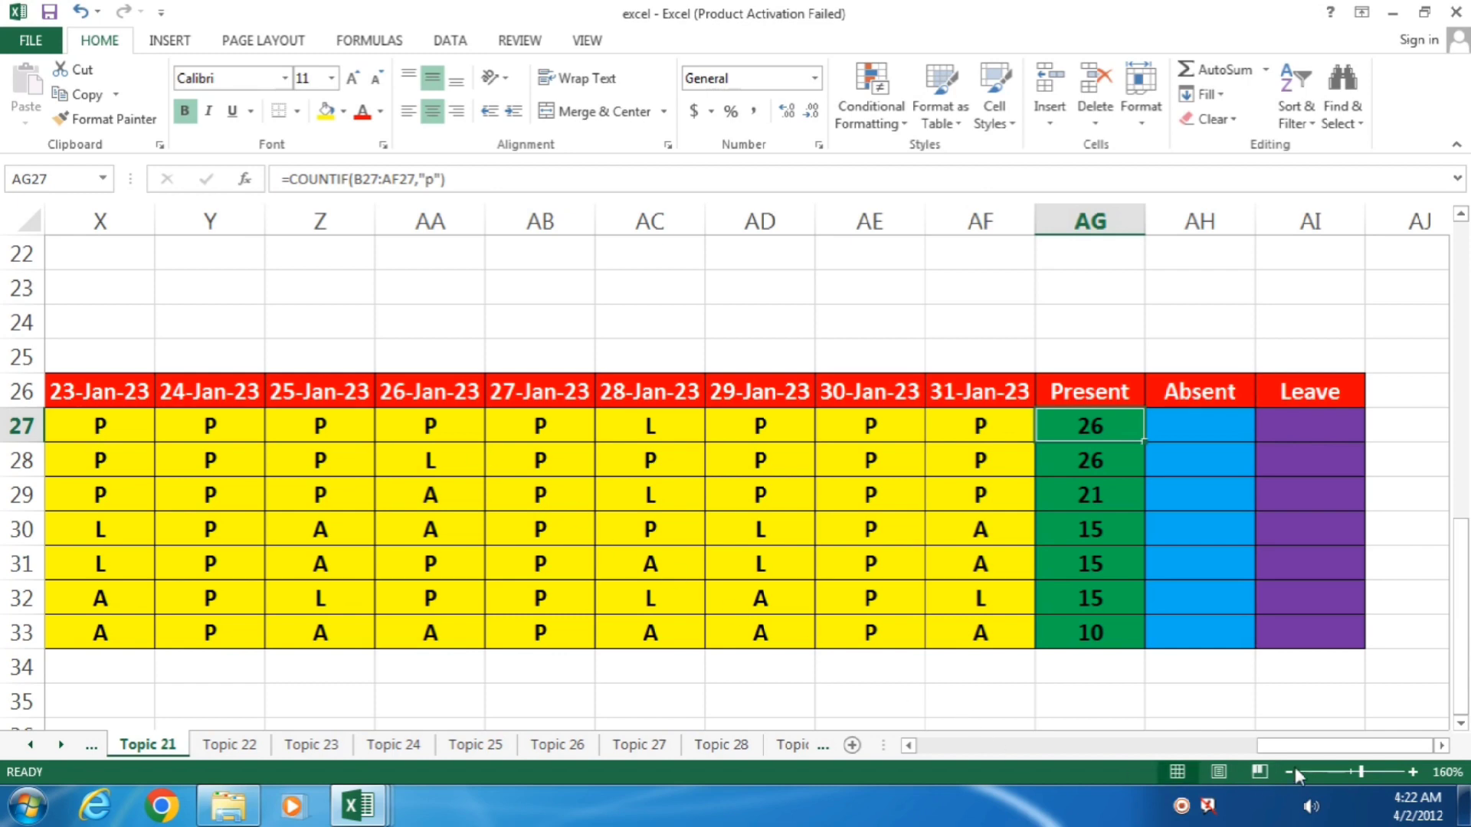
pyautogui.moveTo(1329, 747); pyautogui.dragTo(843, 723)
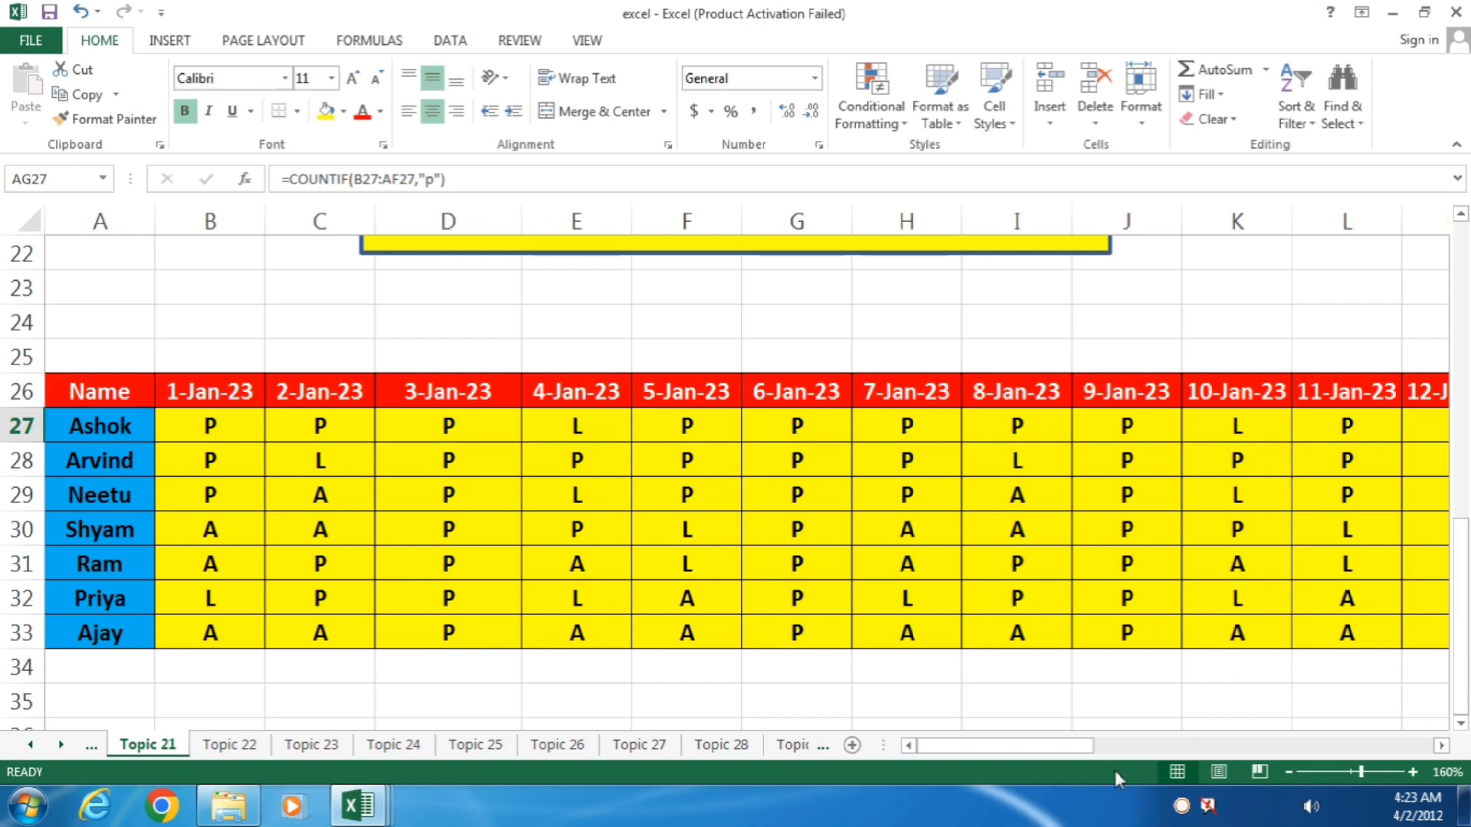
pyautogui.click(653, 746)
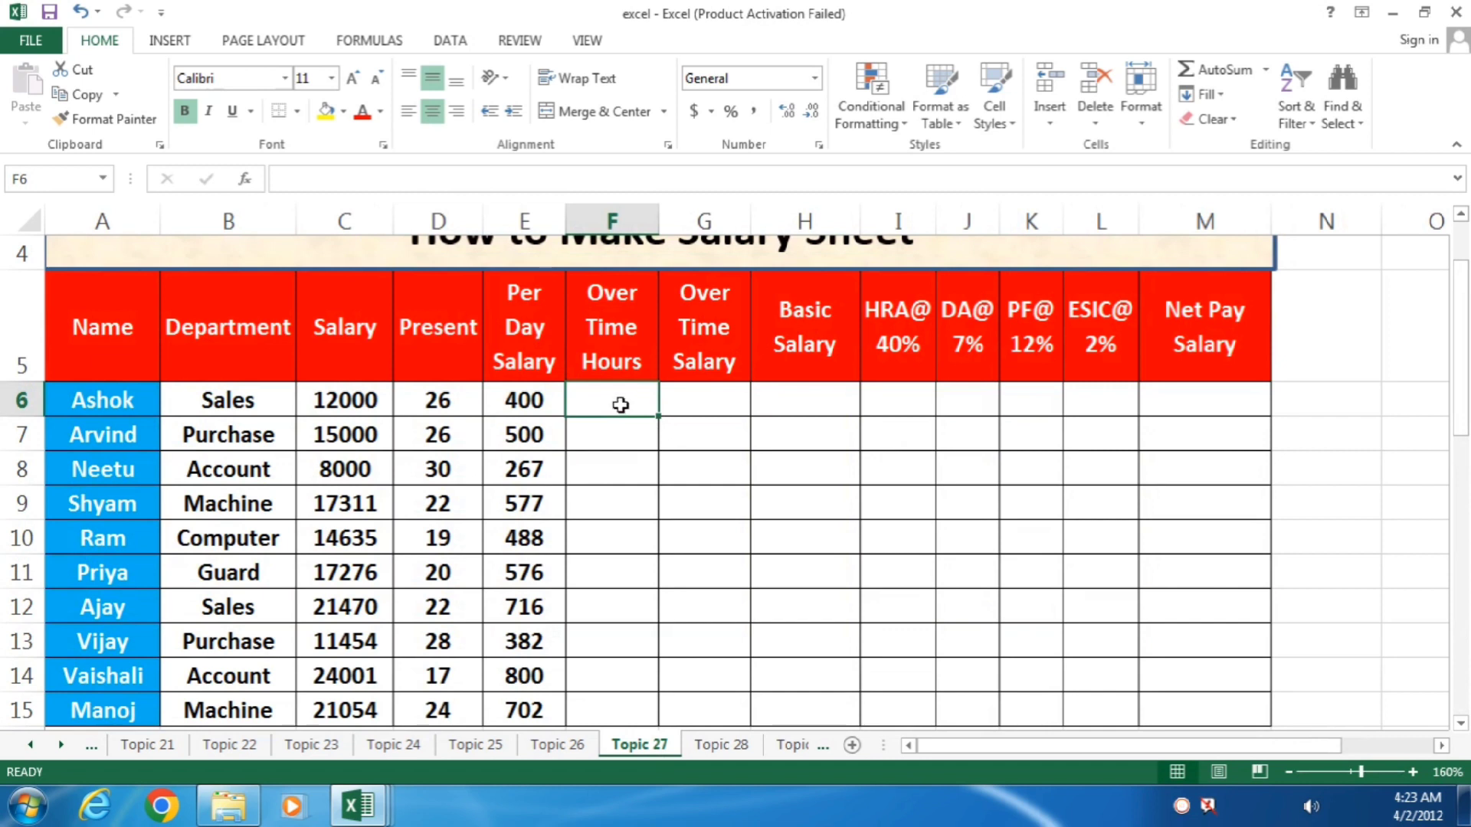
# - Enter =RANDBETWEEN(20,60) in the first employee's Over Time Hours cell F6
pyautogui.write('=rand')
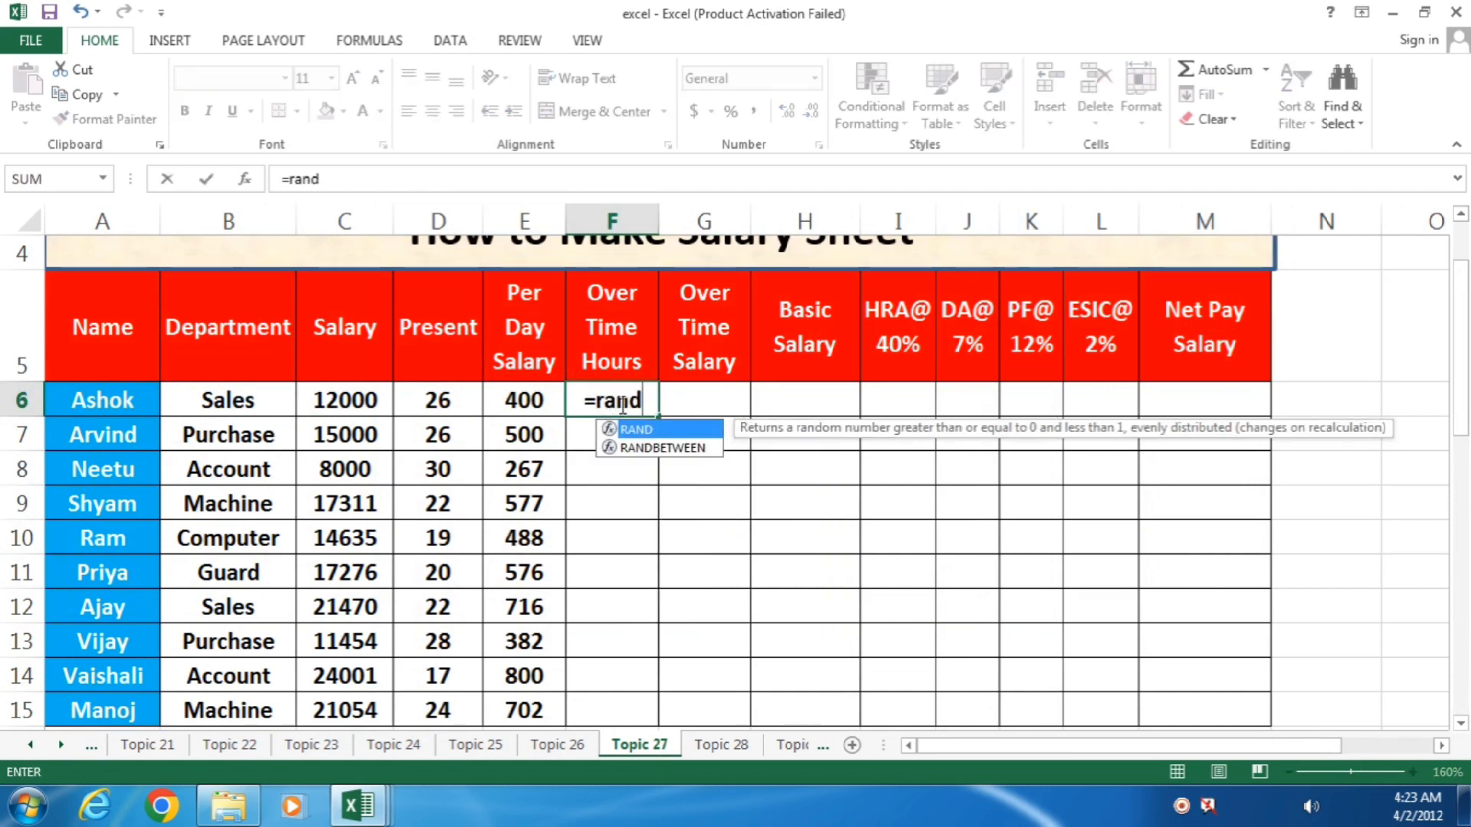
pyautogui.press('Down')
pyautogui.press('Tab')
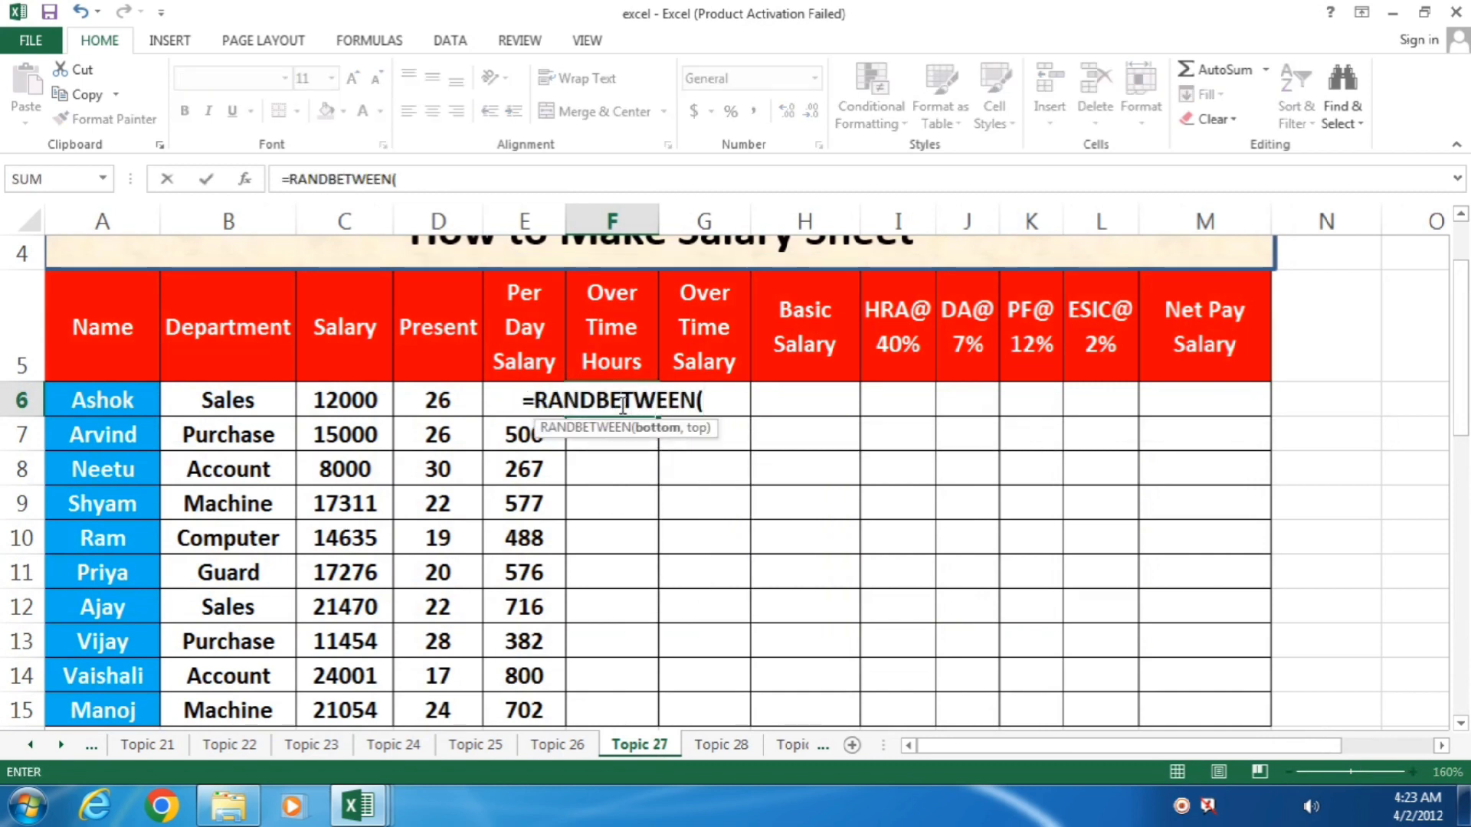
pyautogui.write('2')
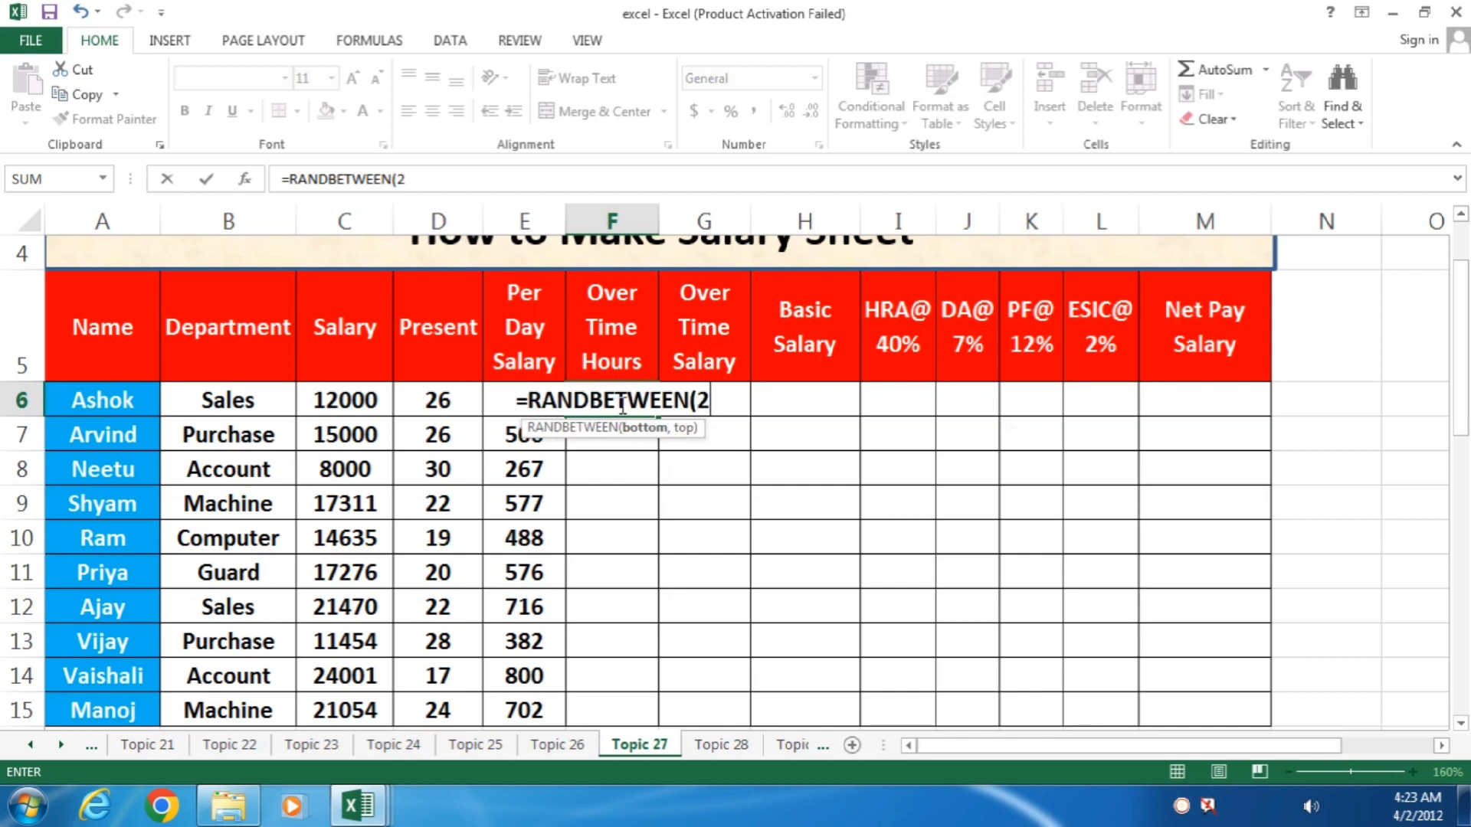
pyautogui.write('0,60')
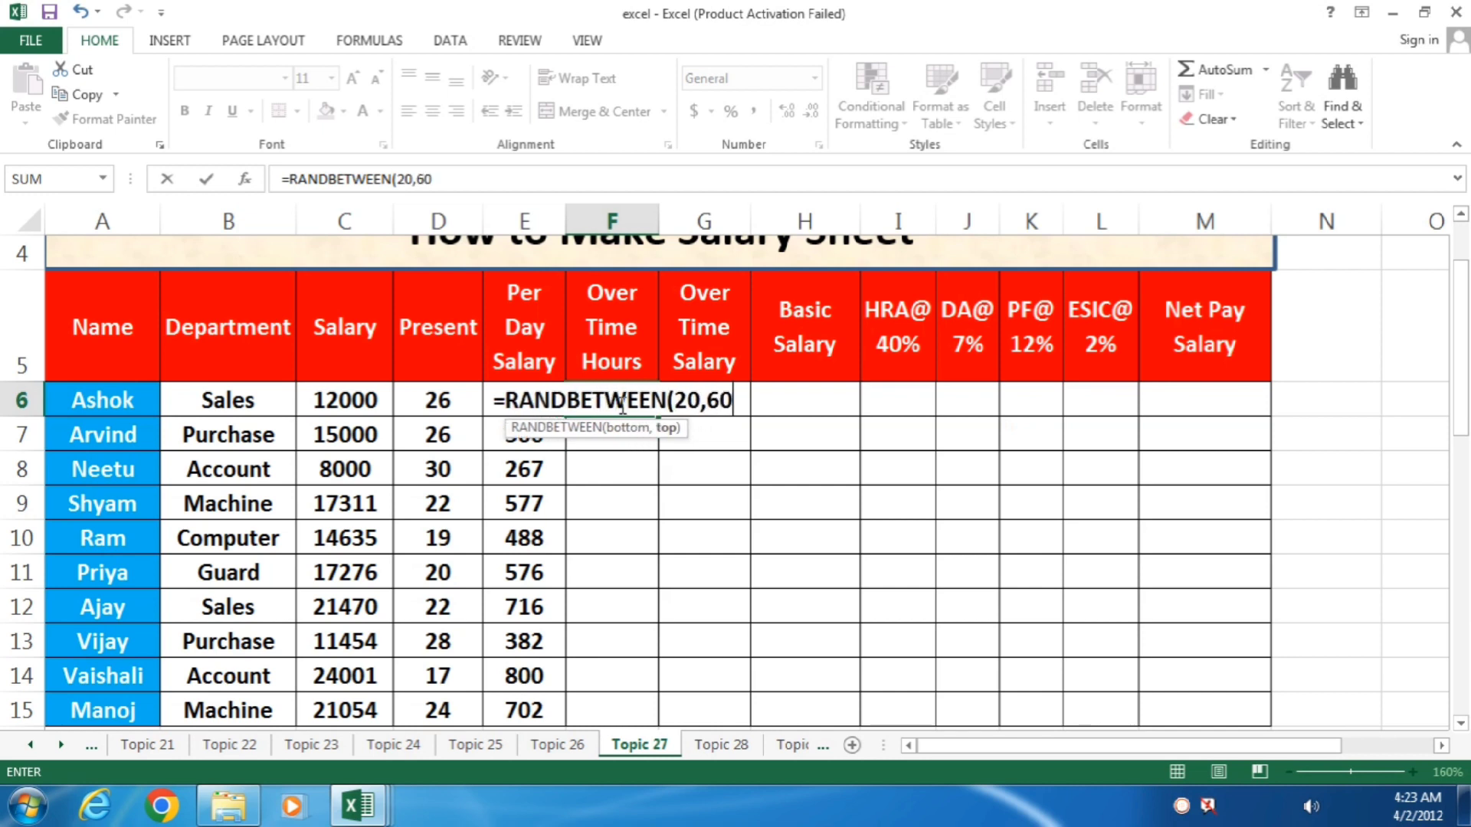
pyautogui.write(')')
pyautogui.press('Return')
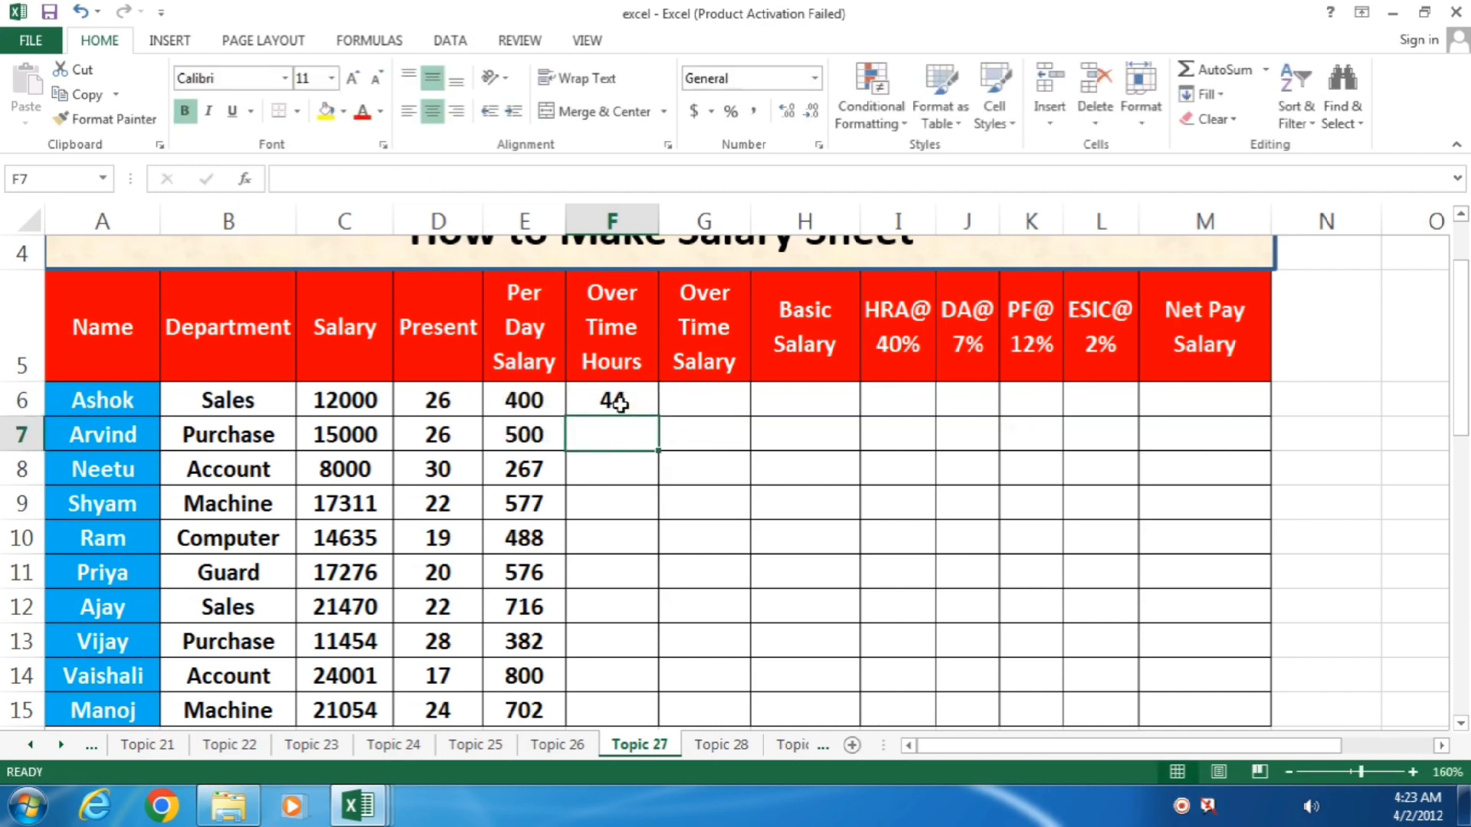
# - Fill the Over Time Hours formula from F6 down through F15 and replace the formulas in F6:F15 with their fixed values
pyautogui.click(609, 398)
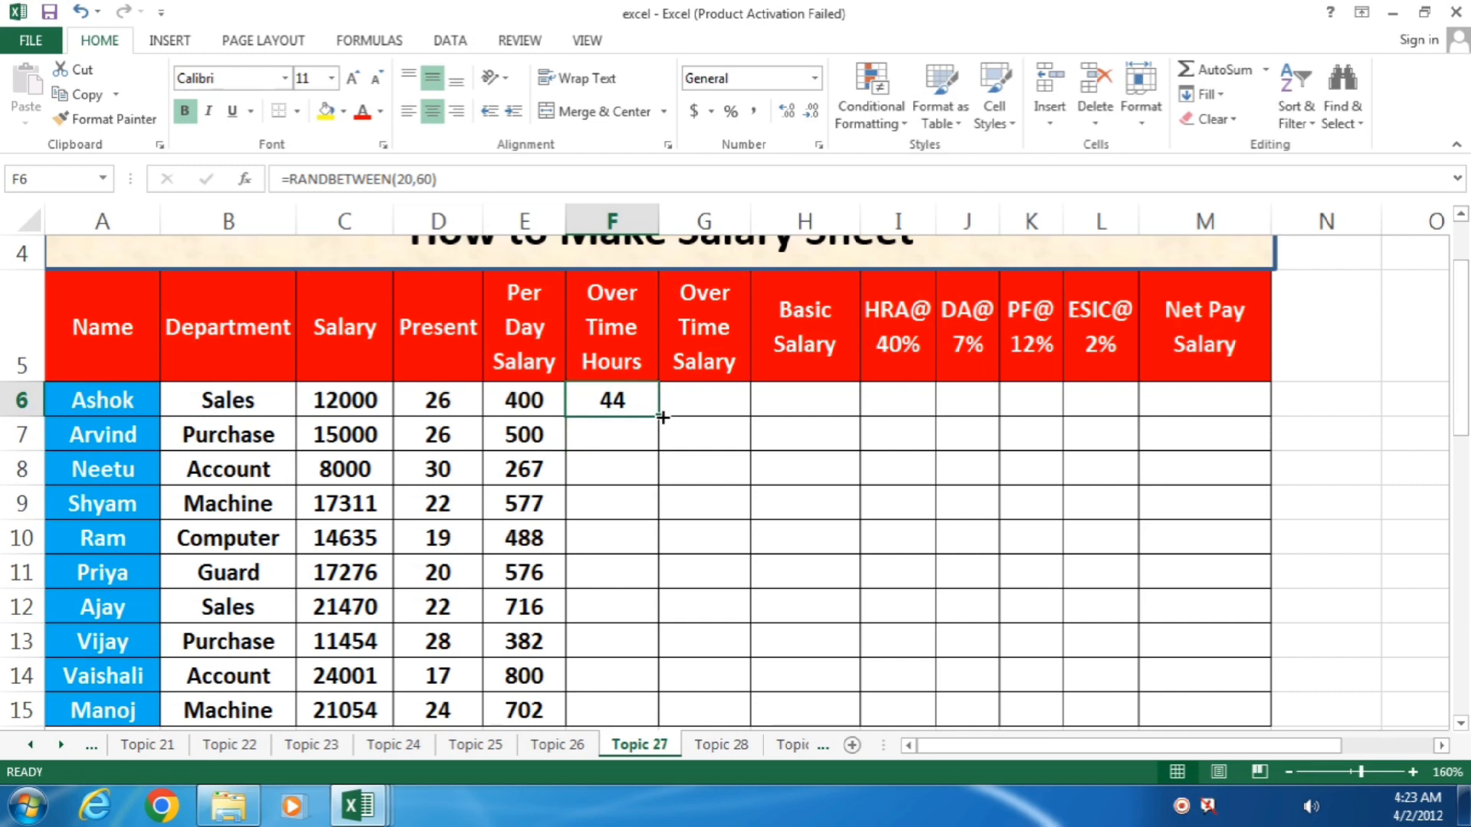
pyautogui.moveTo(658, 416); pyautogui.dragTo(641, 715)
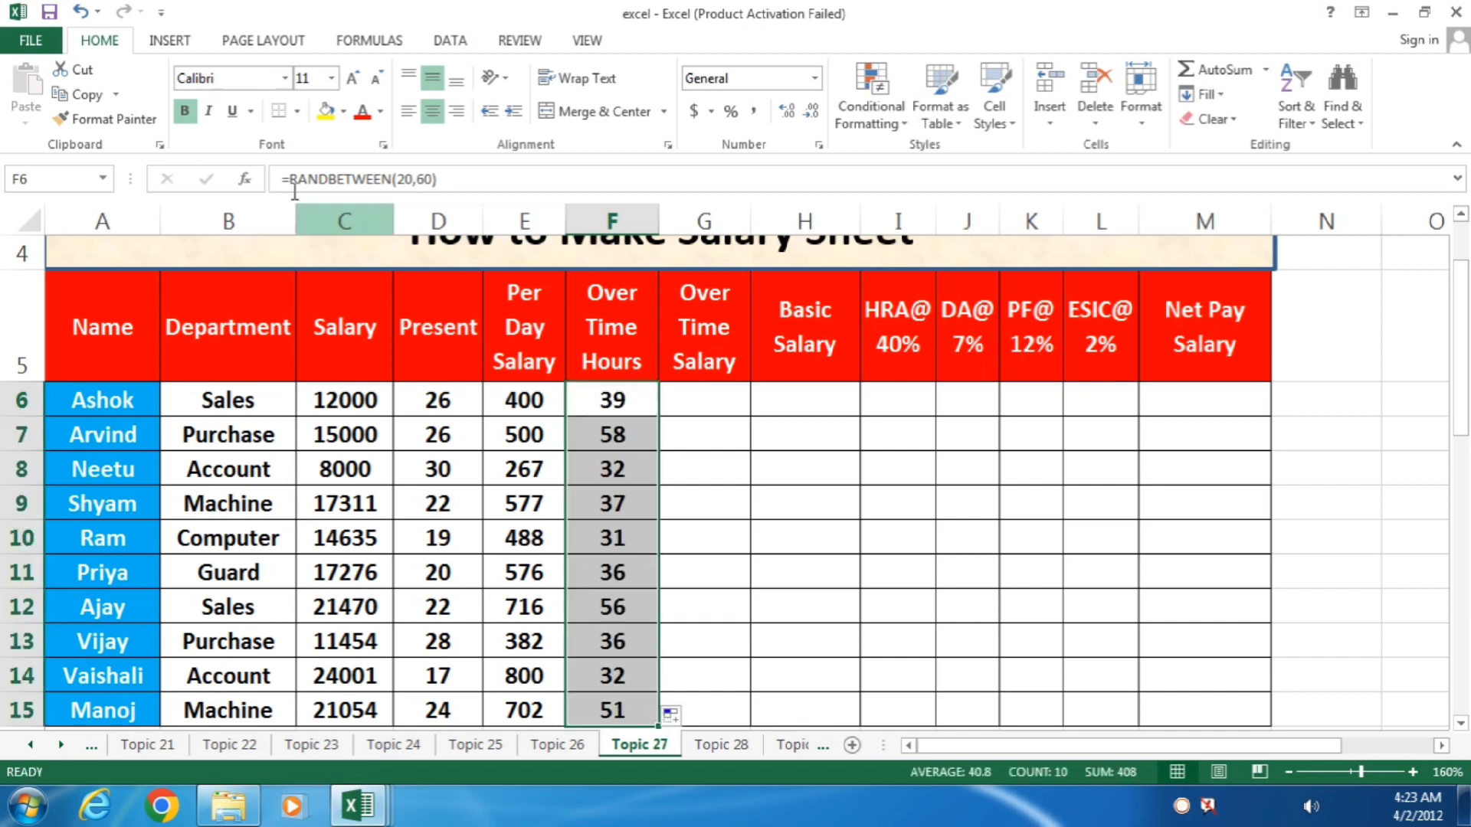
pyautogui.click(90, 99)
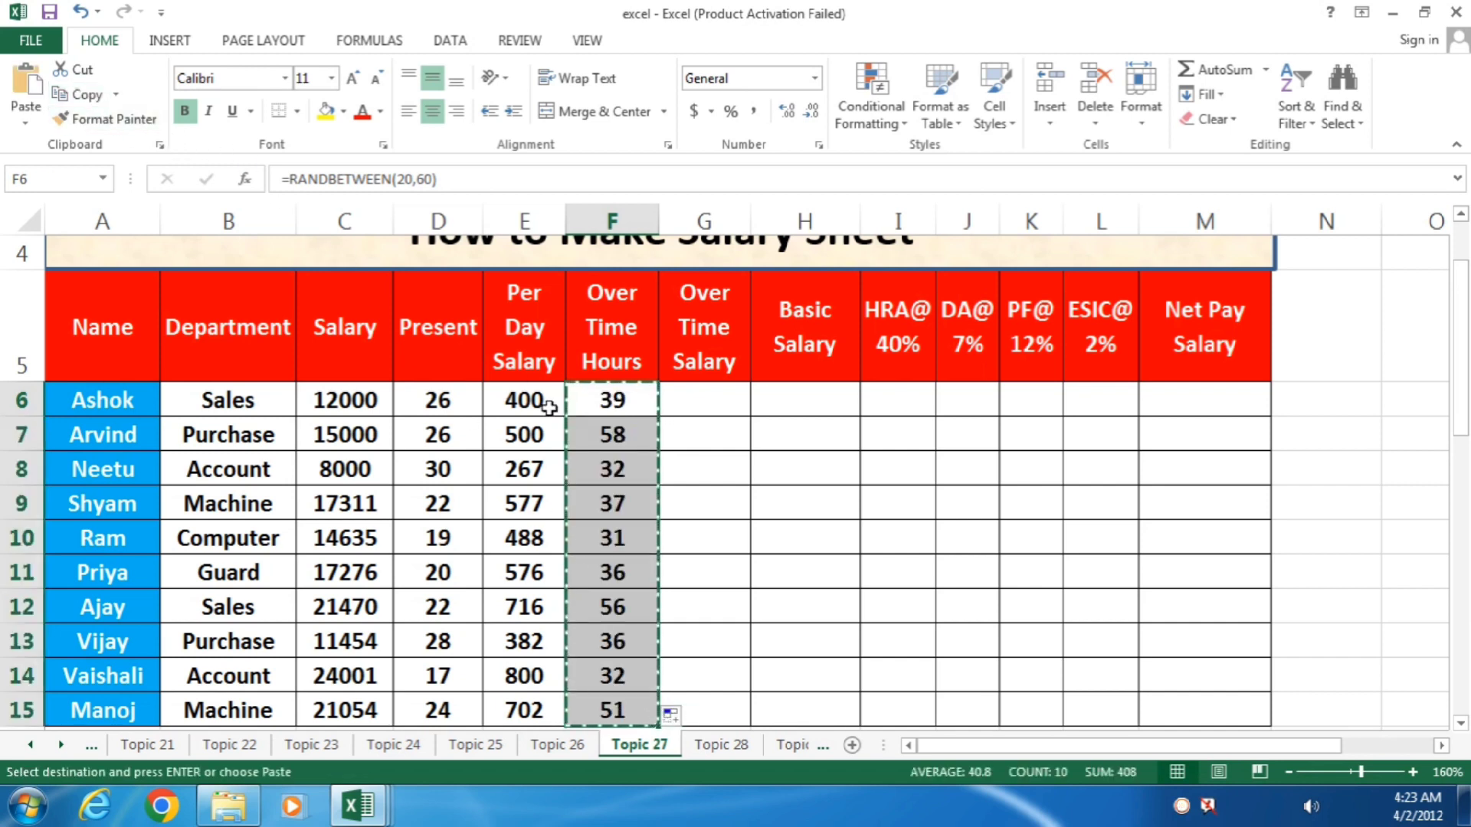
pyautogui.rightClick(630, 496)
pyautogui.click(708, 156)
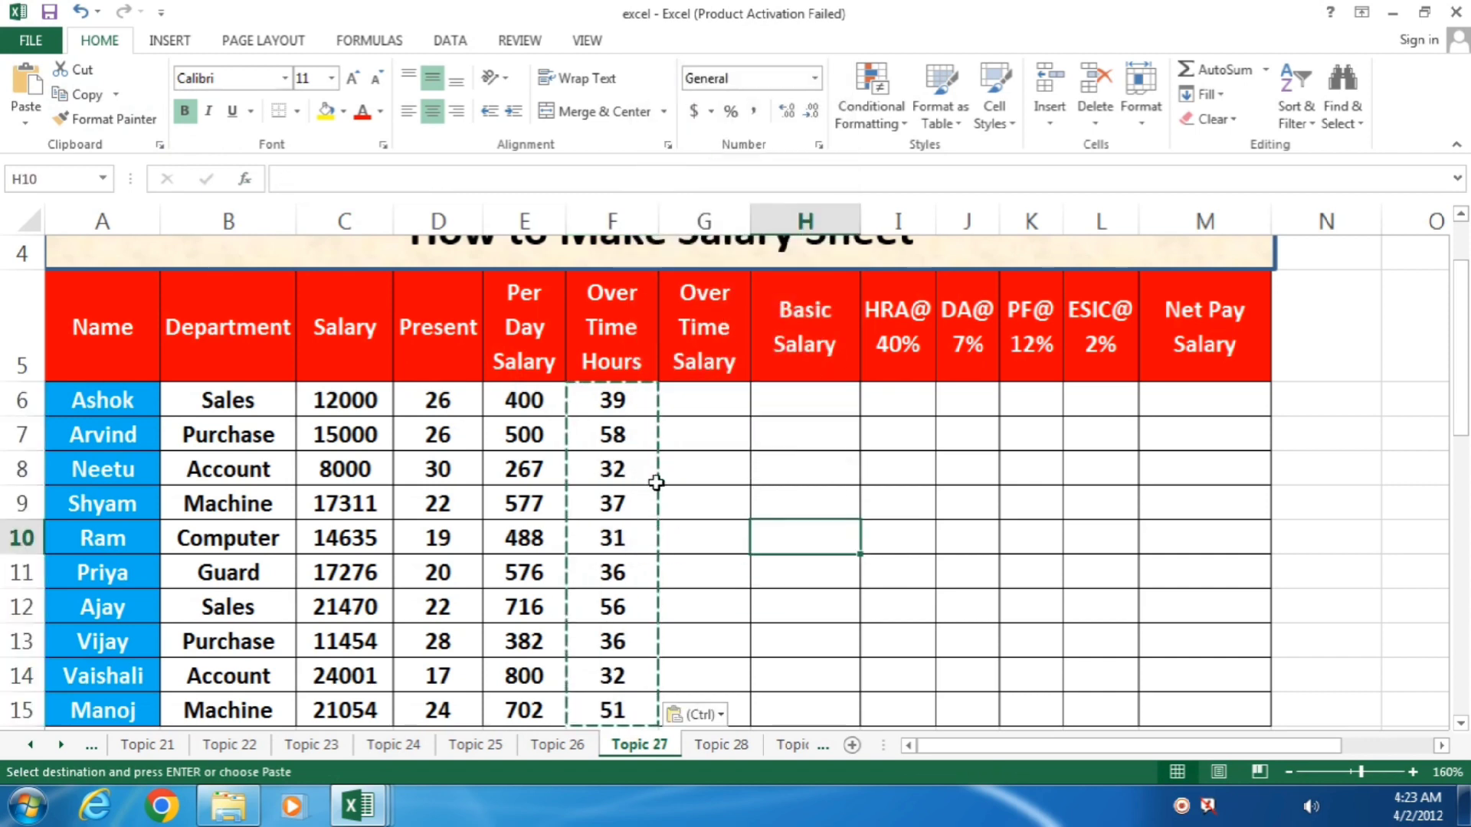
pyautogui.click(626, 470)
pyautogui.click(624, 531)
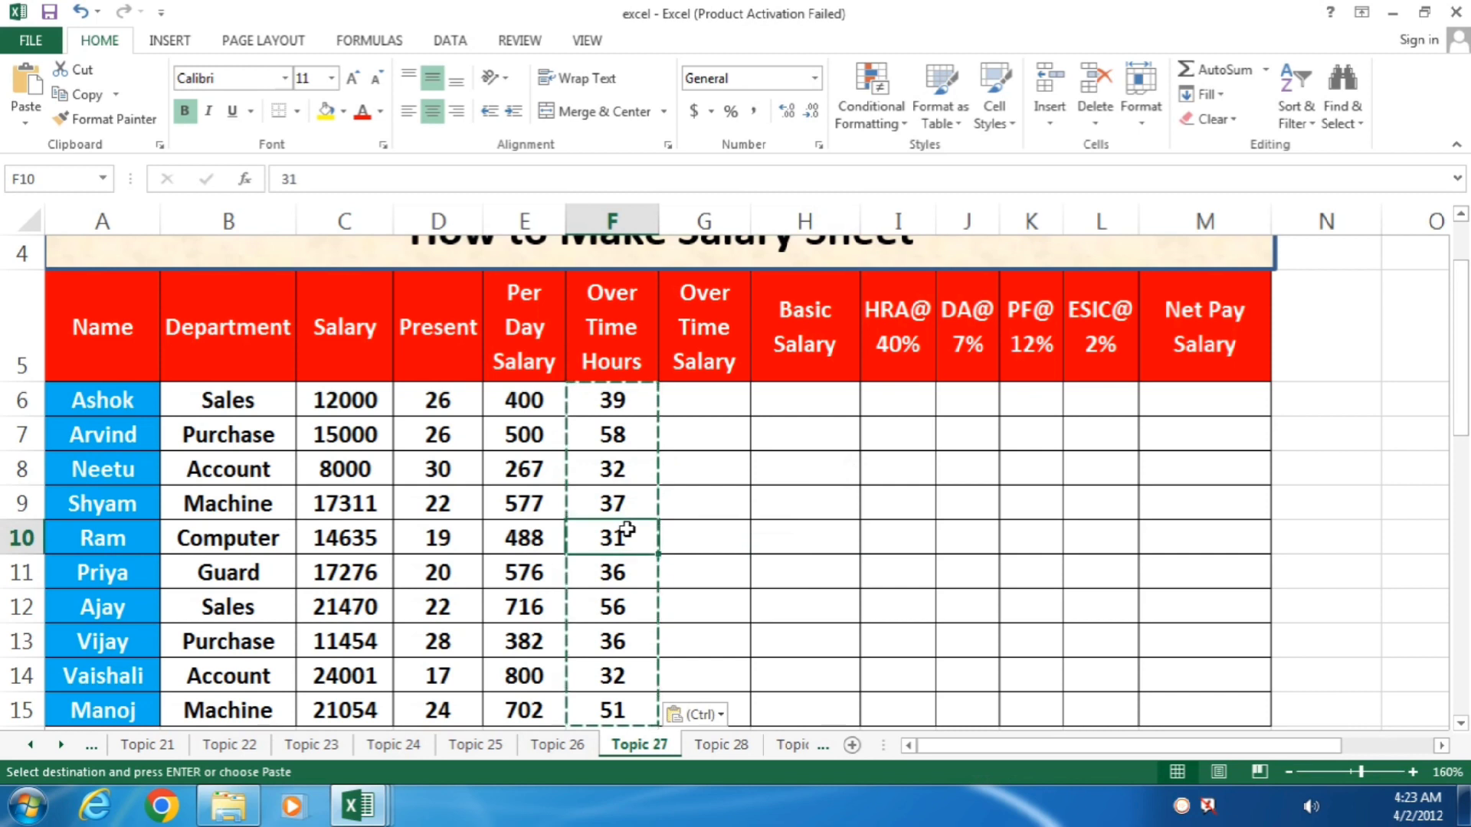
pyautogui.press('Escape')
pyautogui.click(623, 671)
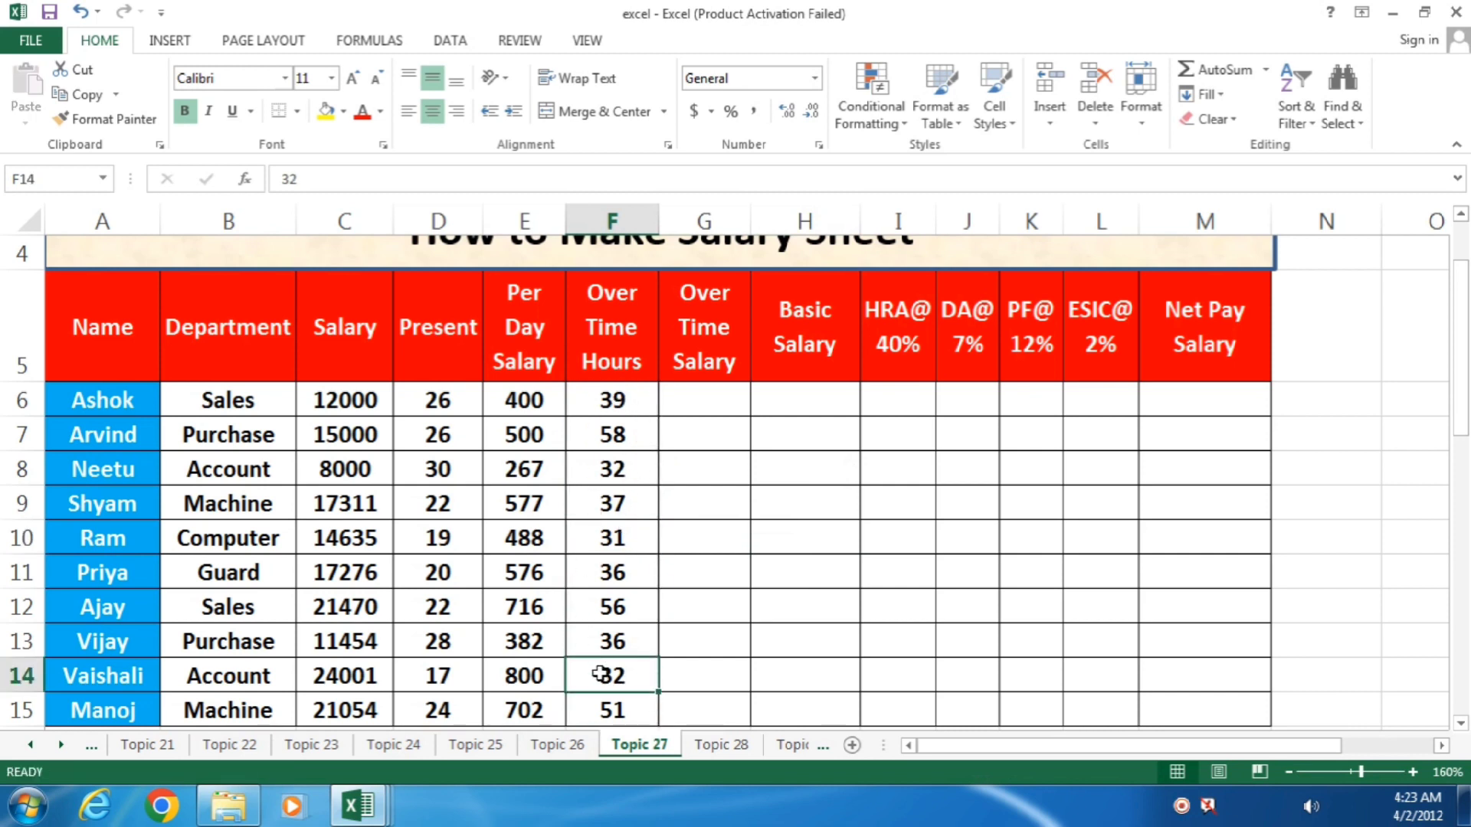
# - Calculate the first employee's hourly overtime rate in G6 with the formula =E6/8
pyautogui.click(703, 404)
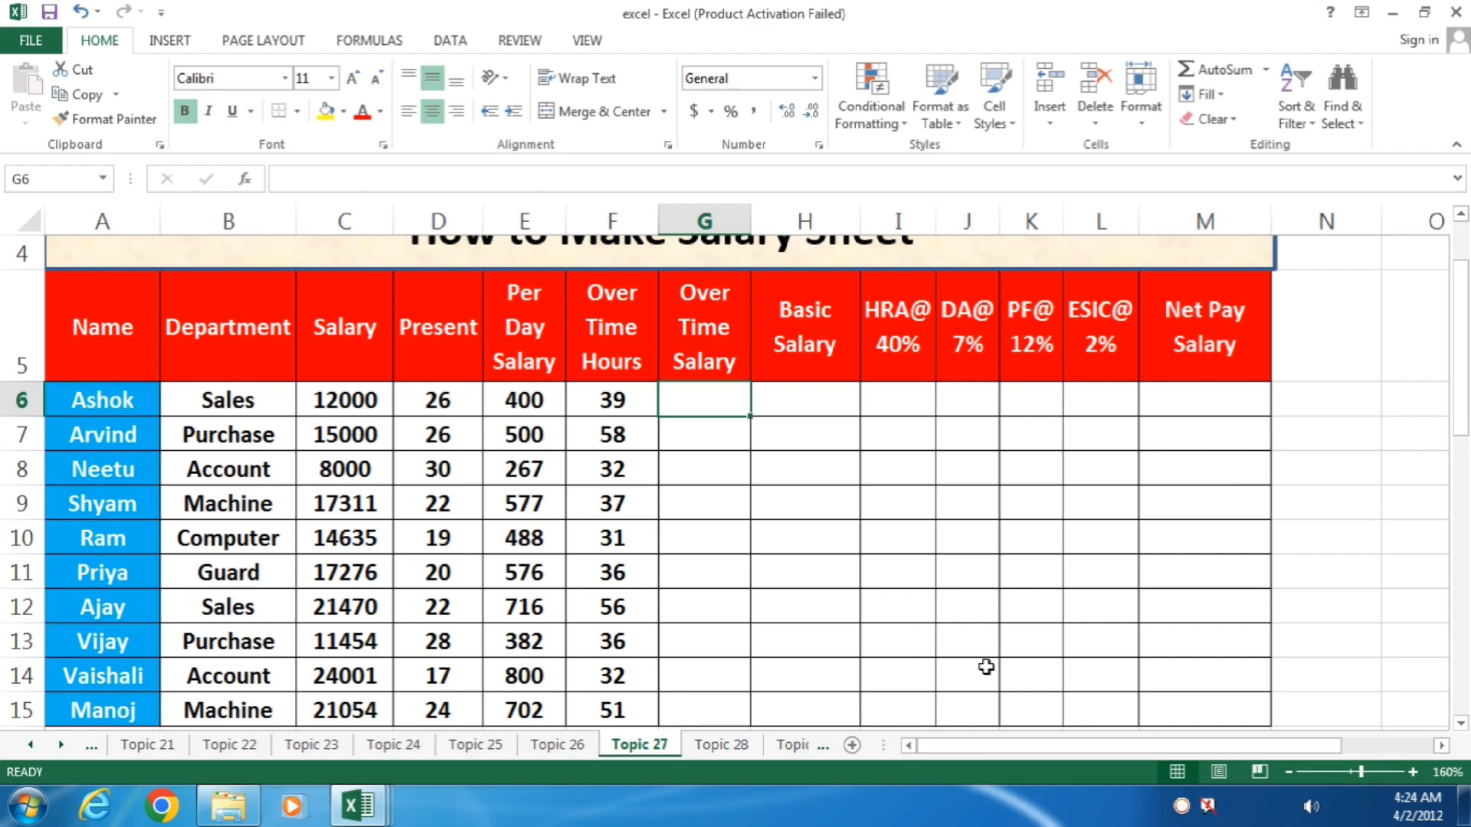
pyautogui.write('=')
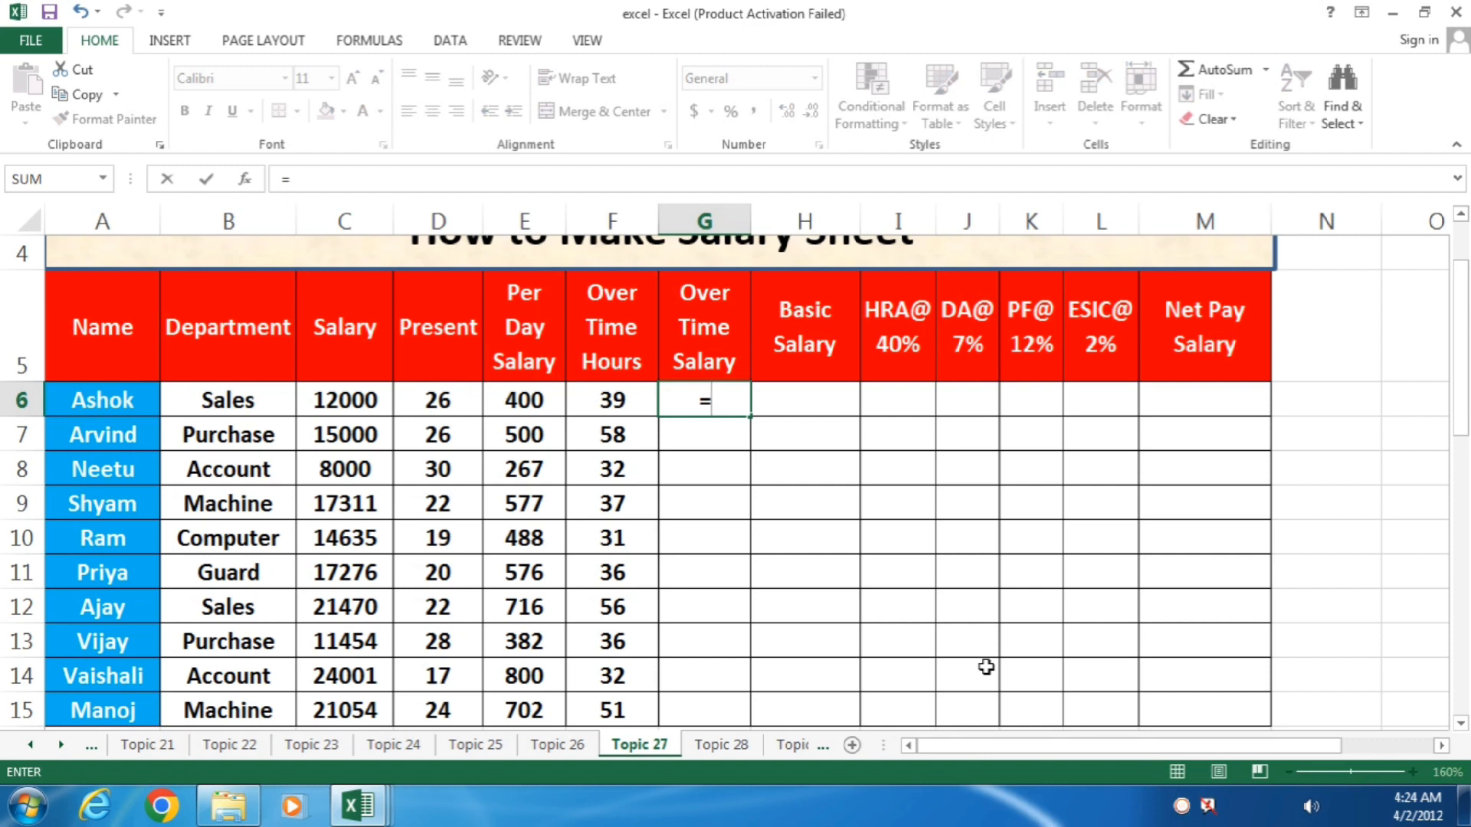
pyautogui.press('Escape')
pyautogui.write('=')
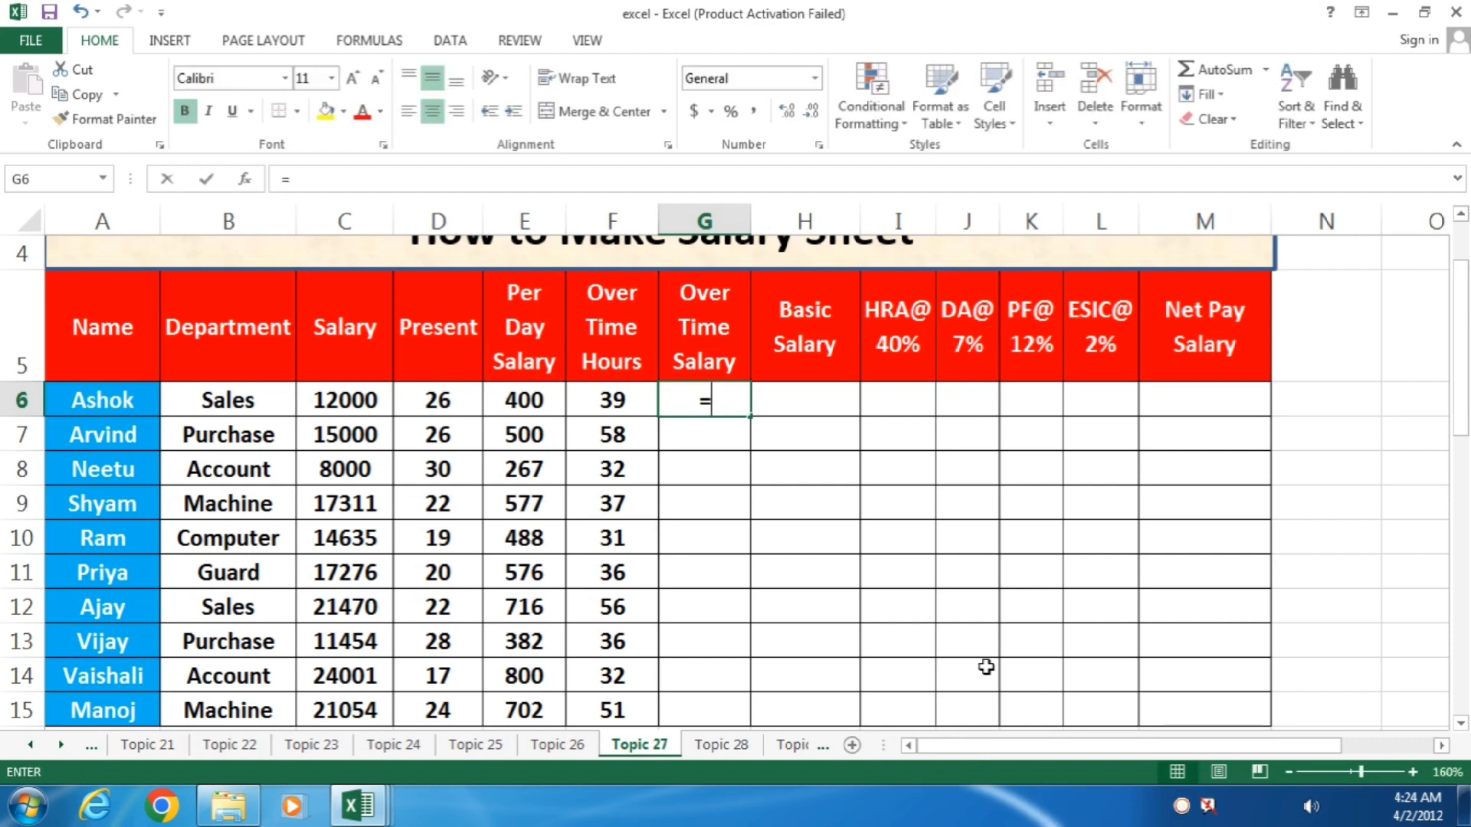
pyautogui.press('Left')
pyautogui.press('Left')
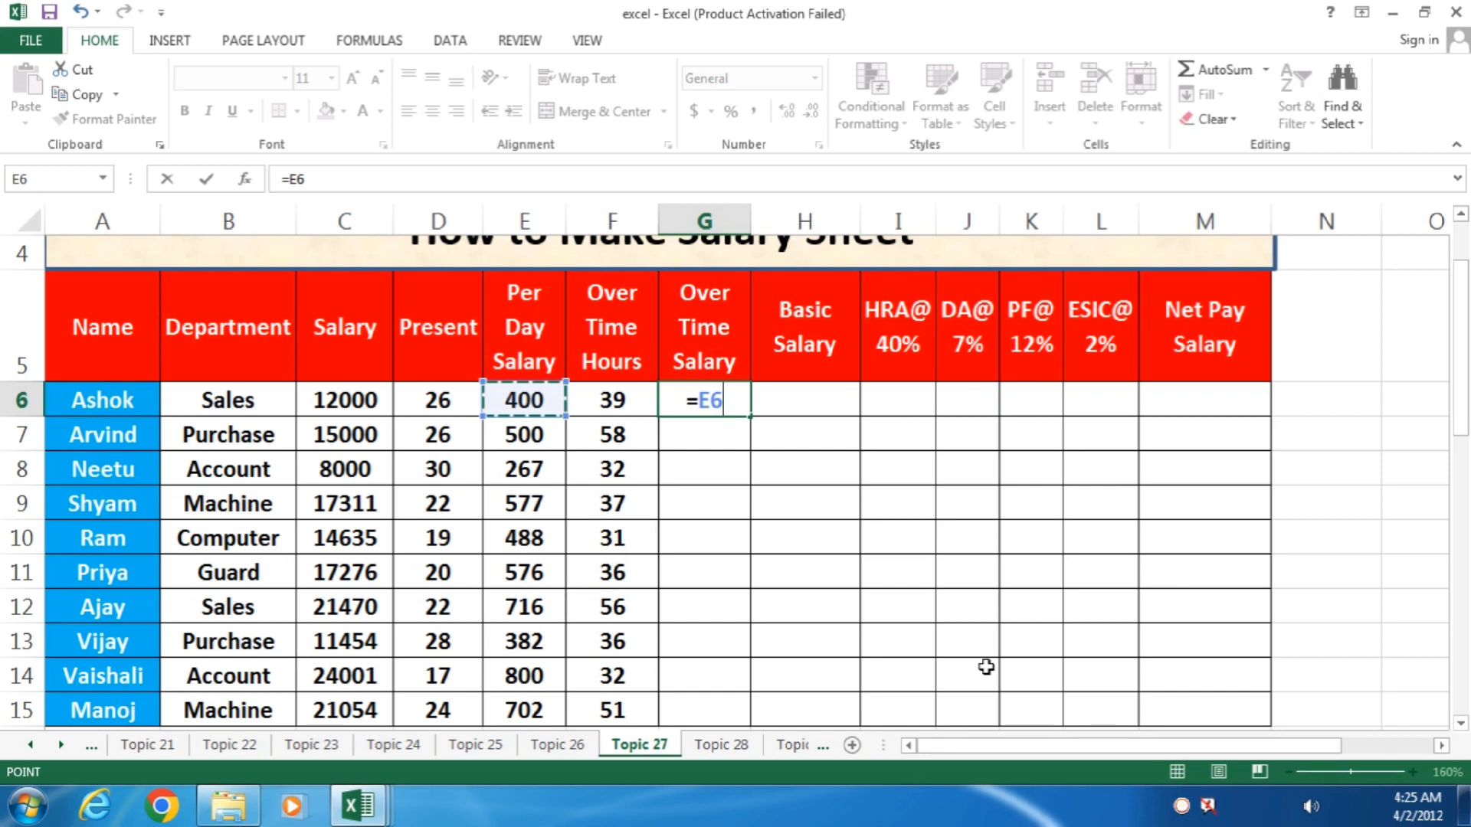
pyautogui.write('/8')
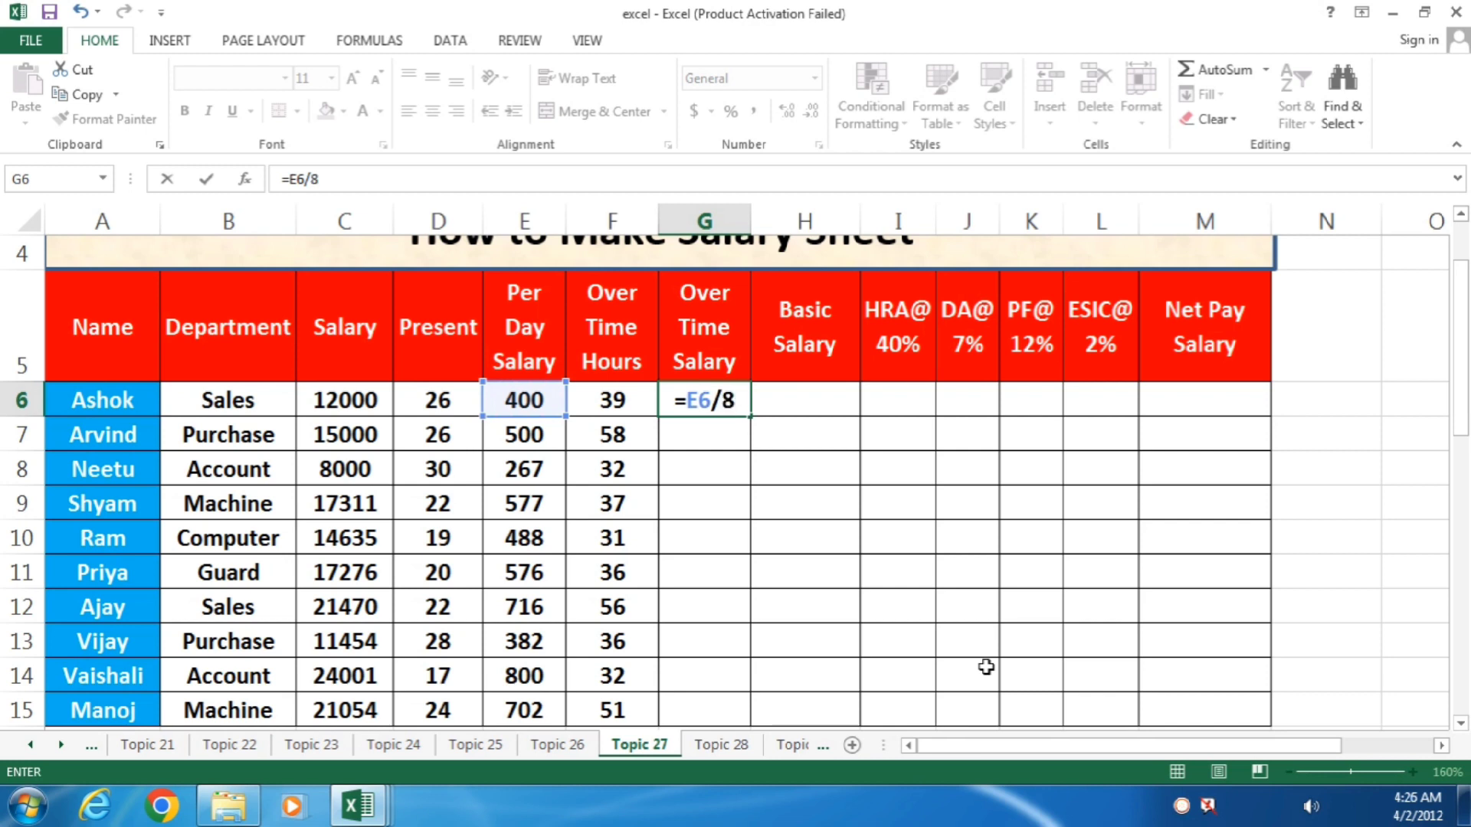
pyautogui.press('Return')
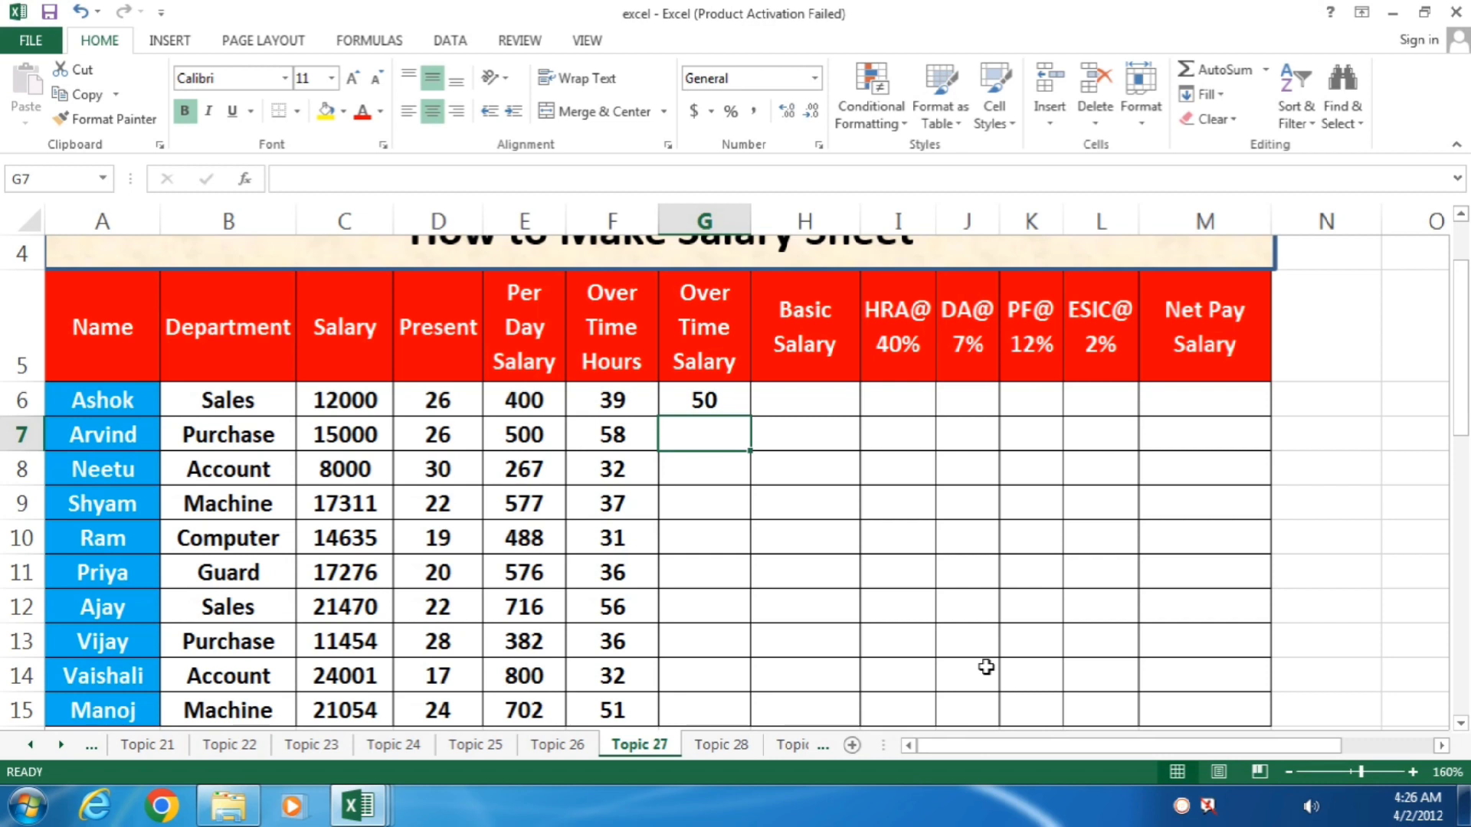
# - Replace the formula in G6 with =50*F6 to calculate the first employee's Over Time Salary
pyautogui.press('Up')
pyautogui.write('=')
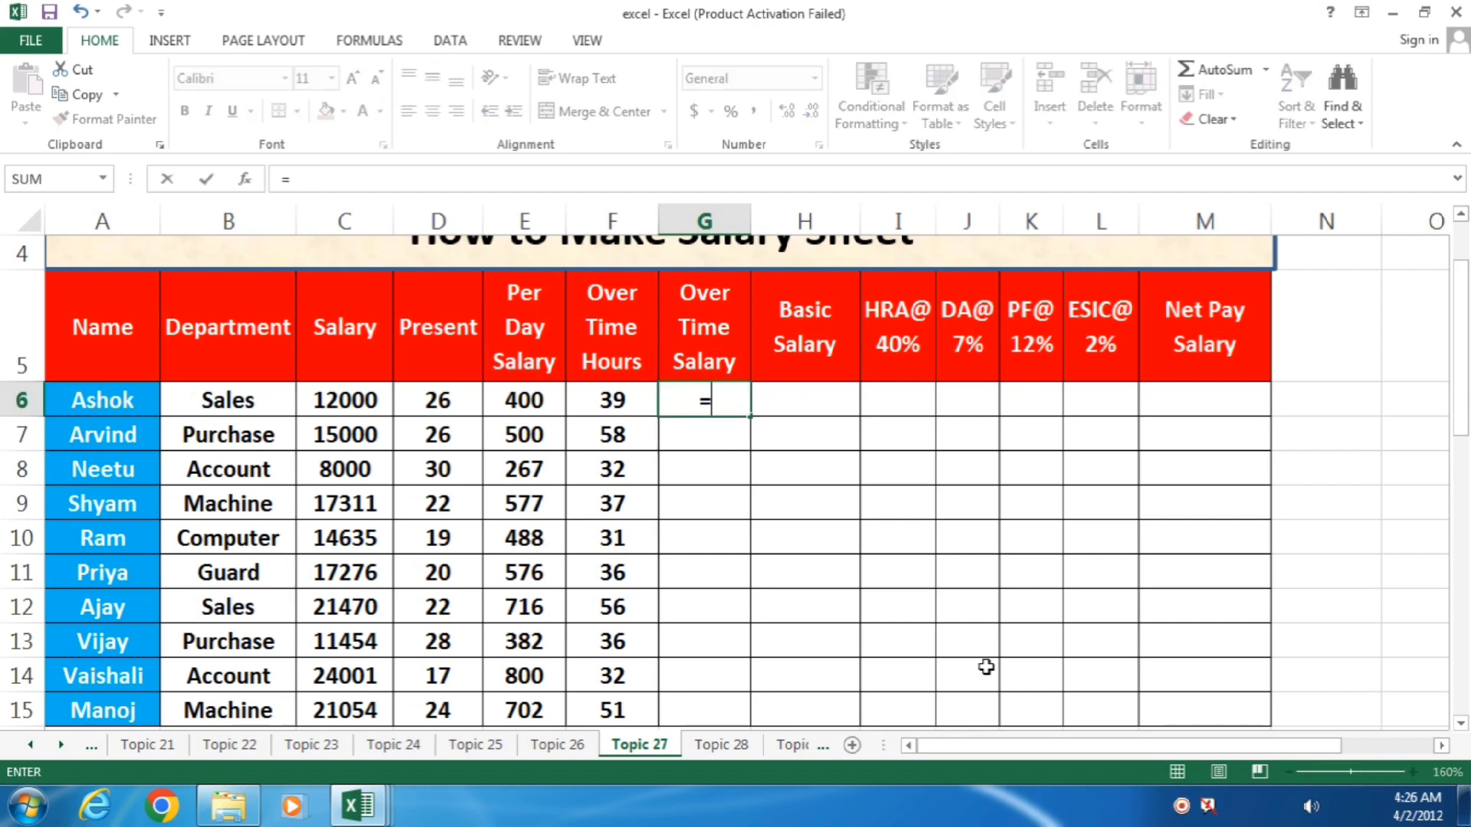
pyautogui.write('50*3')
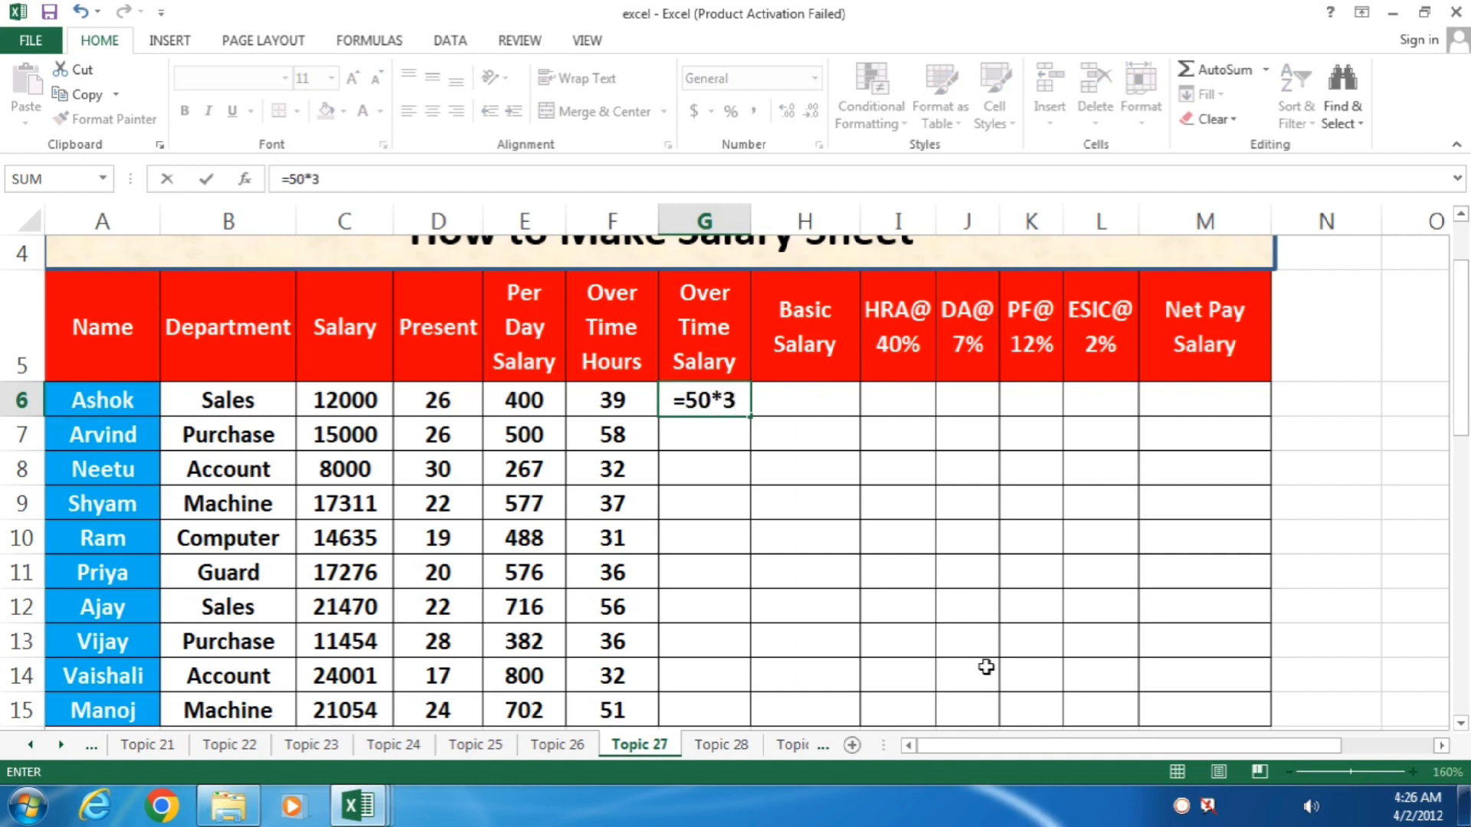
pyautogui.press('BackSpace')
pyautogui.press('Left')
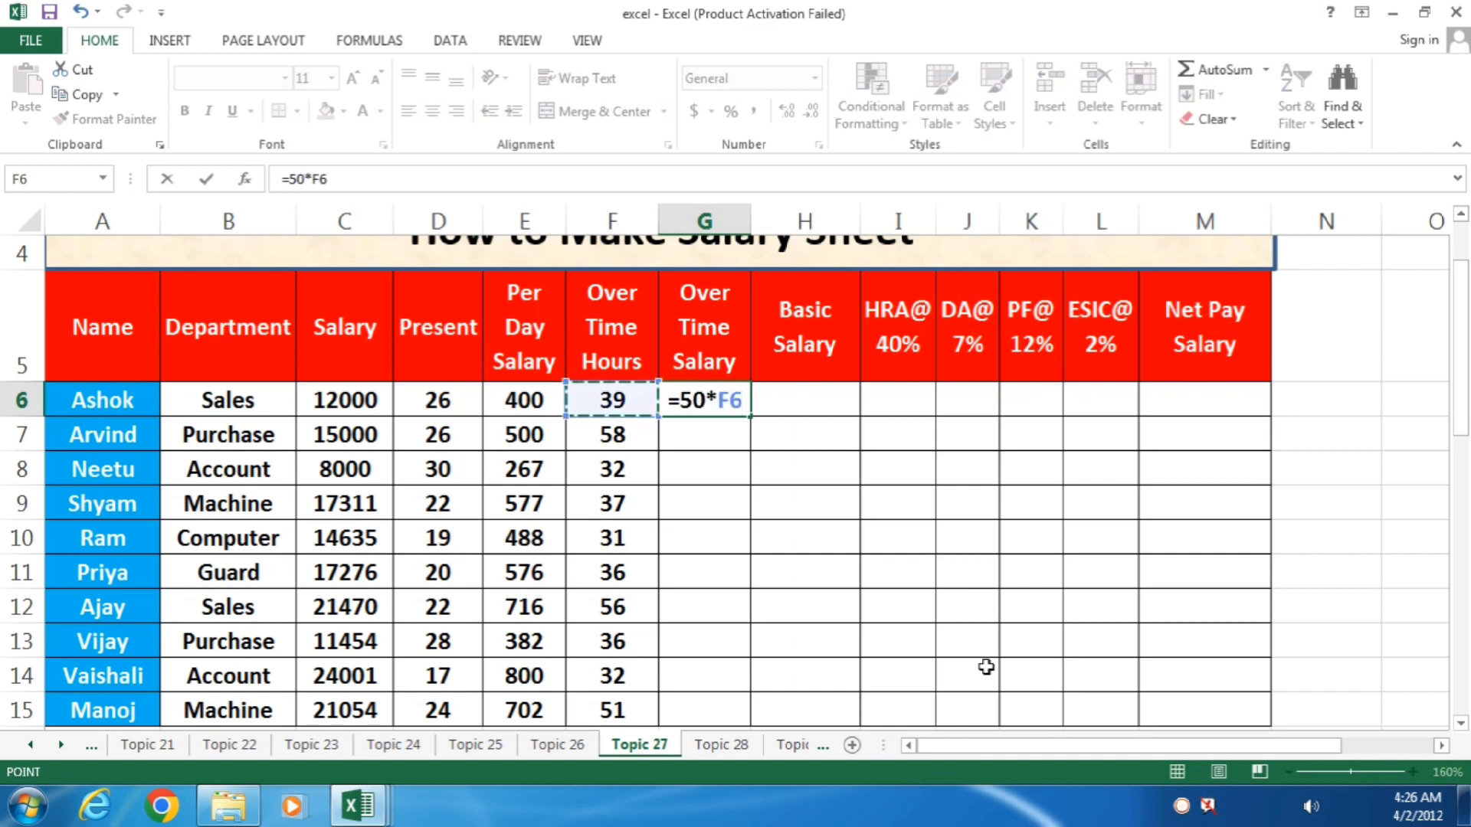
pyautogui.press('Return')
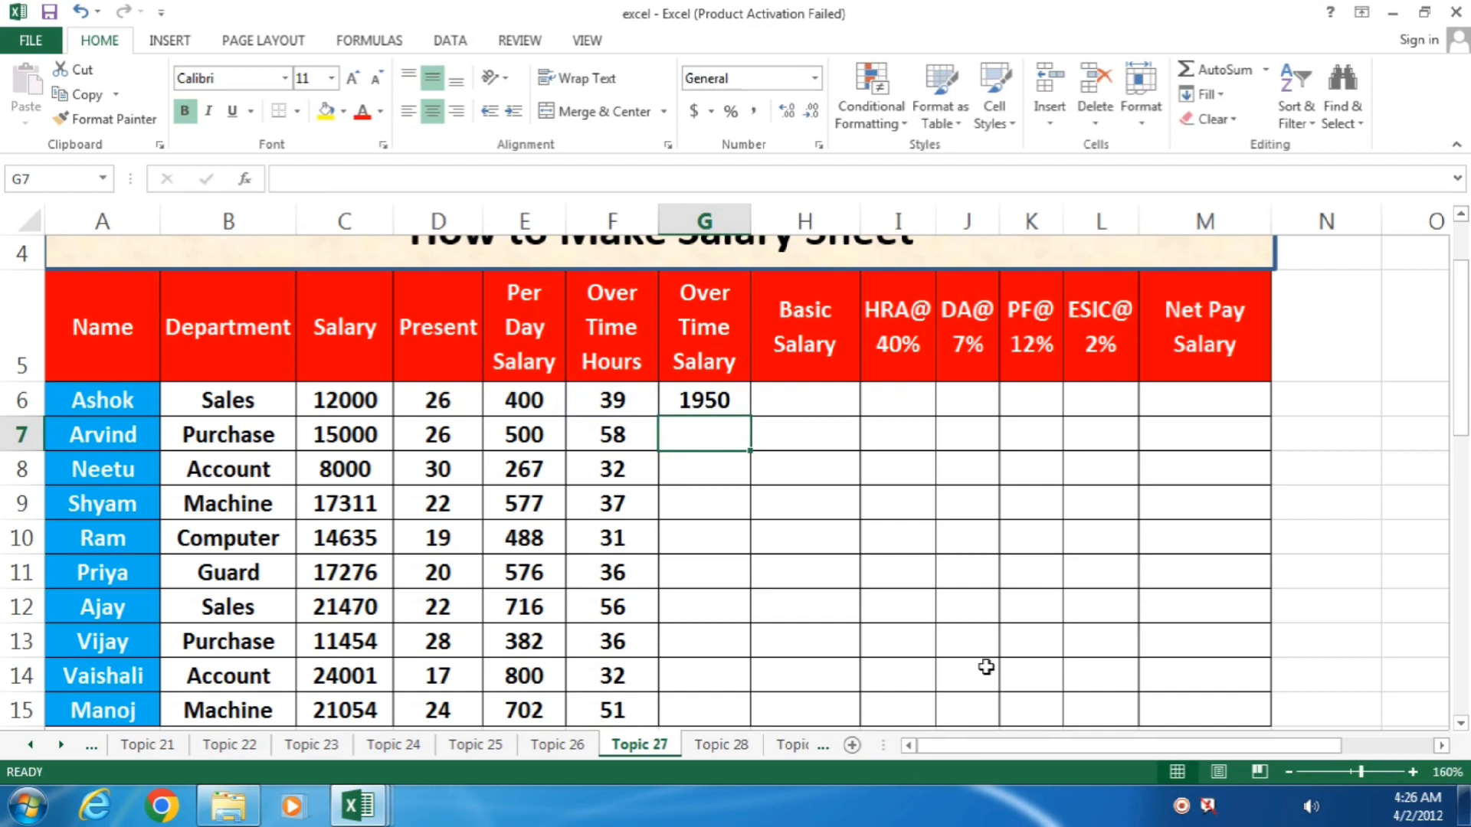
# - Calculate the second employee's hourly overtime rate in G7 with the formula =E7/8
pyautogui.write('=')
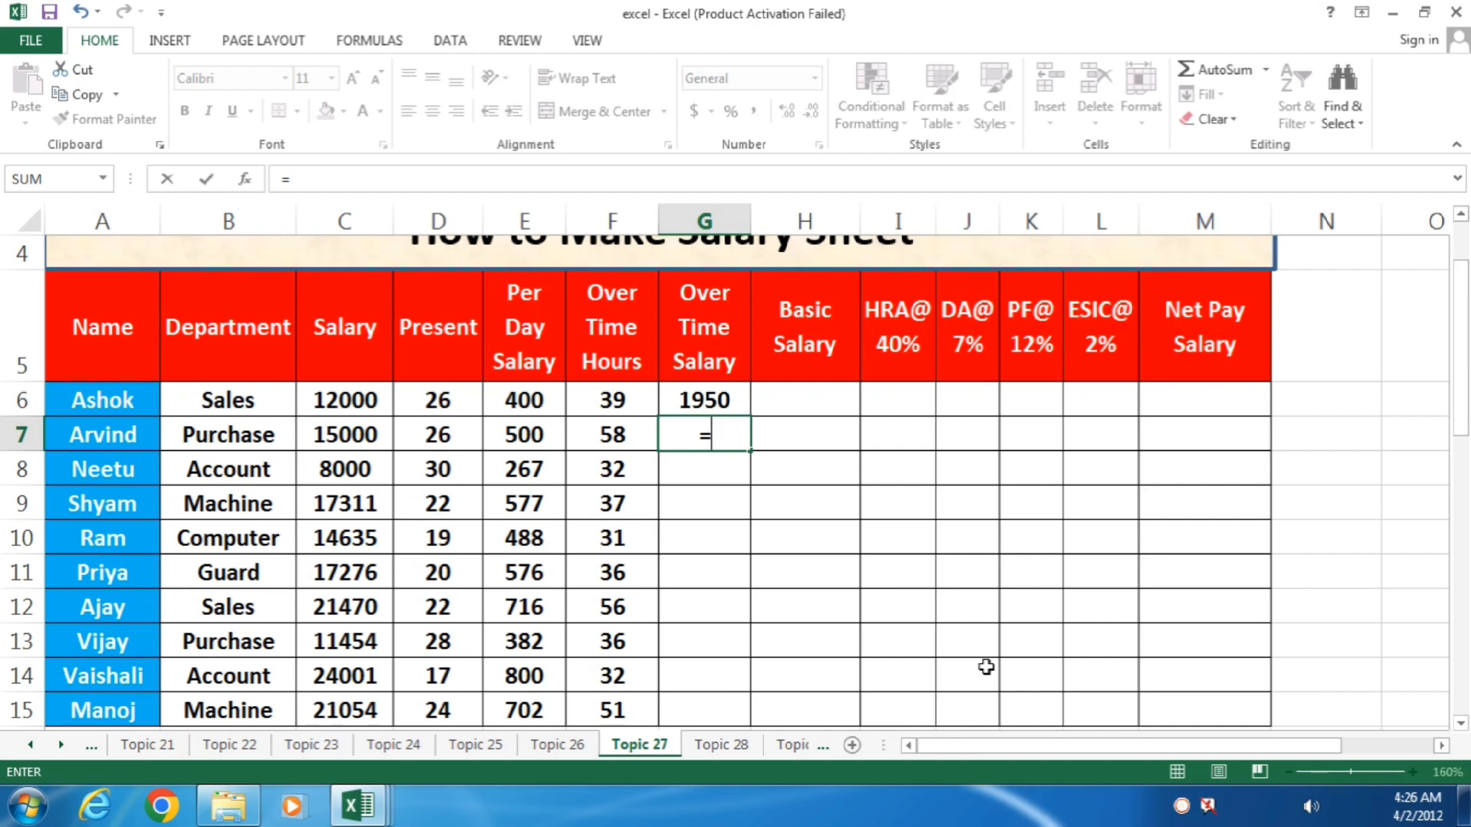
pyautogui.press('Left')
pyautogui.press('Left')
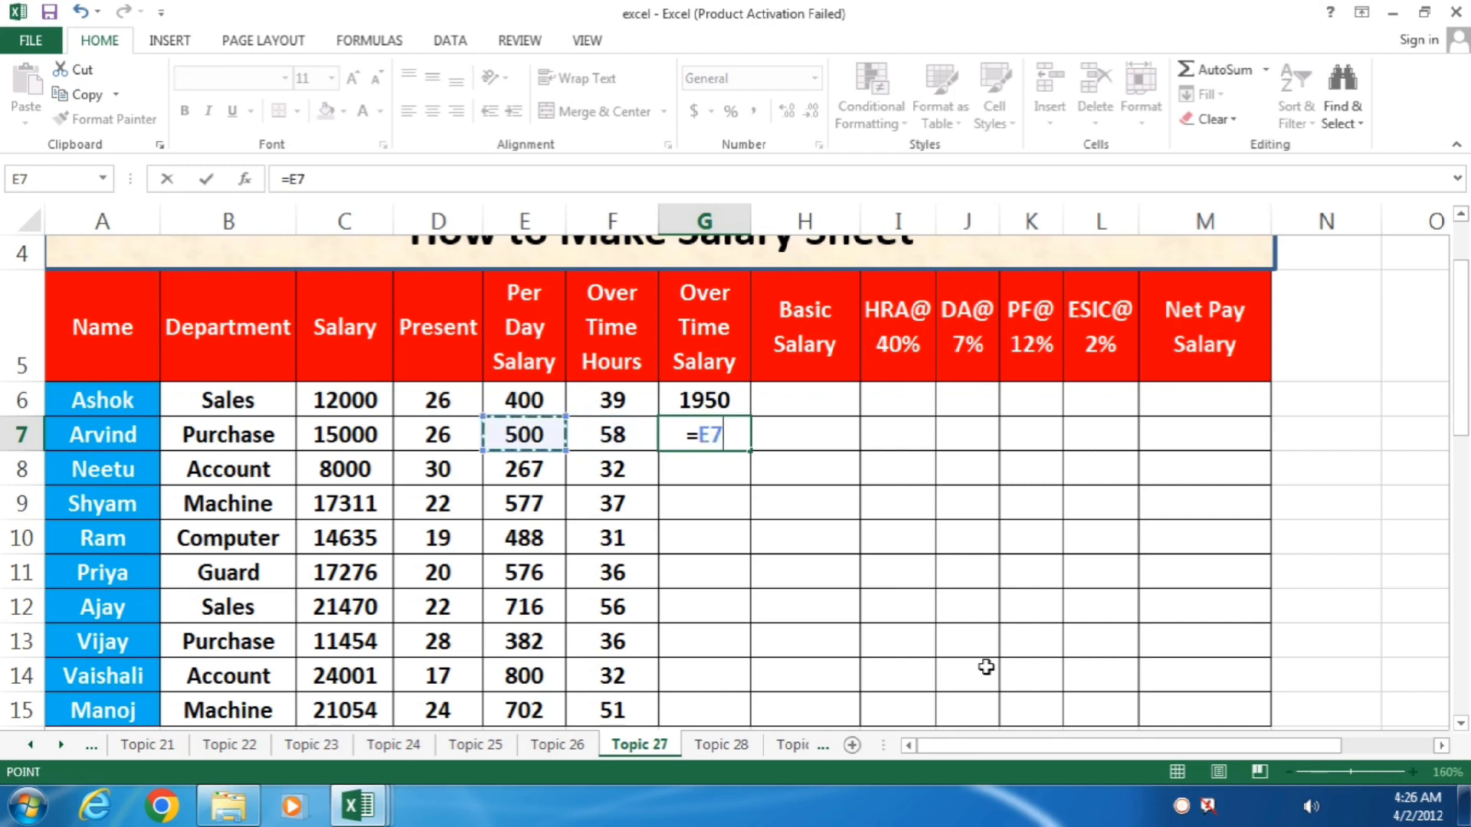
pyautogui.write('/')
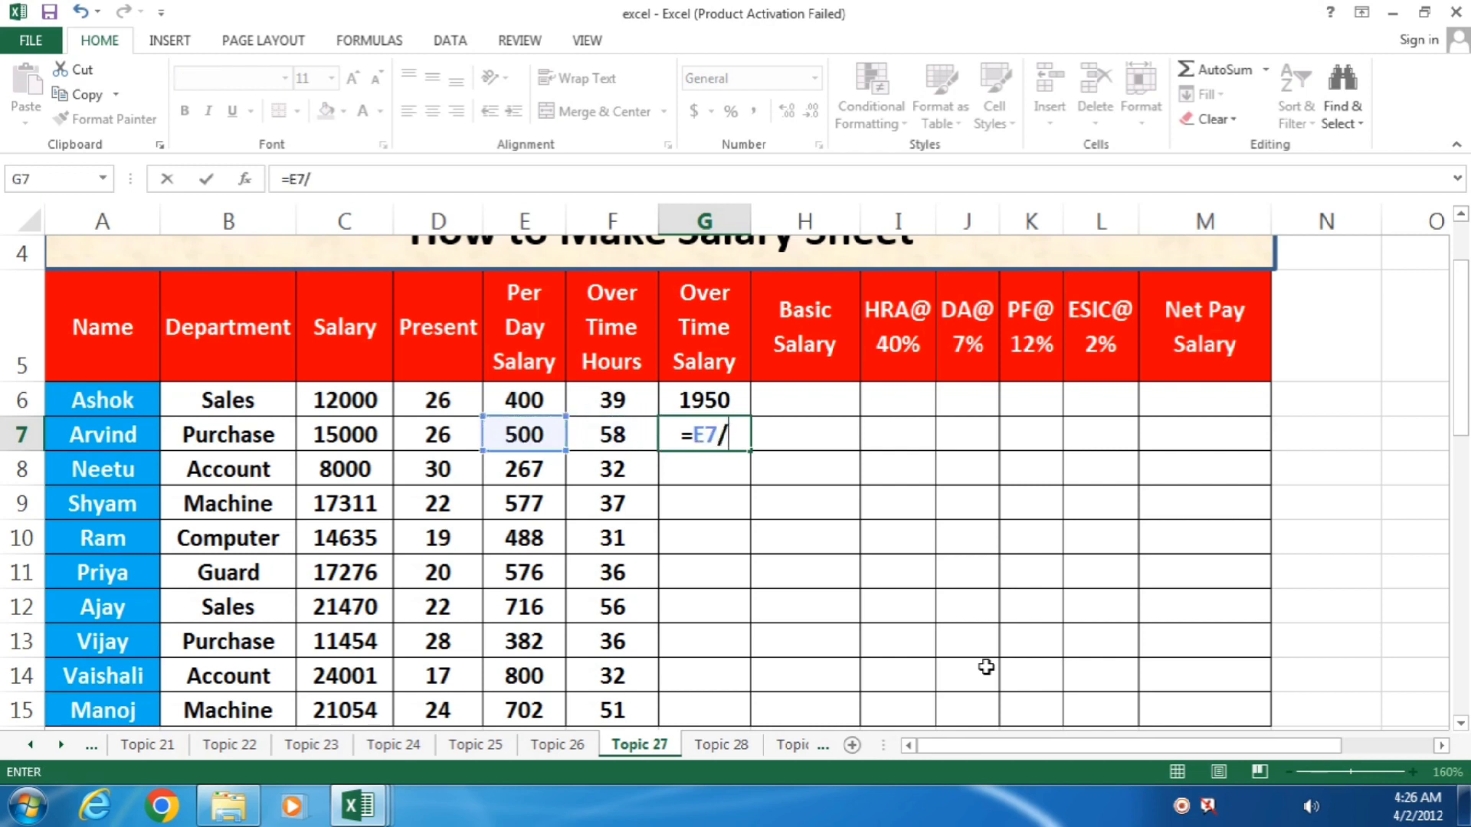
pyautogui.write('8')
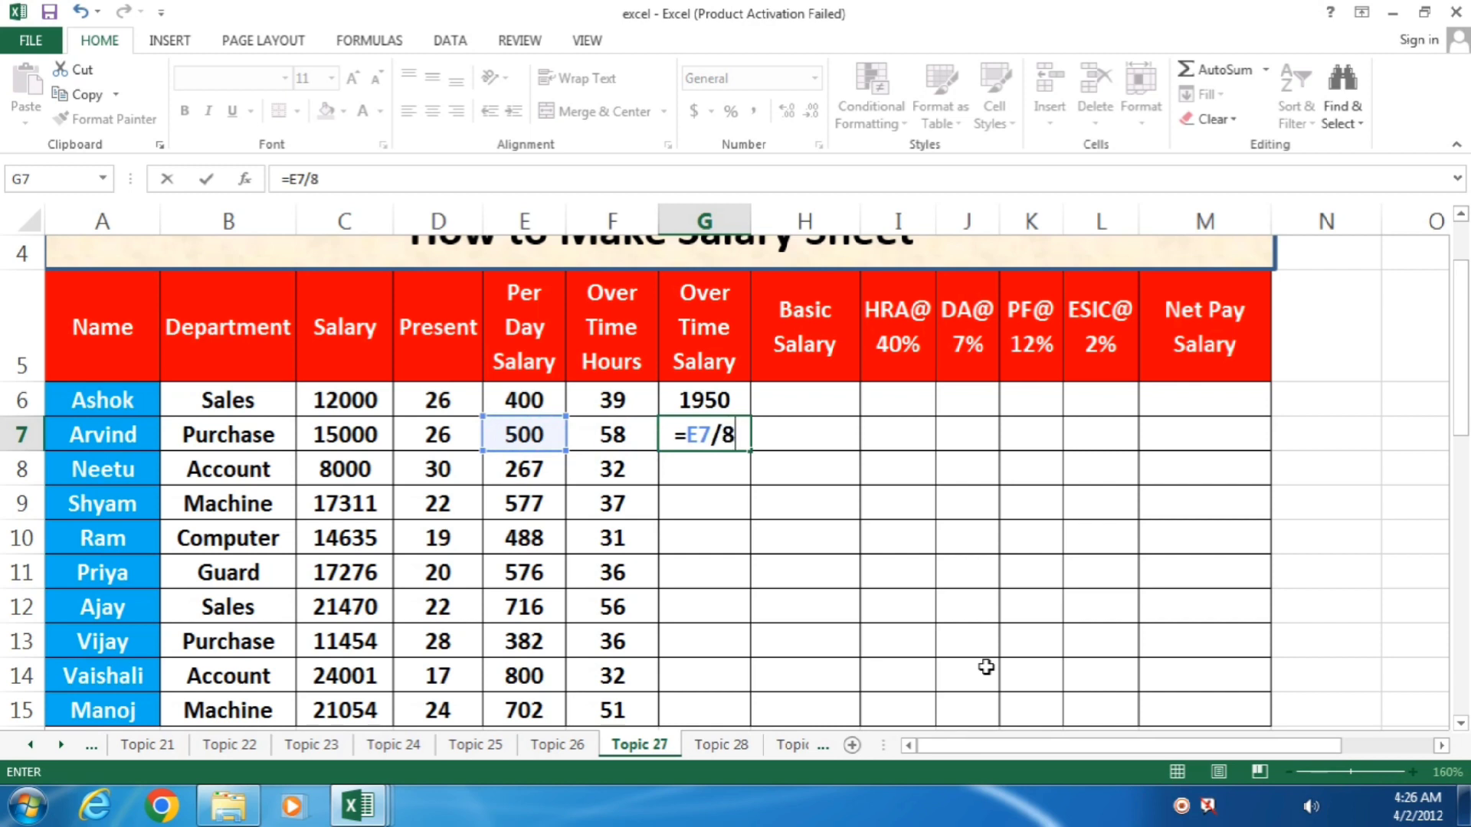
pyautogui.press('Return')
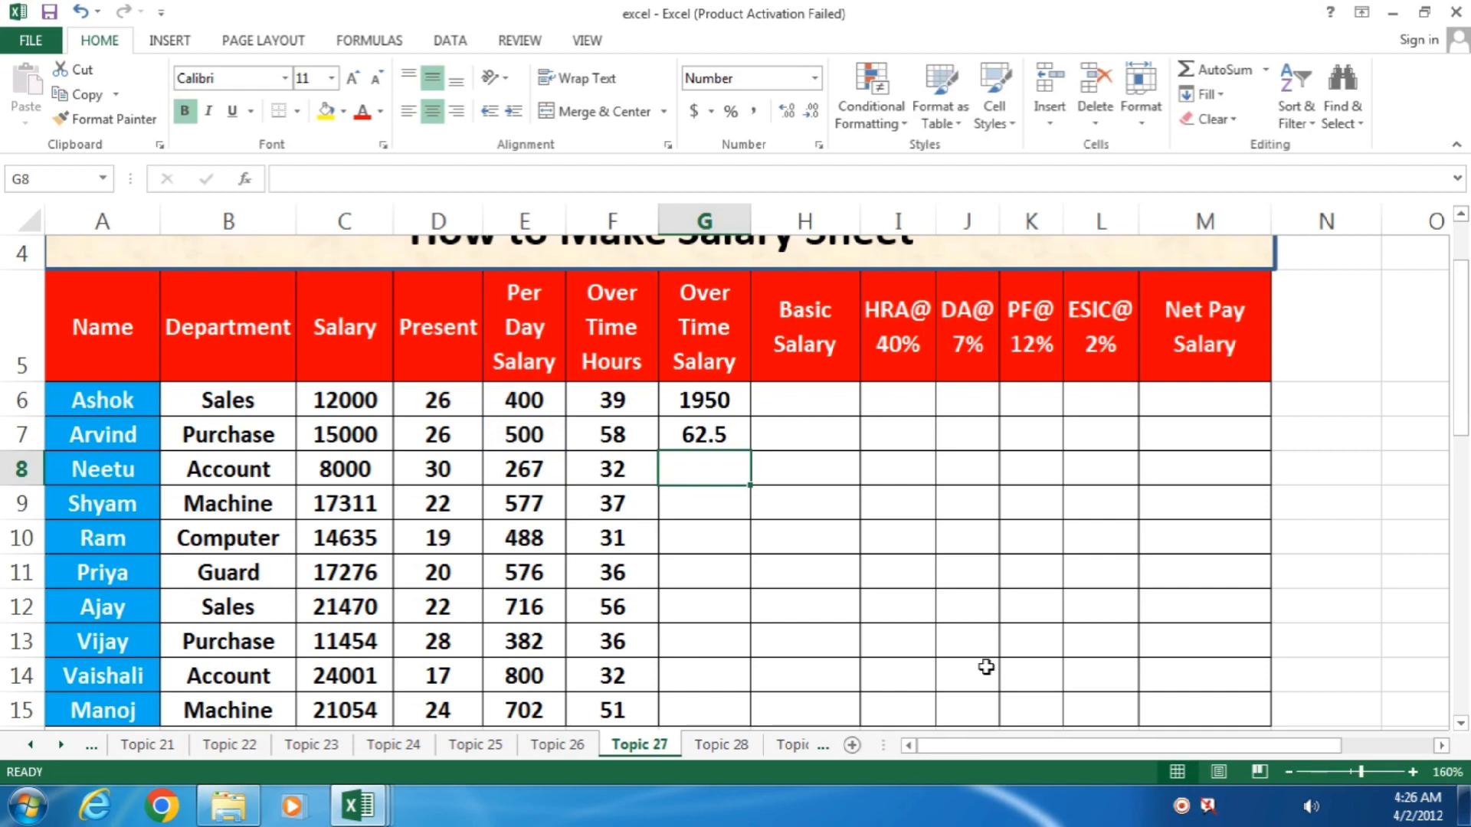
# - Replace the formula in G7 with =62.50*F7 to calculate the second employee's Over Time Salary
pyautogui.press('Up')
pyautogui.press('F2')
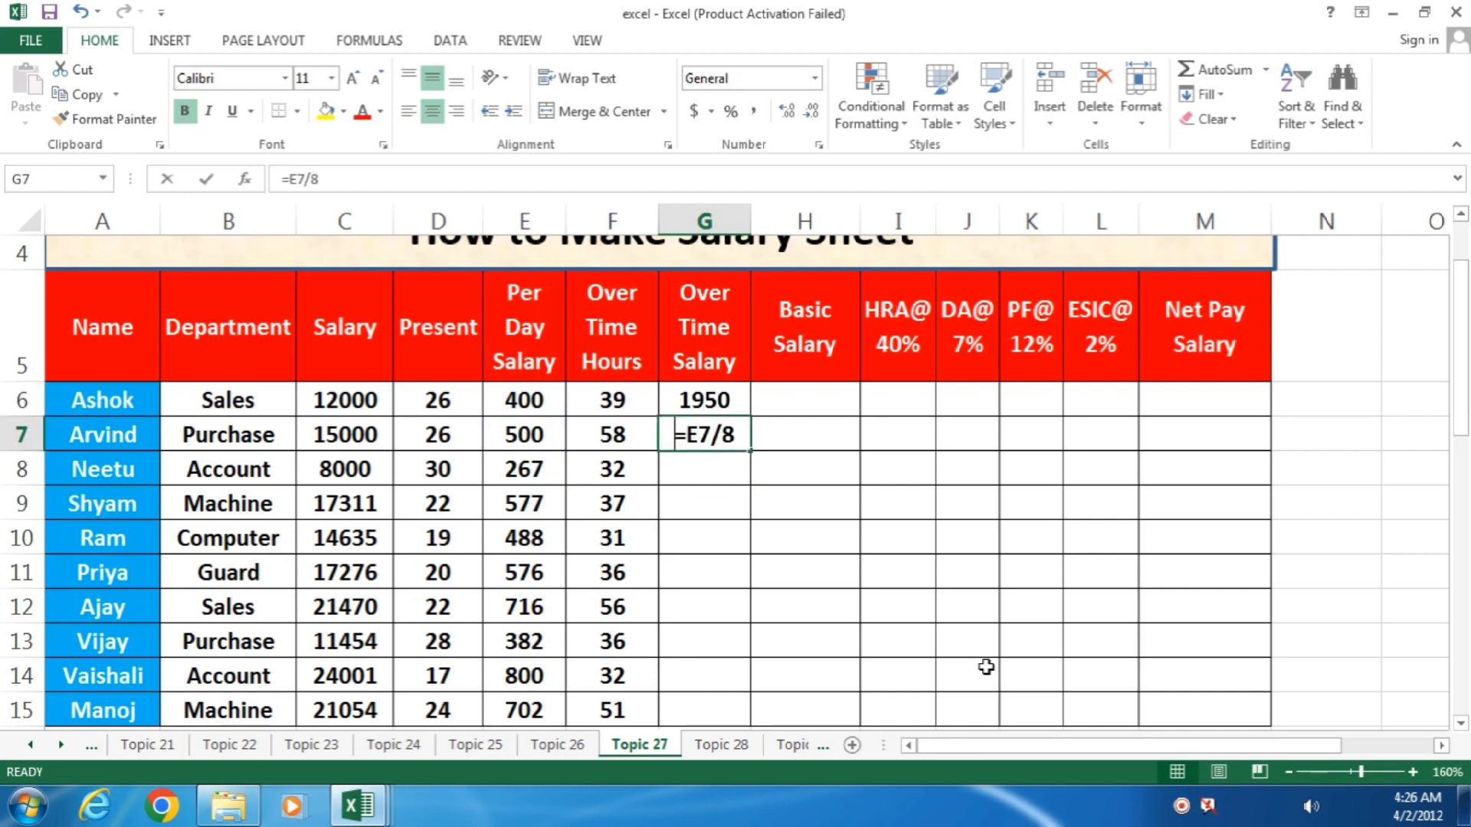
pyautogui.press('BackSpace')
pyautogui.press('BackSpace')
pyautogui.press('BackSpace')
pyautogui.press('BackSpace')
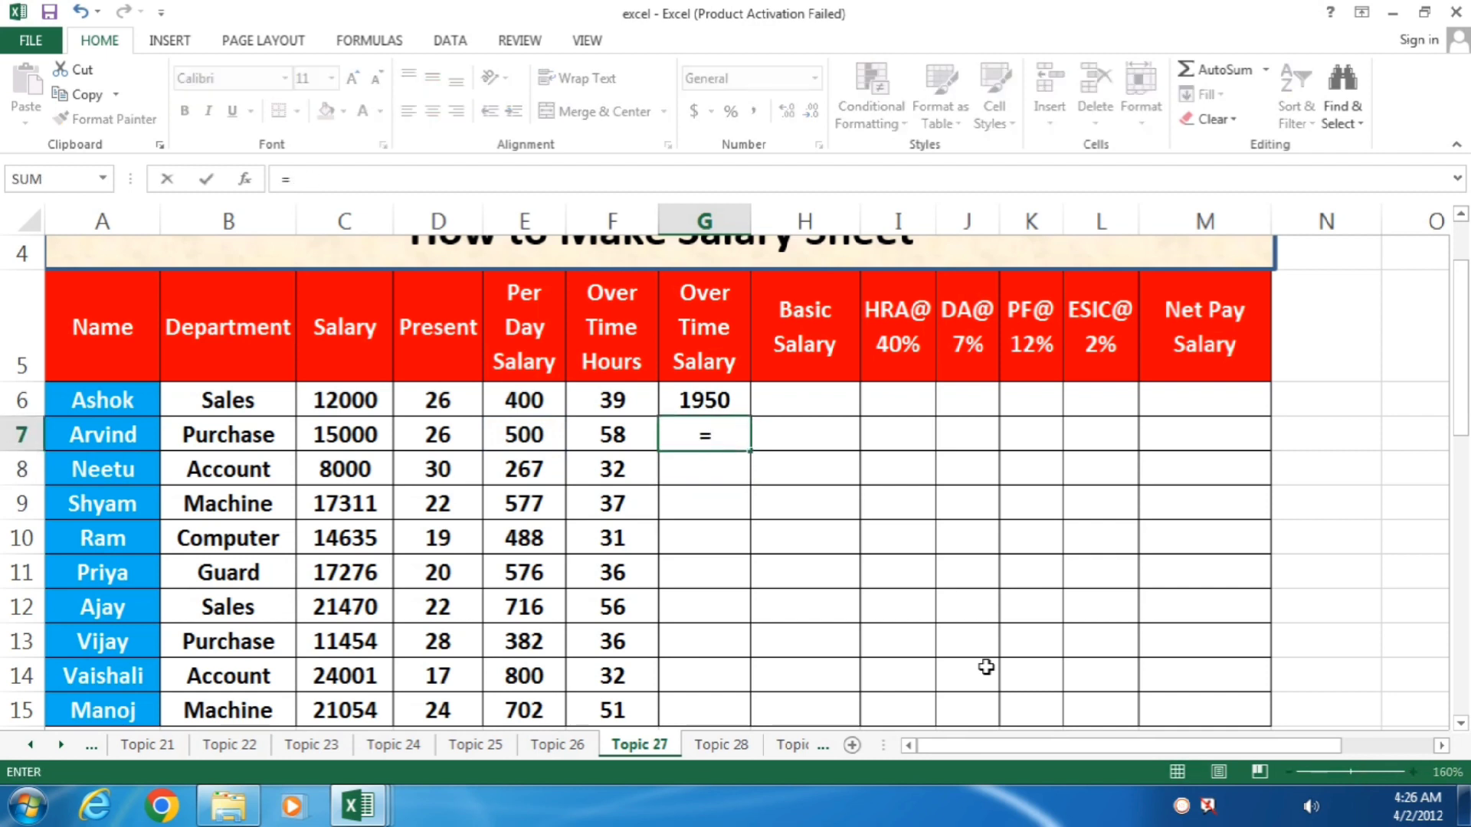
pyautogui.write('62.50')
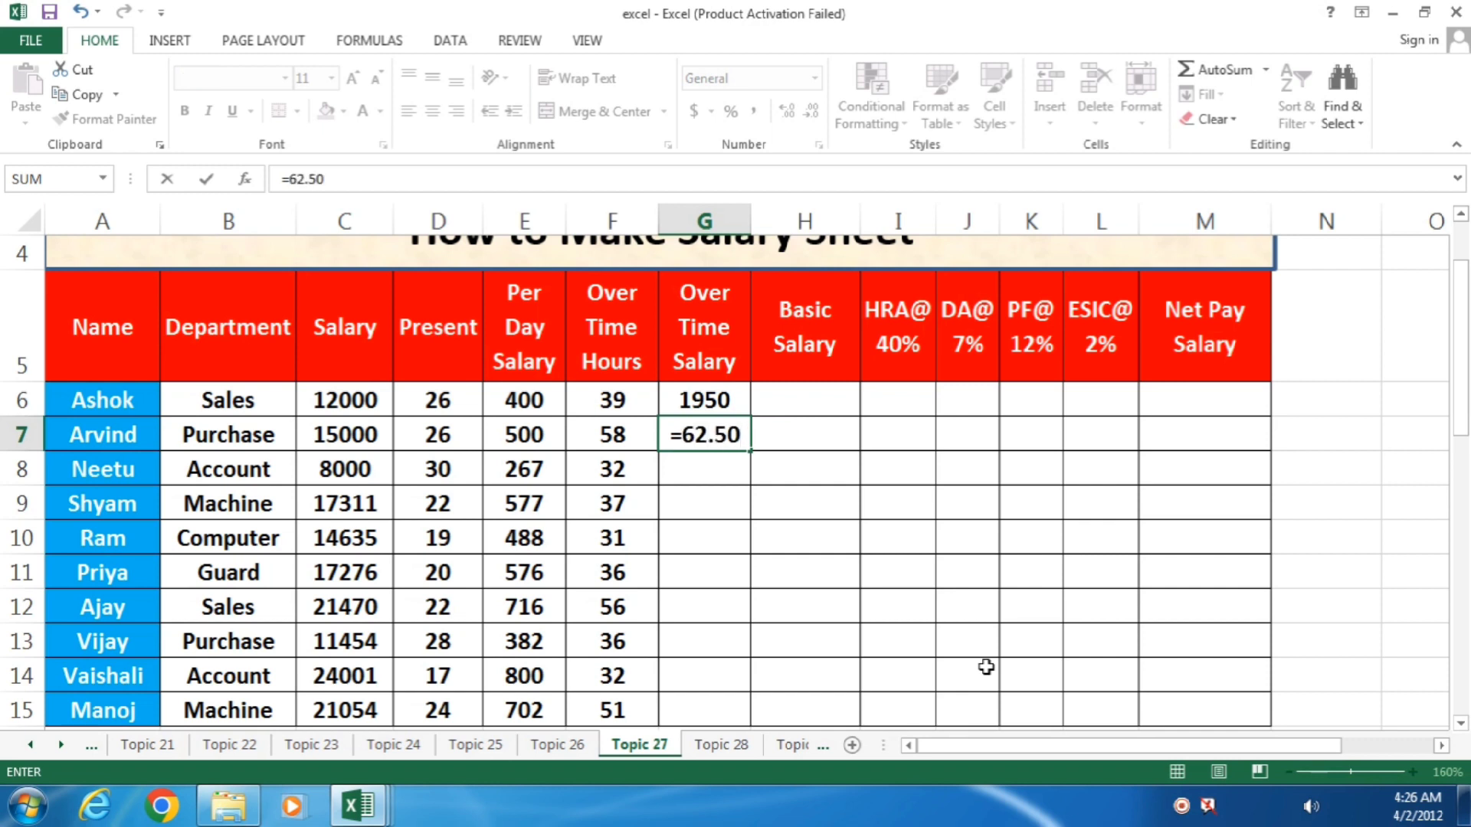
pyautogui.write('*F7')
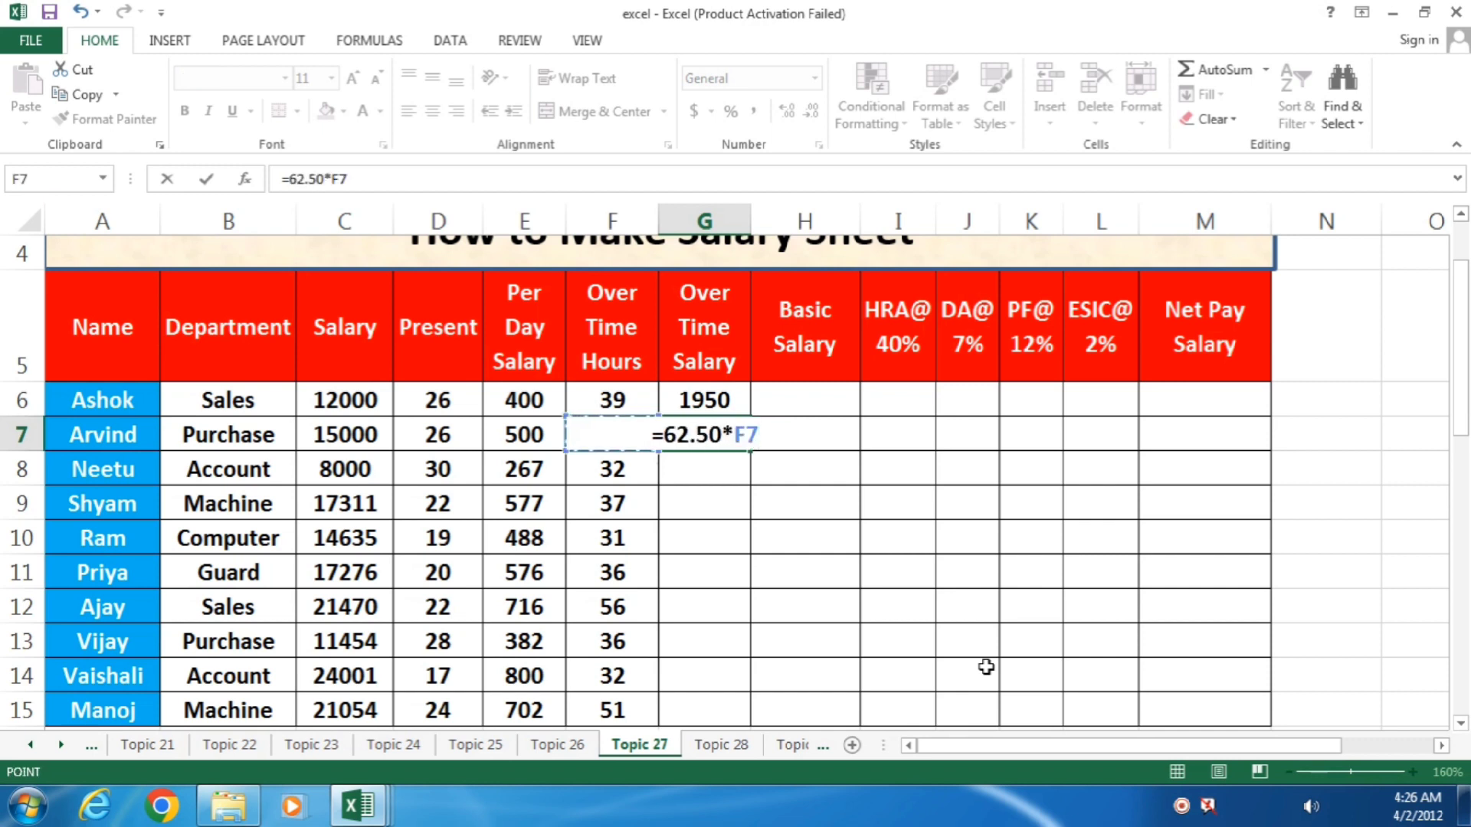
pyautogui.press('Return')
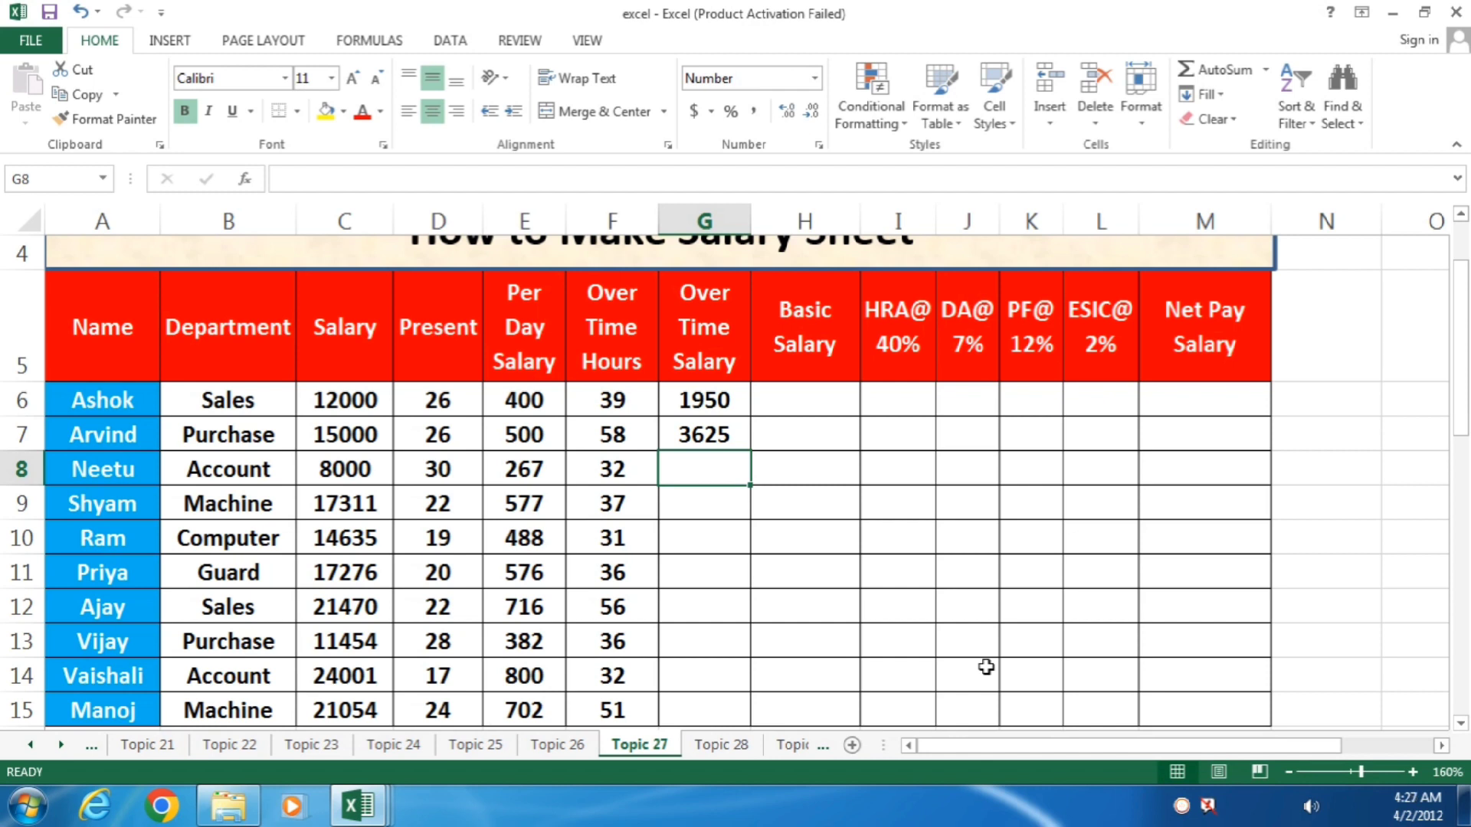
# - Calculate the third employee's Over Time Salary in G8 with the single formula =E8/8*F8
pyautogui.write('=')
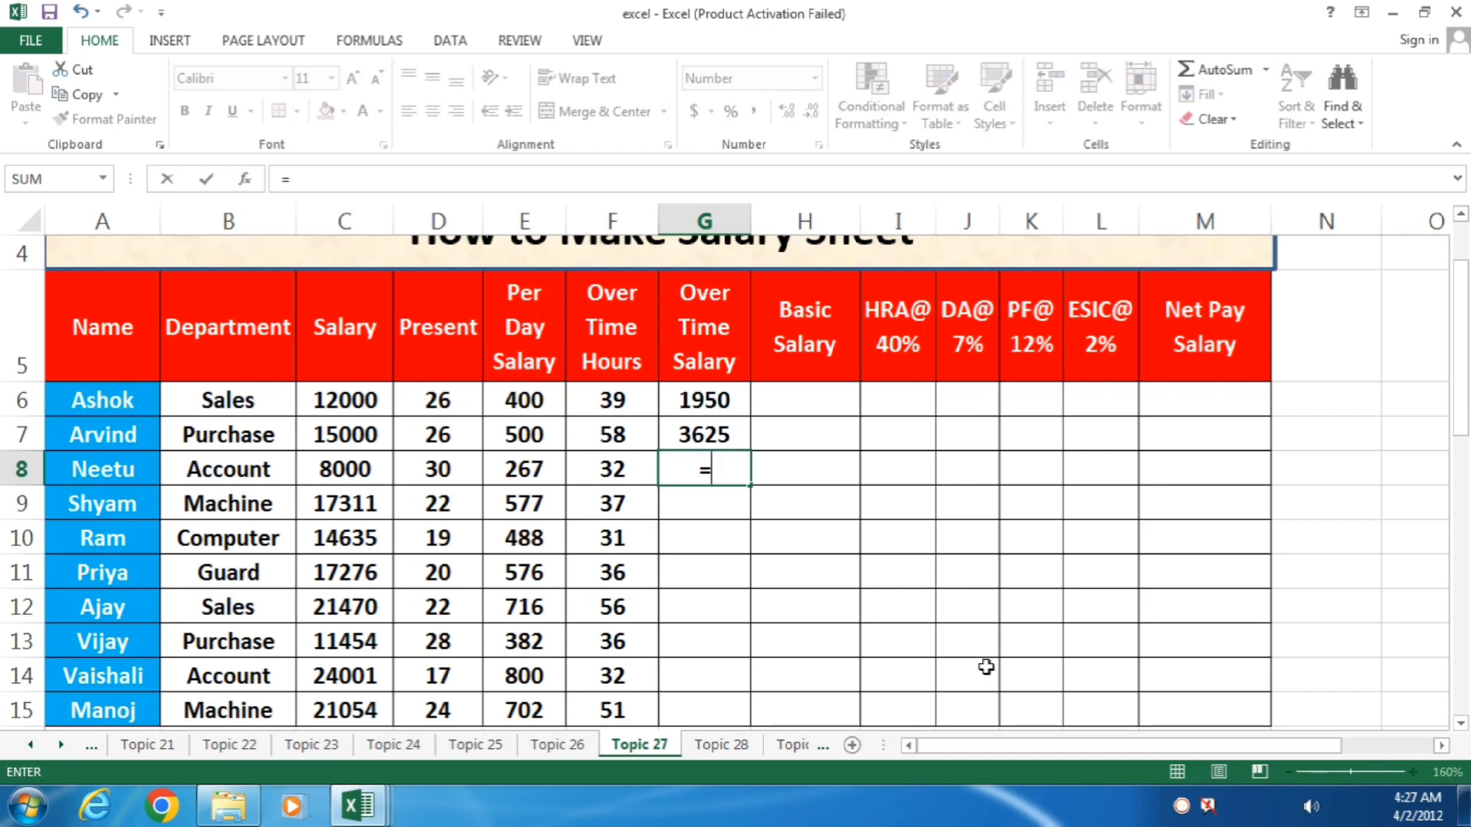
pyautogui.press('Left')
pyautogui.press('Left')
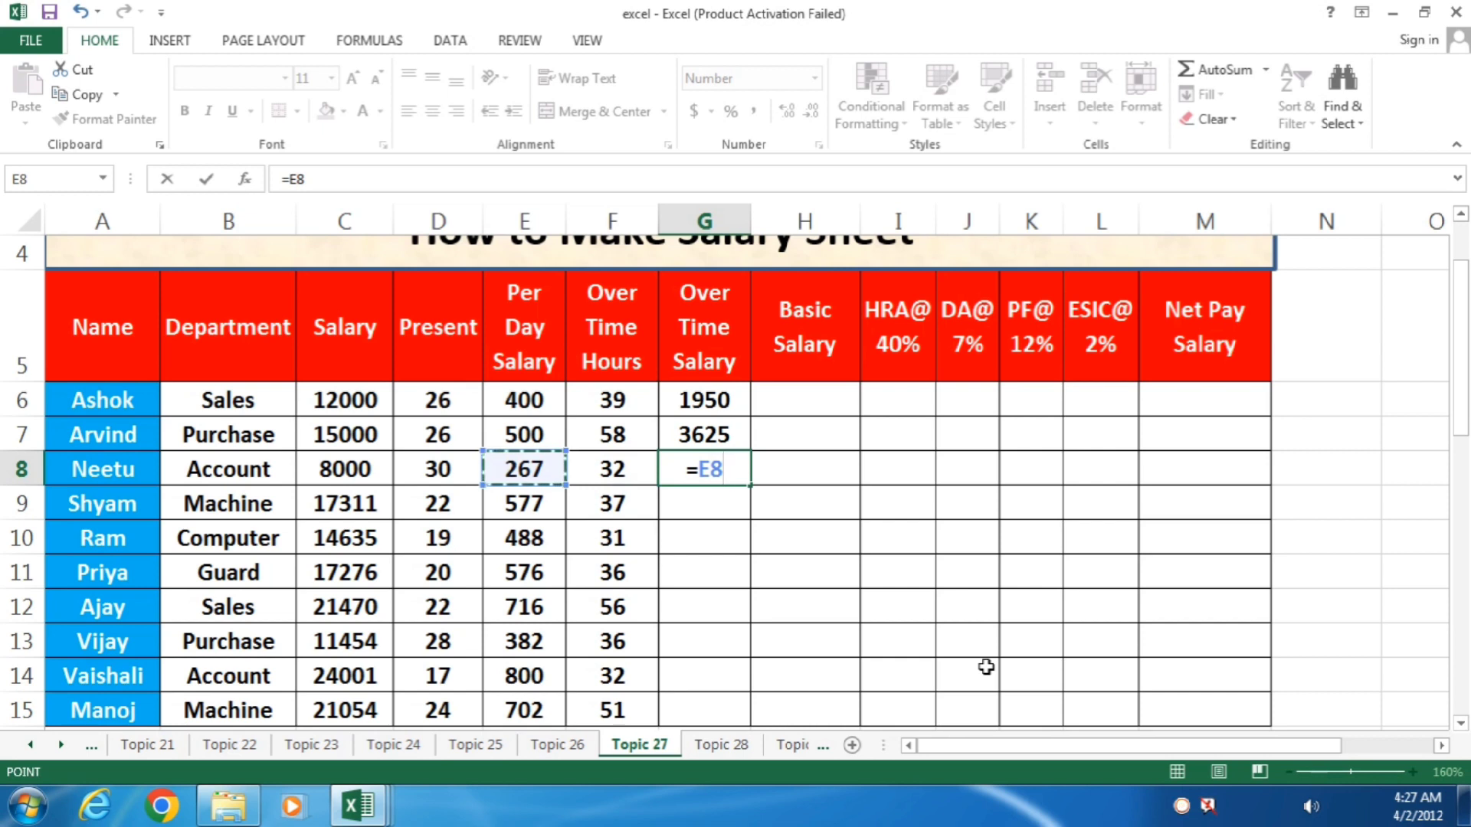
pyautogui.write('/8')
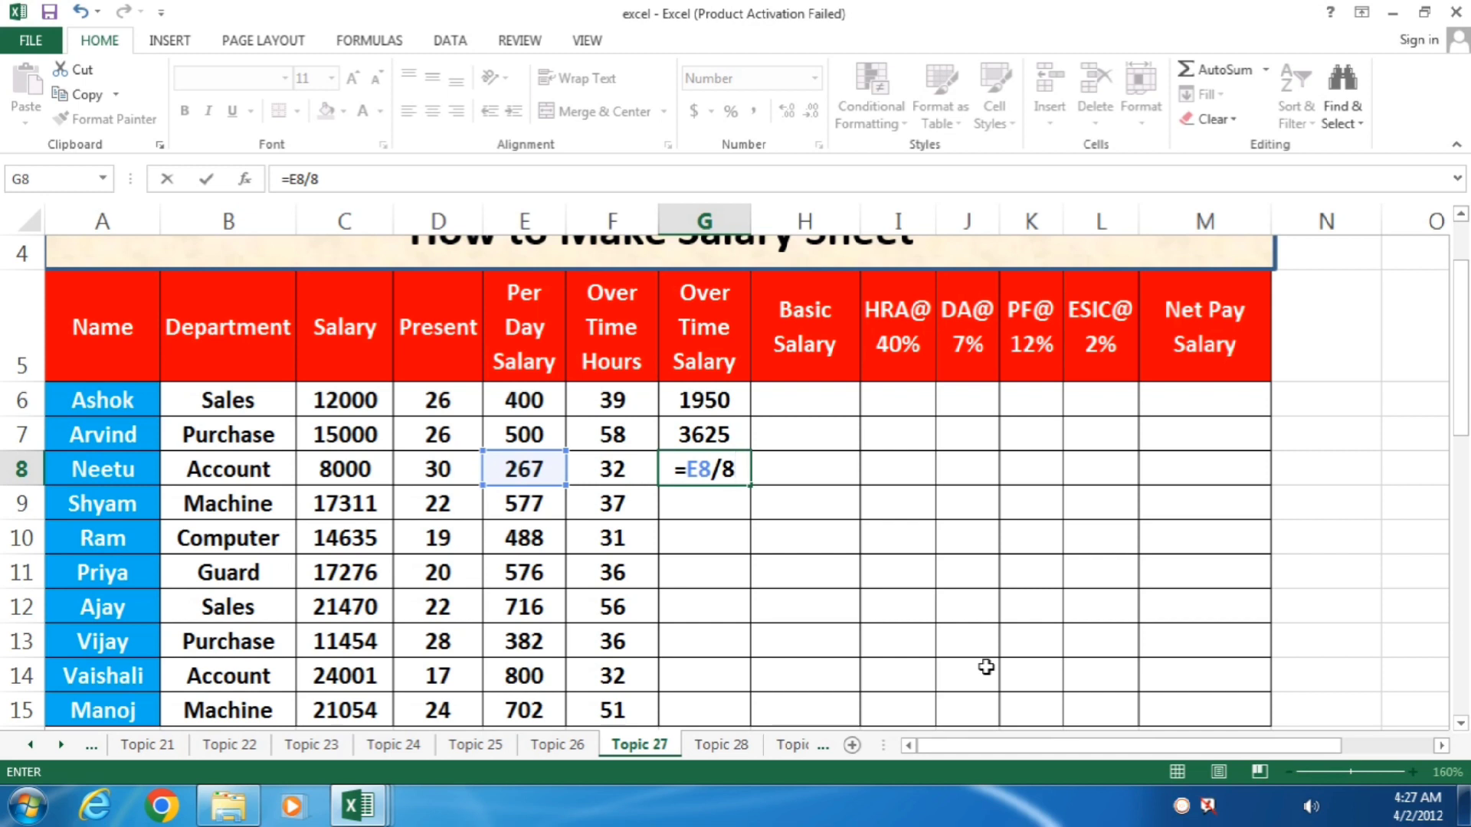
pyautogui.write('*')
pyautogui.press('Left')
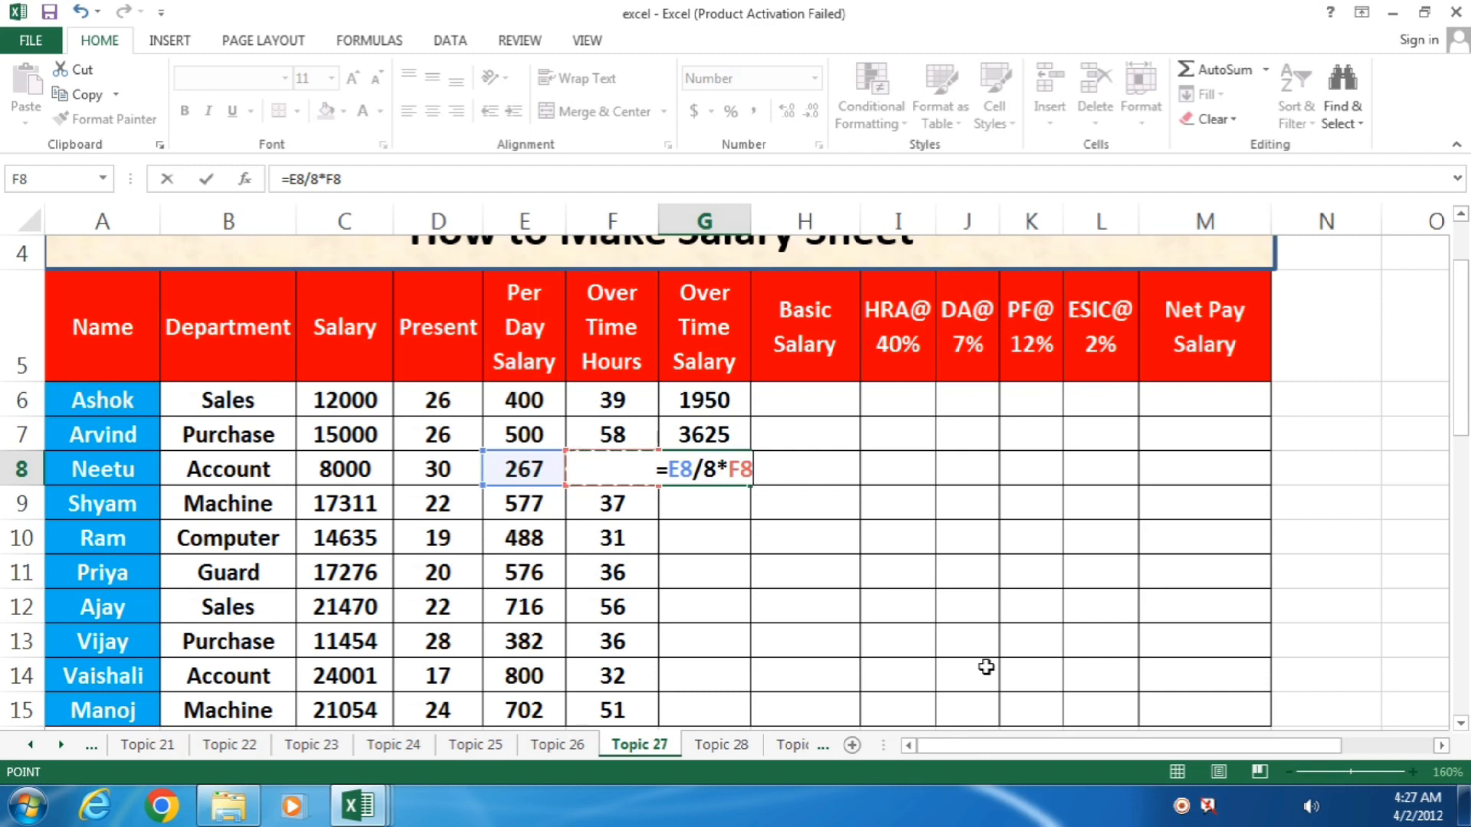
pyautogui.press('Return')
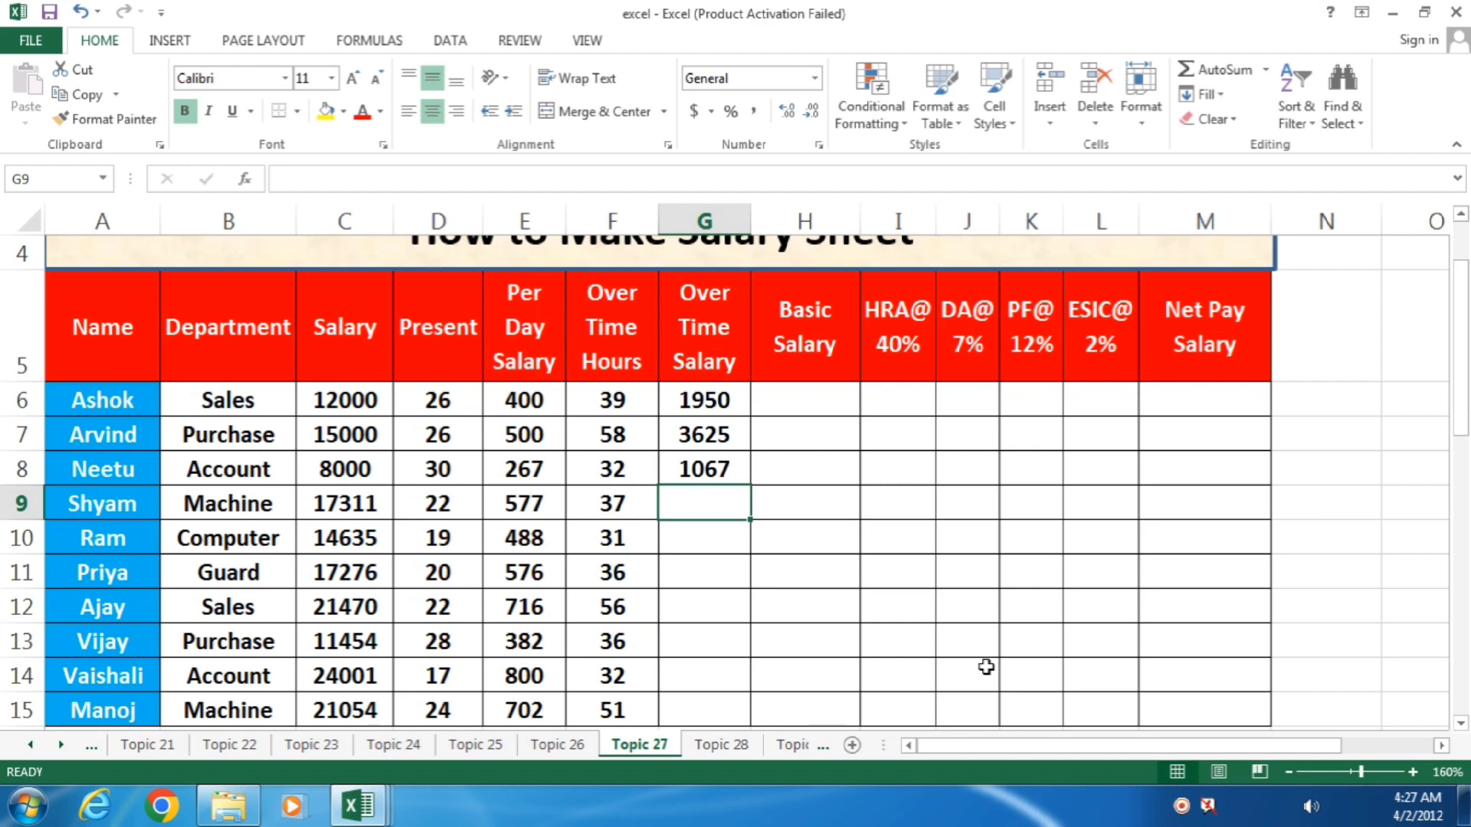
# - Calculate the fourth employee's Over Time Salary in G9 with the single formula =E9/8*F9
pyautogui.write('=')
pyautogui.press('Left')
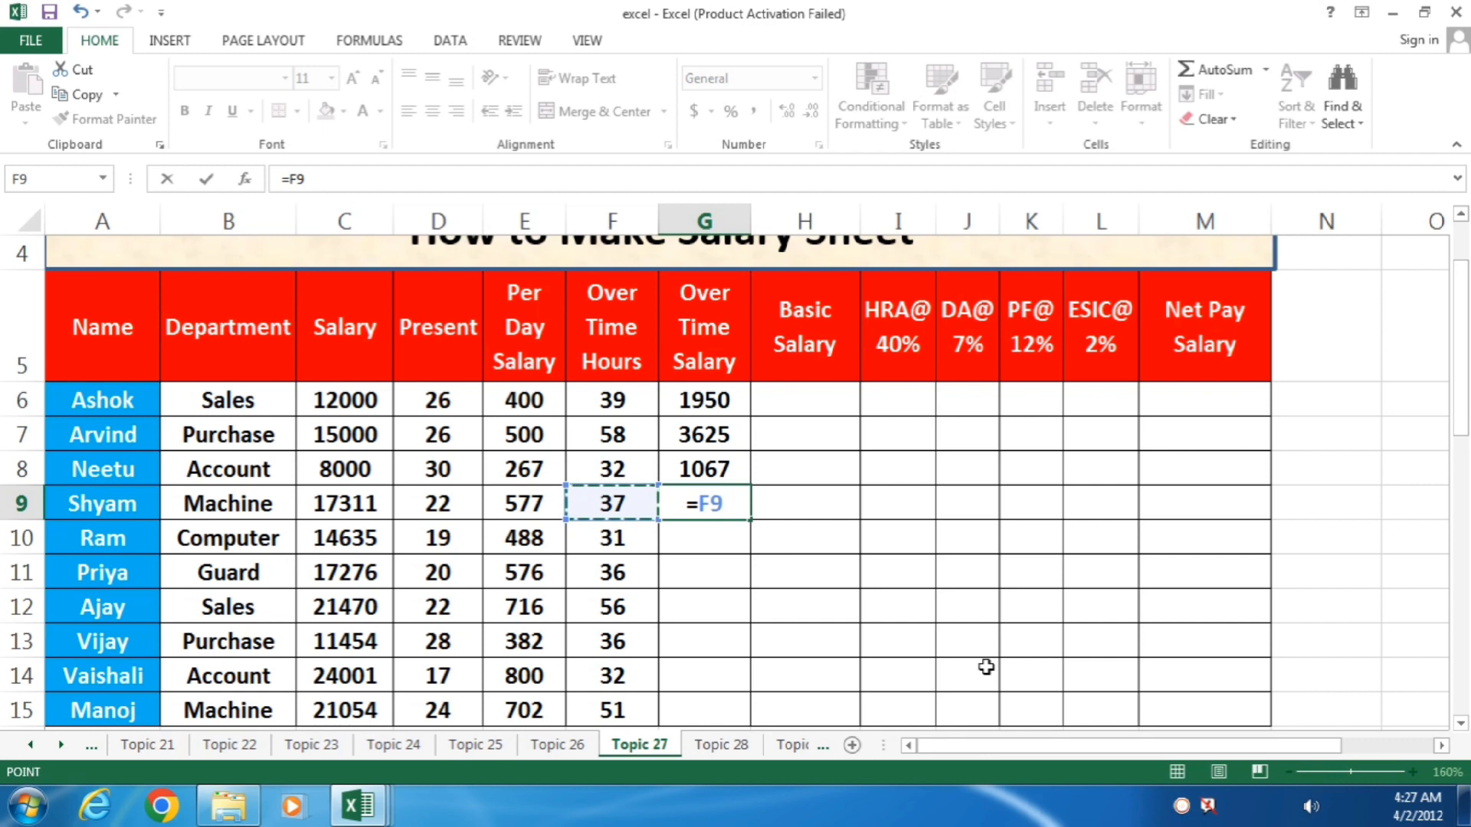
pyautogui.press('Left')
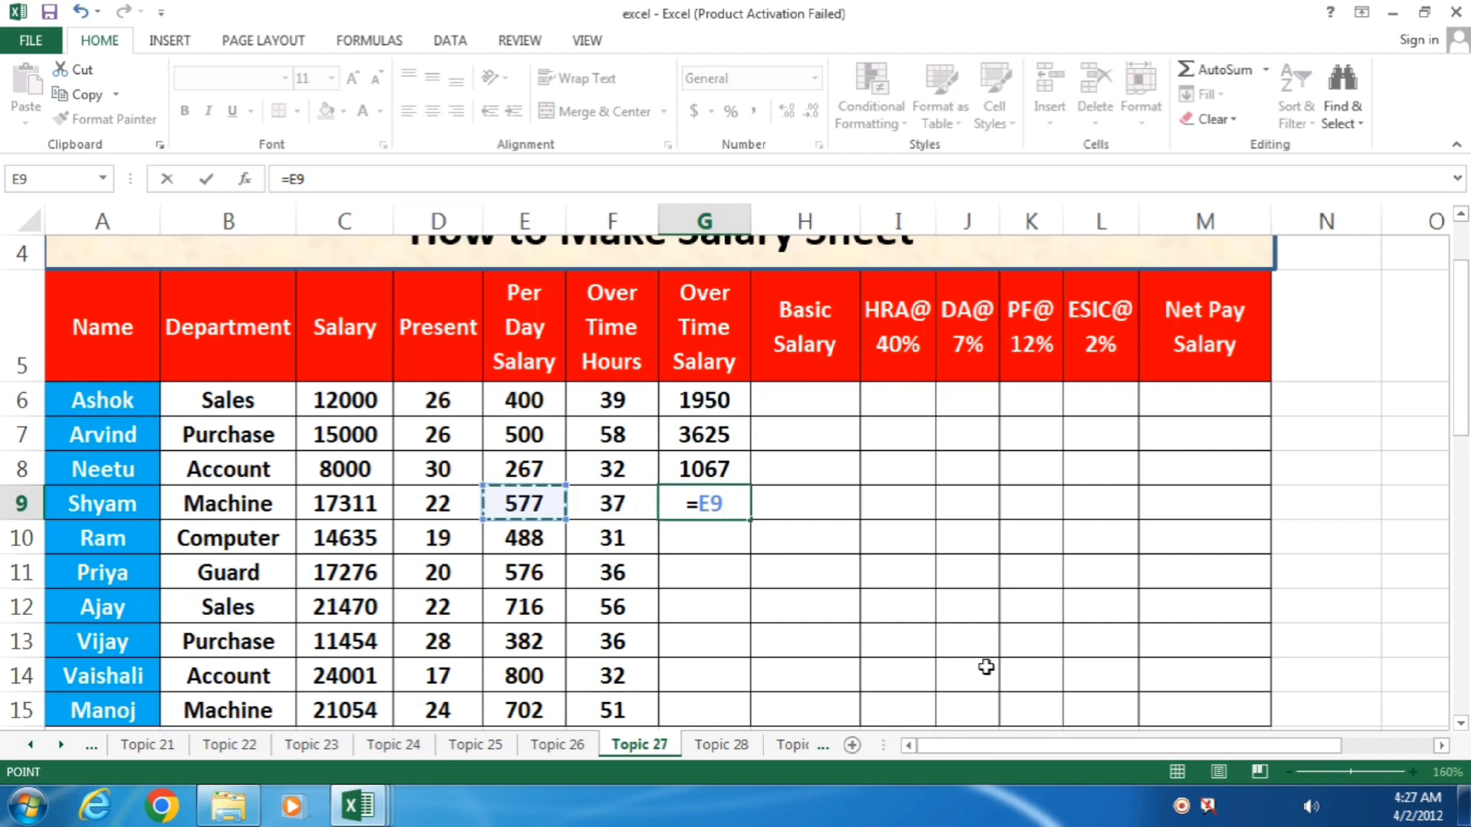
pyautogui.write('/8*')
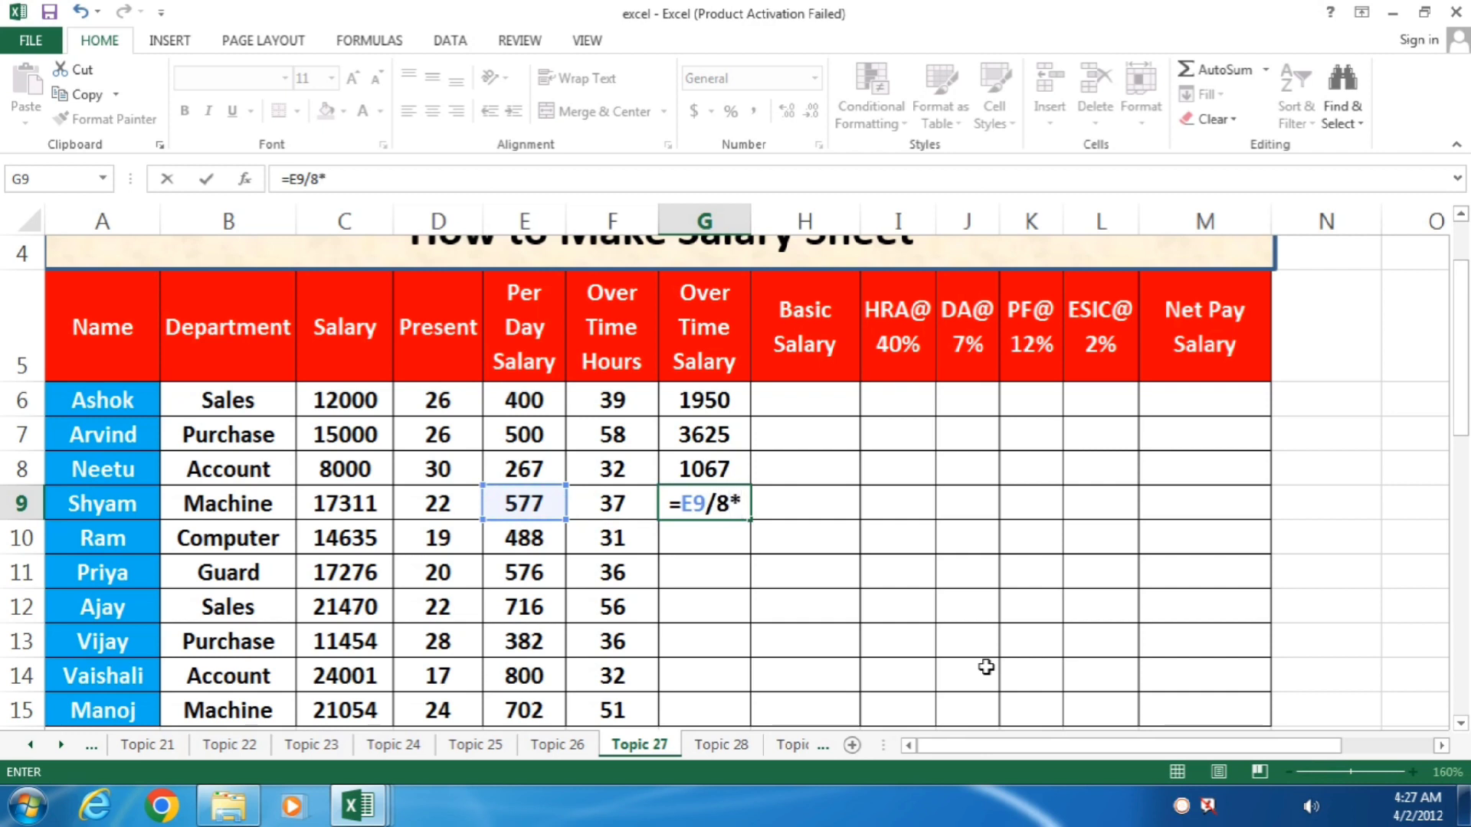
pyautogui.press('Left')
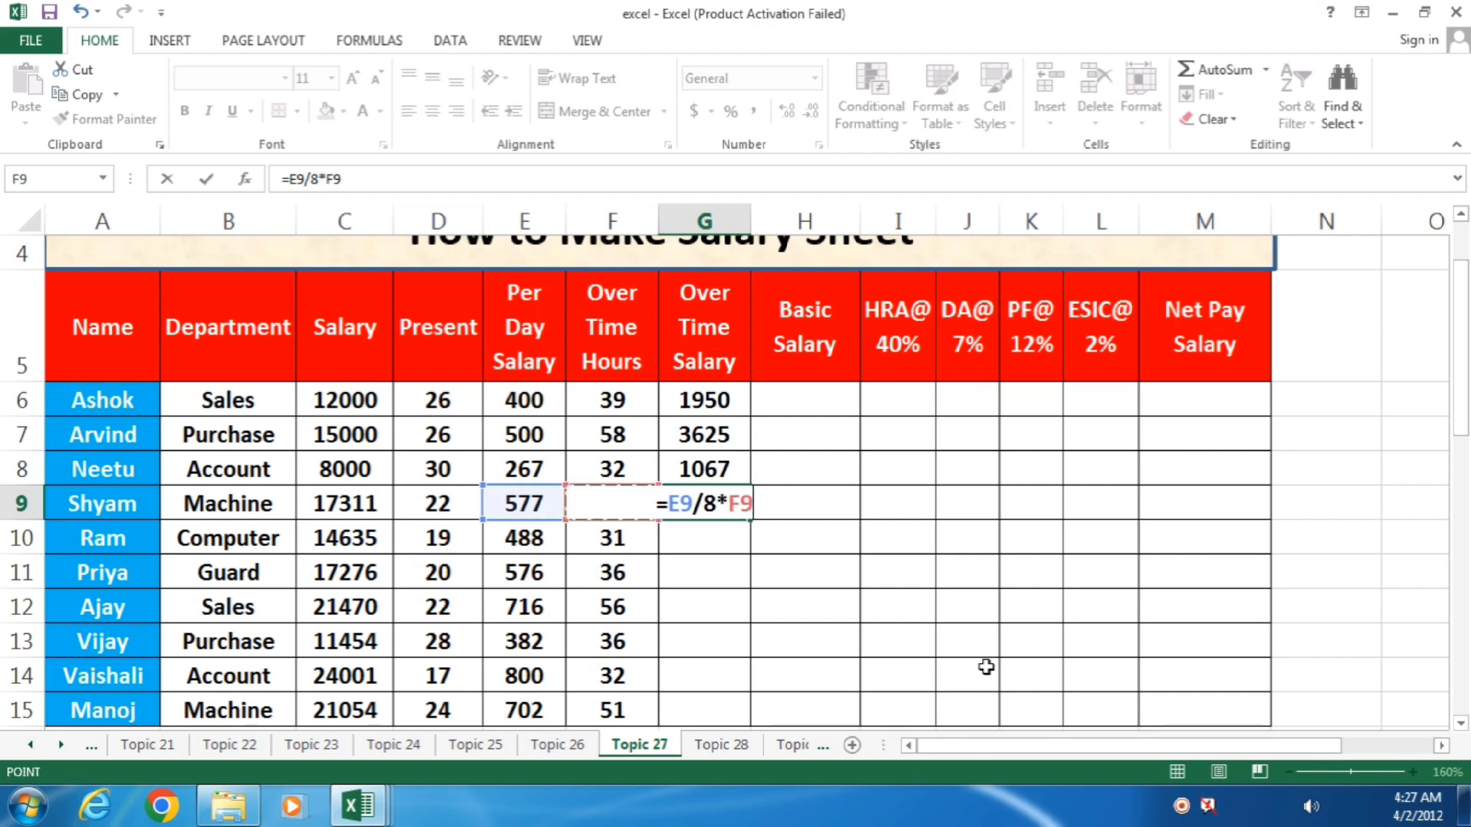
pyautogui.press('Return')
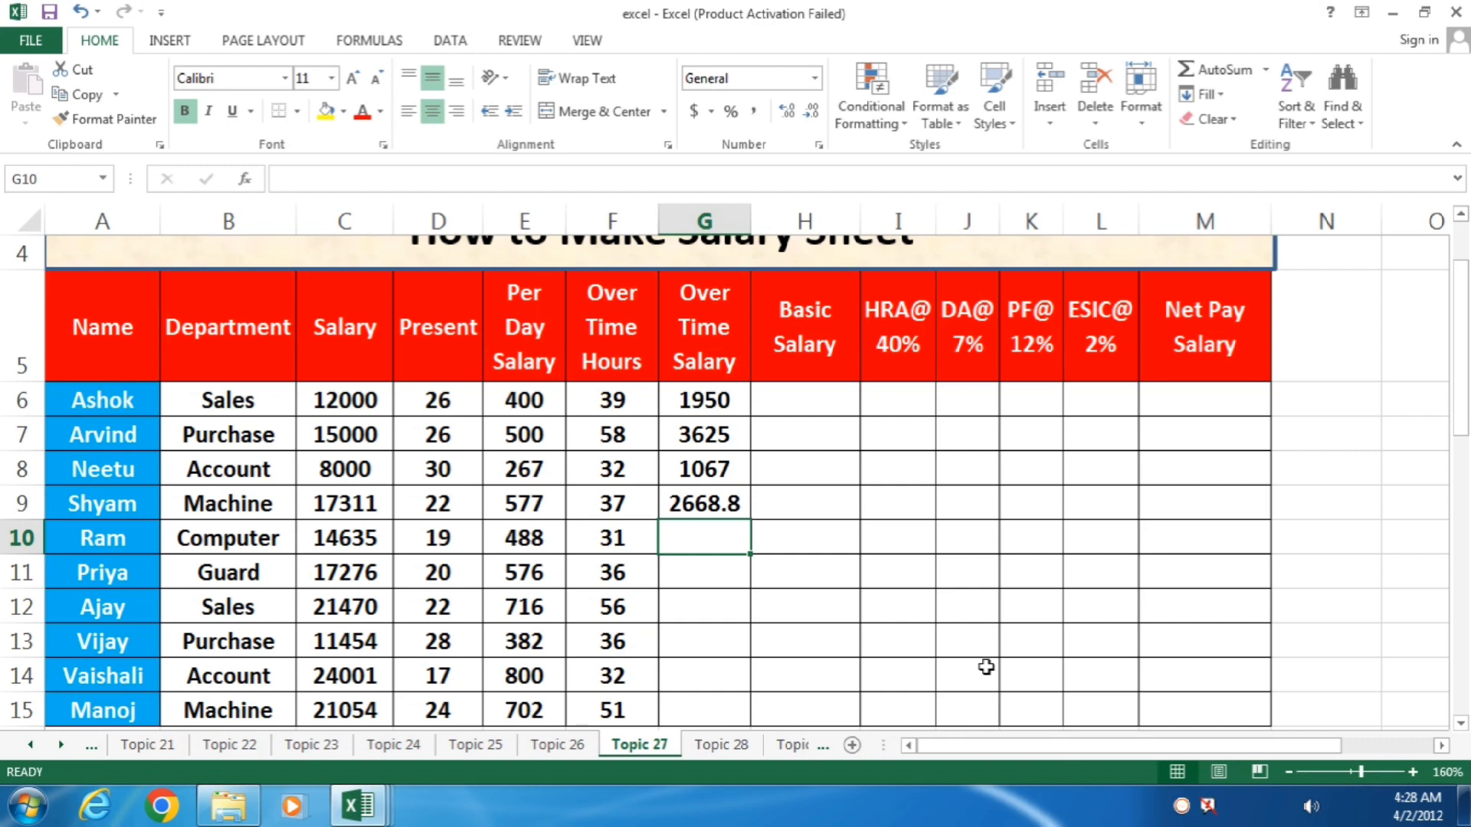
# - Work out the fourth employee's hourly overtime rate in G10 with the formula =E9/8 as a cross-check
pyautogui.write('=')
pyautogui.press('Left')
pyautogui.press('Left')
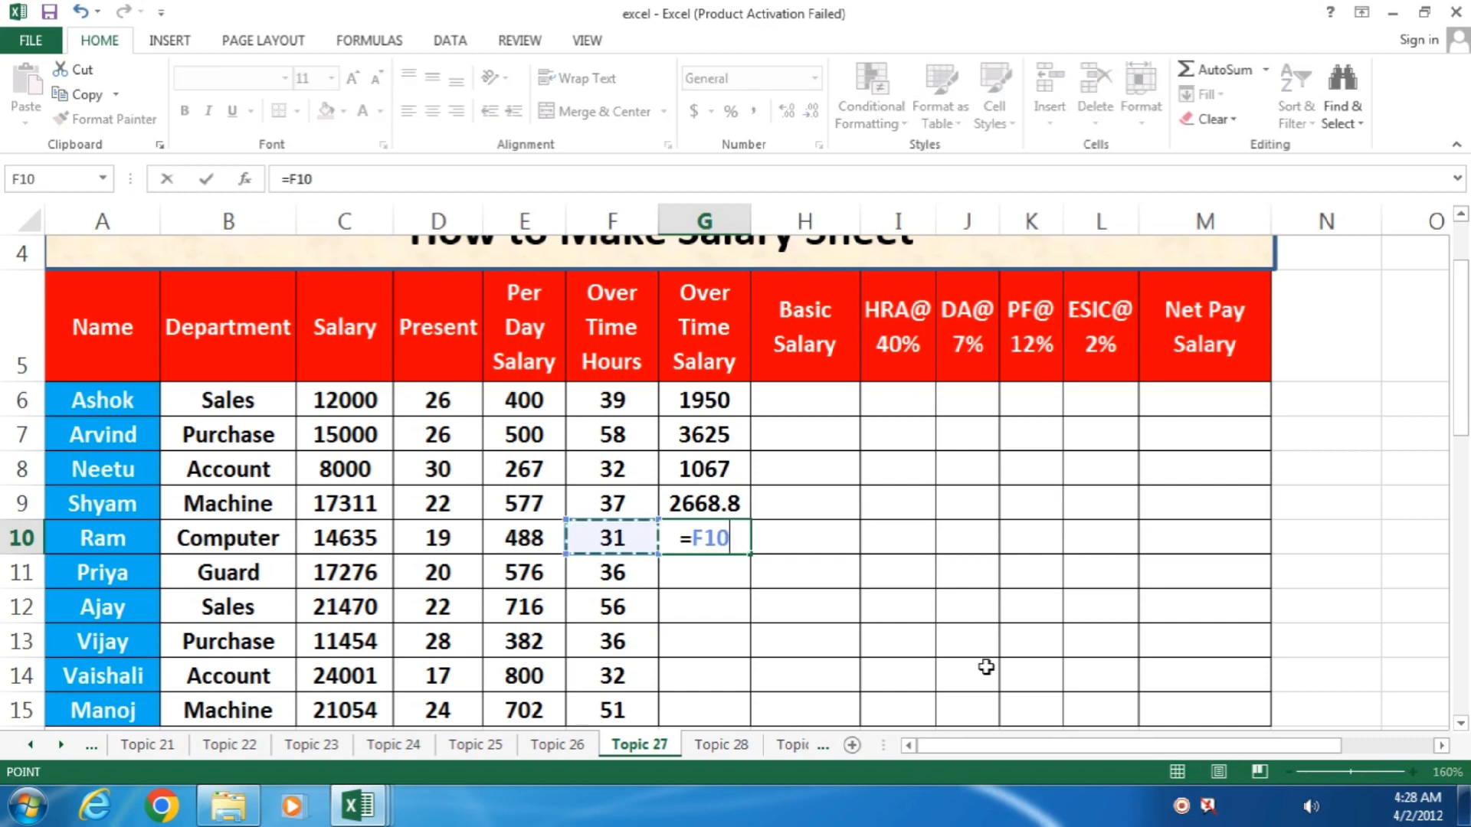
pyautogui.press('Up')
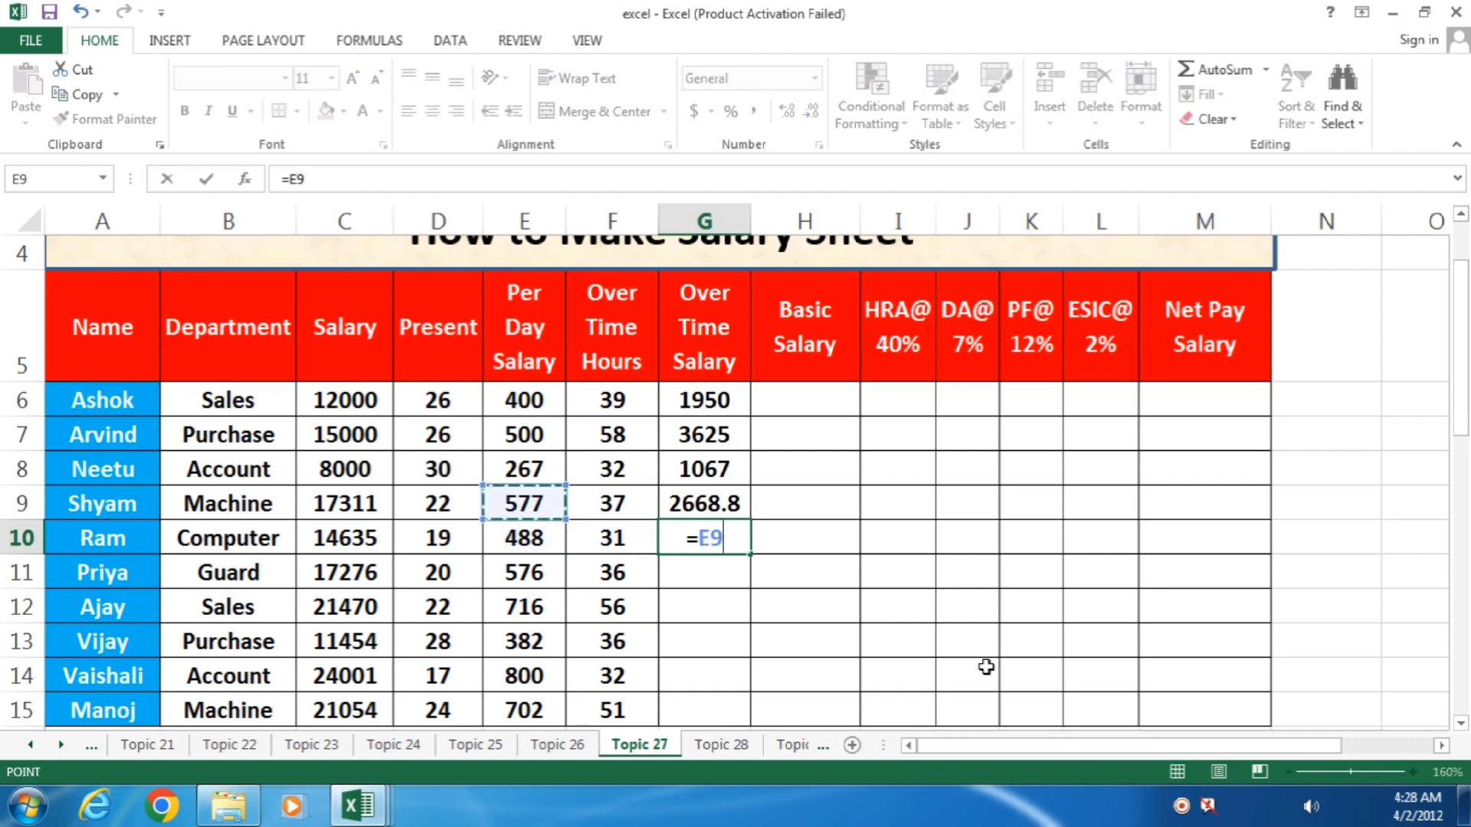
pyautogui.write('/8')
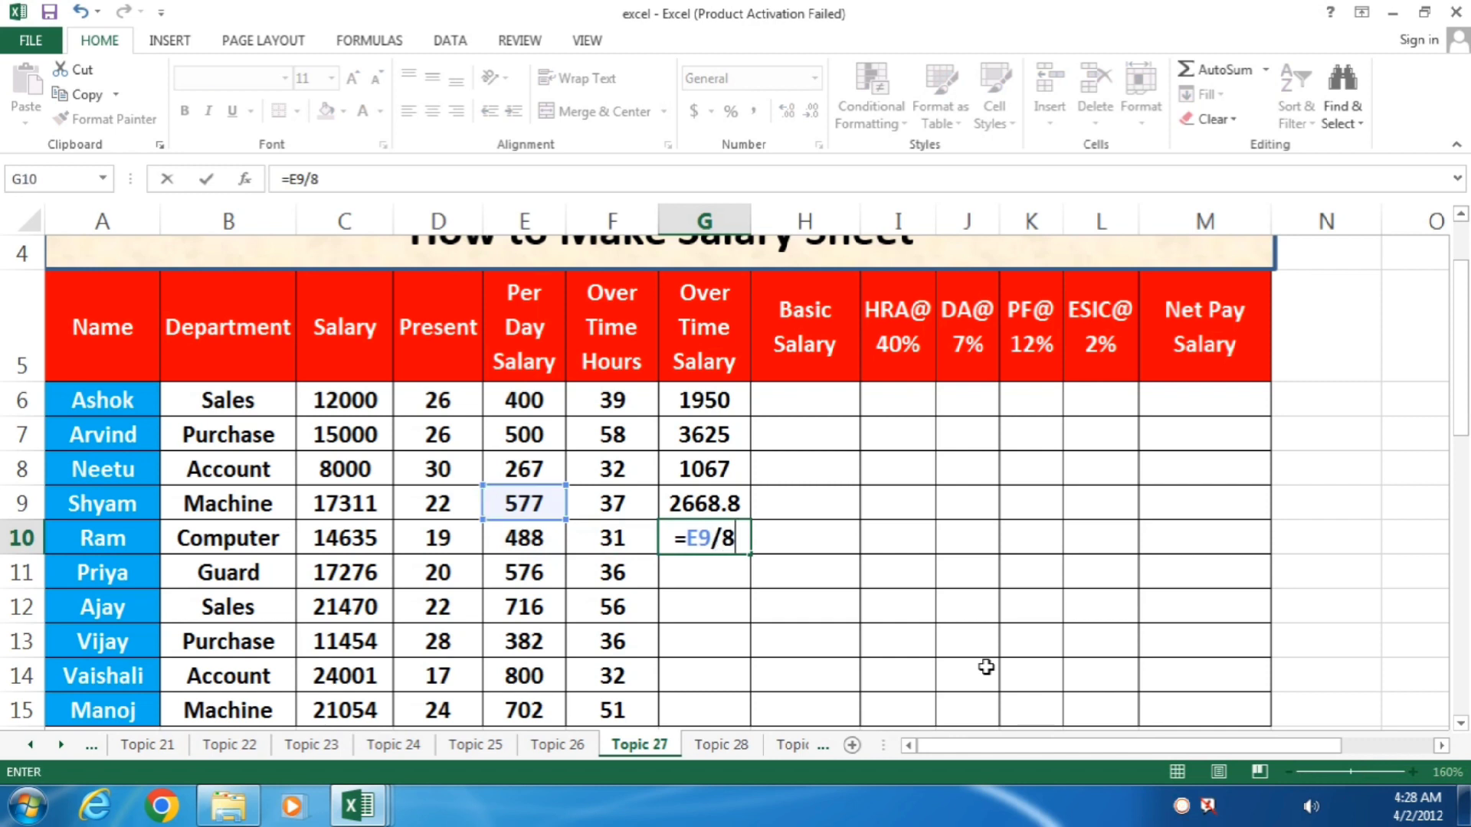
pyautogui.press('Return')
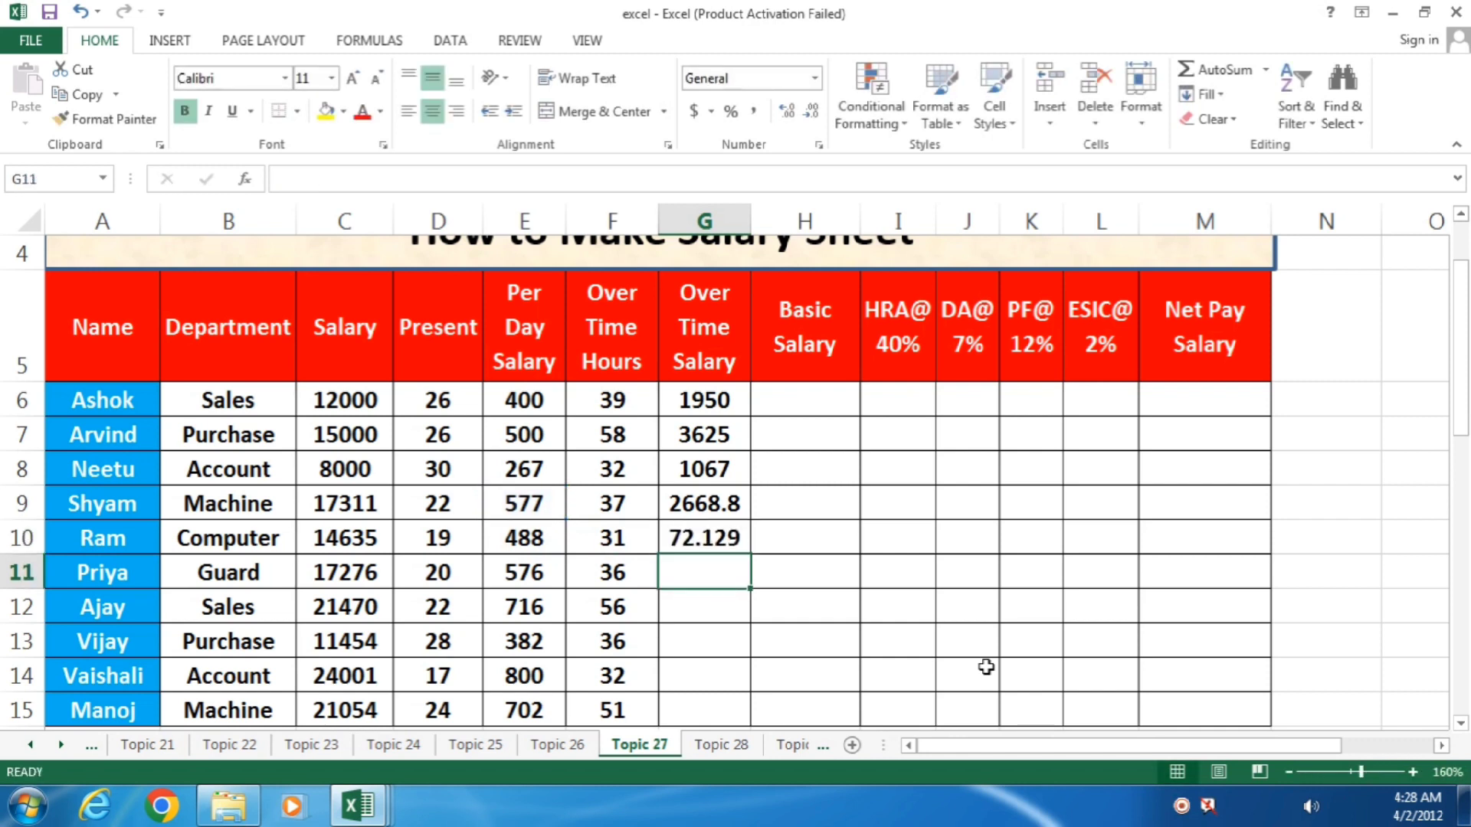
# - Replace the formula in G10 with =72.12*F9 to cross-check the fourth employee's overtime pay, and clear the cell
pyautogui.press('Up')
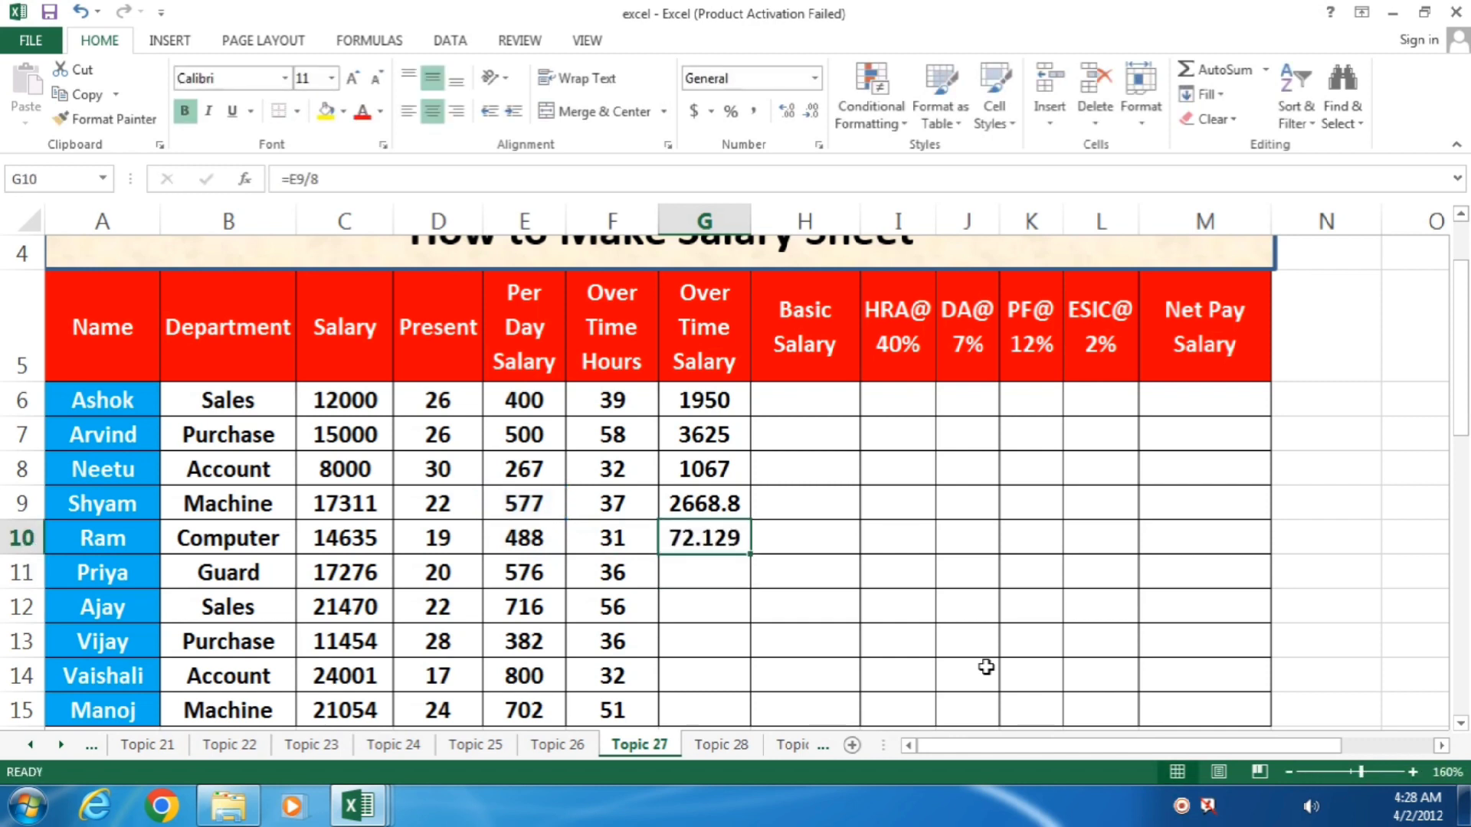
pyautogui.write('=72')
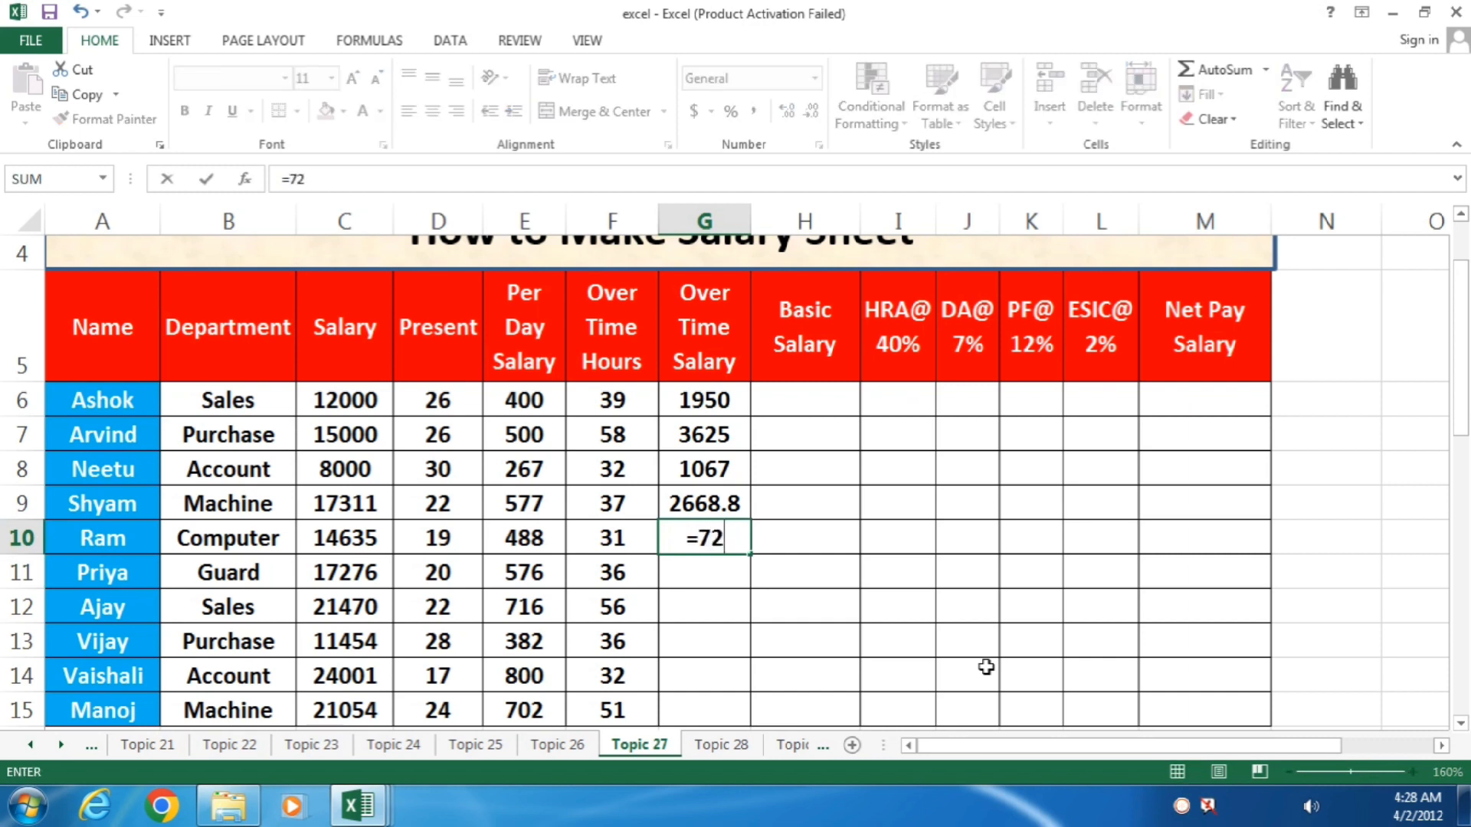
pyautogui.write('.12')
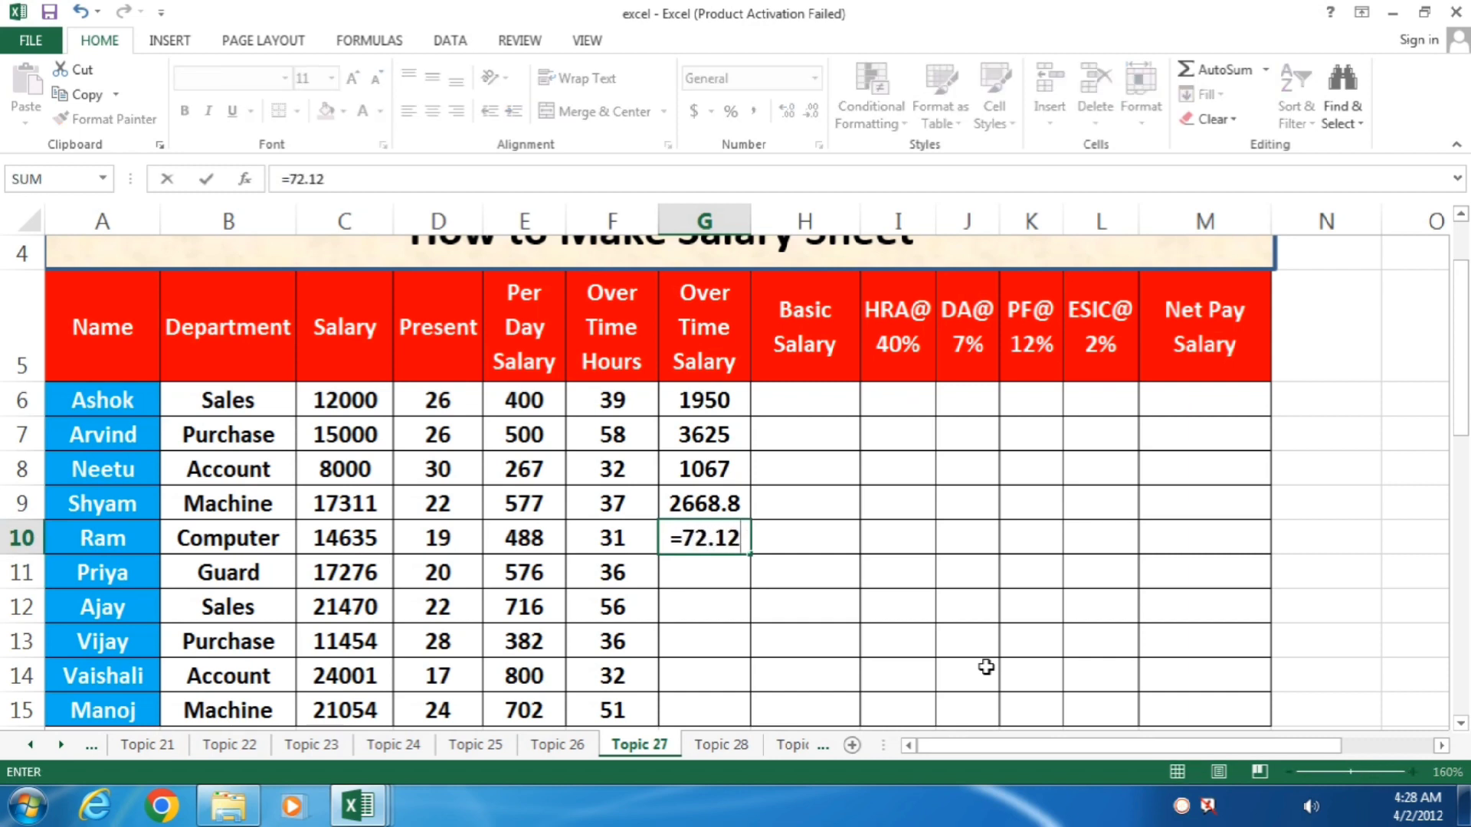
pyautogui.write('*')
pyautogui.press('Left')
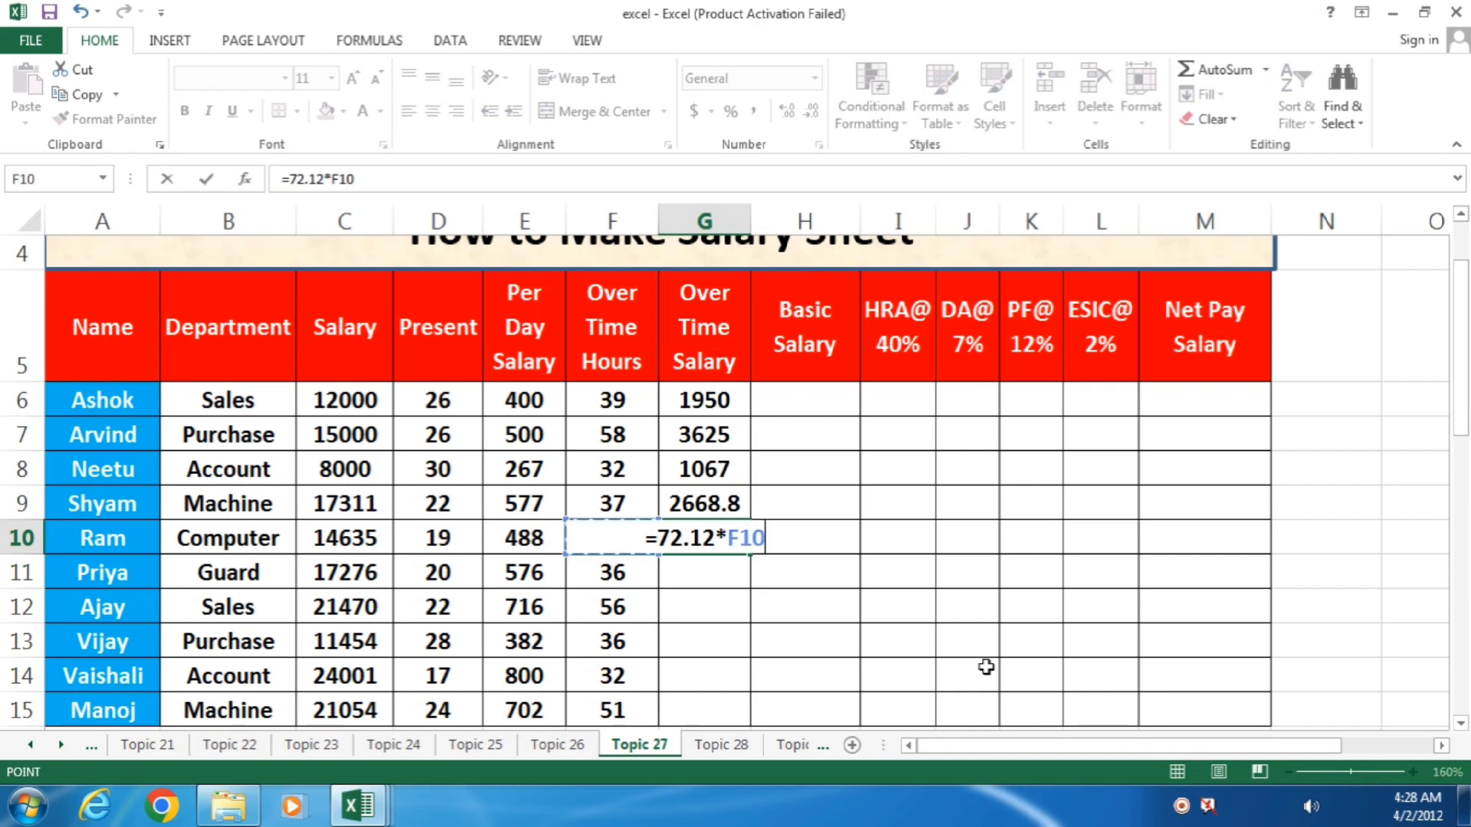
pyautogui.press('Up')
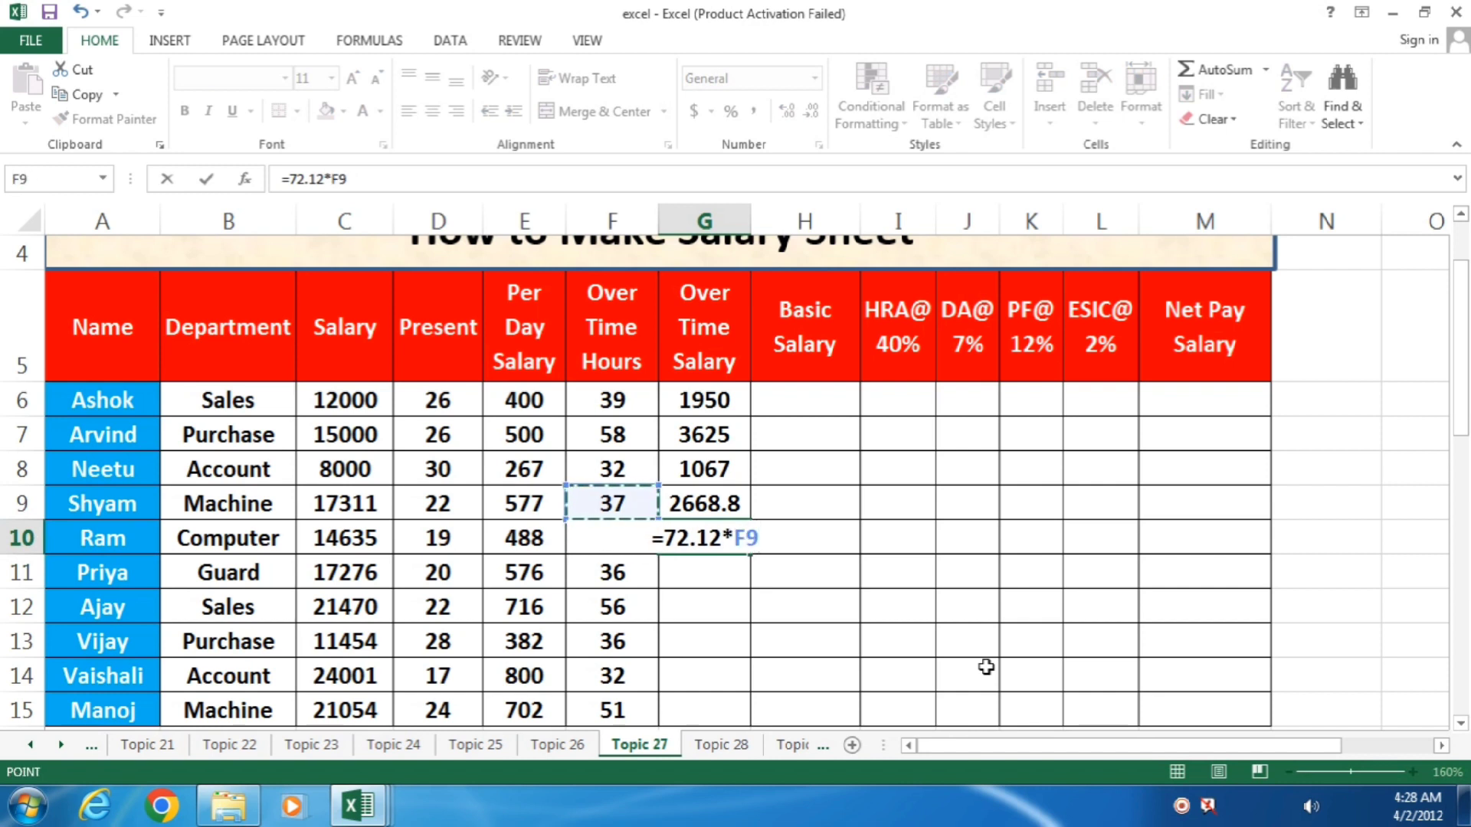
pyautogui.press('Return')
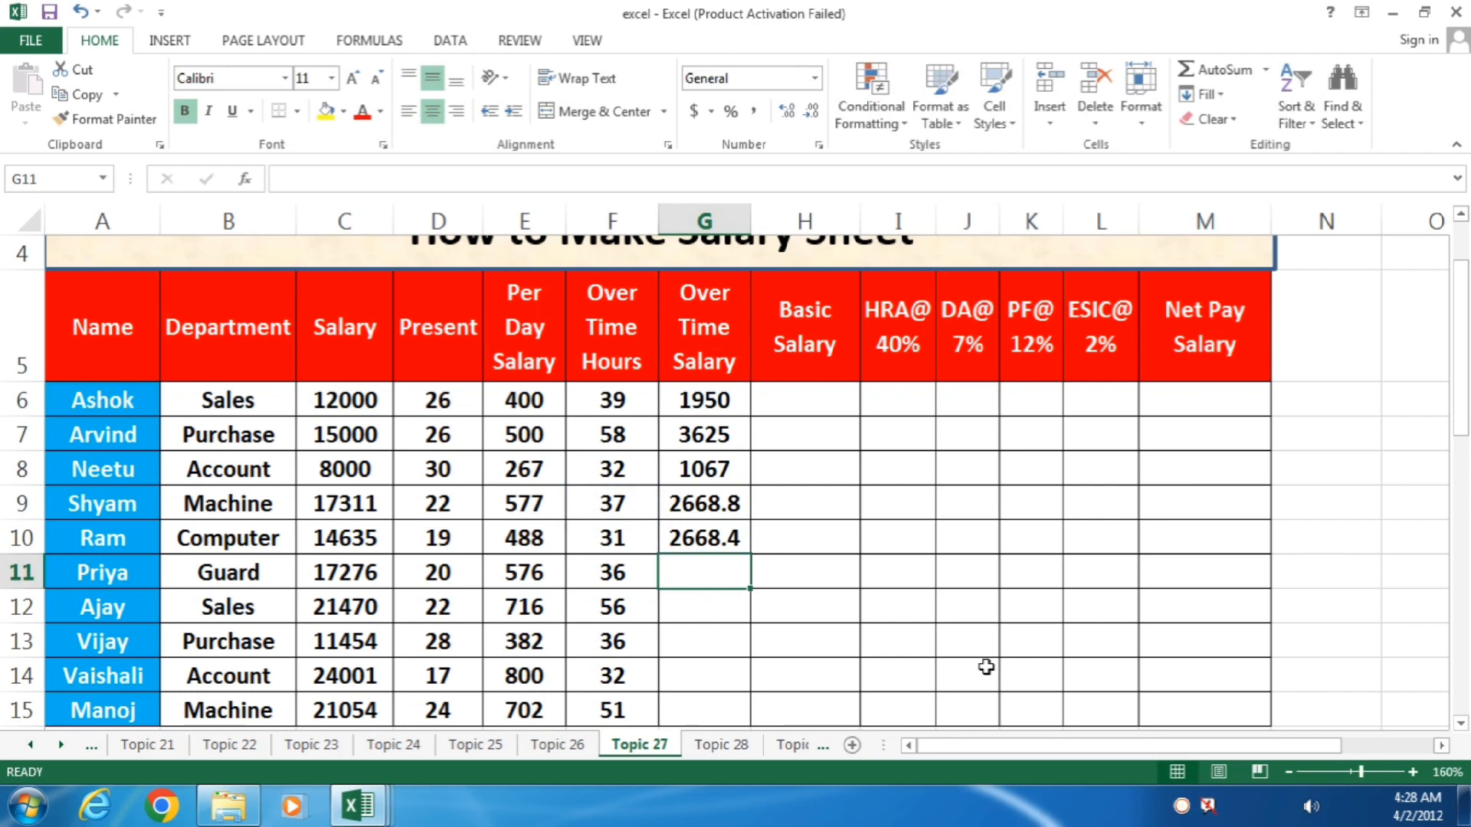
pyautogui.press('Up')
pyautogui.press('Delete')
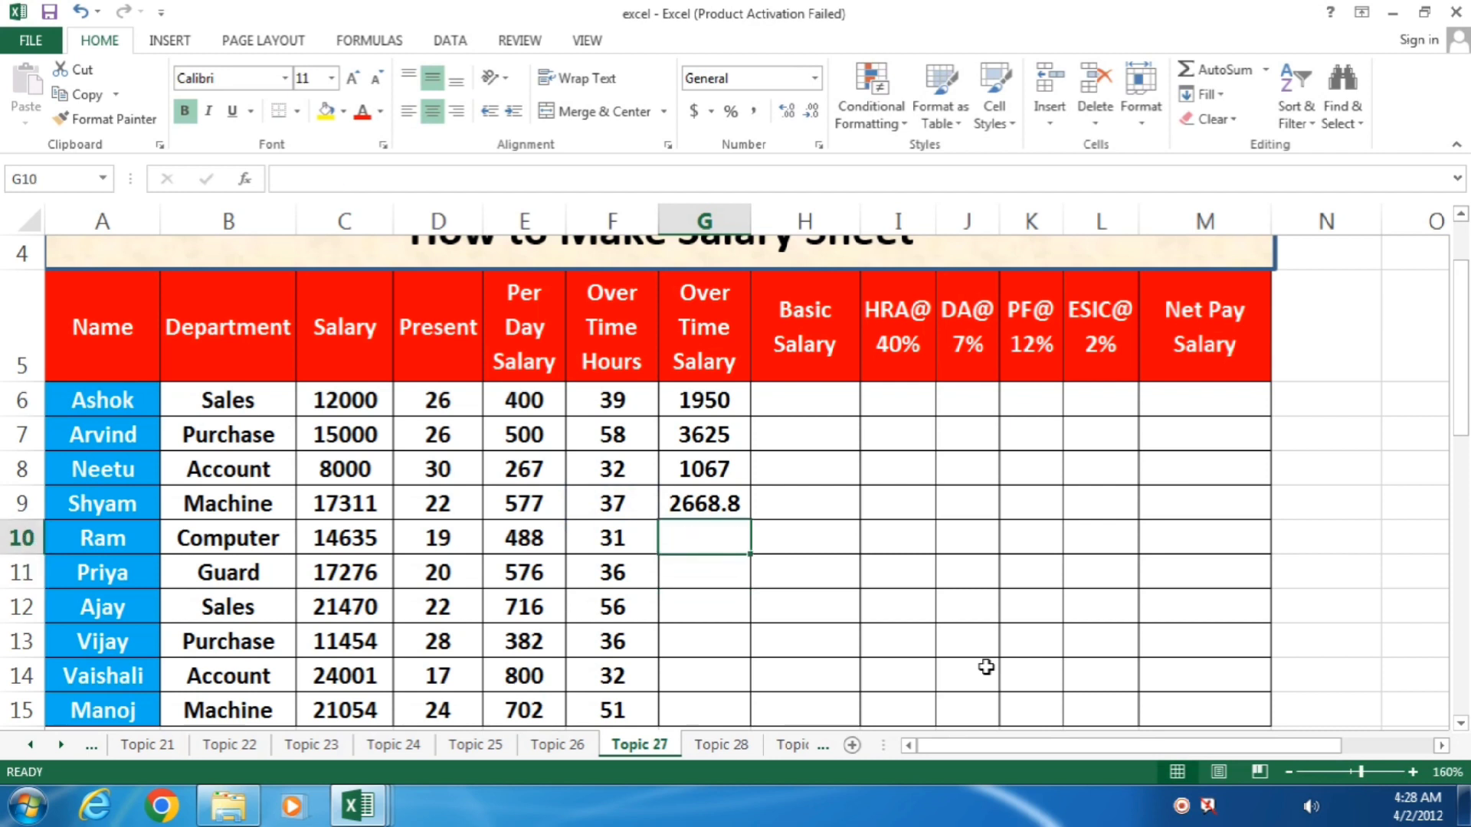
# - Fill the Over Time Salary formula from G9 down through G15 and format G9:G15 without decimals
pyautogui.press('Up')
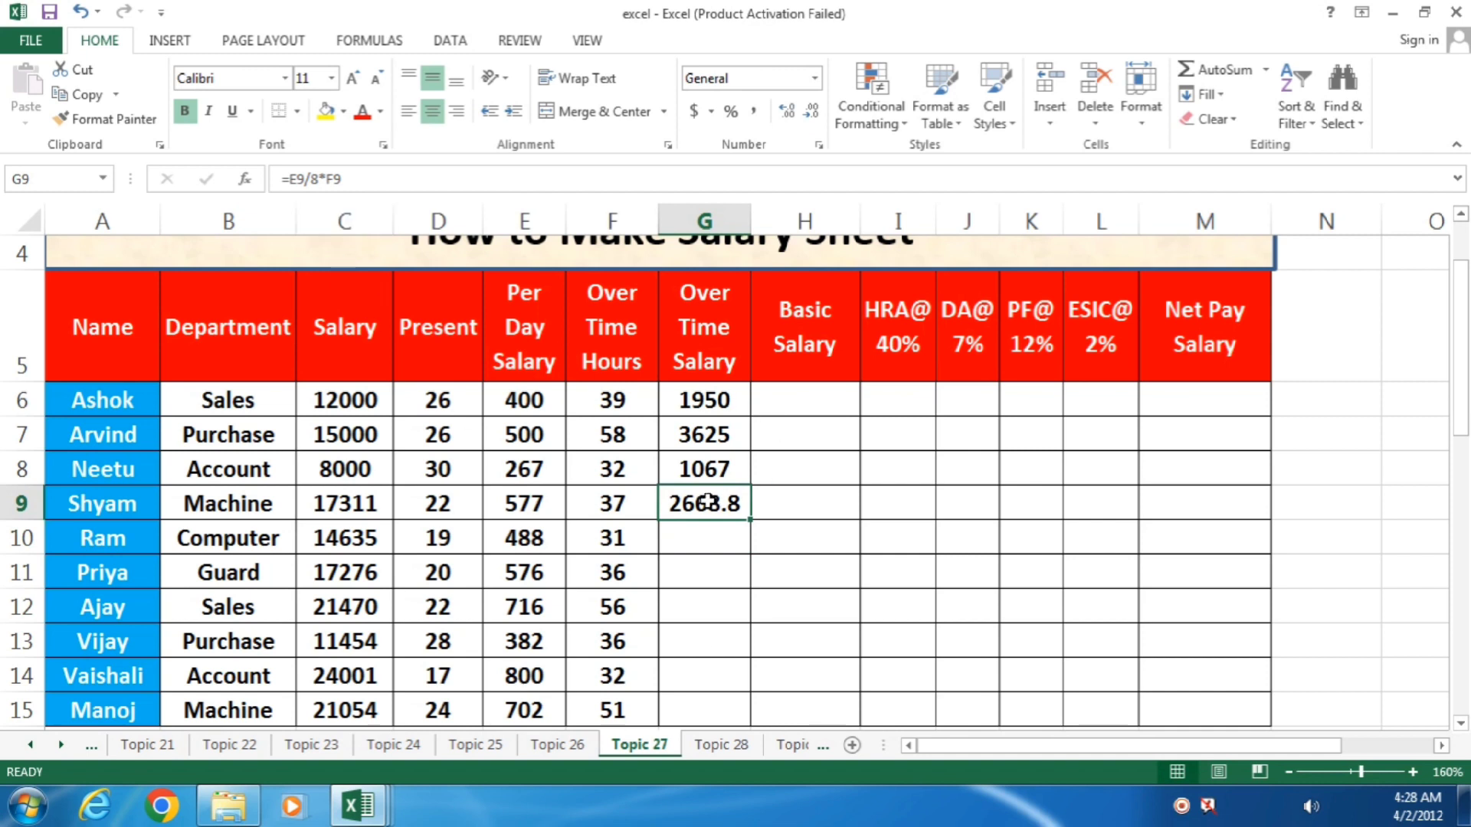
pyautogui.moveTo(755, 521); pyautogui.dragTo(727, 722)
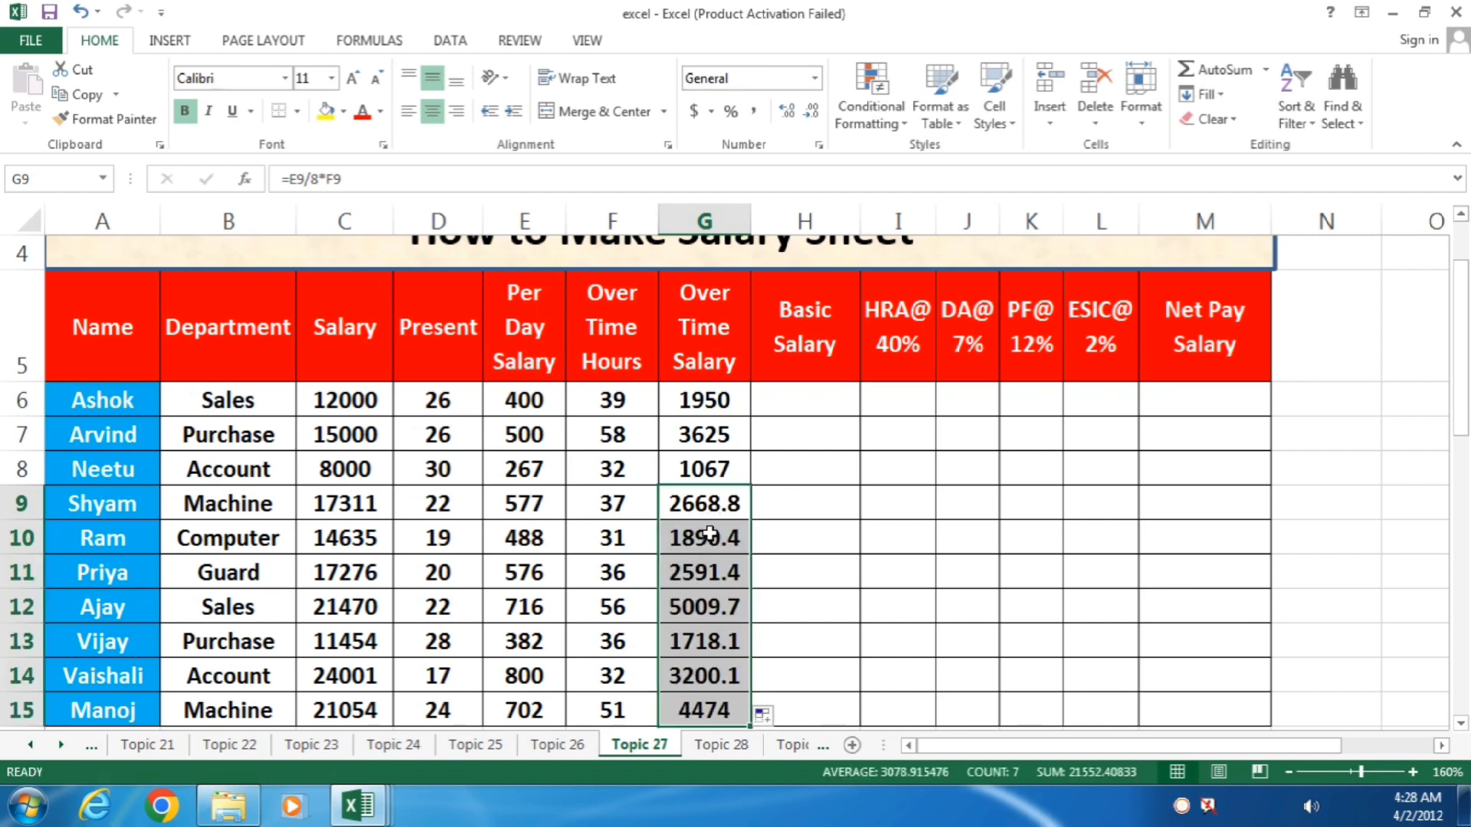
pyautogui.moveTo(706, 512); pyautogui.dragTo(692, 715)
pyautogui.click(811, 114)
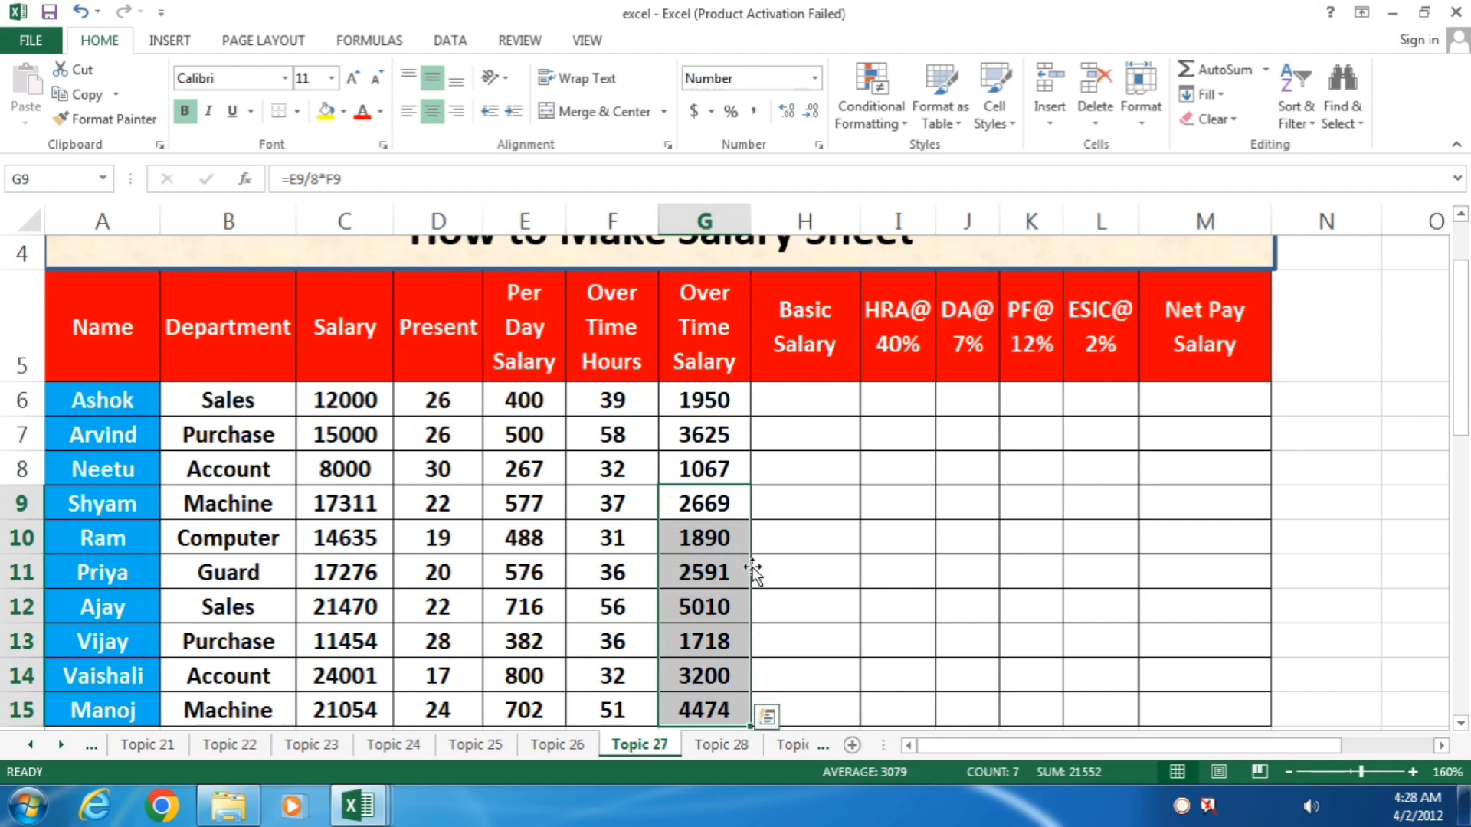
# - Calculate the first employee's Basic Salary in H6 with the formula =D6*E6
pyautogui.click(807, 399)
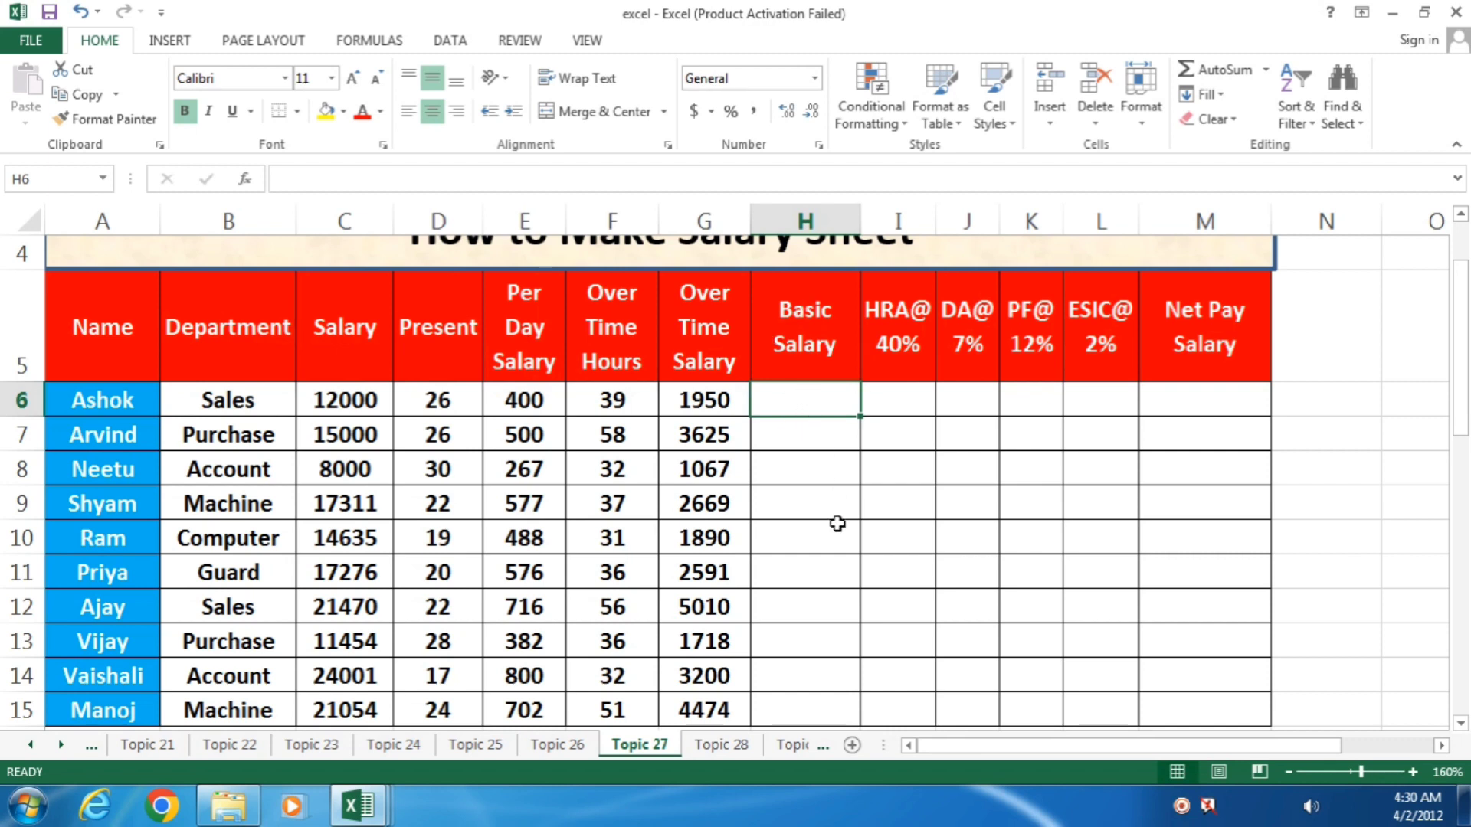
pyautogui.write('=')
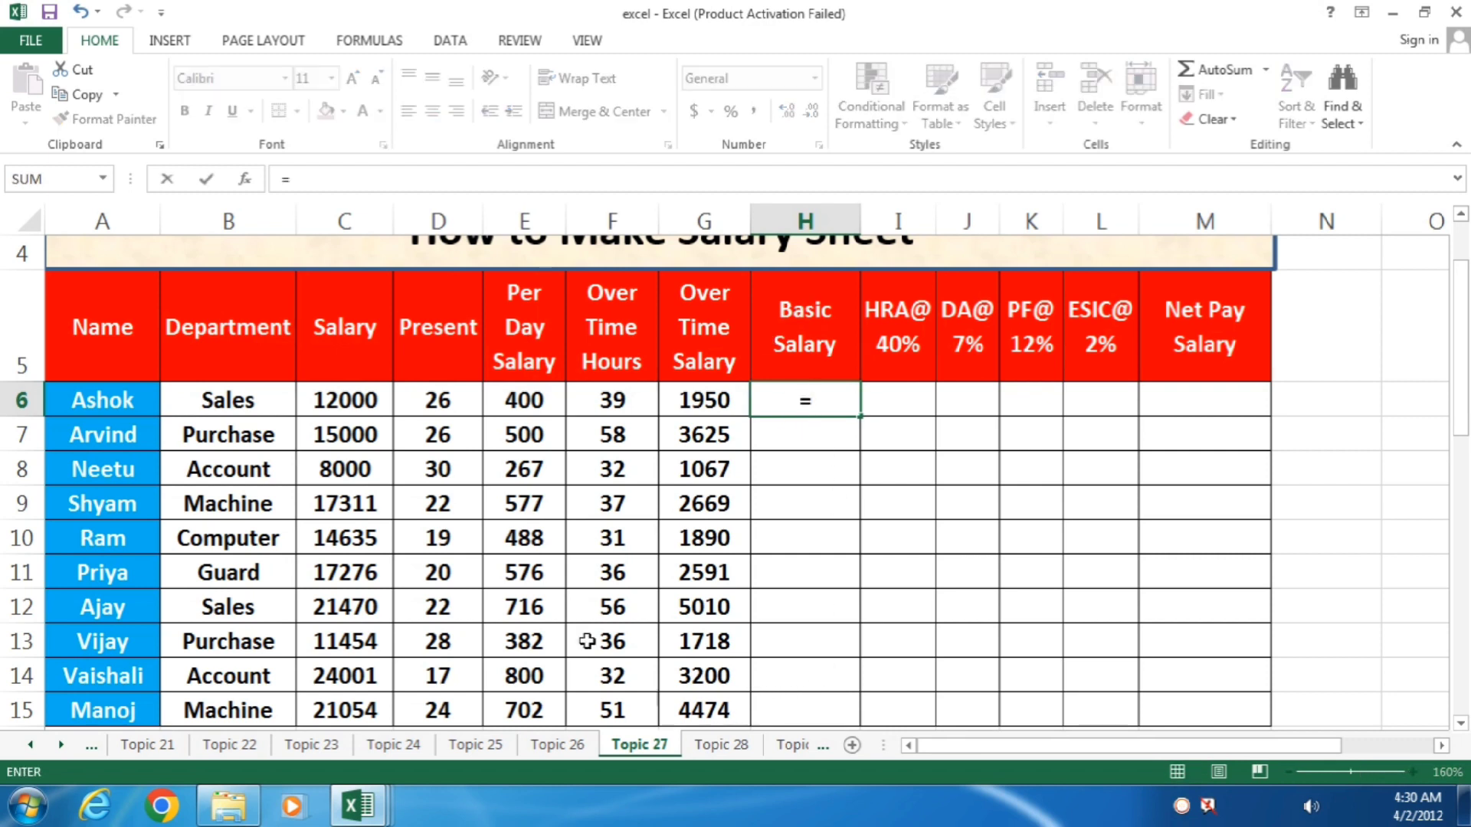
pyautogui.click(437, 402)
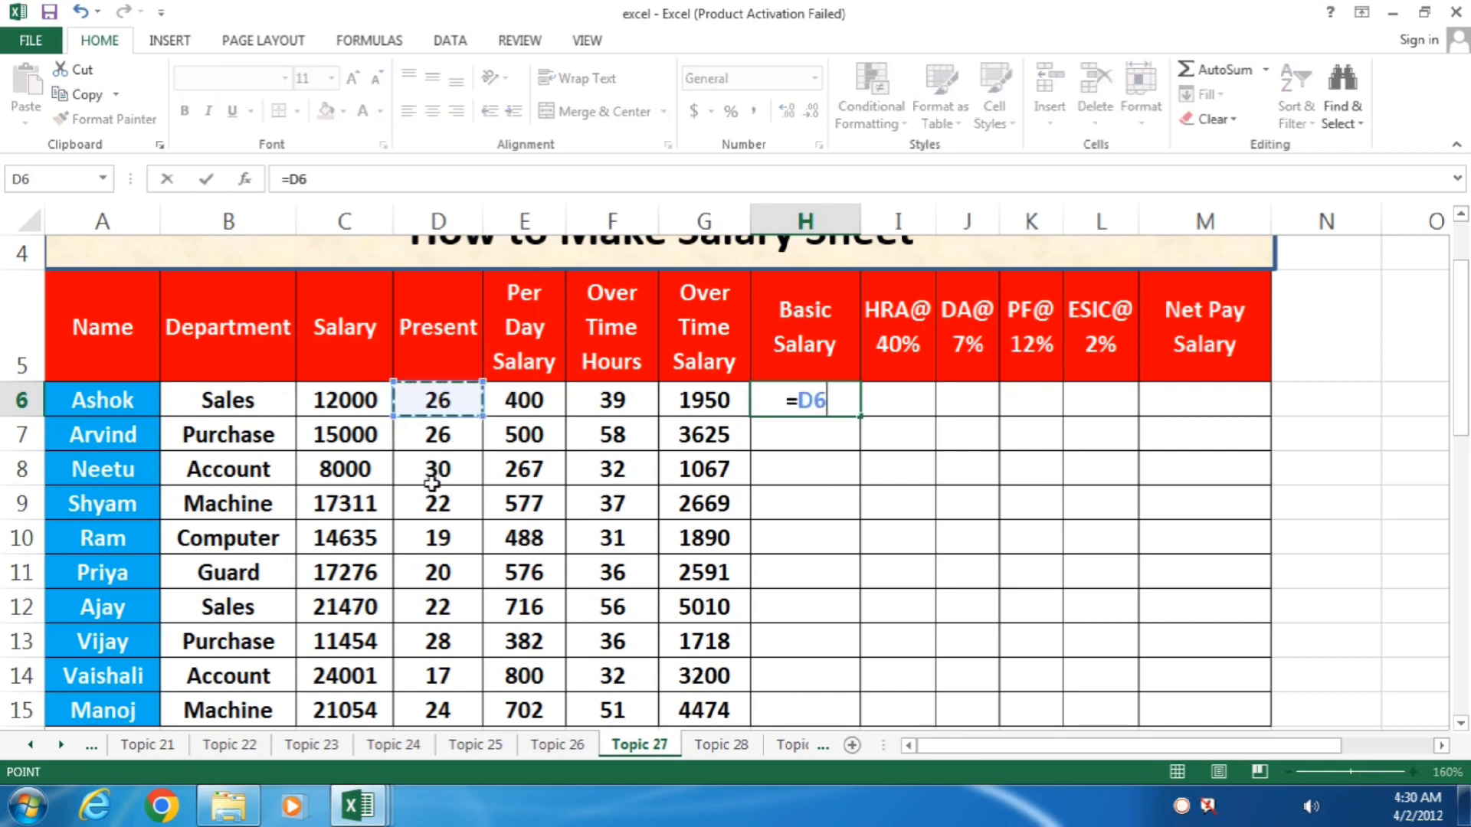
pyautogui.write('*')
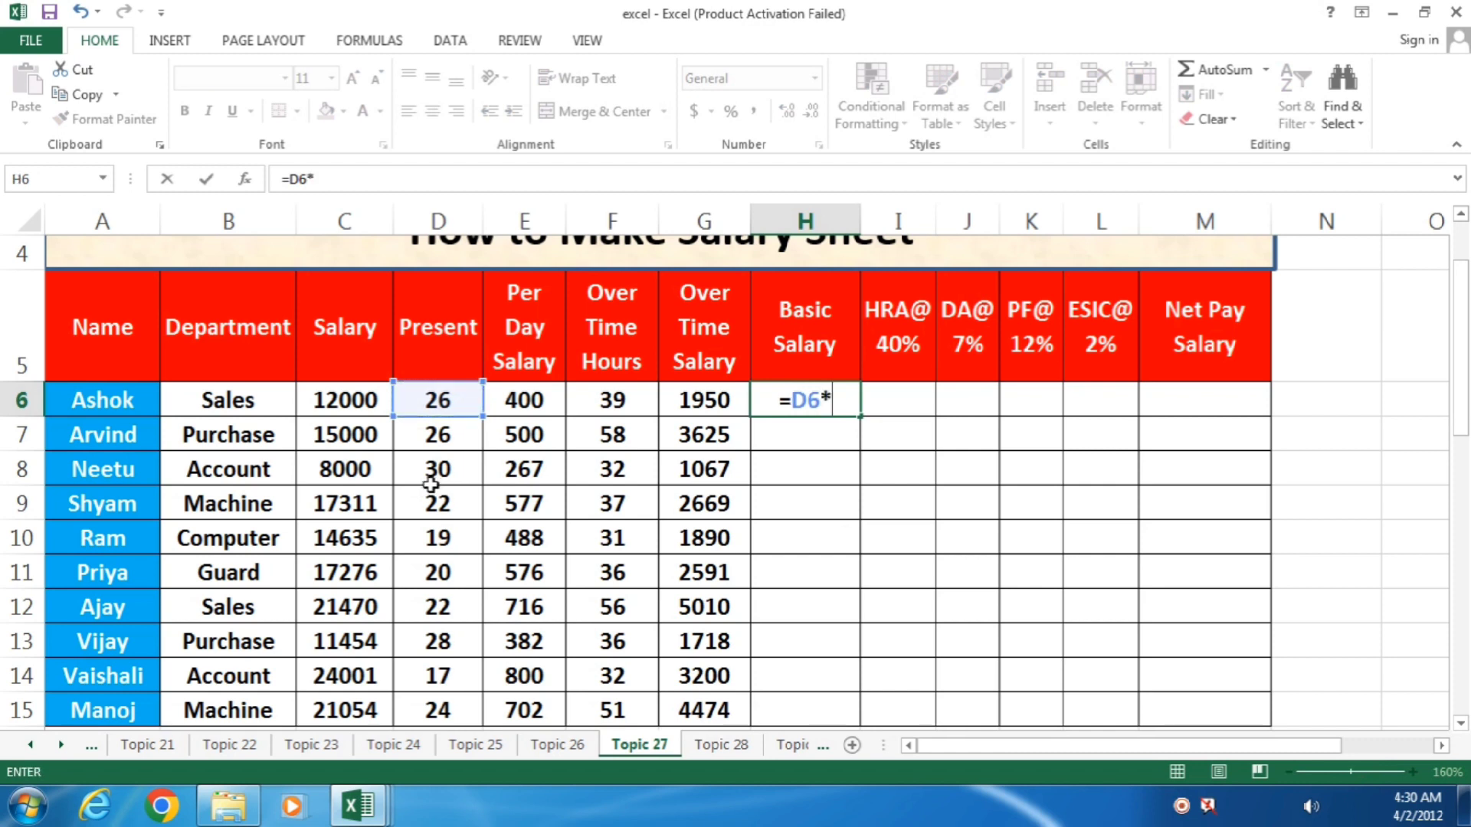
pyautogui.click(542, 402)
pyautogui.press('Return')
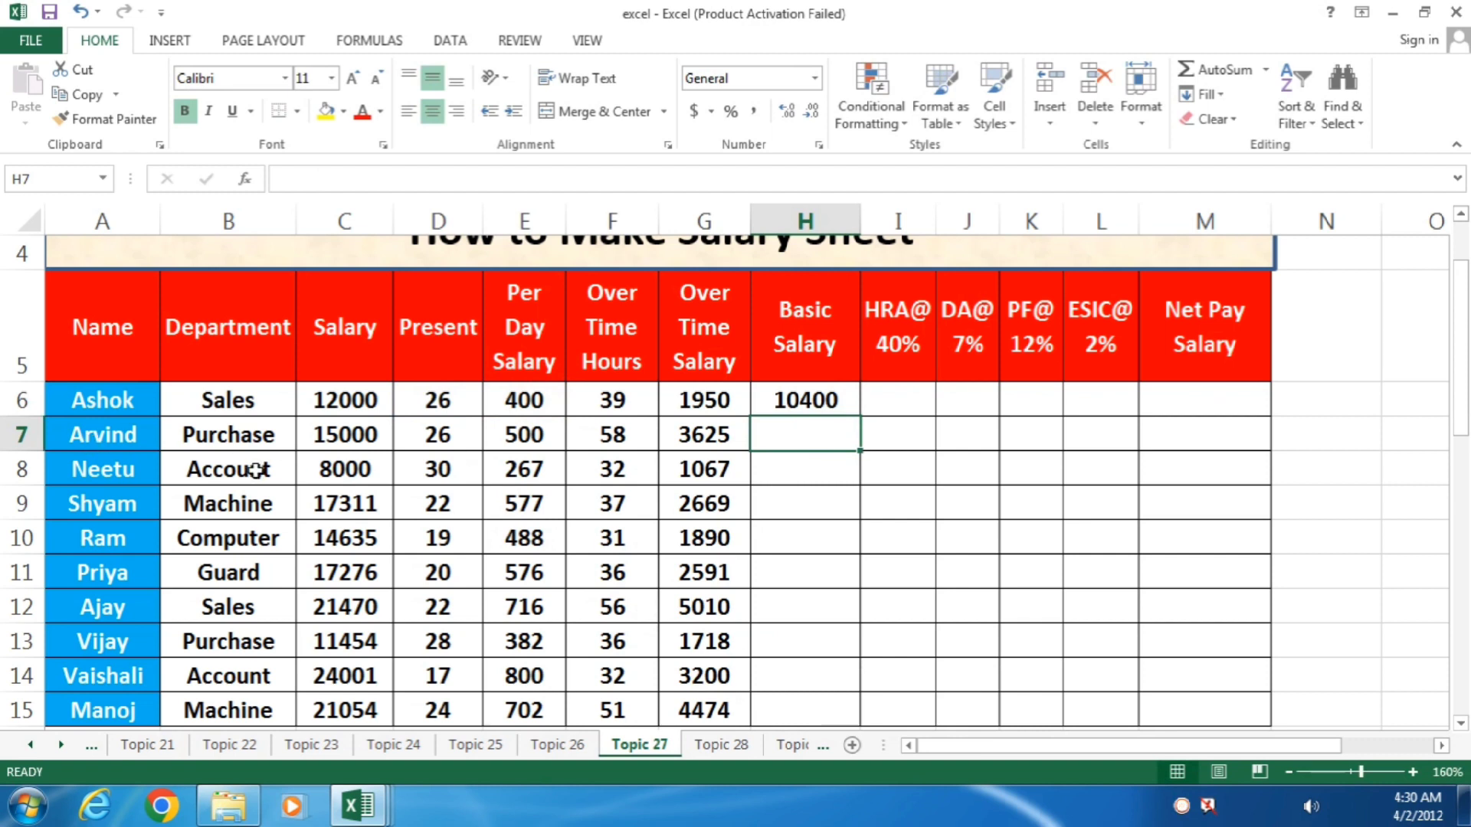
# - Calculate the second employee's Basic Salary in H7 with the formula =E7*D7
pyautogui.write('=')
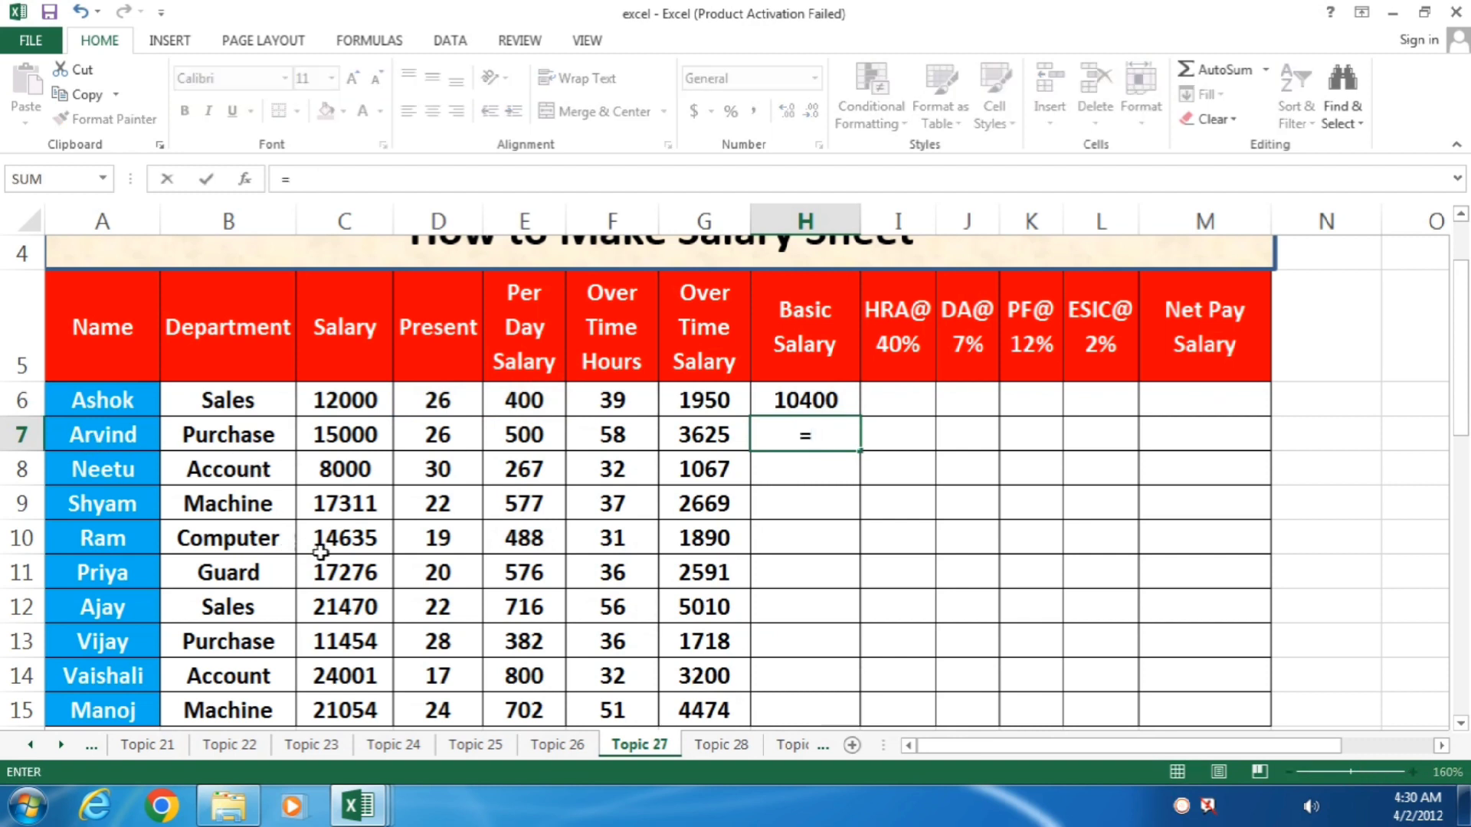
pyautogui.click(517, 430)
pyautogui.write('*')
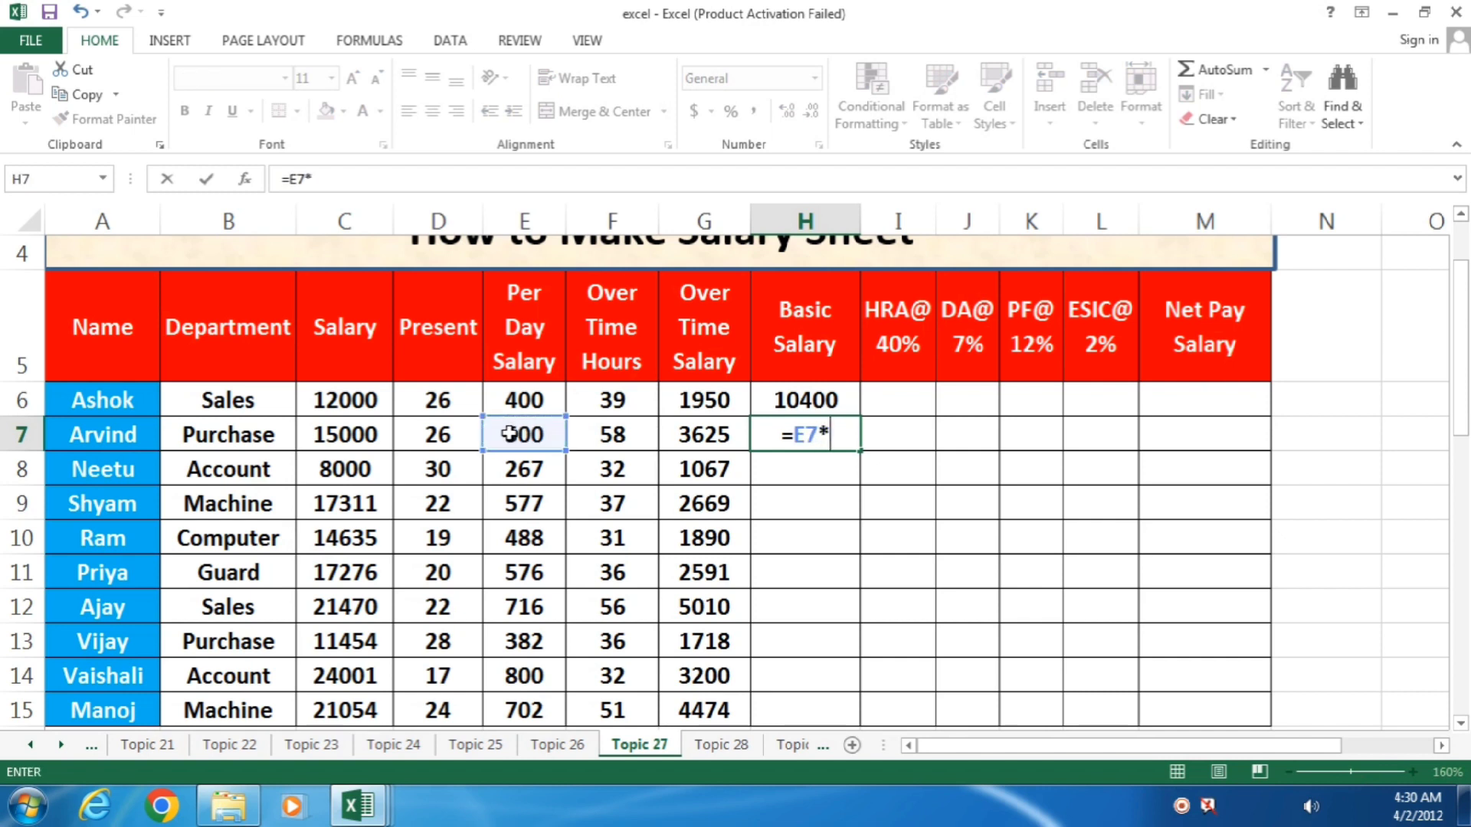
pyautogui.click(455, 435)
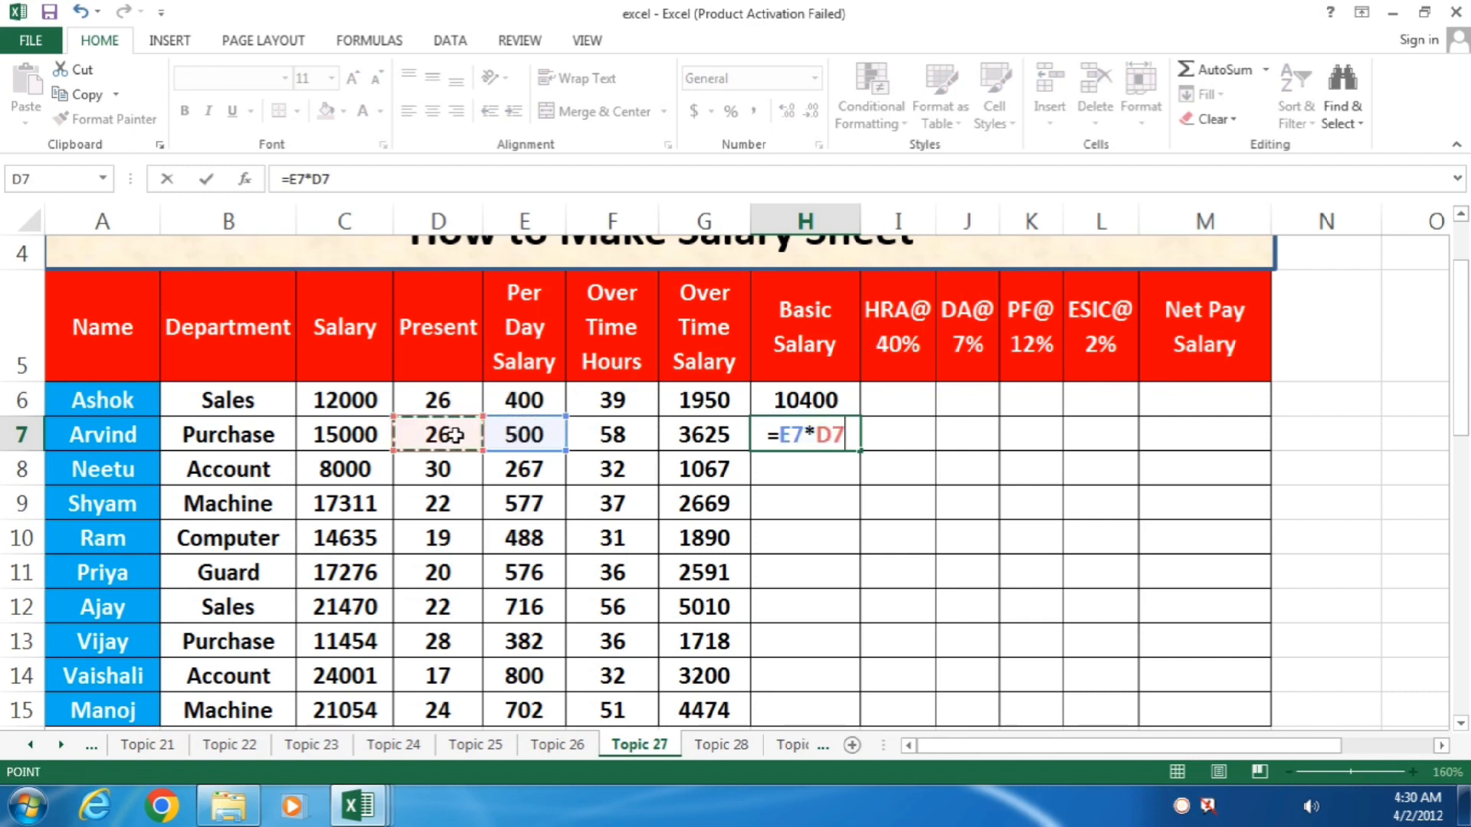
pyautogui.press('Return')
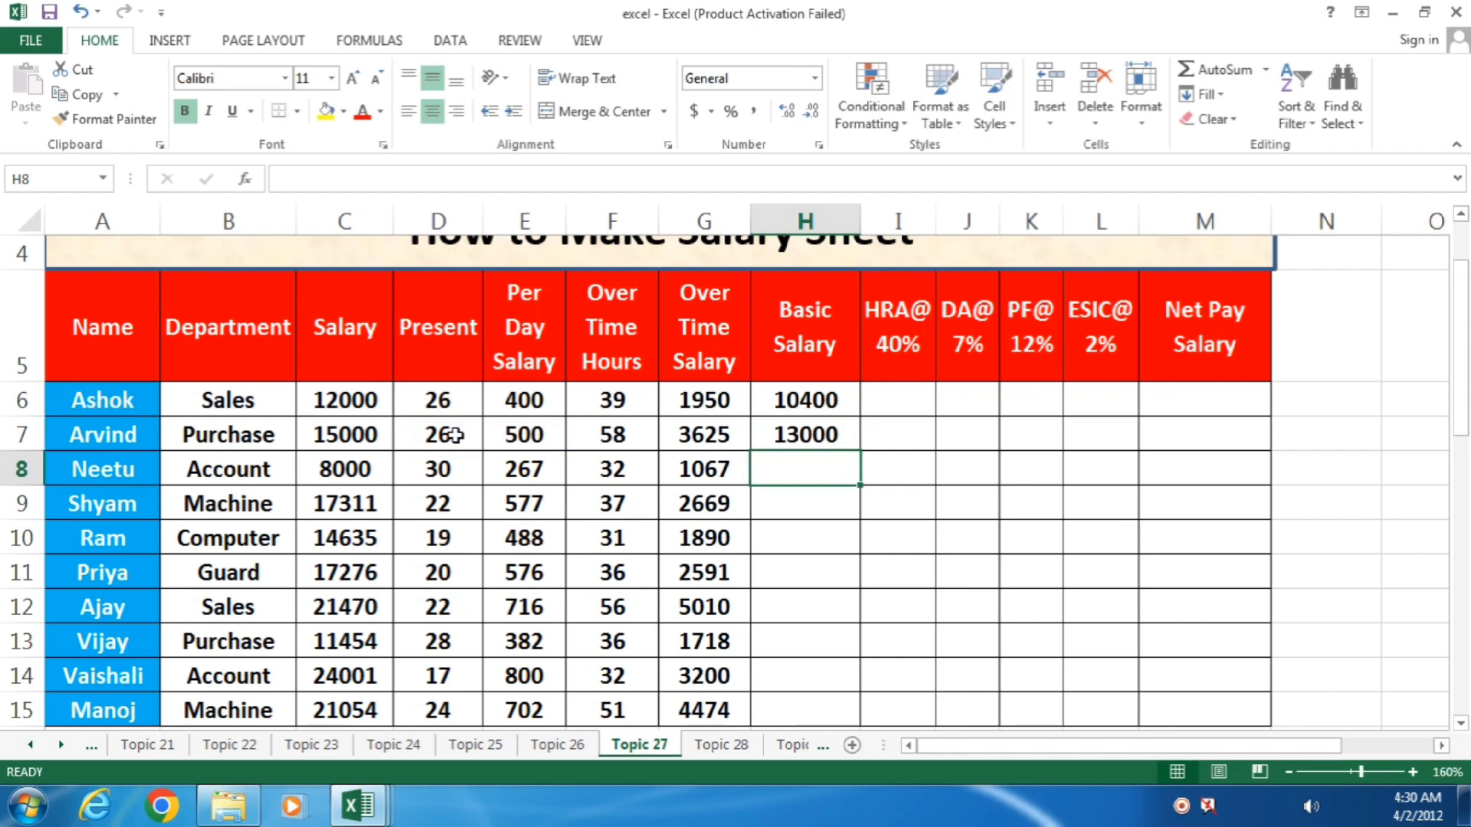
# - Fill the Basic Salary formulas from H6:H7 down through H15 and format H9:H15 without decimals
pyautogui.moveTo(805, 406); pyautogui.dragTo(804, 456)
pyautogui.moveTo(814, 402); pyautogui.dragTo(798, 720)
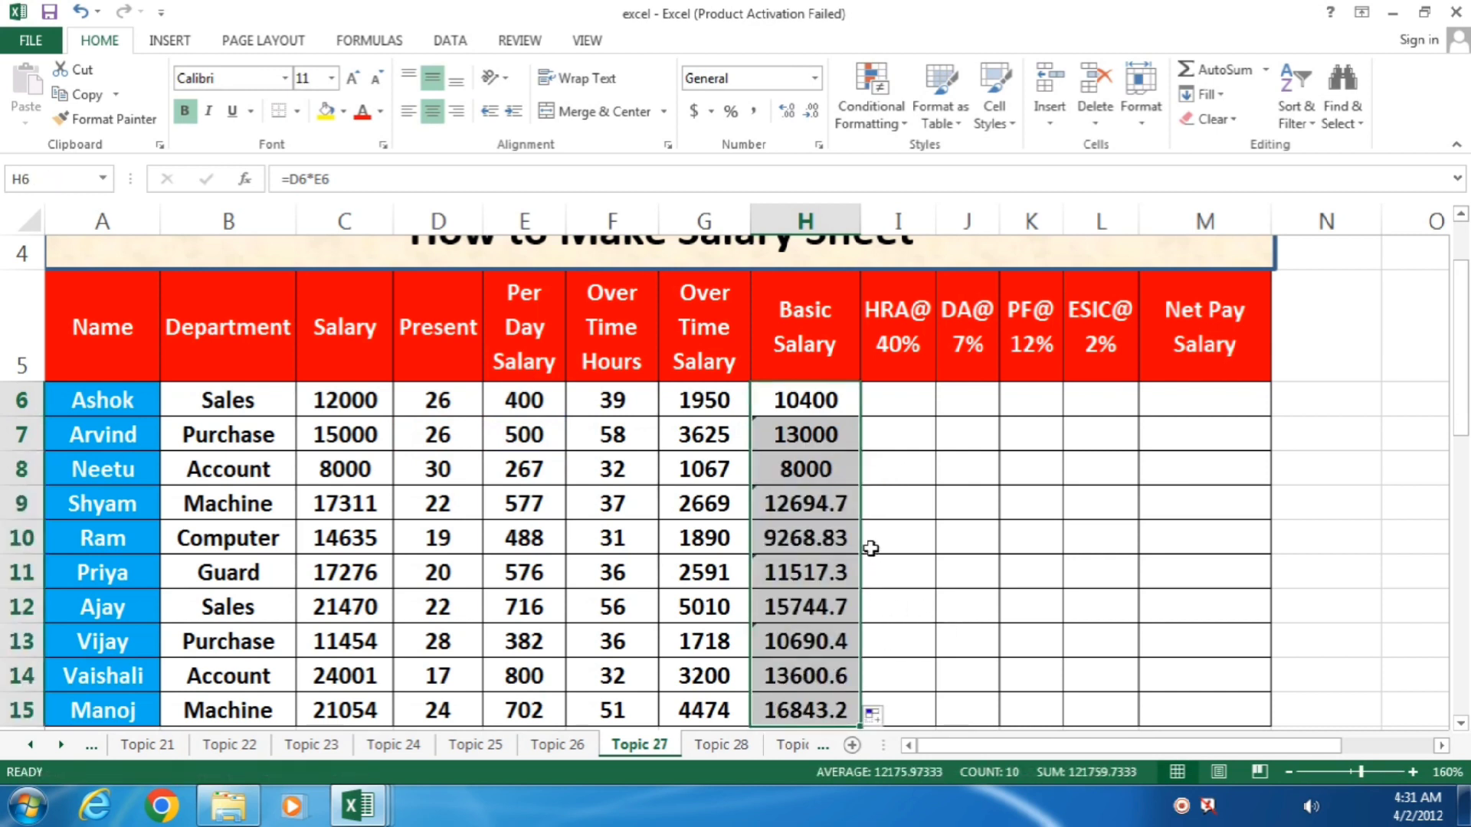
pyautogui.moveTo(843, 504); pyautogui.dragTo(814, 713)
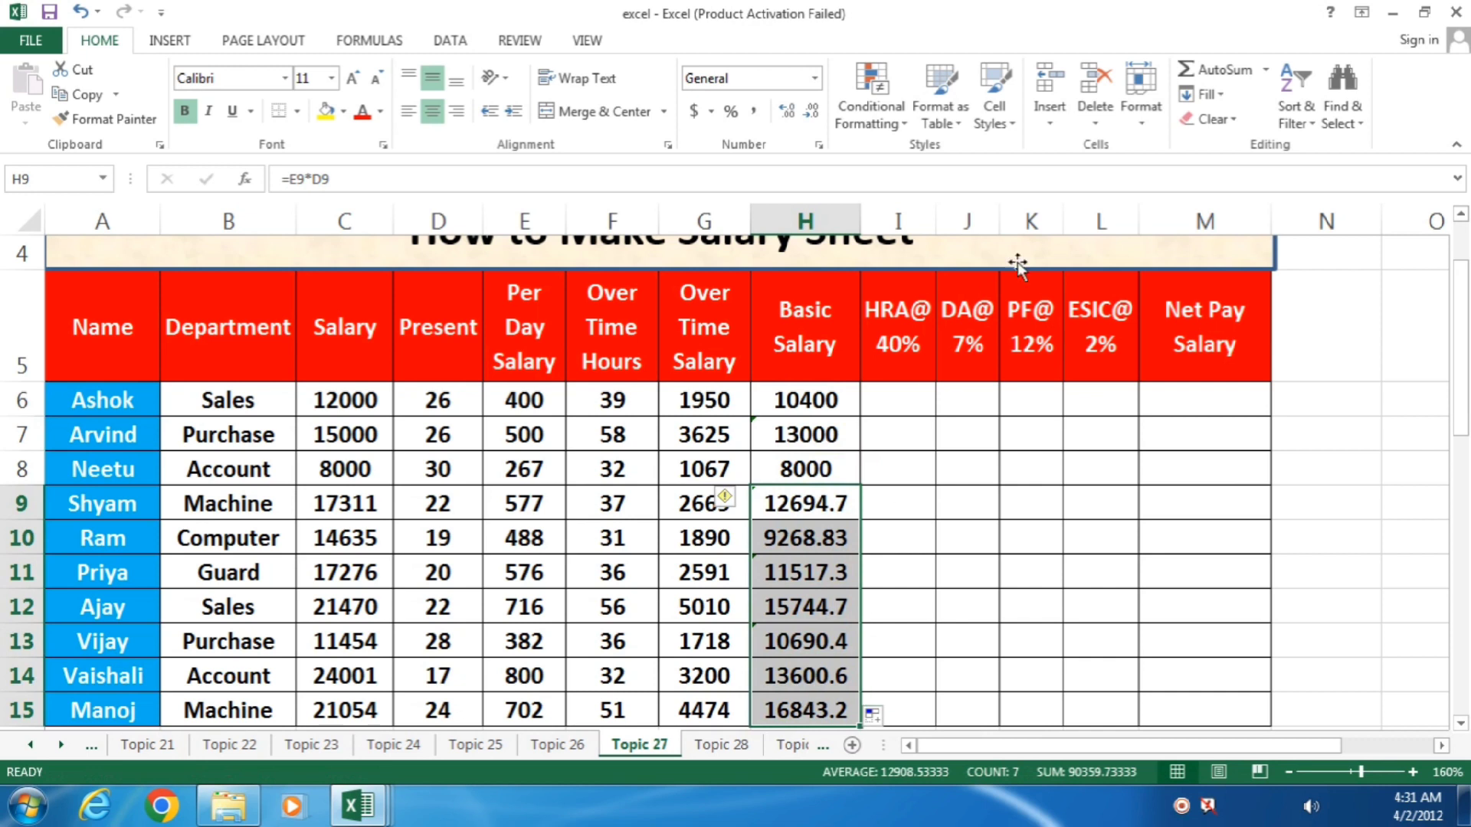
pyautogui.click(816, 115)
pyautogui.click(1008, 525)
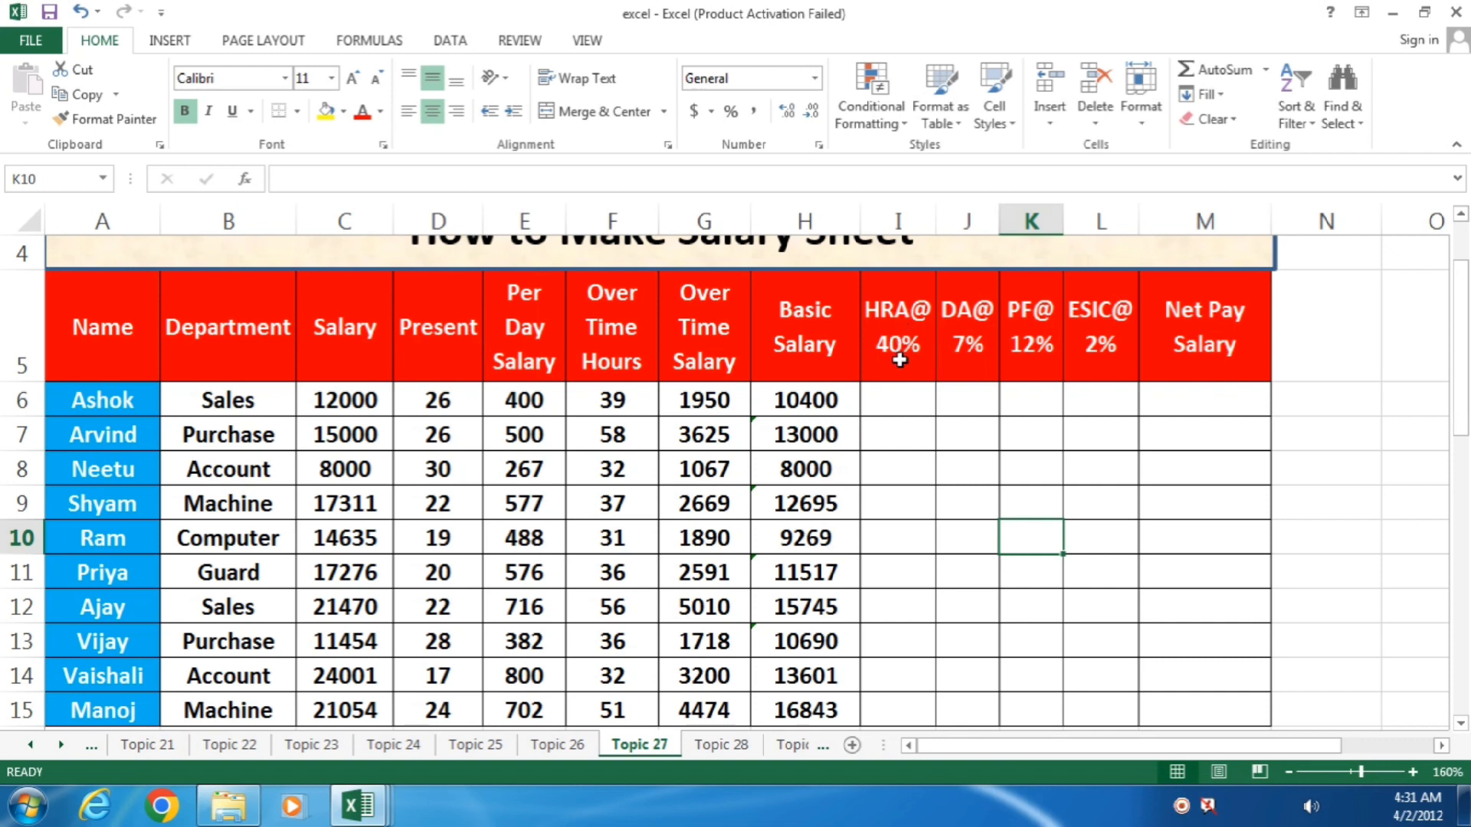
# - Calculate the first employee's HRA in I6 as 40% of Basic Salary with the formula =H6*40/100
pyautogui.click(896, 404)
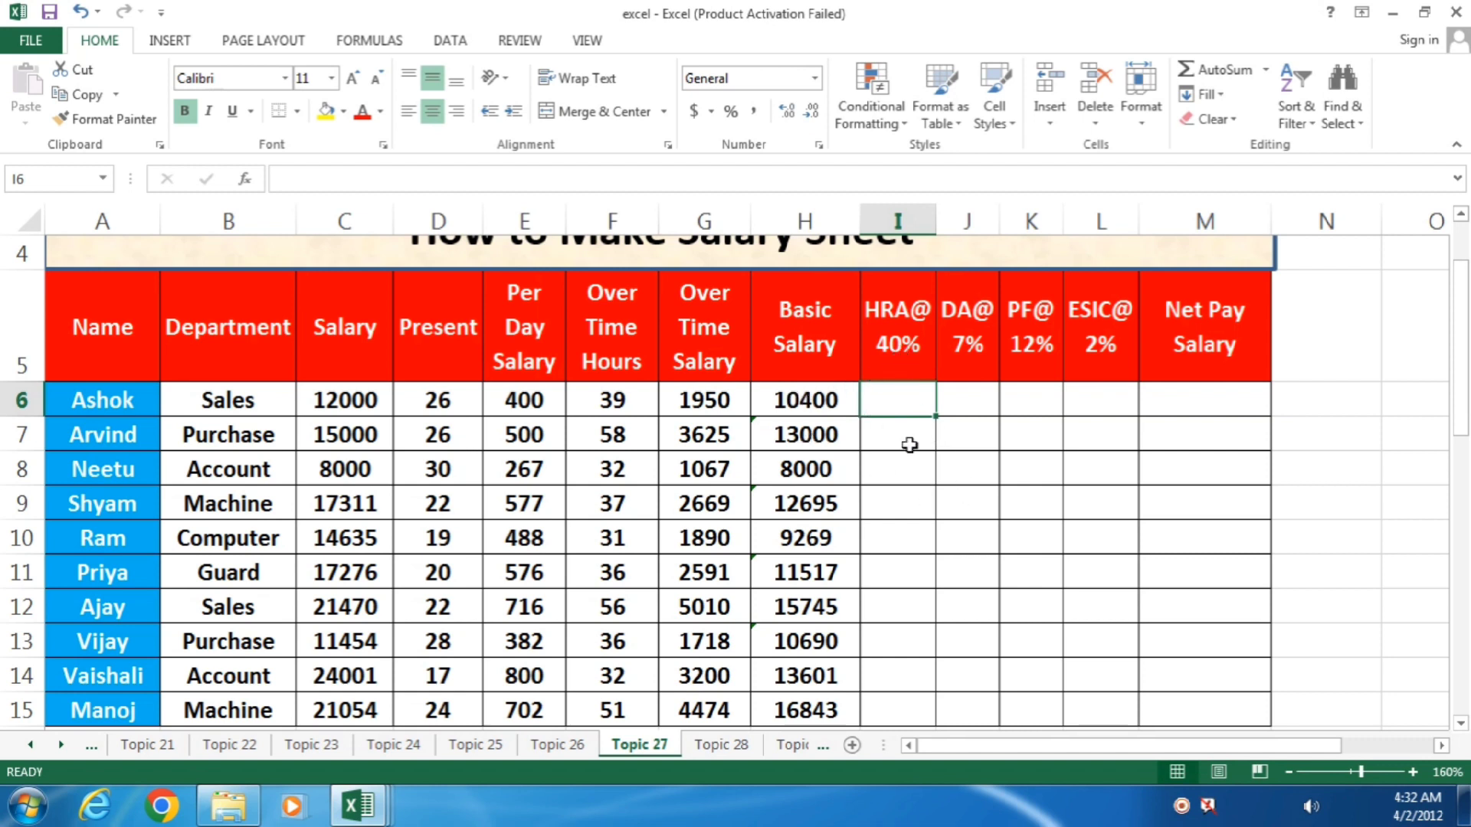
pyautogui.write('=')
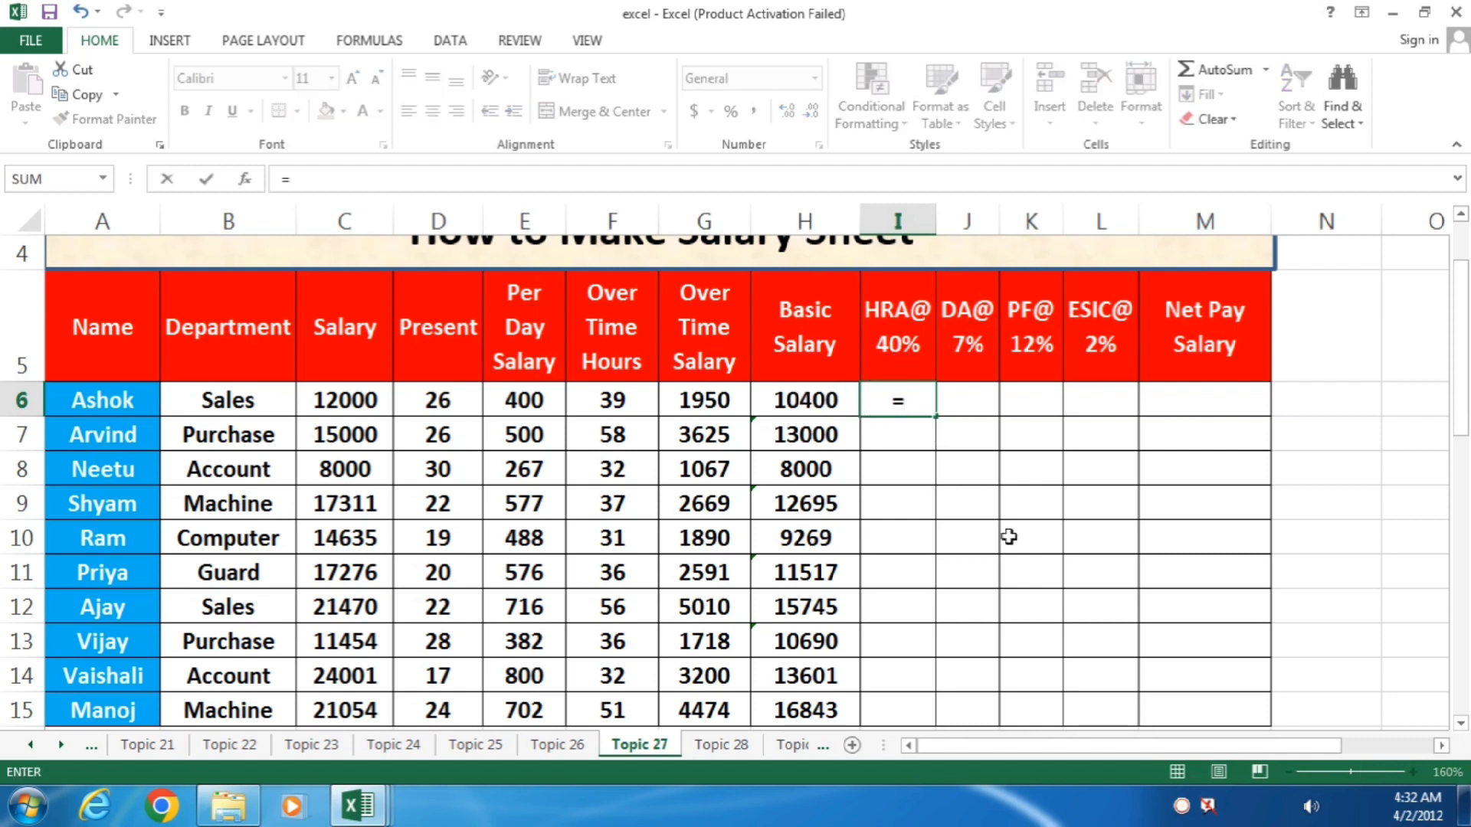
pyautogui.press('Left')
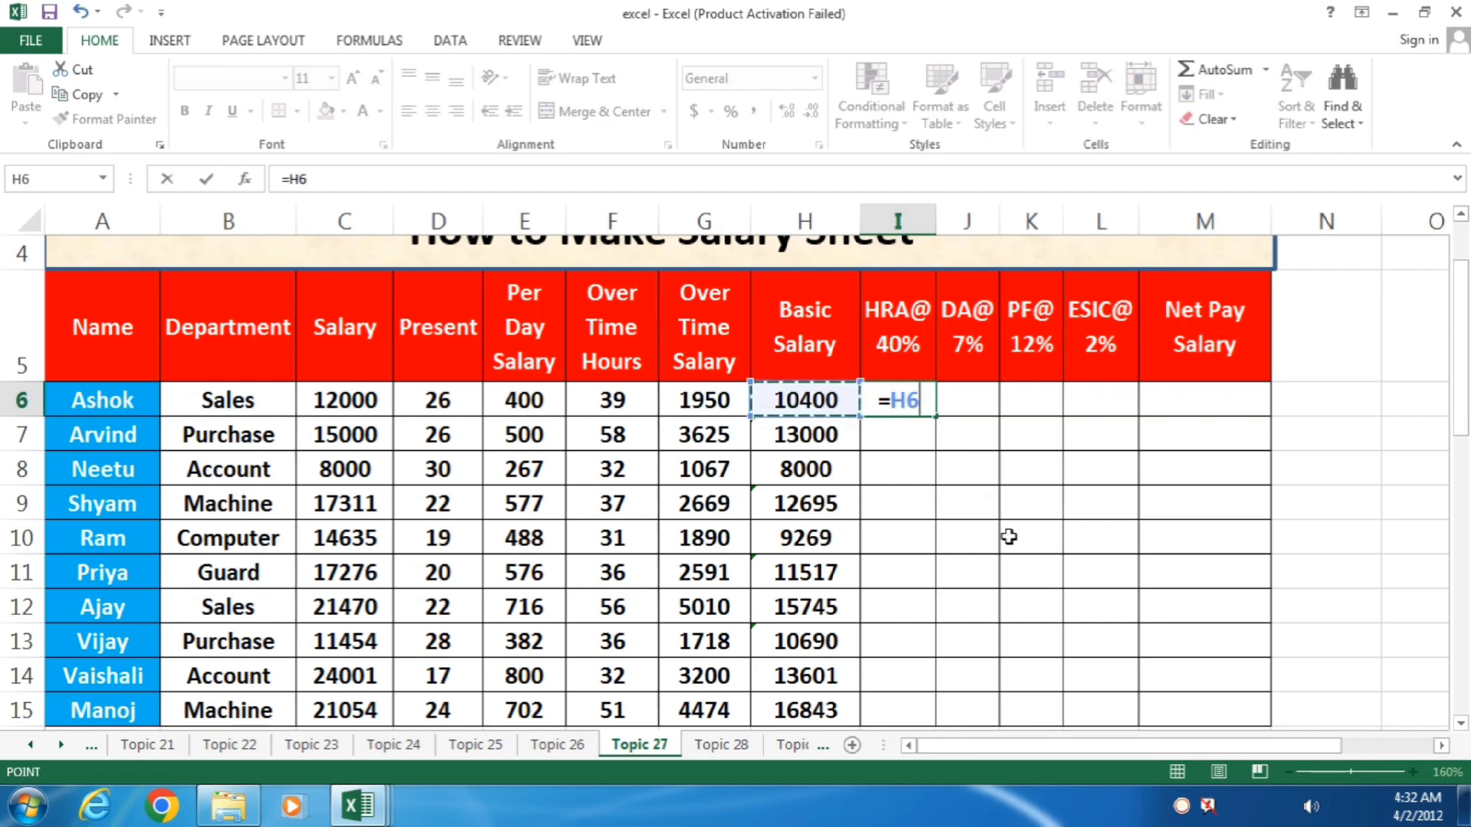
pyautogui.write('*40/100')
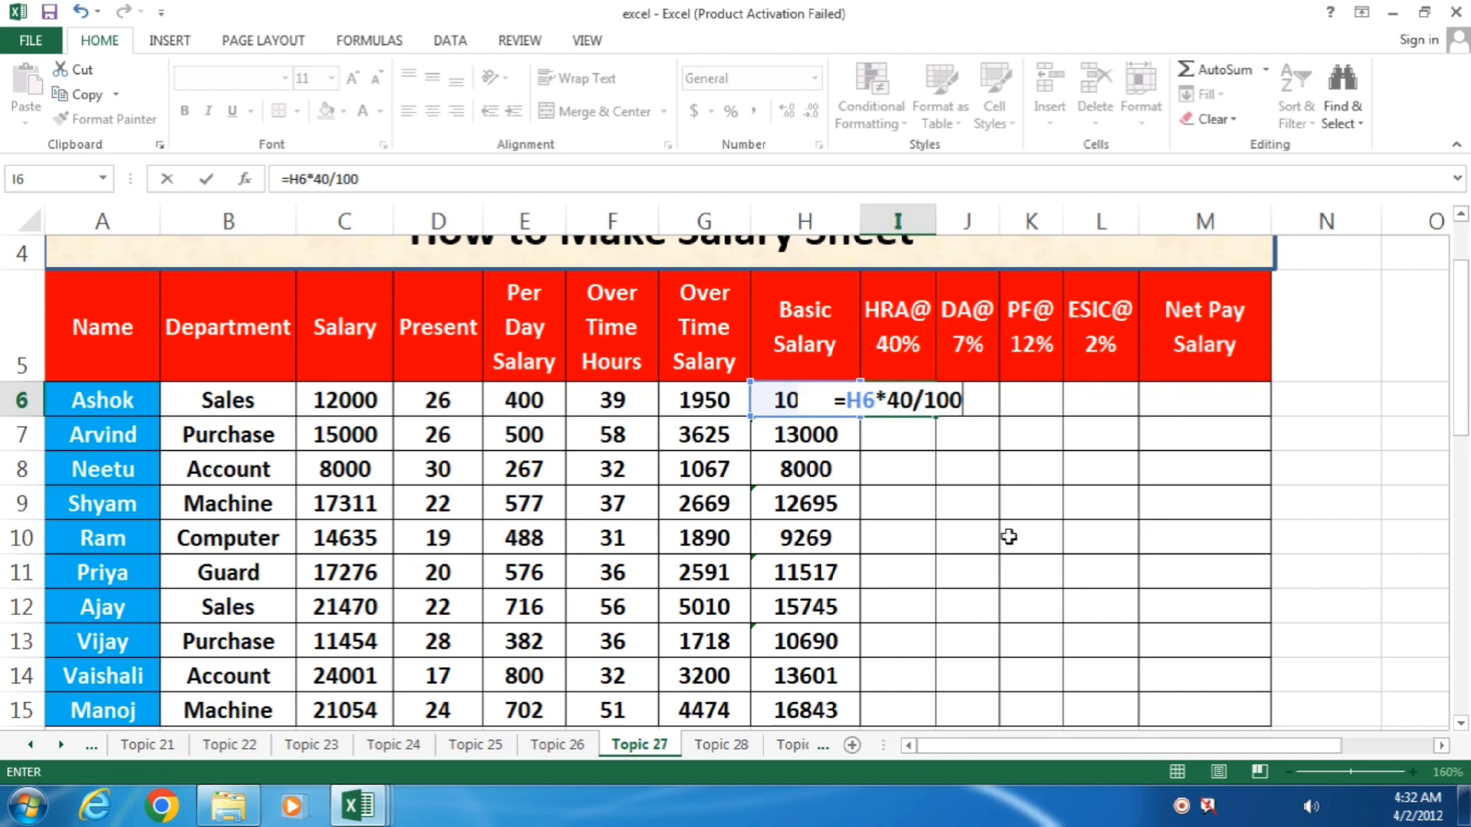
pyautogui.press('Return')
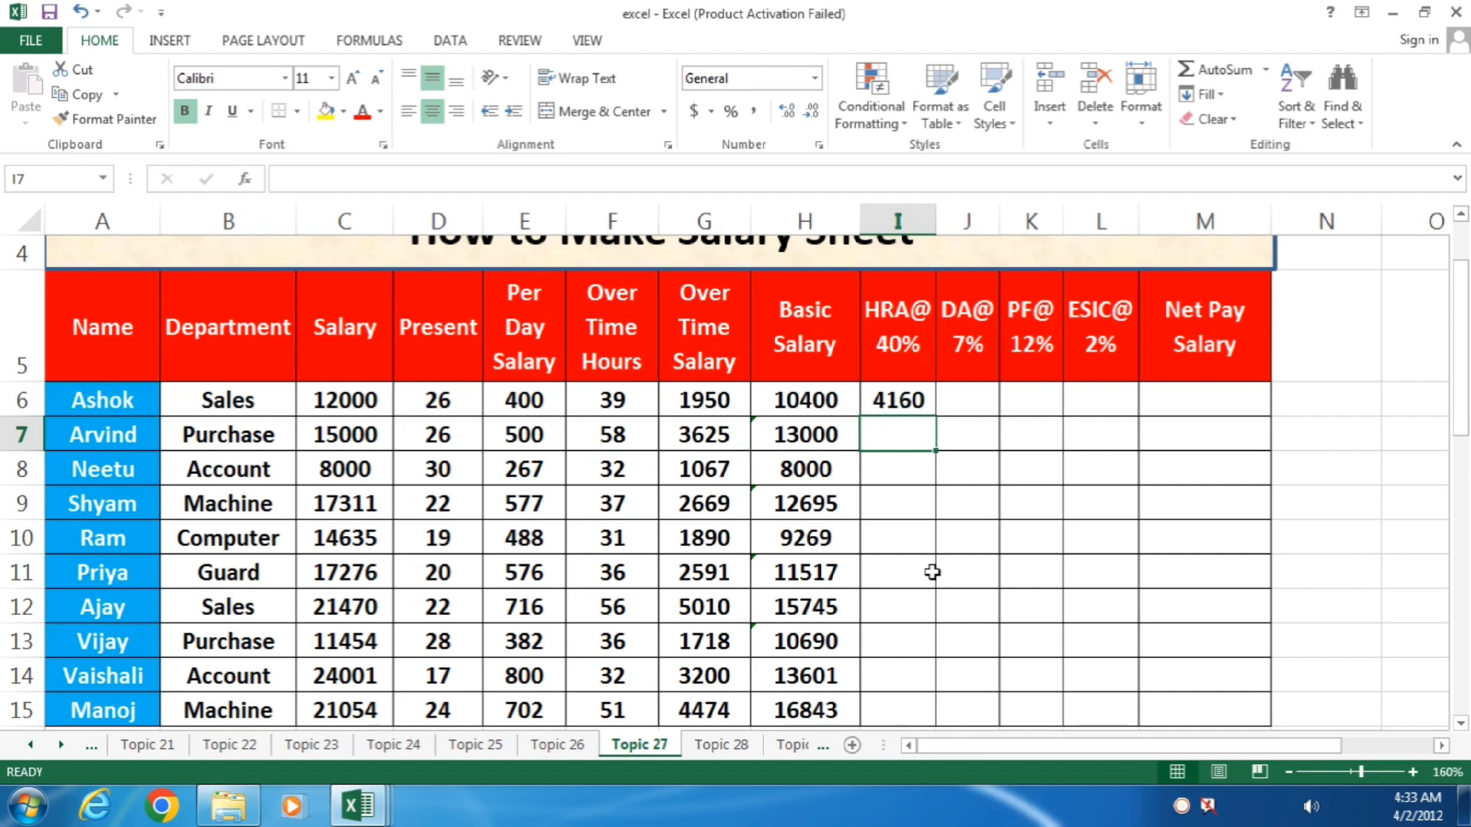
pyautogui.write('=')
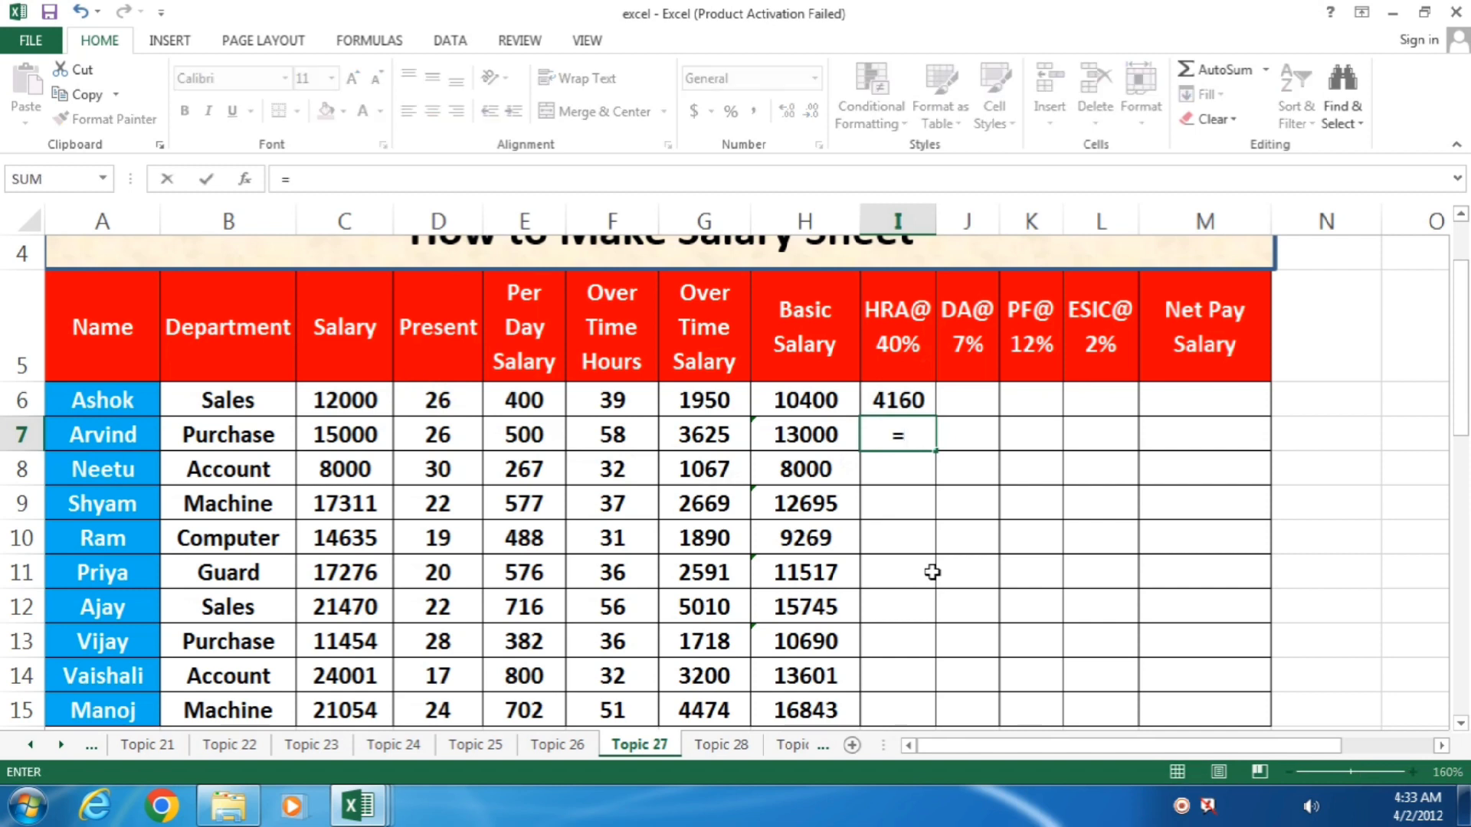
pyautogui.press('Left')
pyautogui.press('Left')
pyautogui.press('Left')
pyautogui.press('Left')
pyautogui.press('Left')
pyautogui.press('Left')
pyautogui.press('Up')
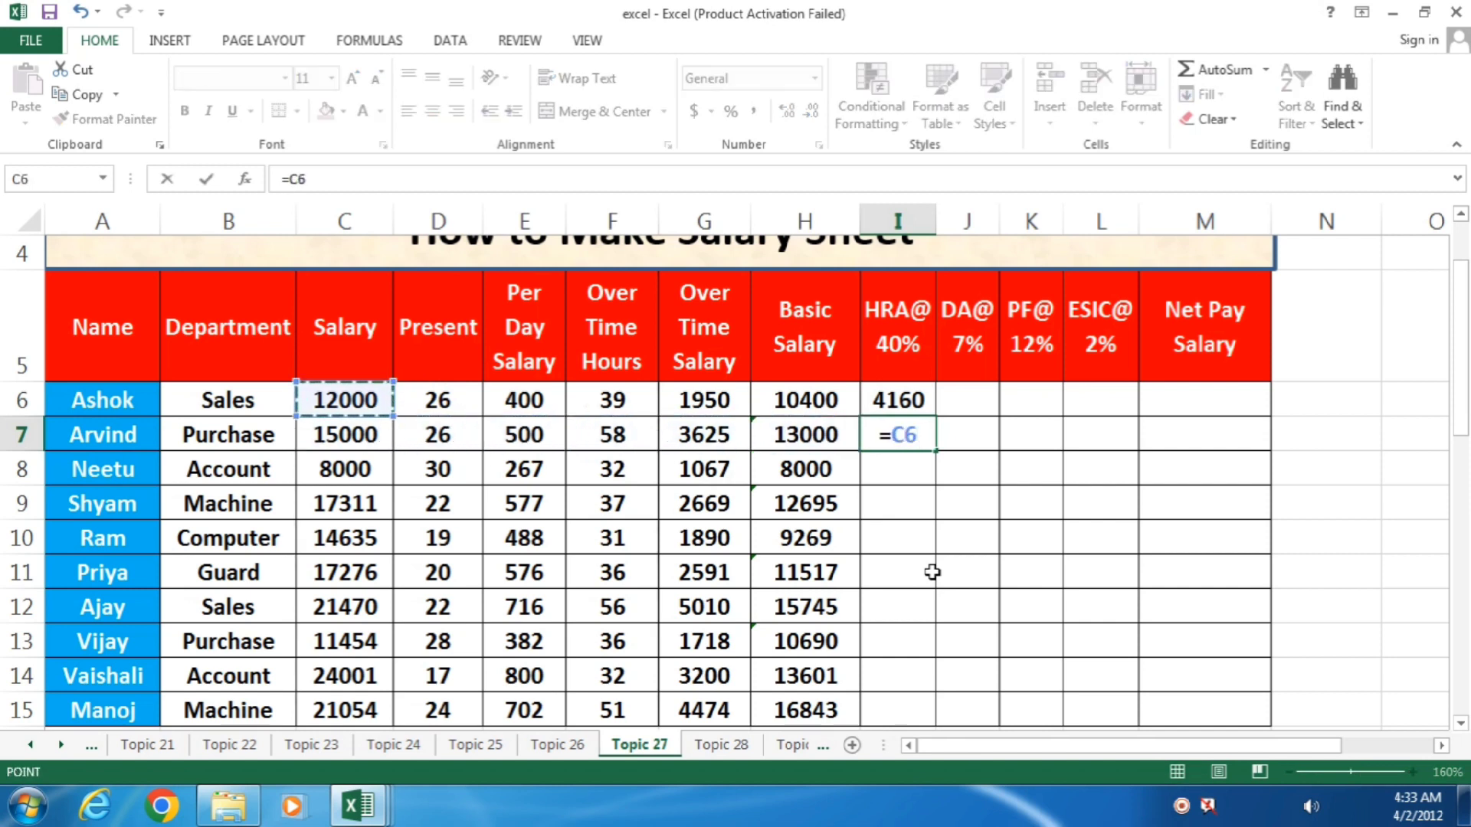
pyautogui.write('*')
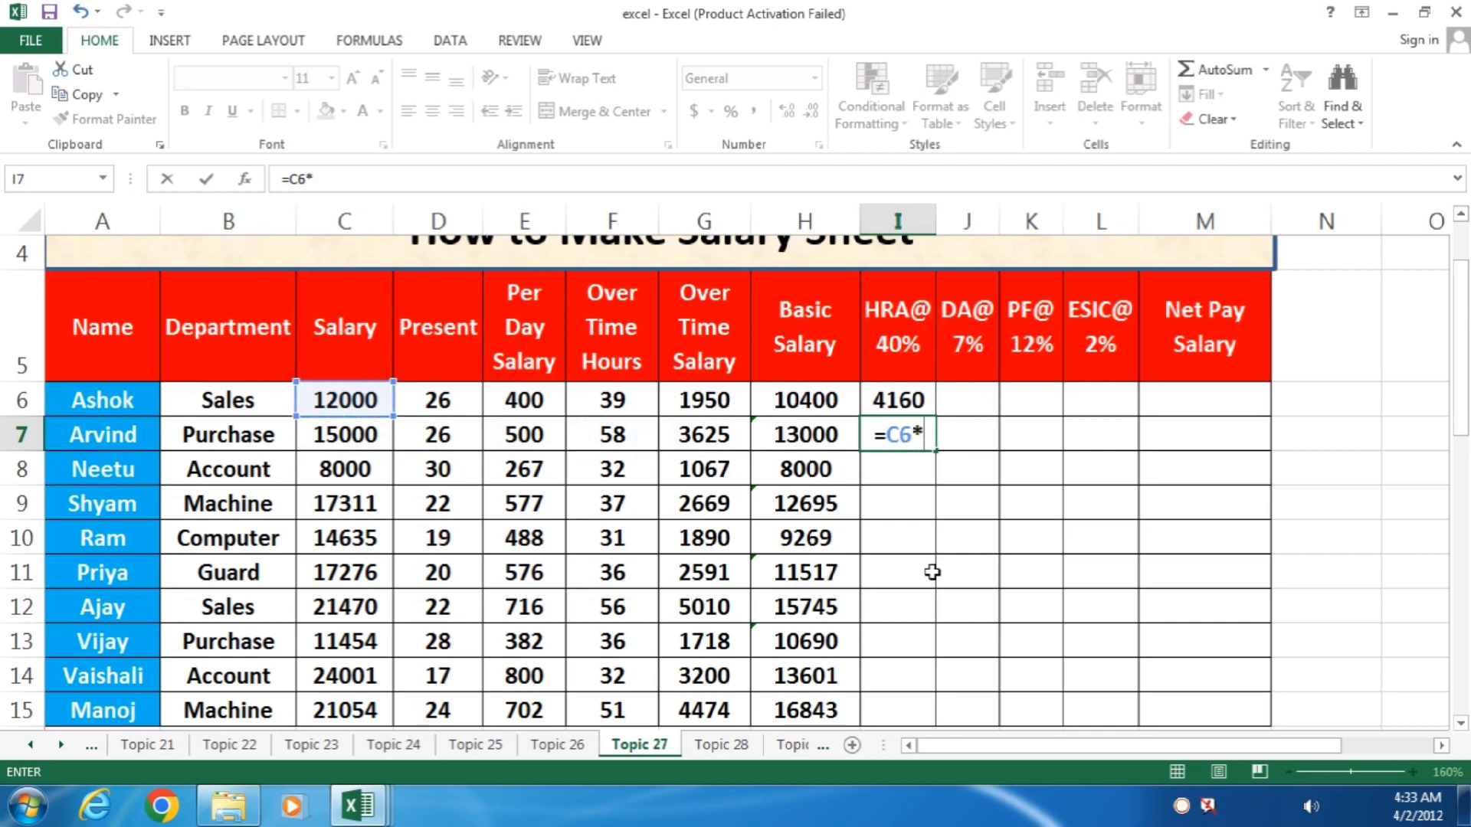
pyautogui.write('40/100')
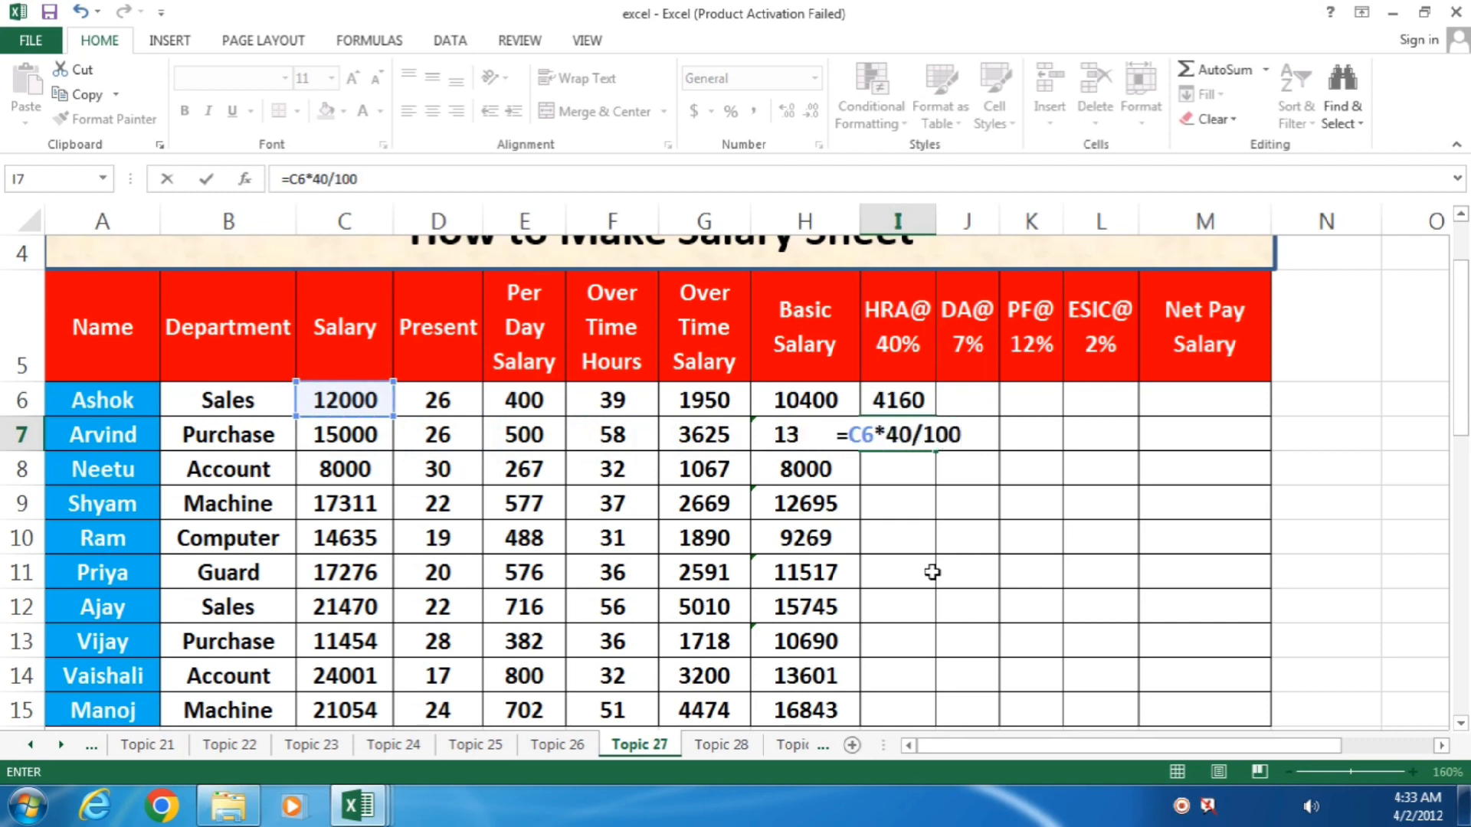
pyautogui.press('Return')
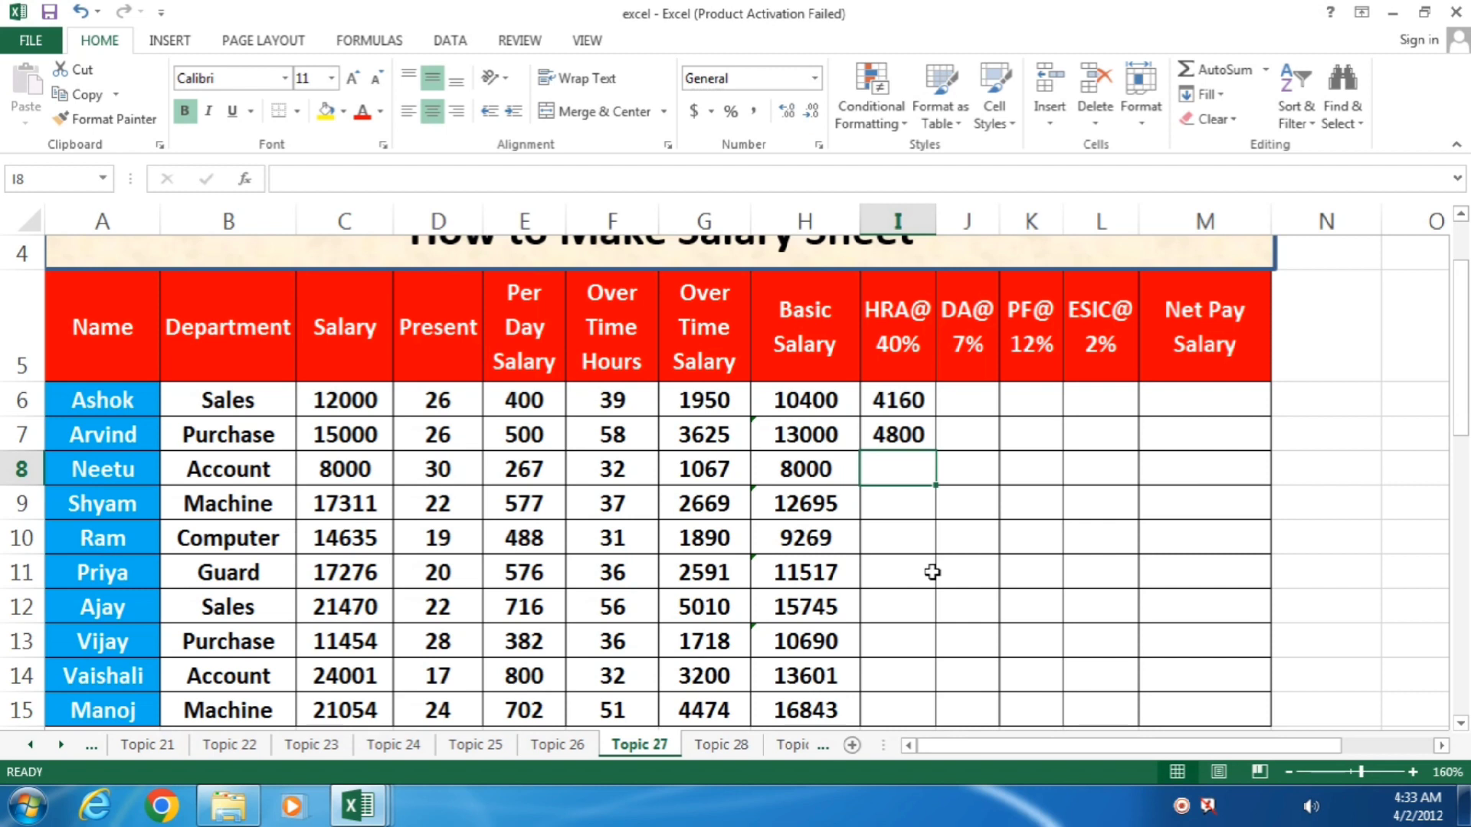
pyautogui.click(925, 437)
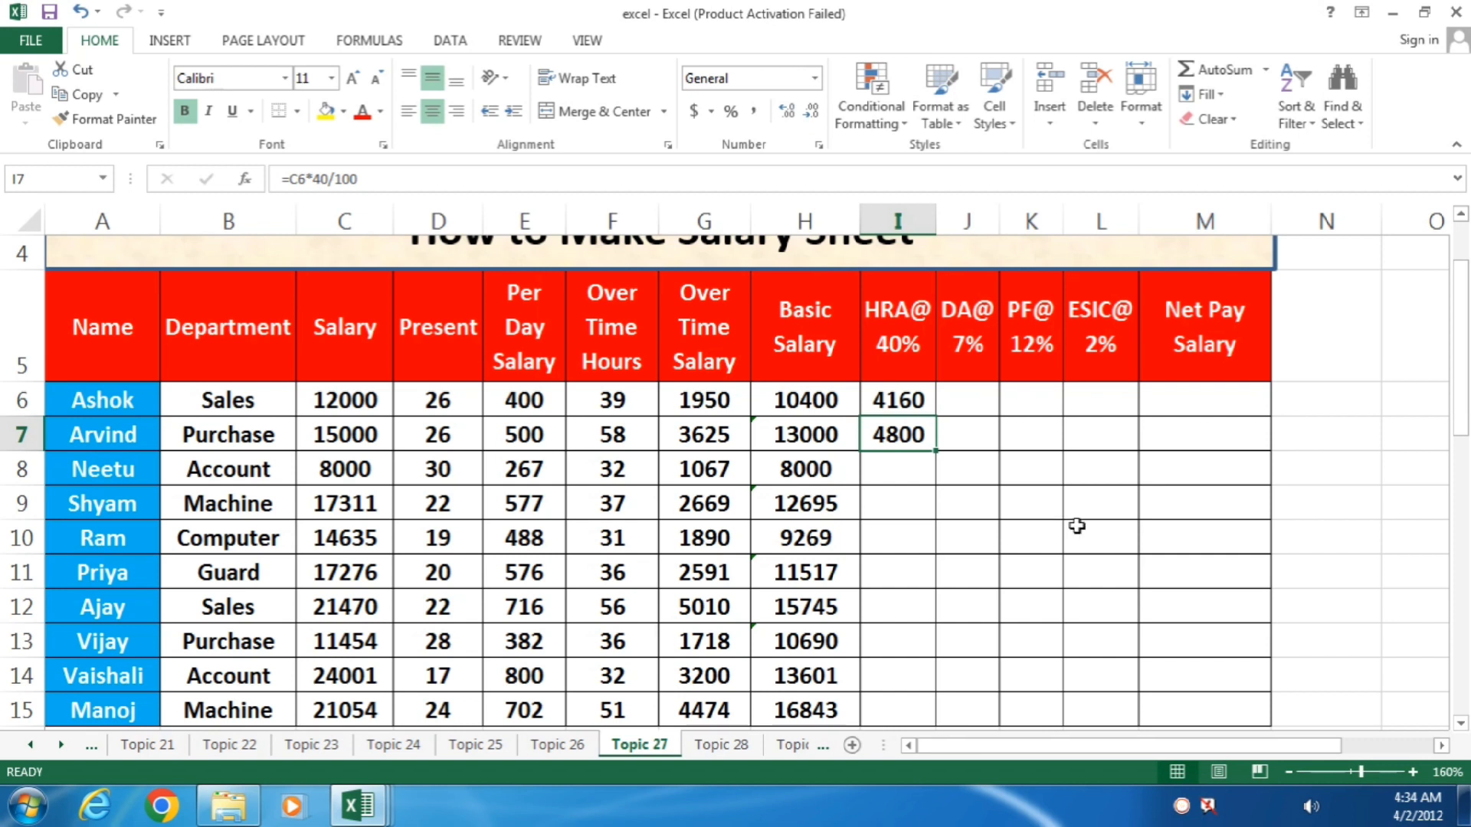
pyautogui.press('Delete')
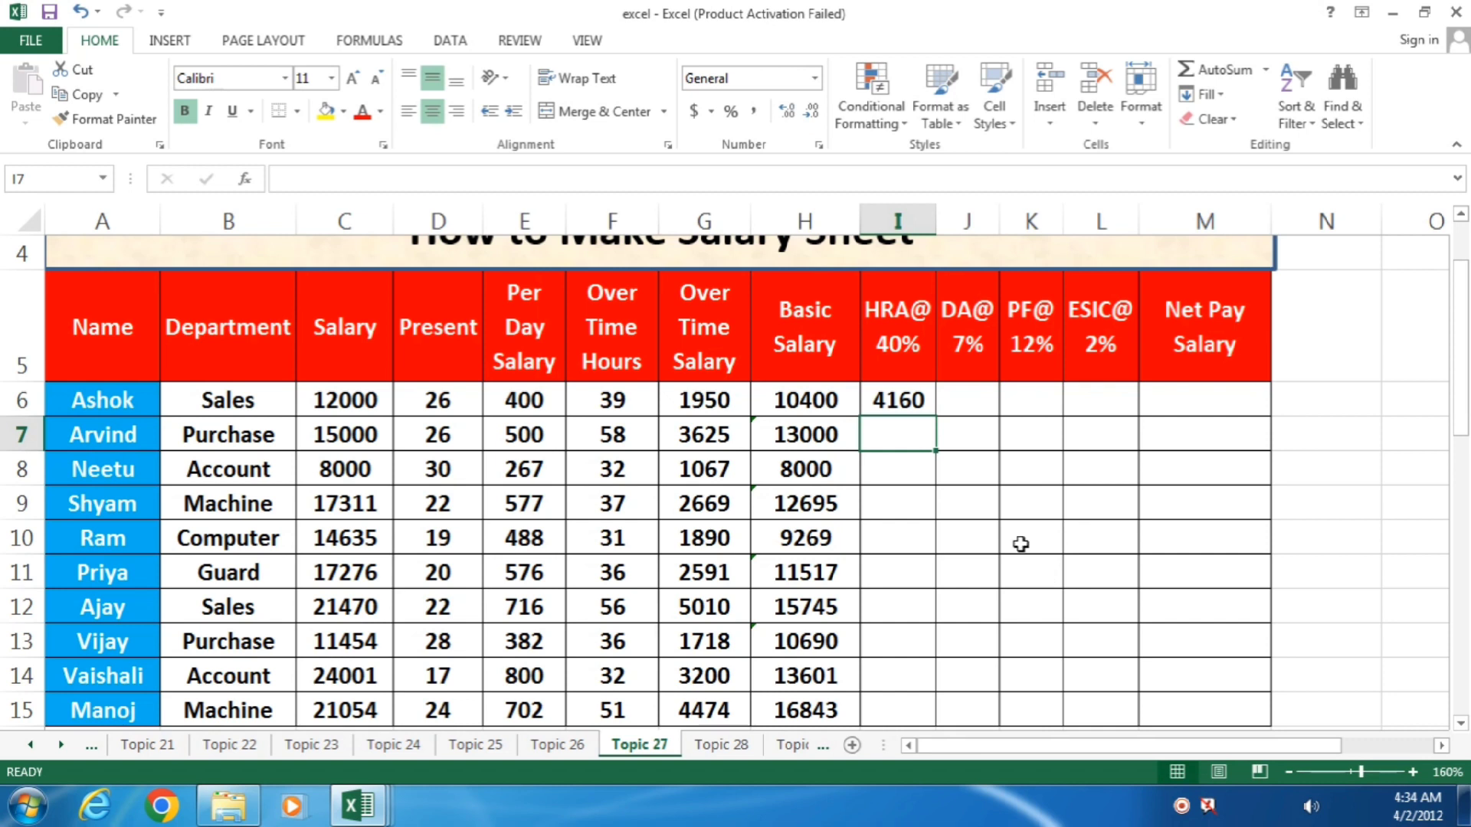
# - Calculate the second employee's HRA in I7 with the formula =H7*40% and fill it down through I15
pyautogui.write('=')
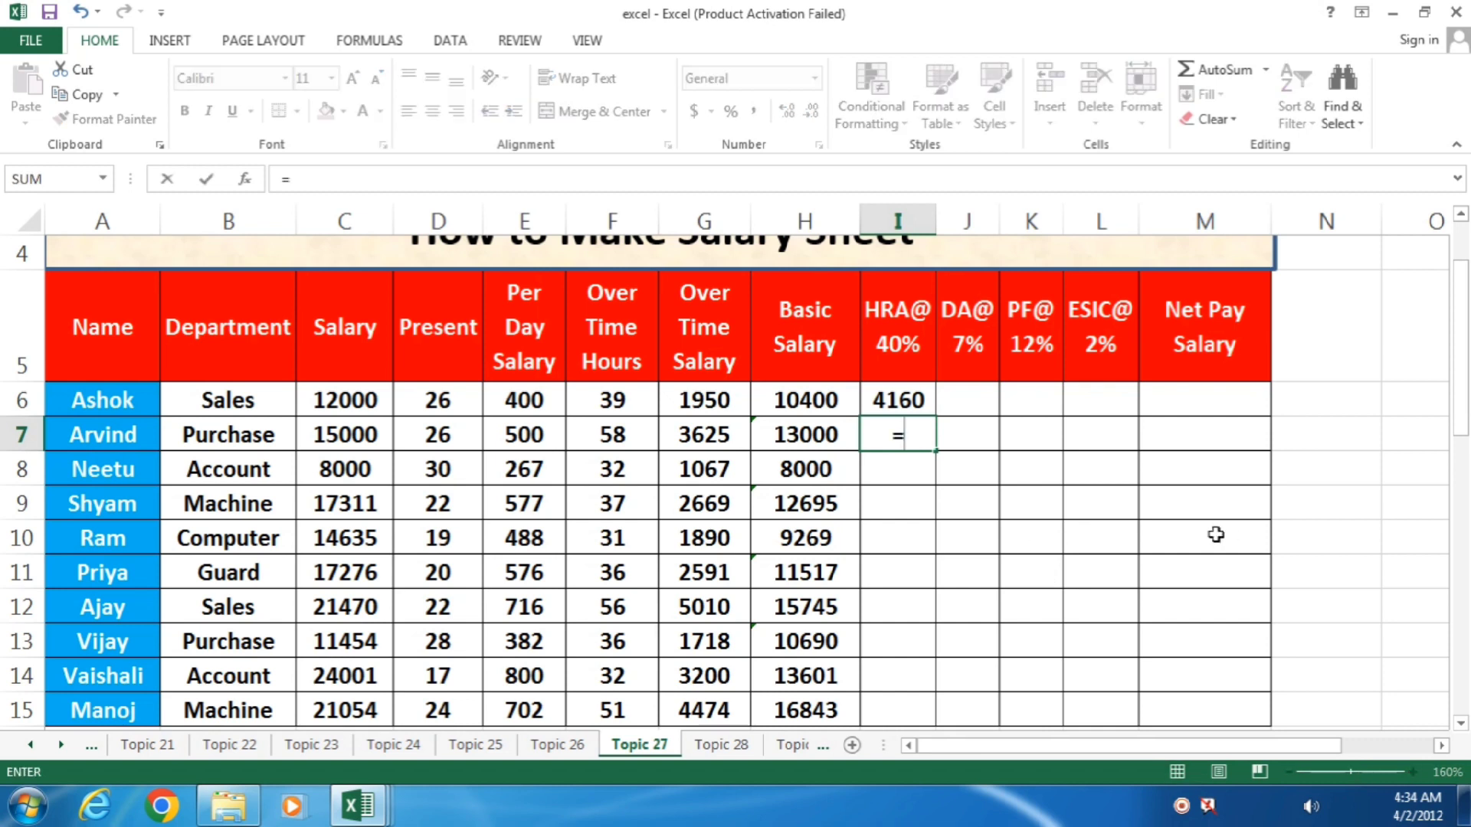
pyautogui.press('Left')
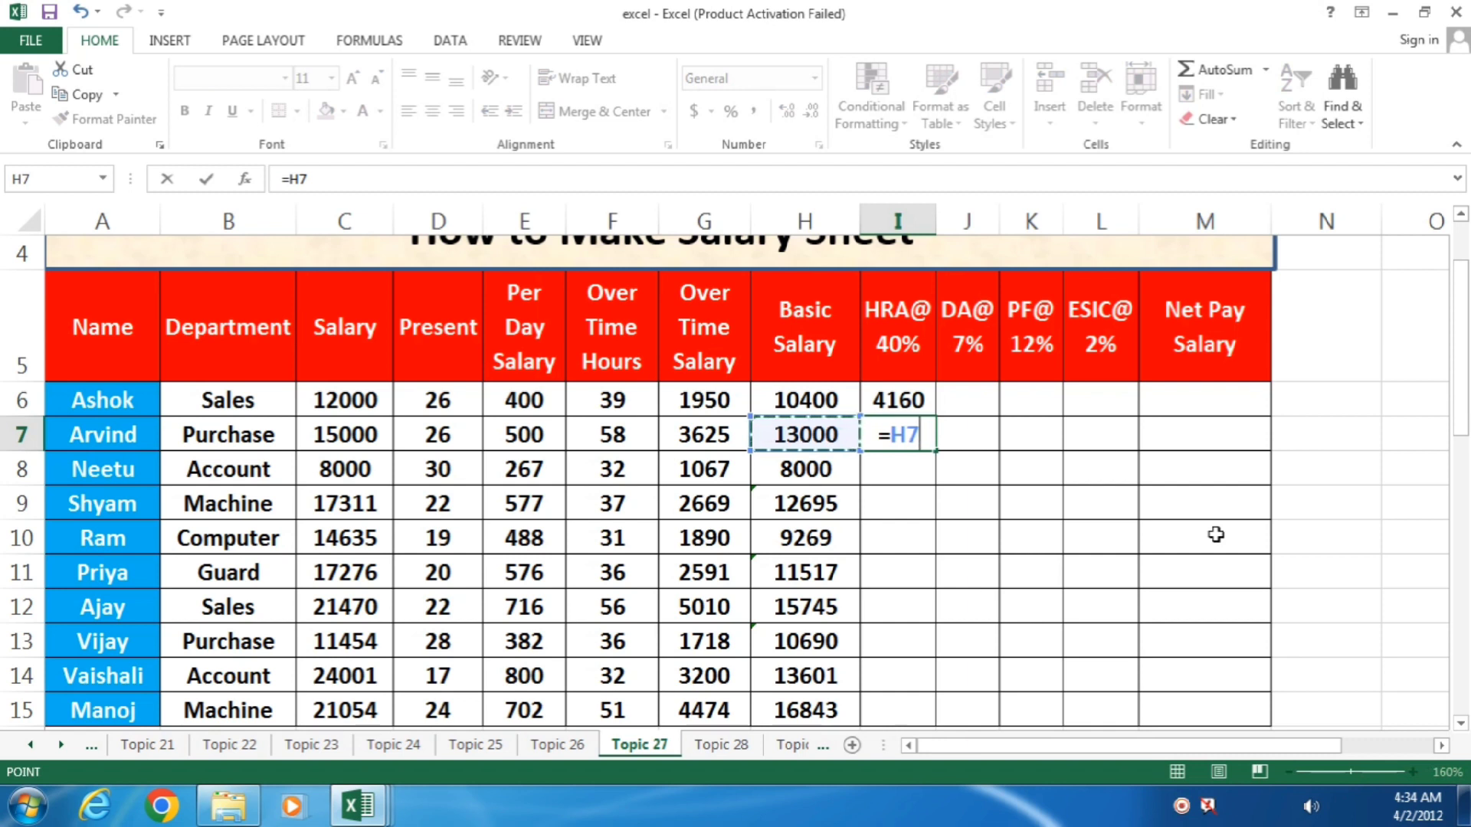
pyautogui.write('*40')
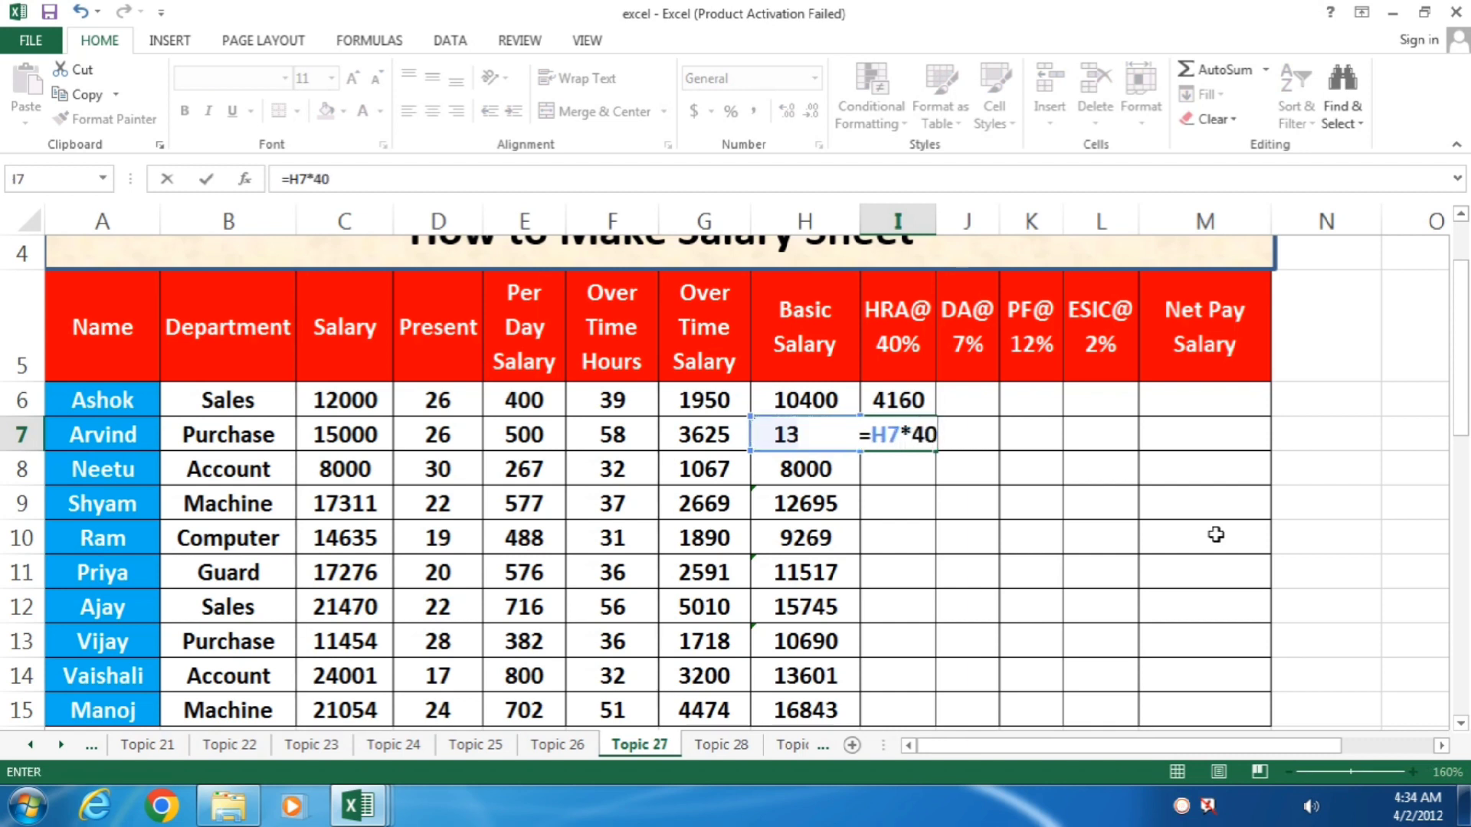
pyautogui.write('%')
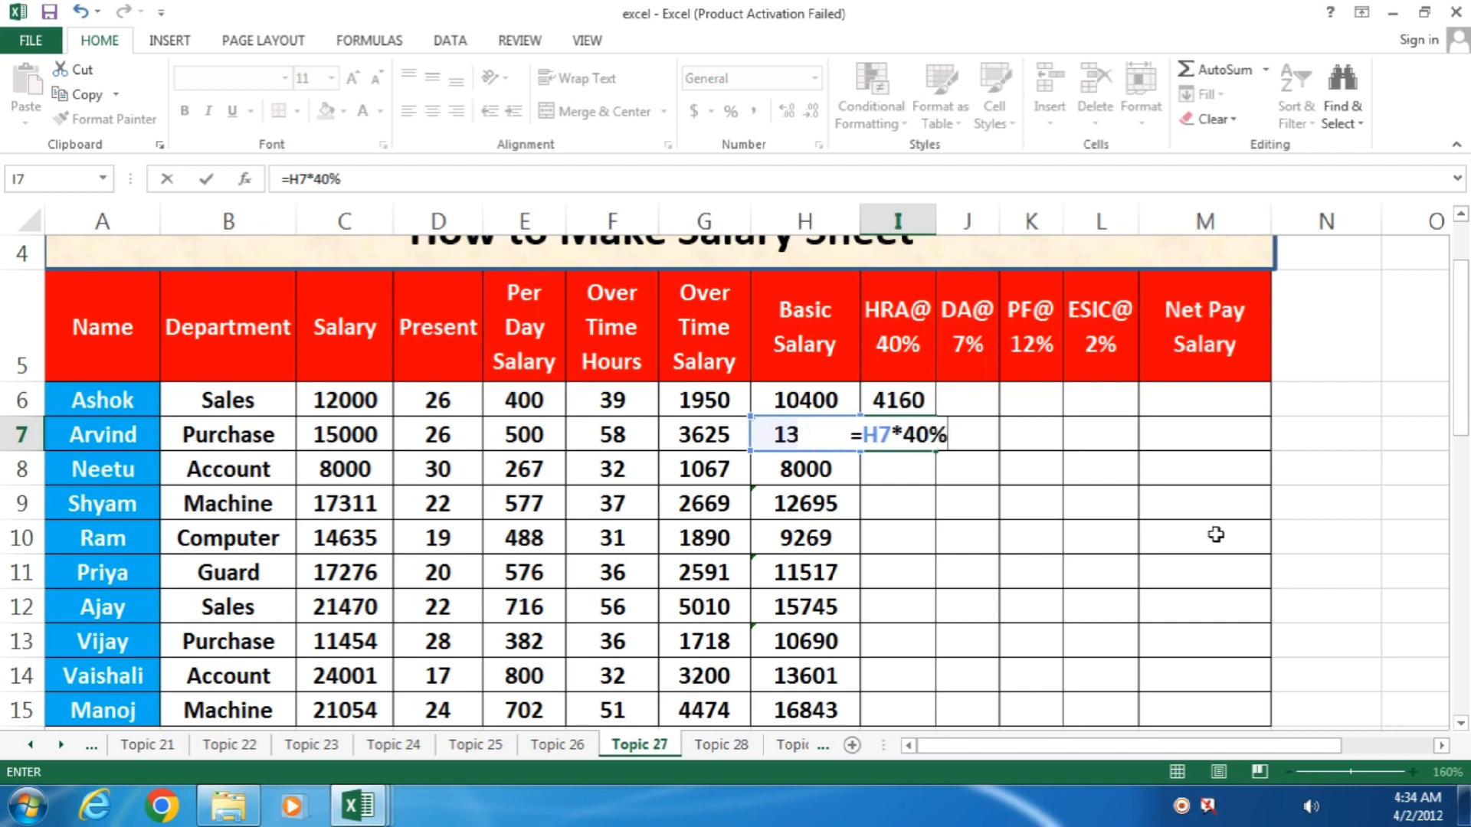
pyautogui.press('Return')
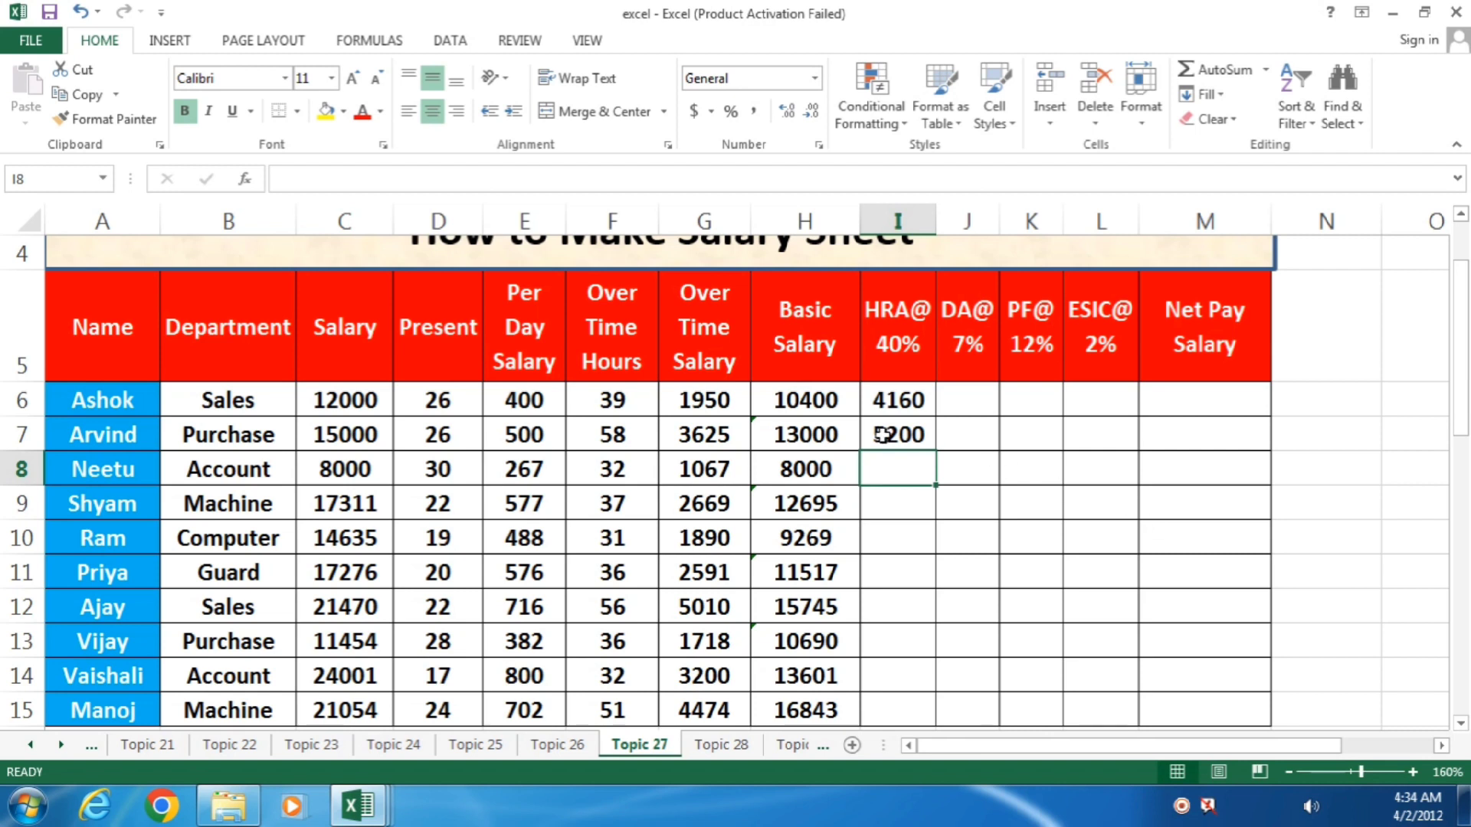
pyautogui.click(919, 442)
pyautogui.moveTo(938, 452); pyautogui.dragTo(911, 722)
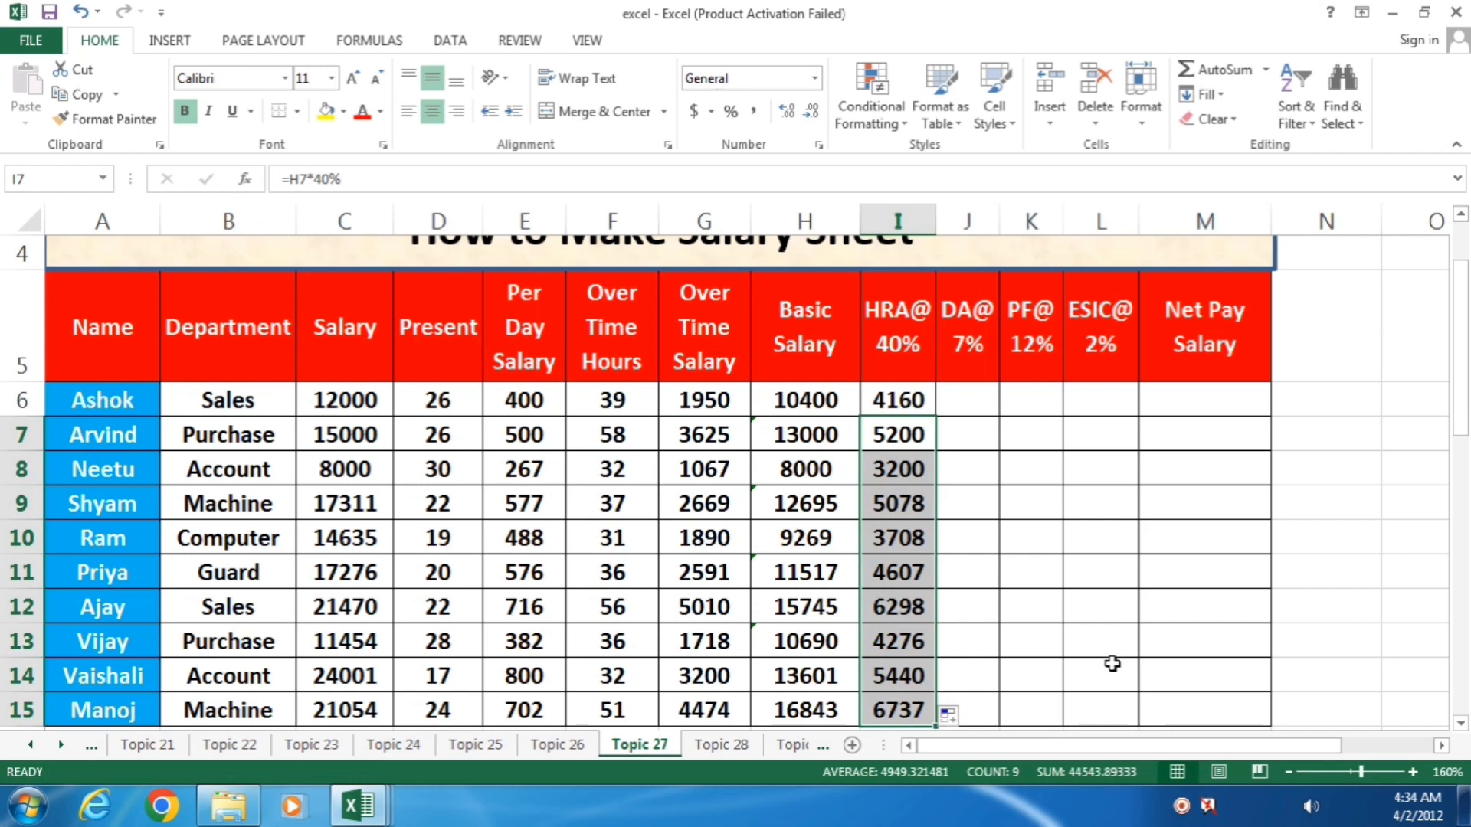
# - Calculate the first employee's DA in J6 with the formula =H6*7/100 and fill it down through J15
pyautogui.click(964, 399)
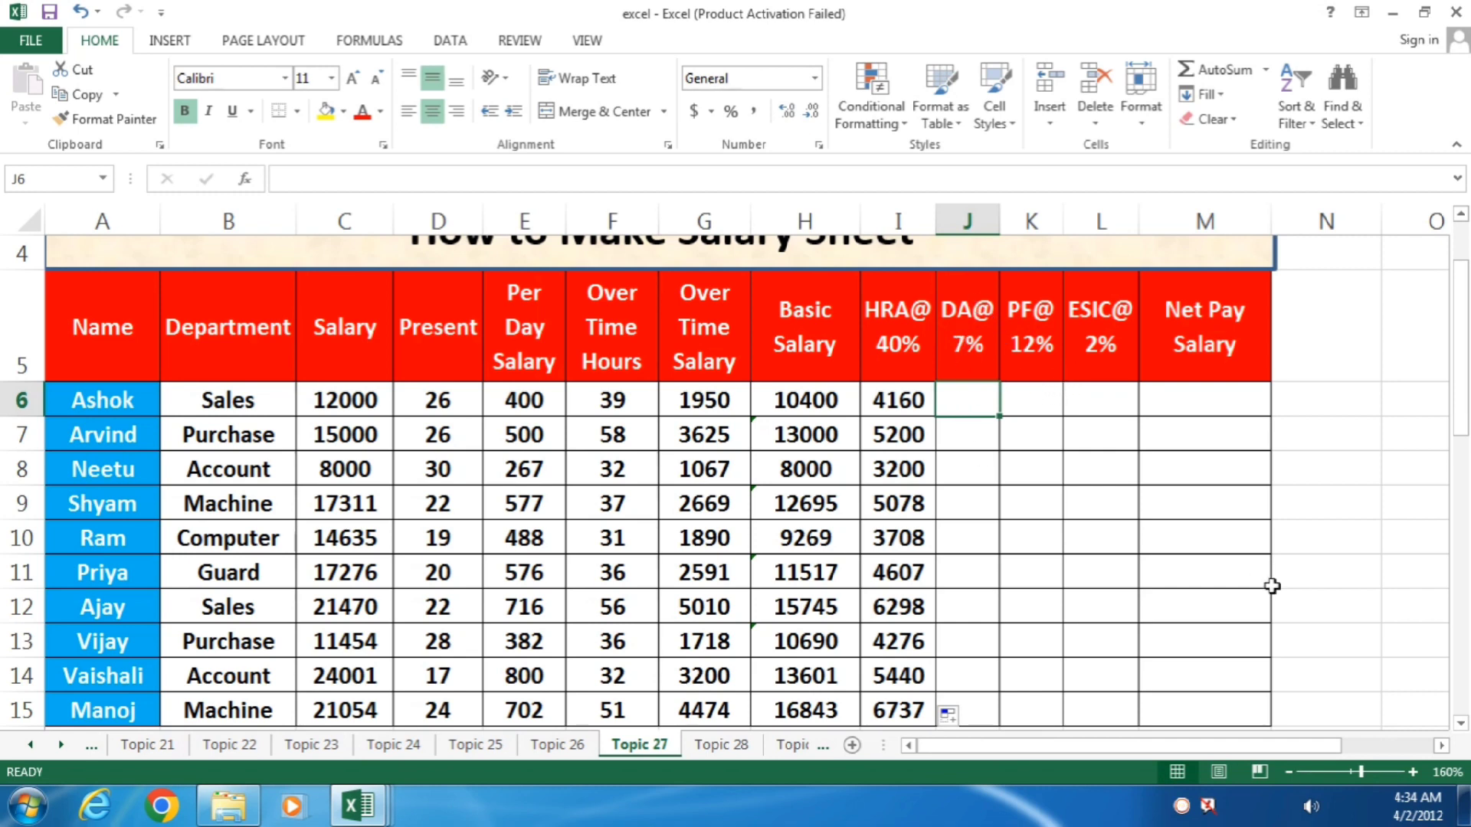
pyautogui.write('=')
pyautogui.press('Left')
pyautogui.press('Left')
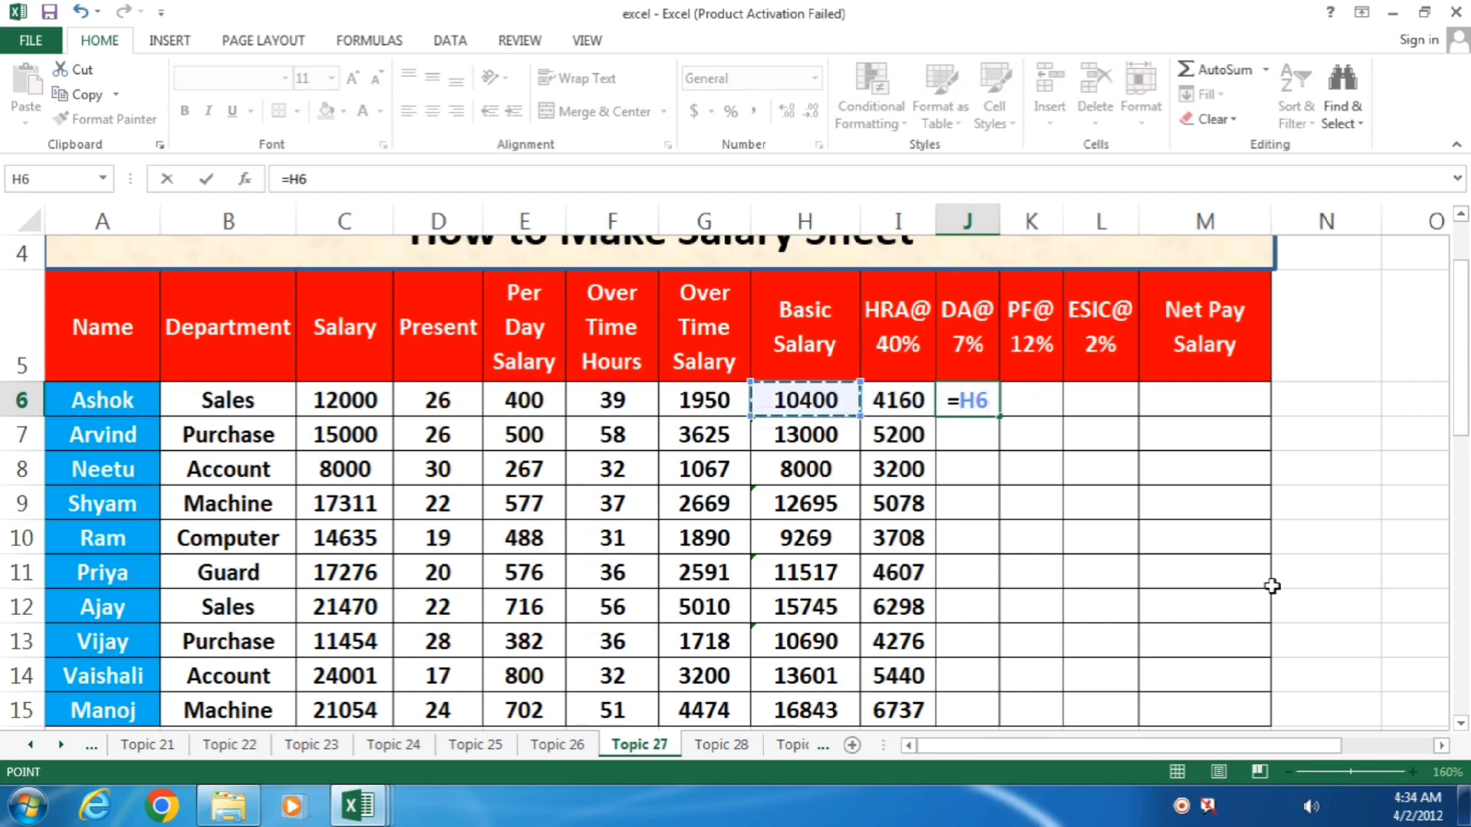
pyautogui.write('*7/')
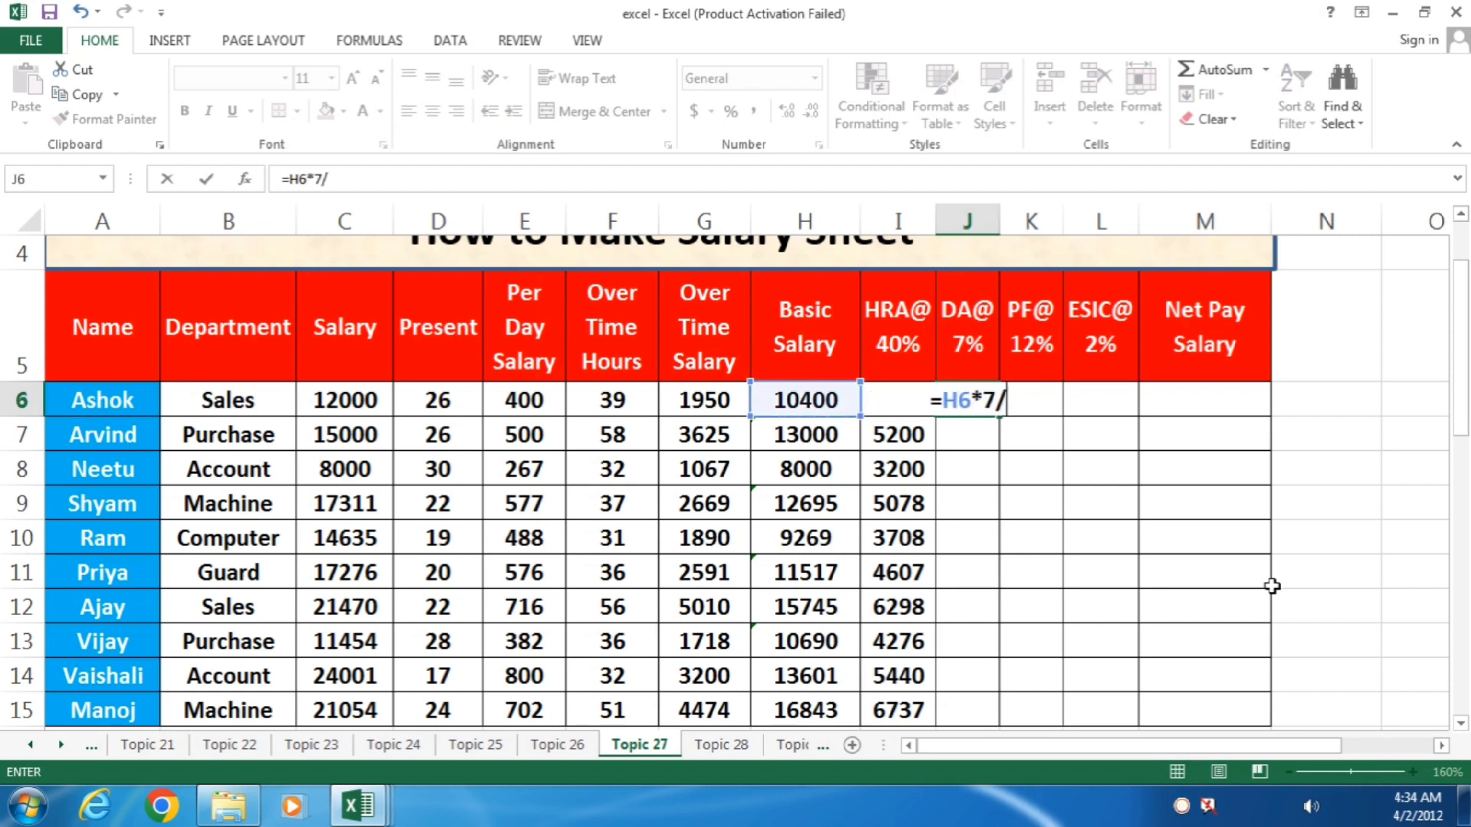
pyautogui.write('100')
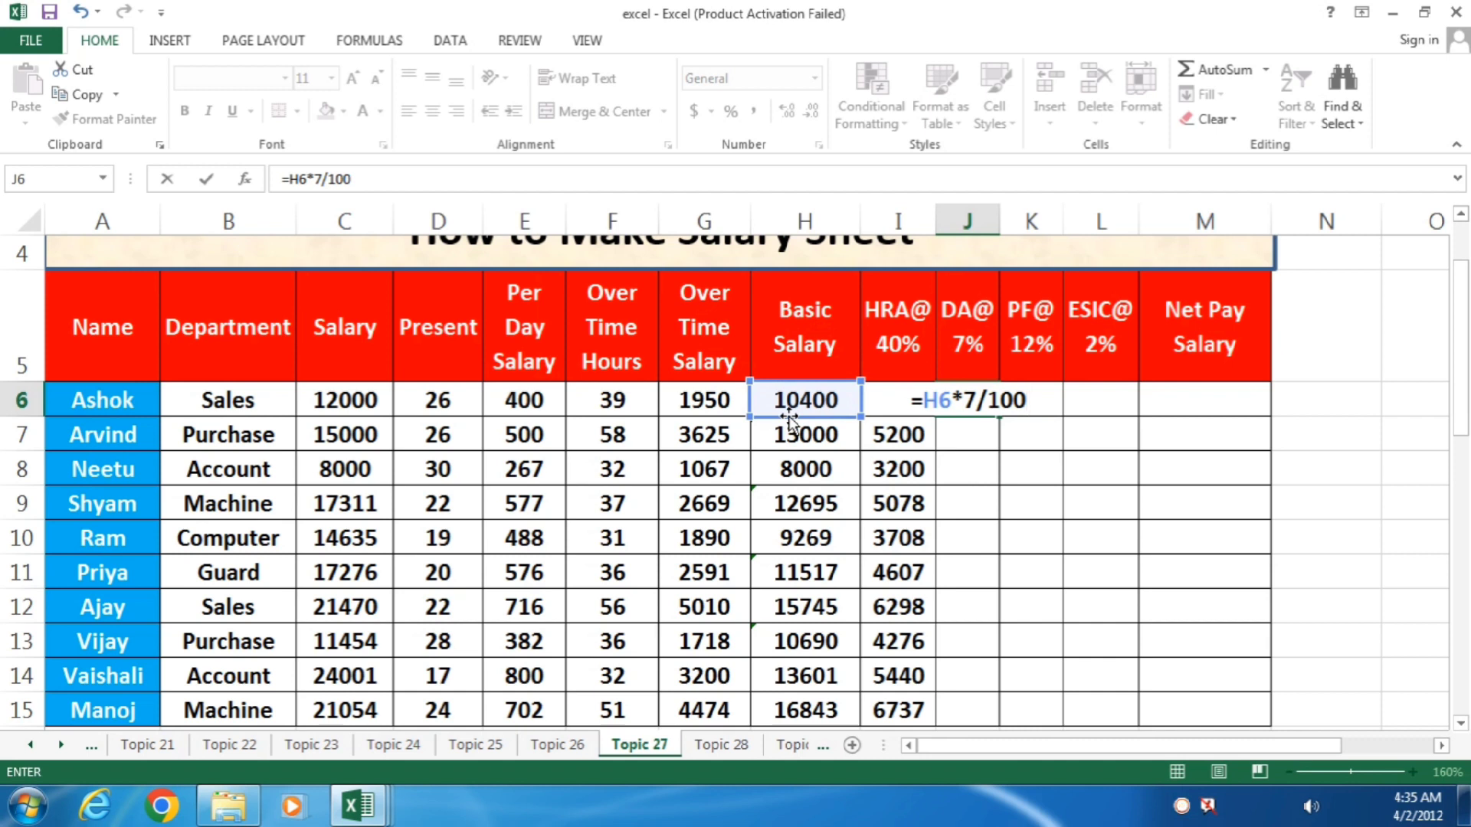
pyautogui.press('Return')
pyautogui.click(986, 402)
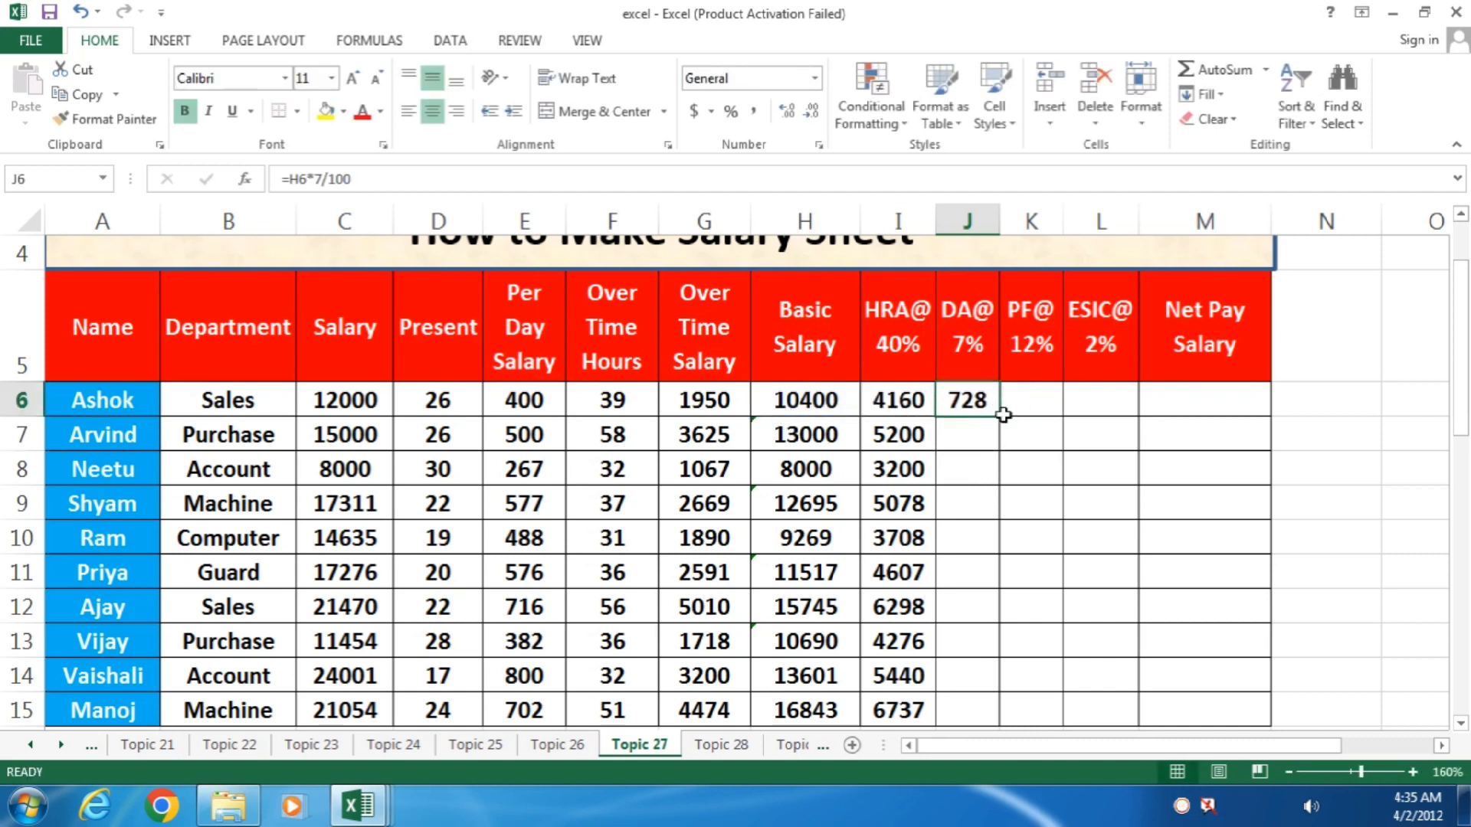
pyautogui.moveTo(1002, 416); pyautogui.dragTo(983, 718)
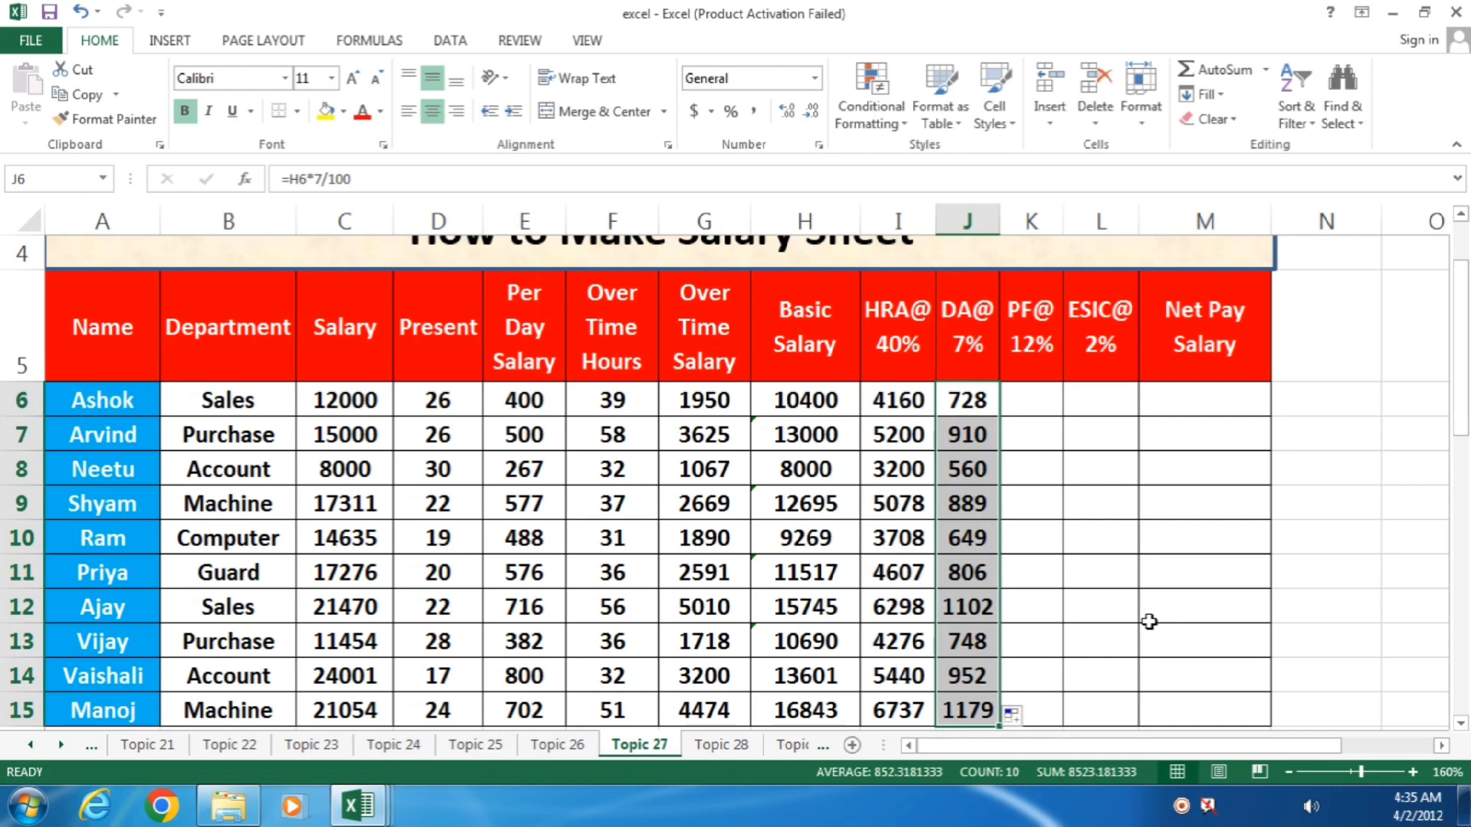
# - Enter the example amount 2400 in both E44 and E45 in the empty area below the salary table
pyautogui.click(1036, 403)
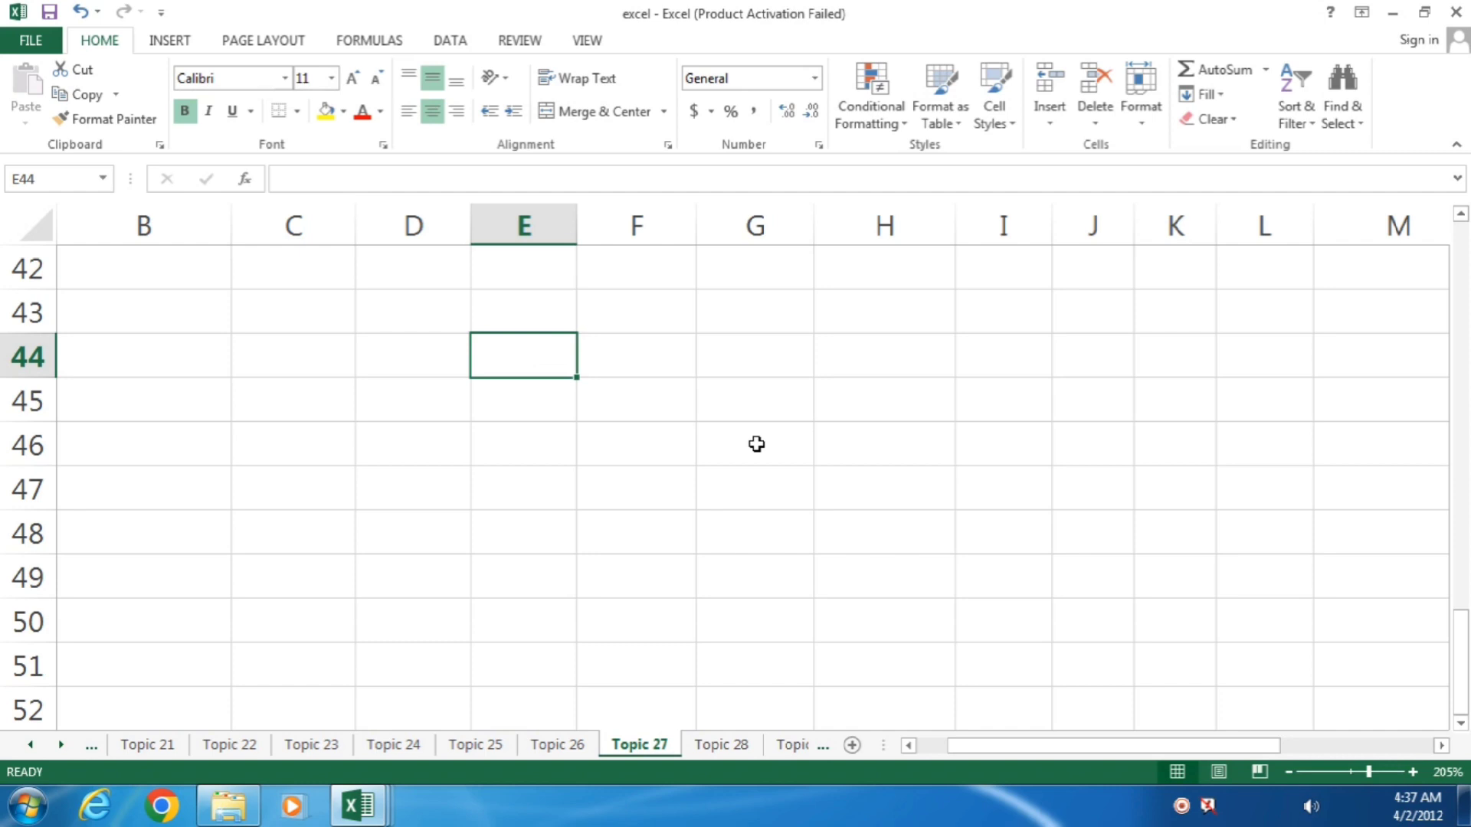
pyautogui.write('2400')
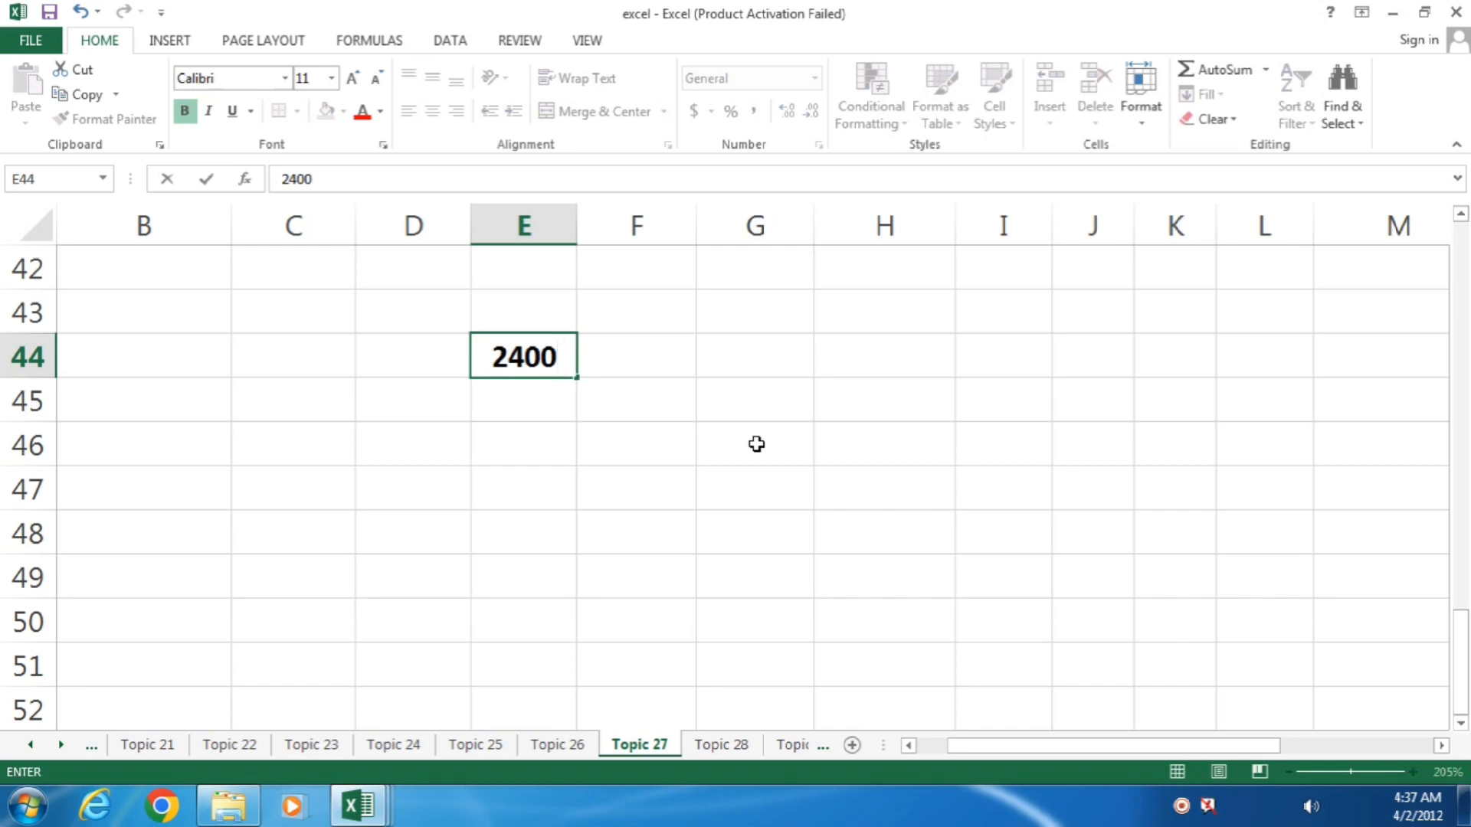
pyautogui.press('Return')
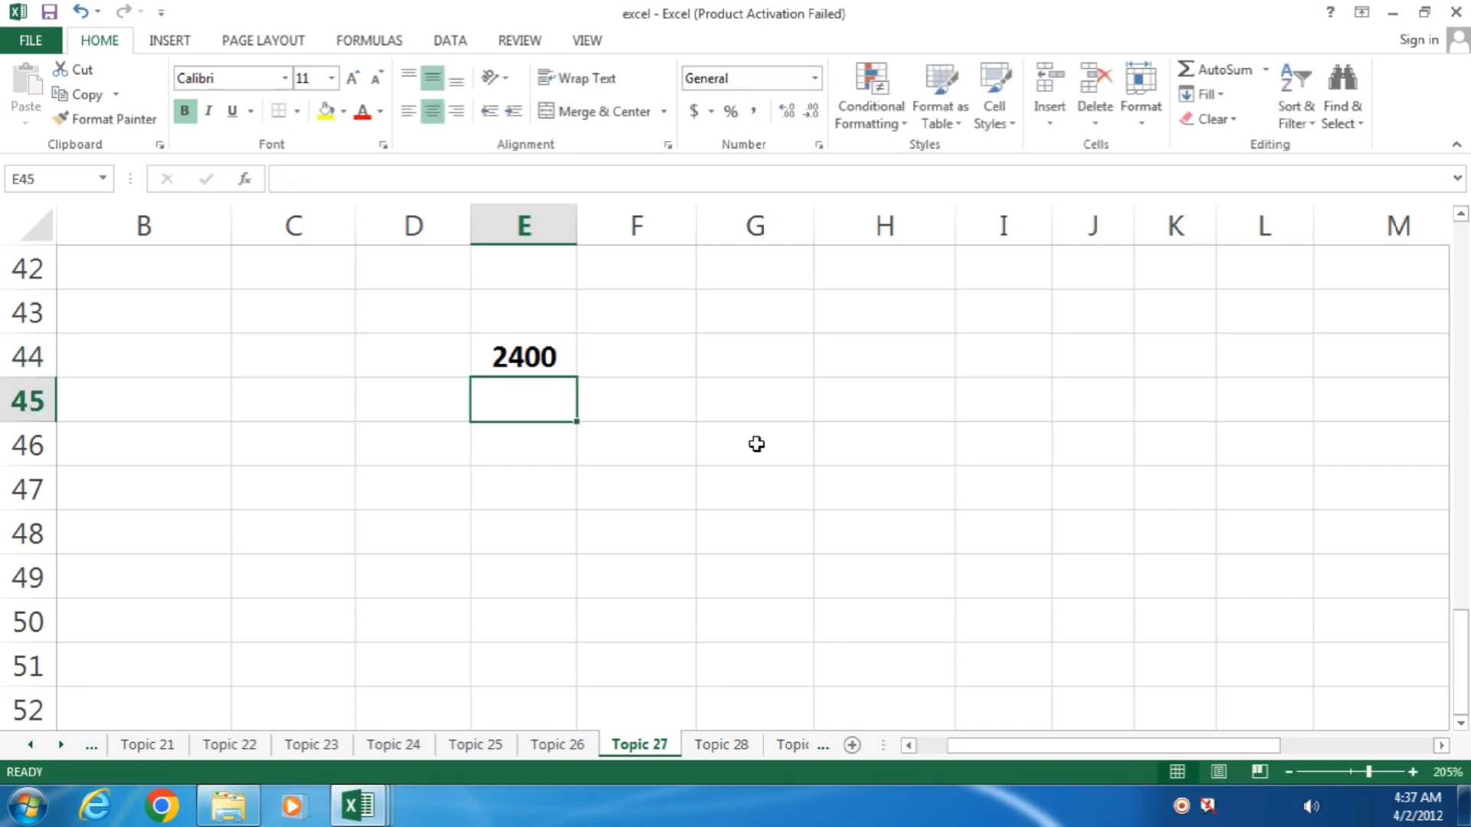
pyautogui.write('2400')
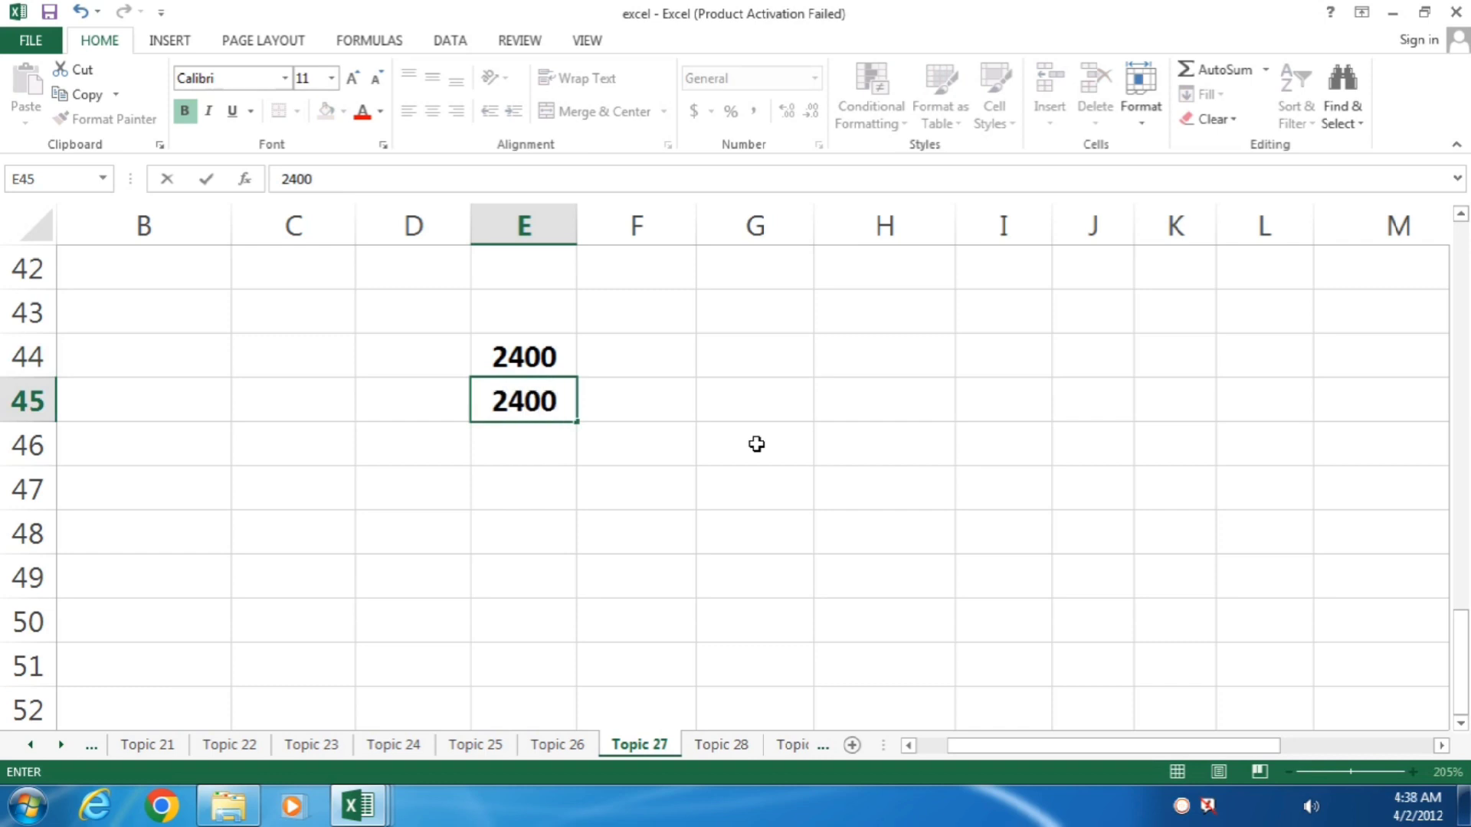
pyautogui.press('Return')
# - Add the two example amounts in E46 with the formula =E44+E45
pyautogui.write('=')
pyautogui.press('Up')
pyautogui.press('Up')
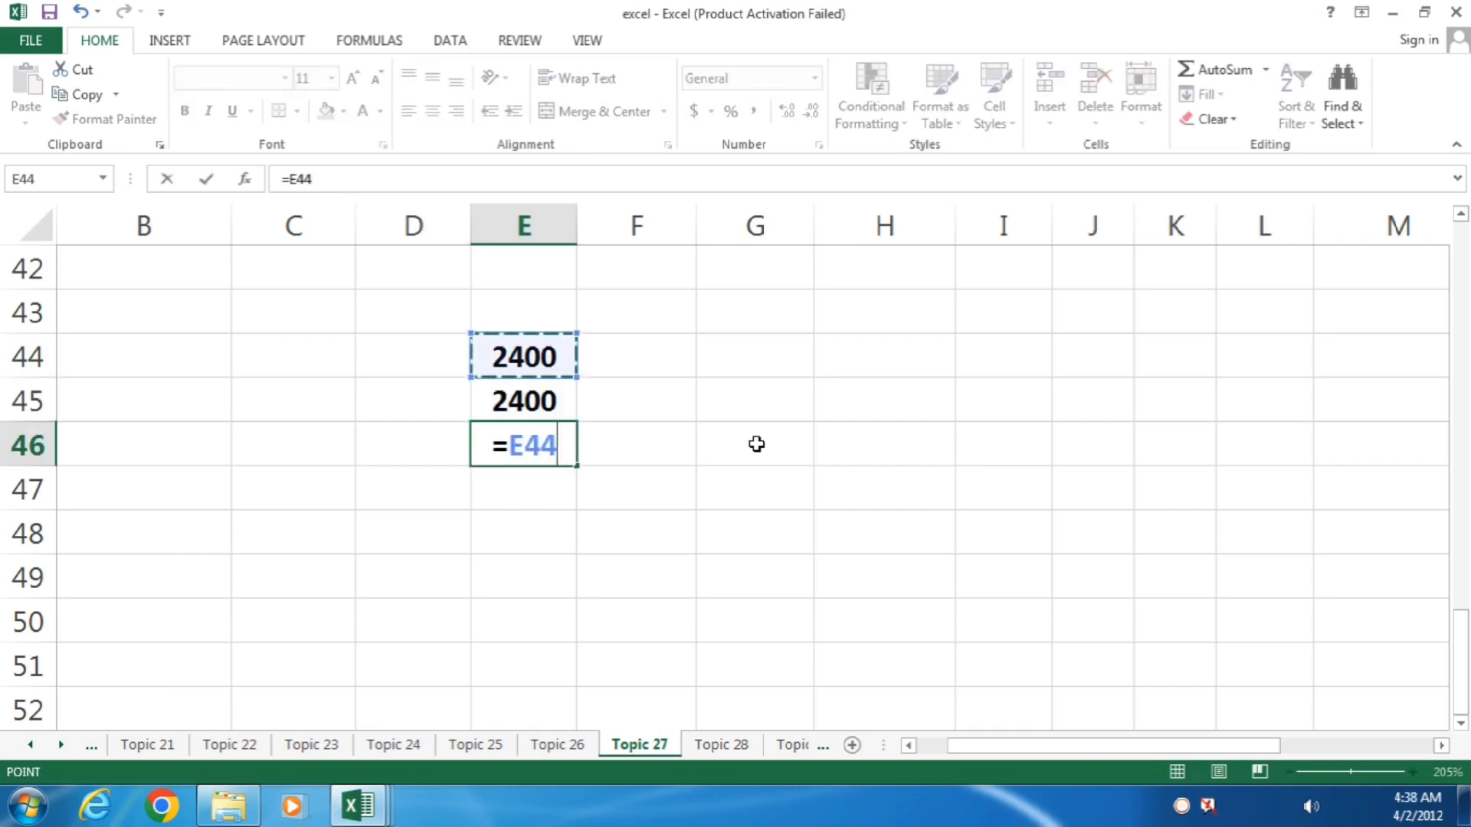
pyautogui.write('+')
pyautogui.press('Up')
pyautogui.press('Return')
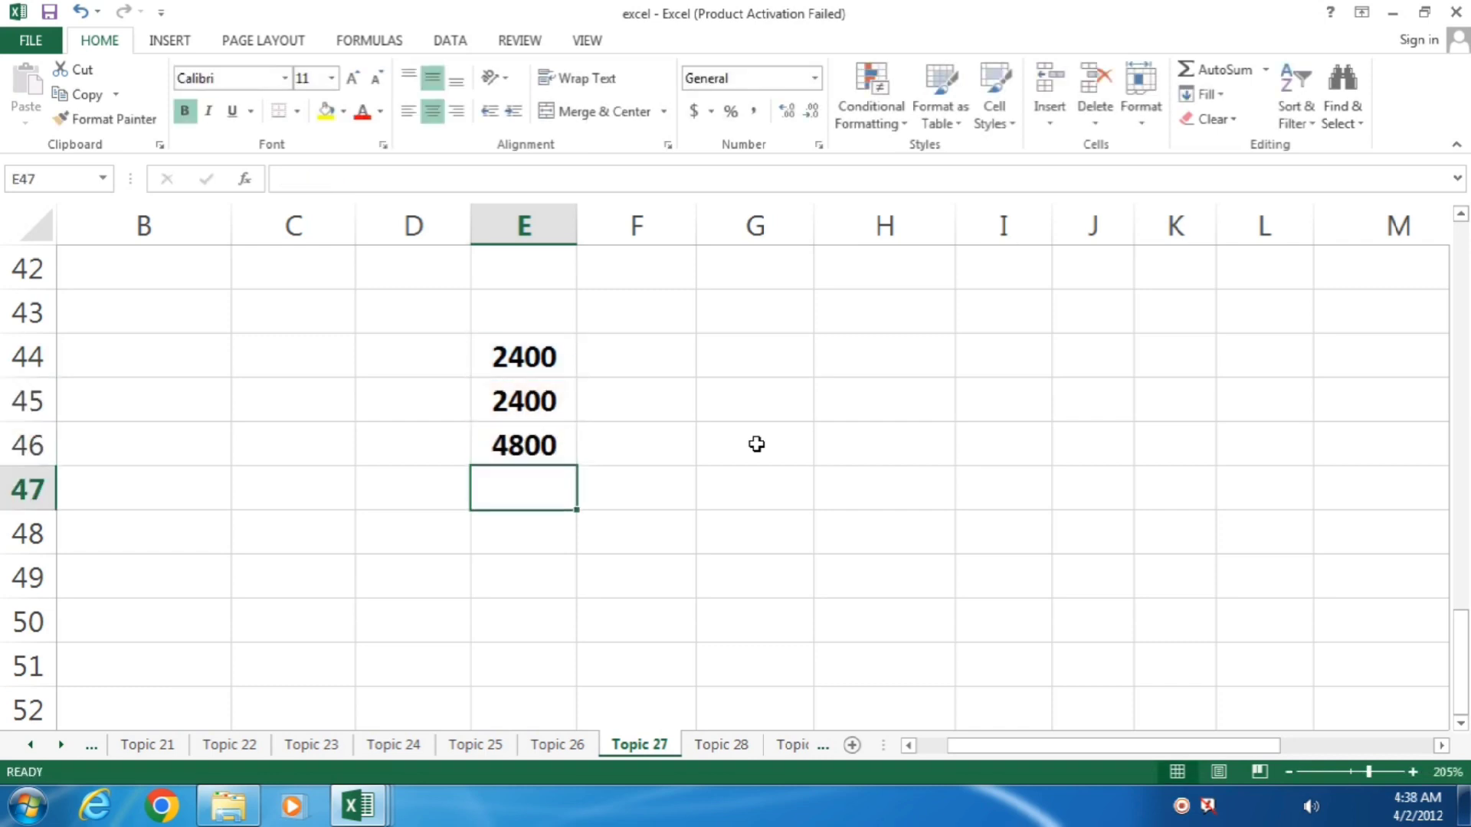
pyautogui.write('=')
pyautogui.press('Up')
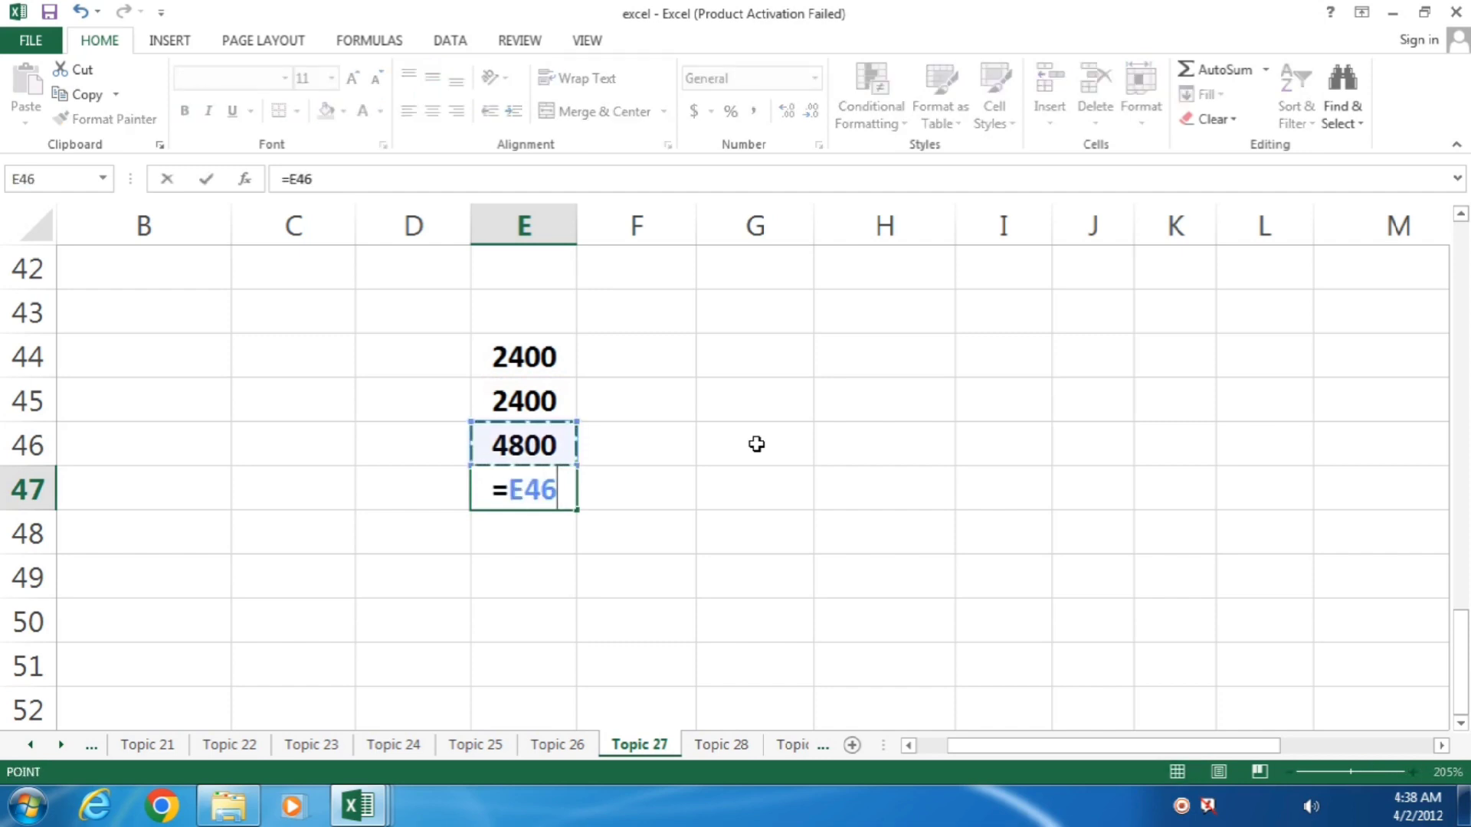
pyautogui.write('*12')
pyautogui.press('Return')
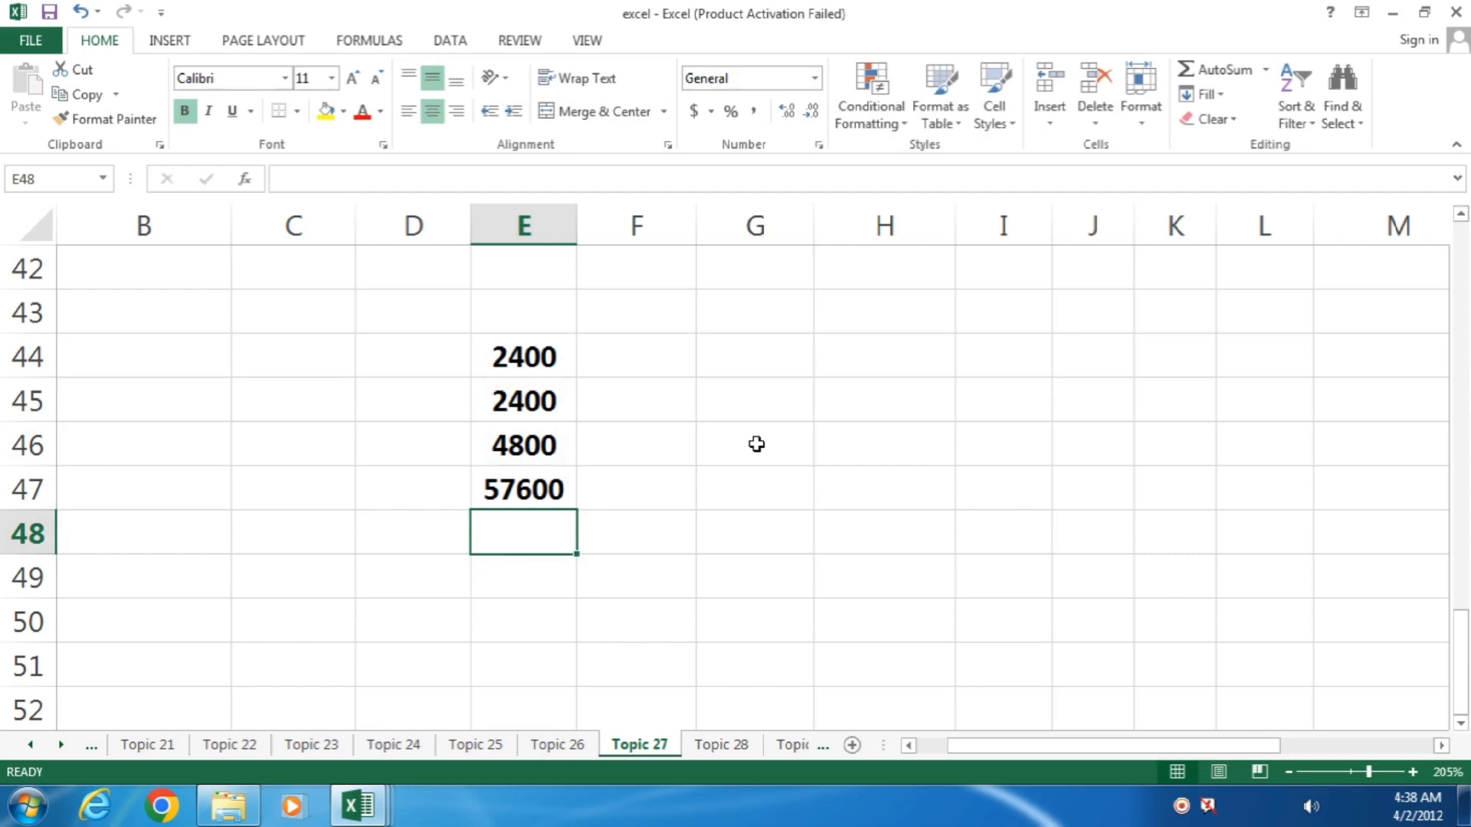
pyautogui.press('Up')
pyautogui.press('Delete')
# - Calculate the twelve-month amount in E47 with the formula =E46*12
pyautogui.write('=')
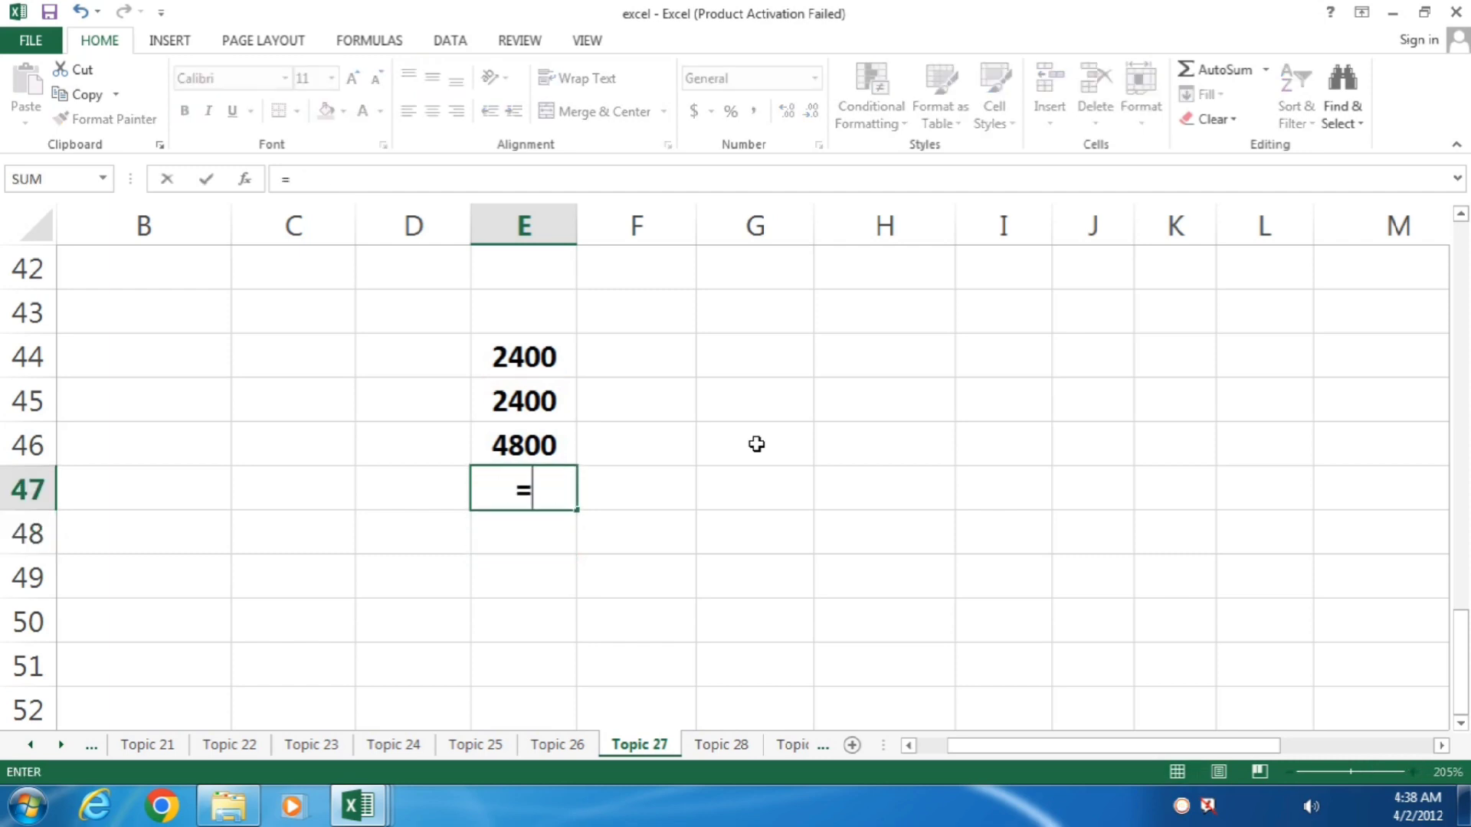
pyautogui.press('Up')
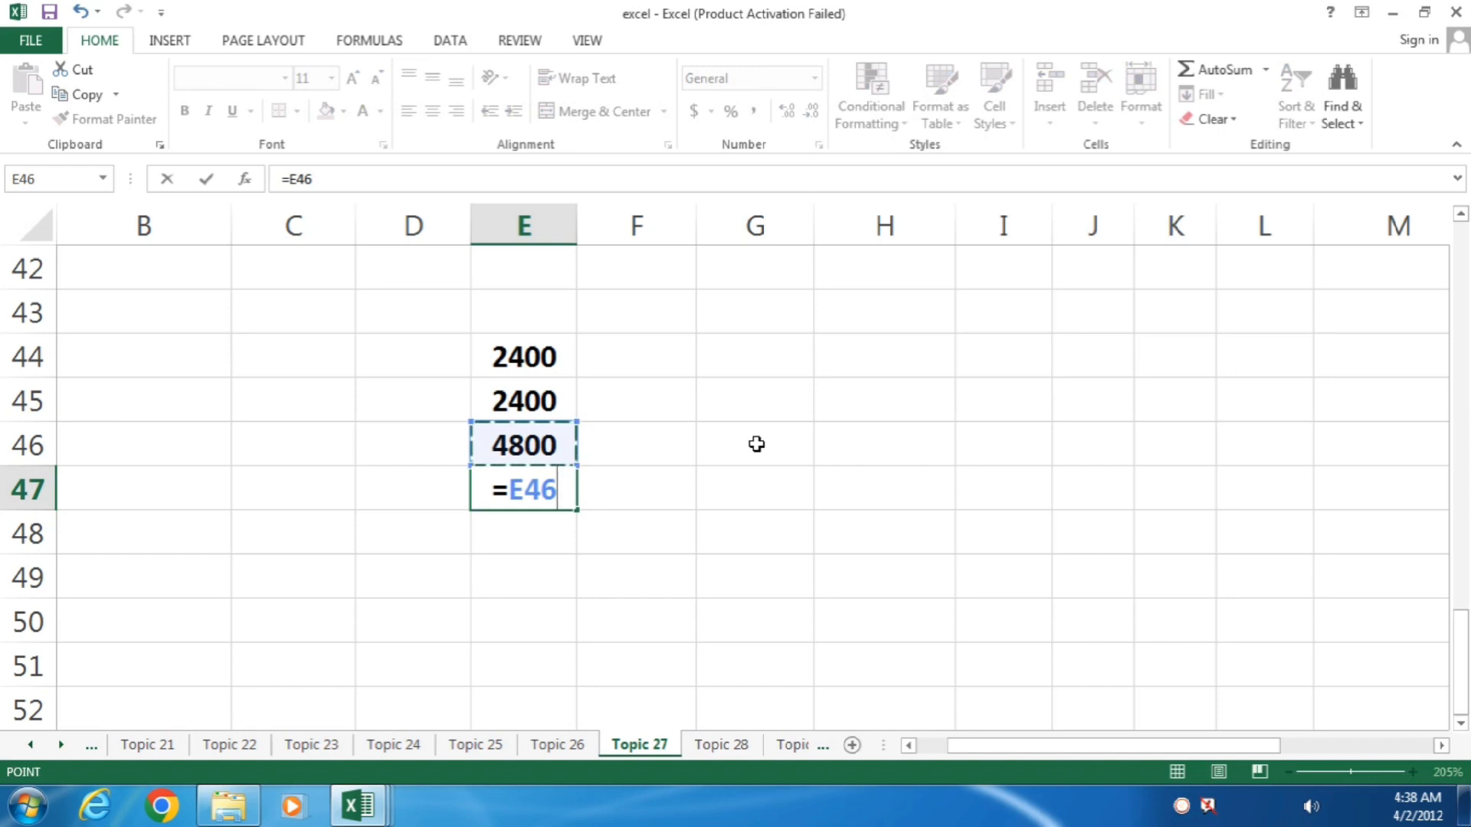
pyautogui.write('*12')
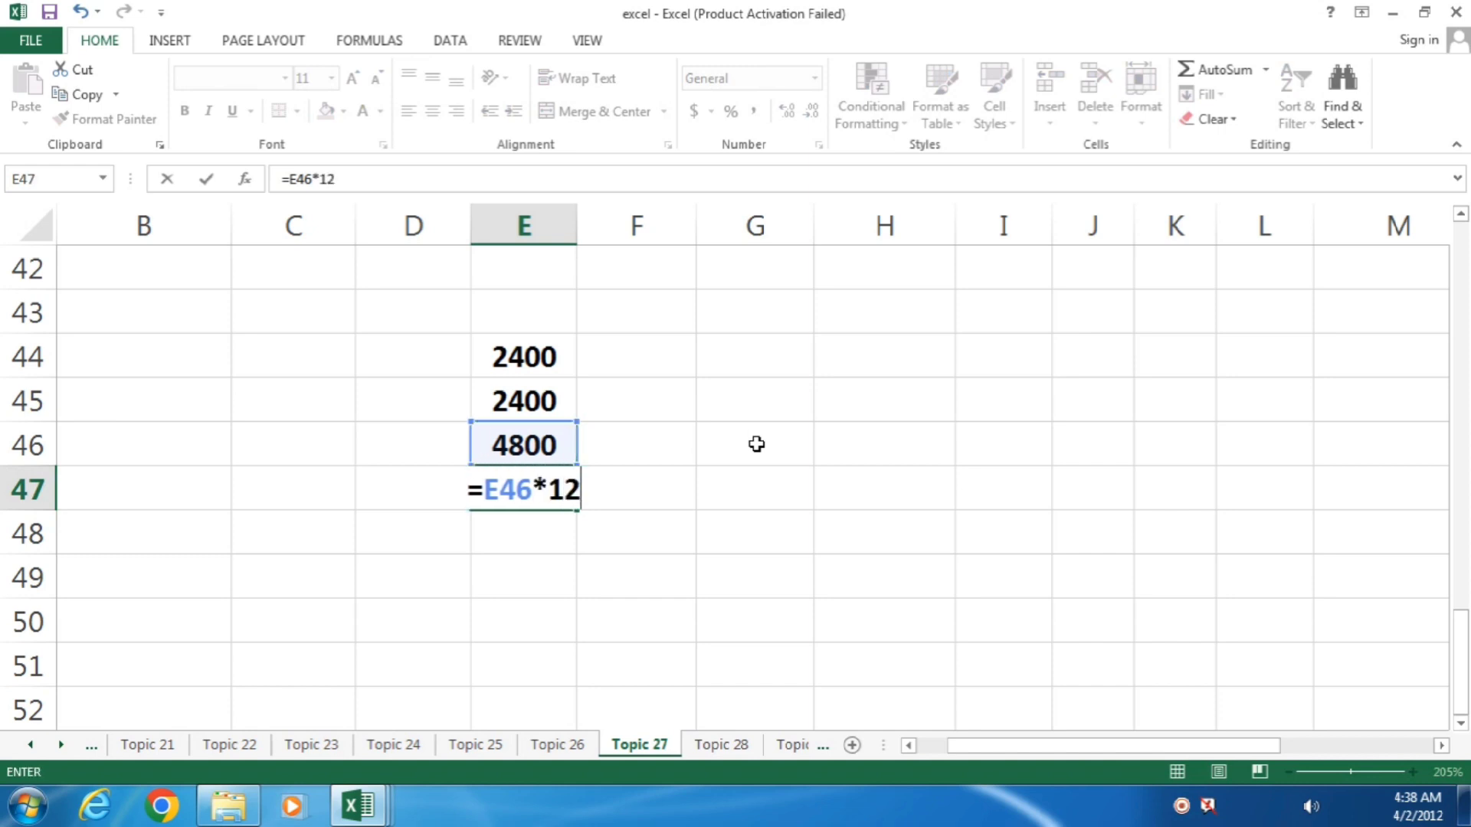
pyautogui.press('Return')
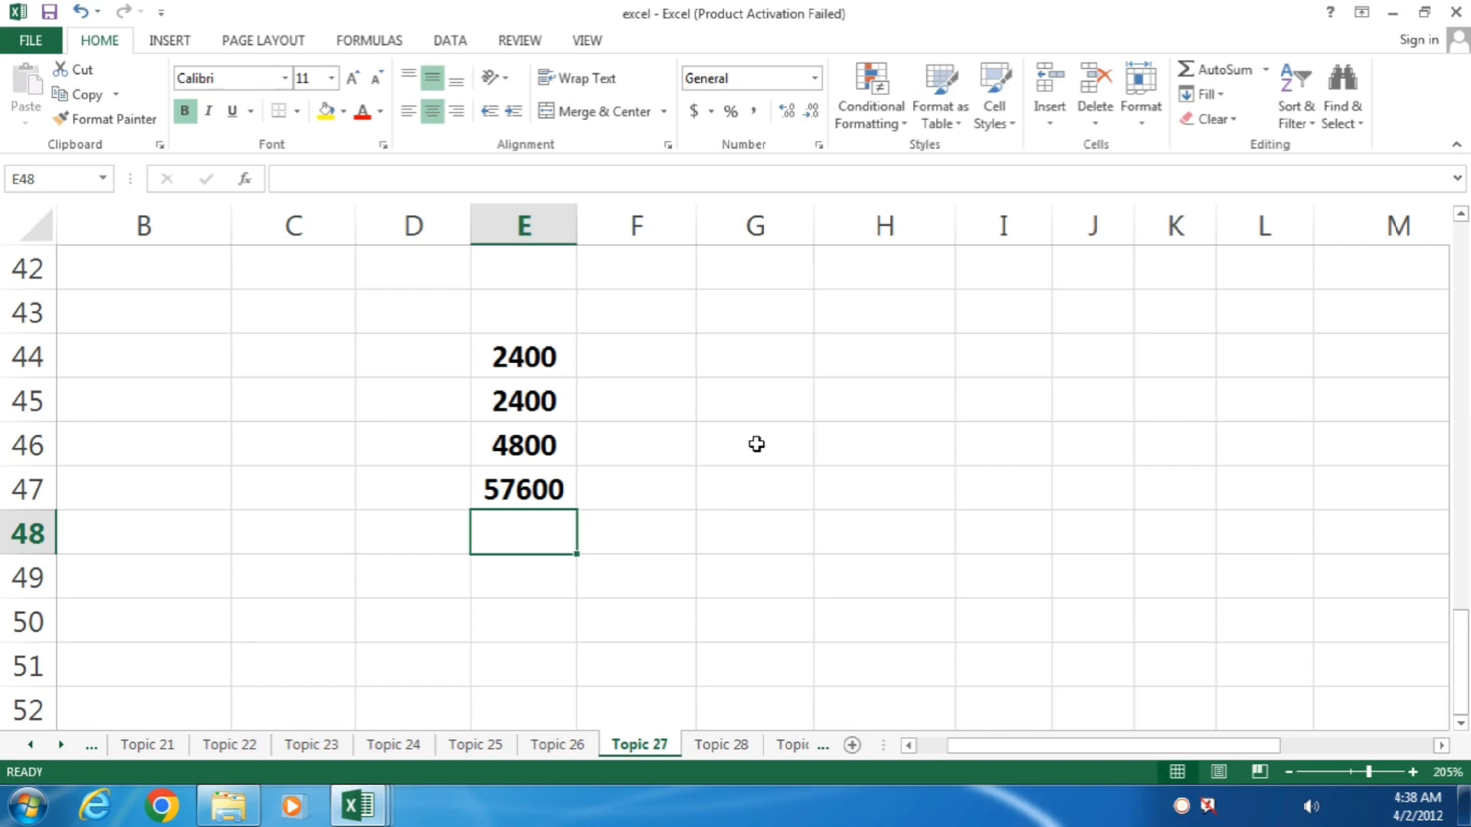
# - Calculate 9% interest on the yearly amount in F47 with the formula =E47*9/100
pyautogui.write('9%')
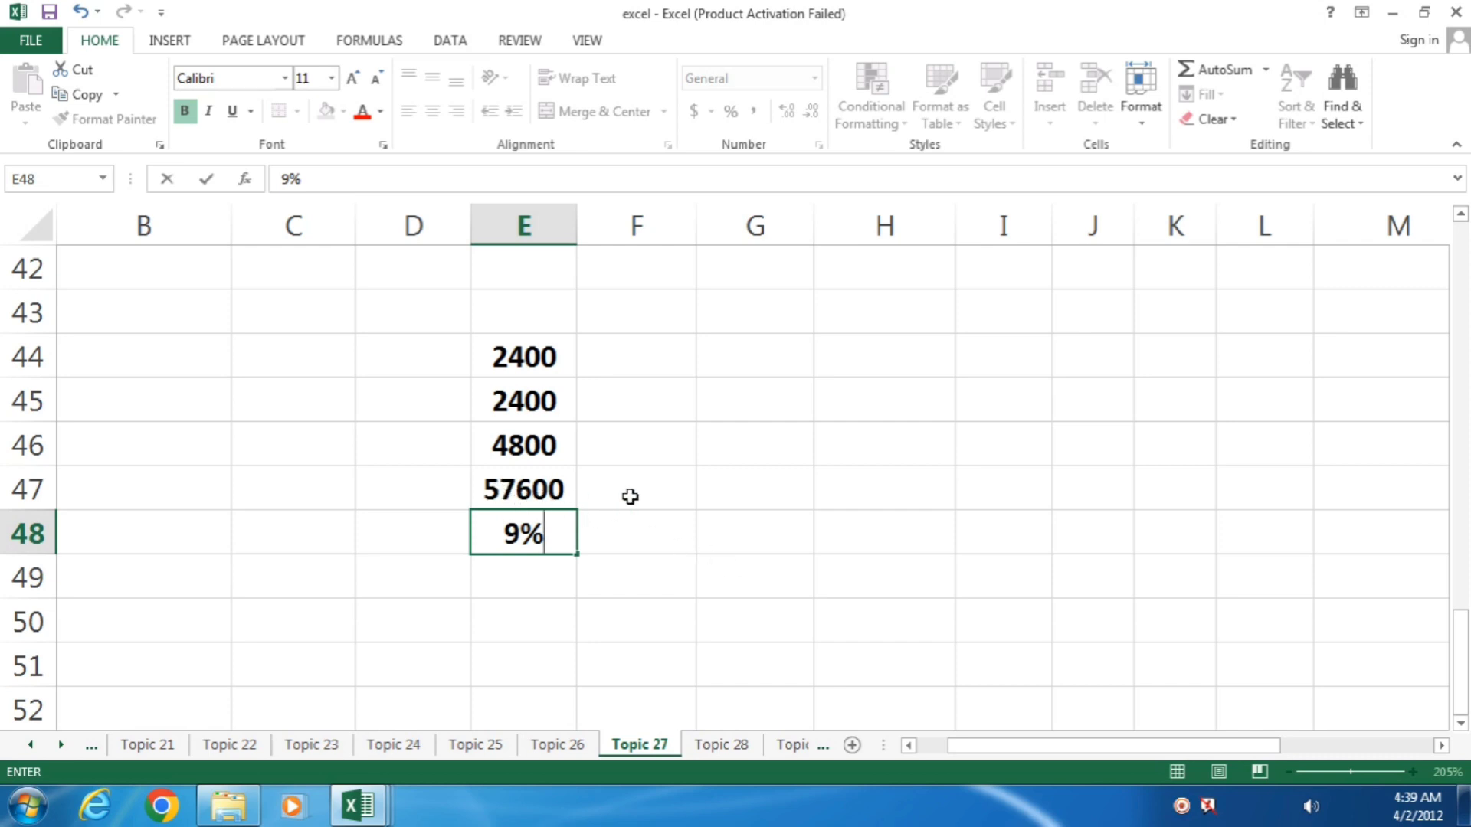
pyautogui.press('Escape')
pyautogui.click(682, 489)
pyautogui.write('=')
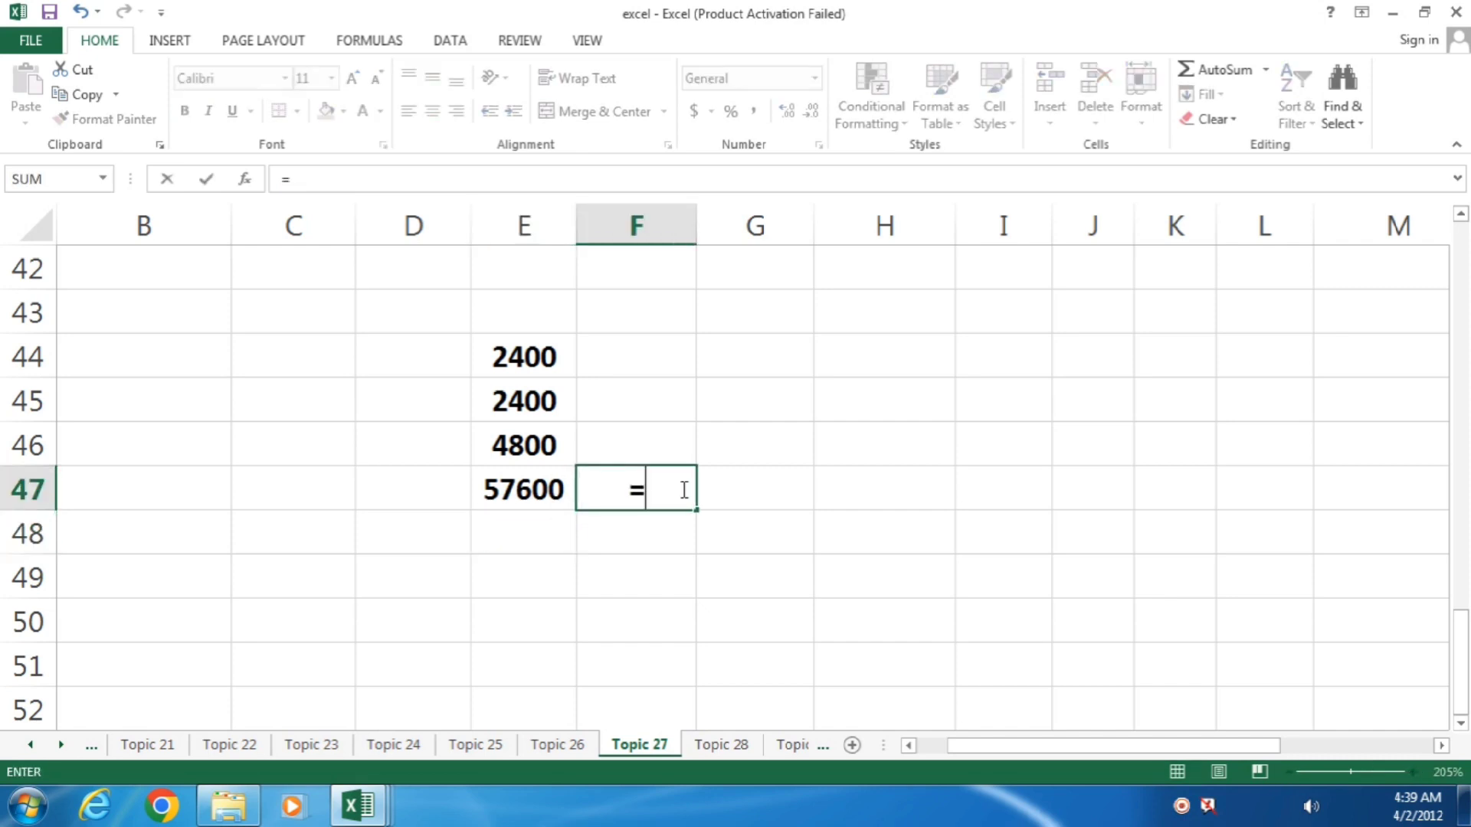
pyautogui.press('Left')
pyautogui.write('*9/')
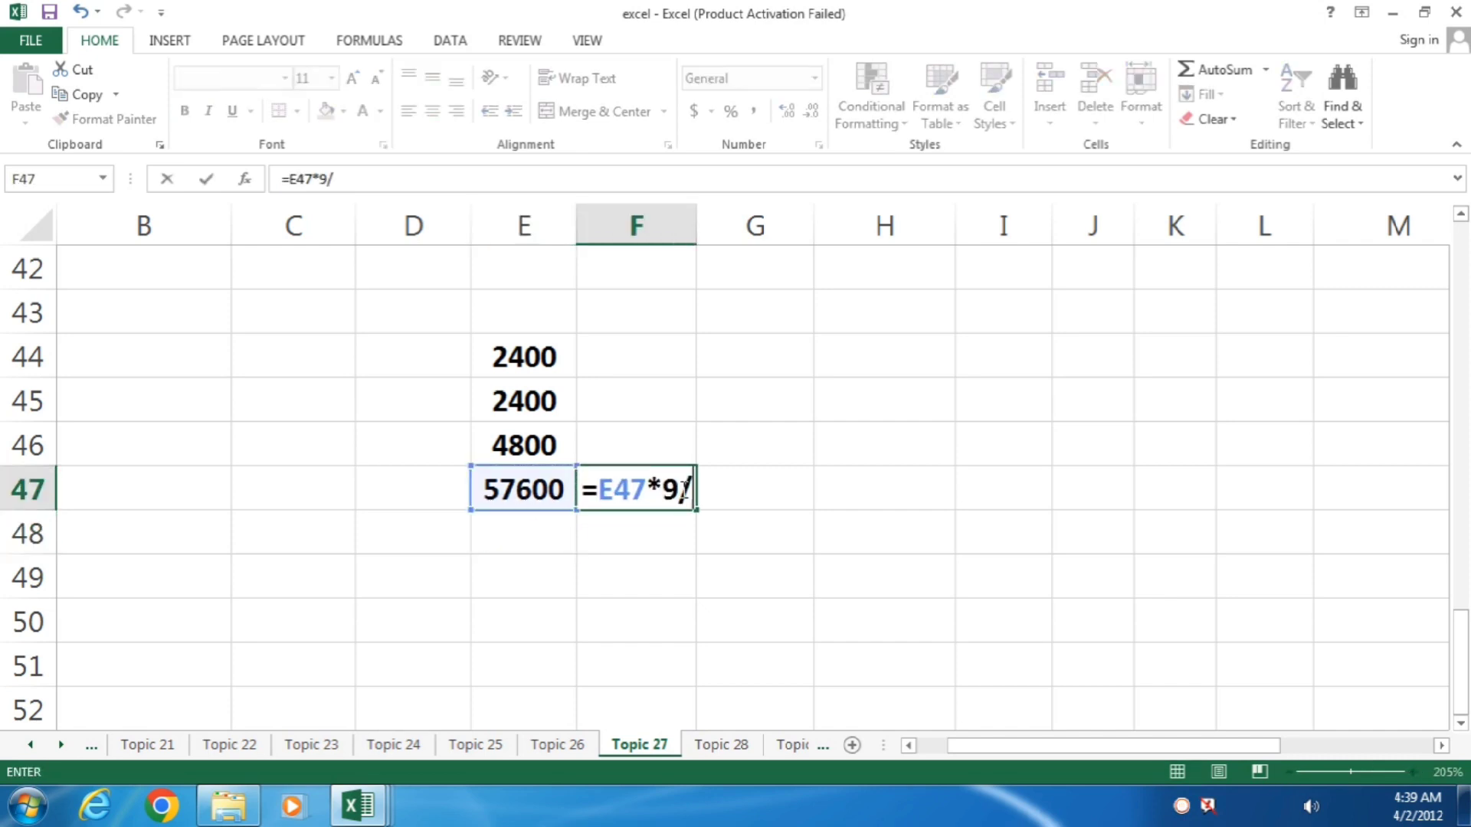
pyautogui.write('100')
pyautogui.press('Return')
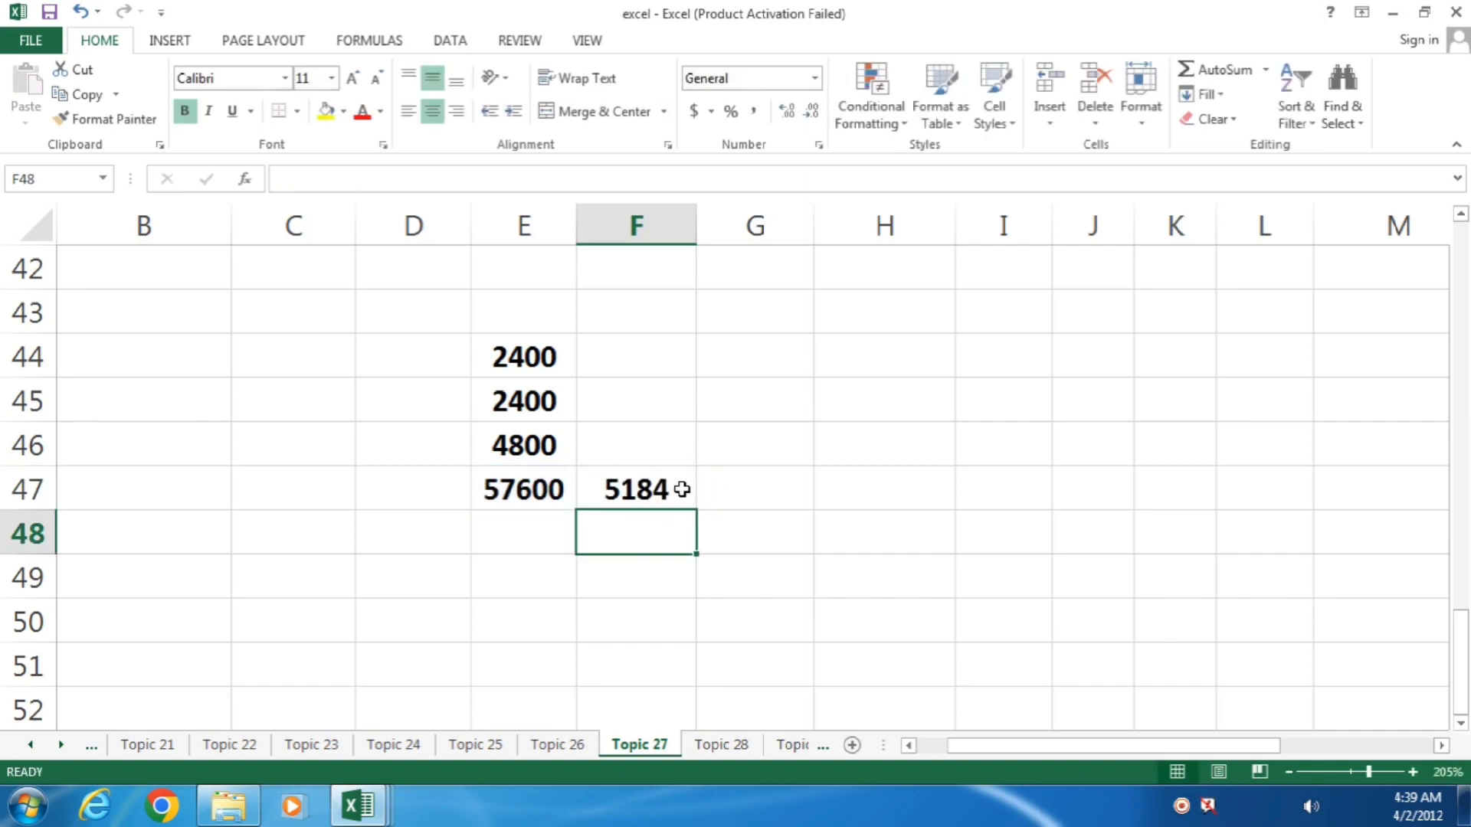
# - Add the yearly amount and its 9% in E48 with the formula =E47+F47
pyautogui.press('Left')
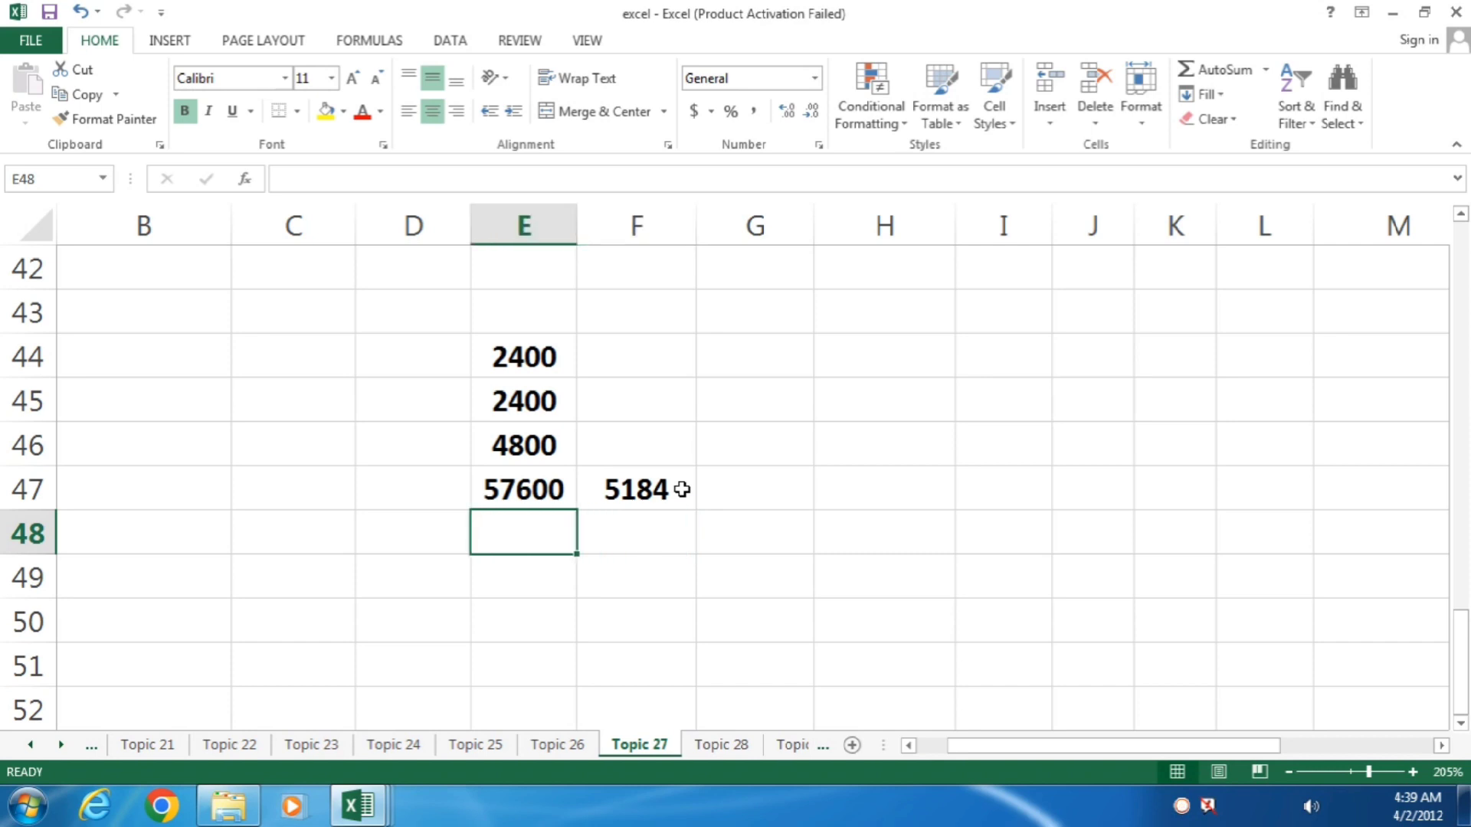
pyautogui.write('=')
pyautogui.press('Up')
pyautogui.write('+')
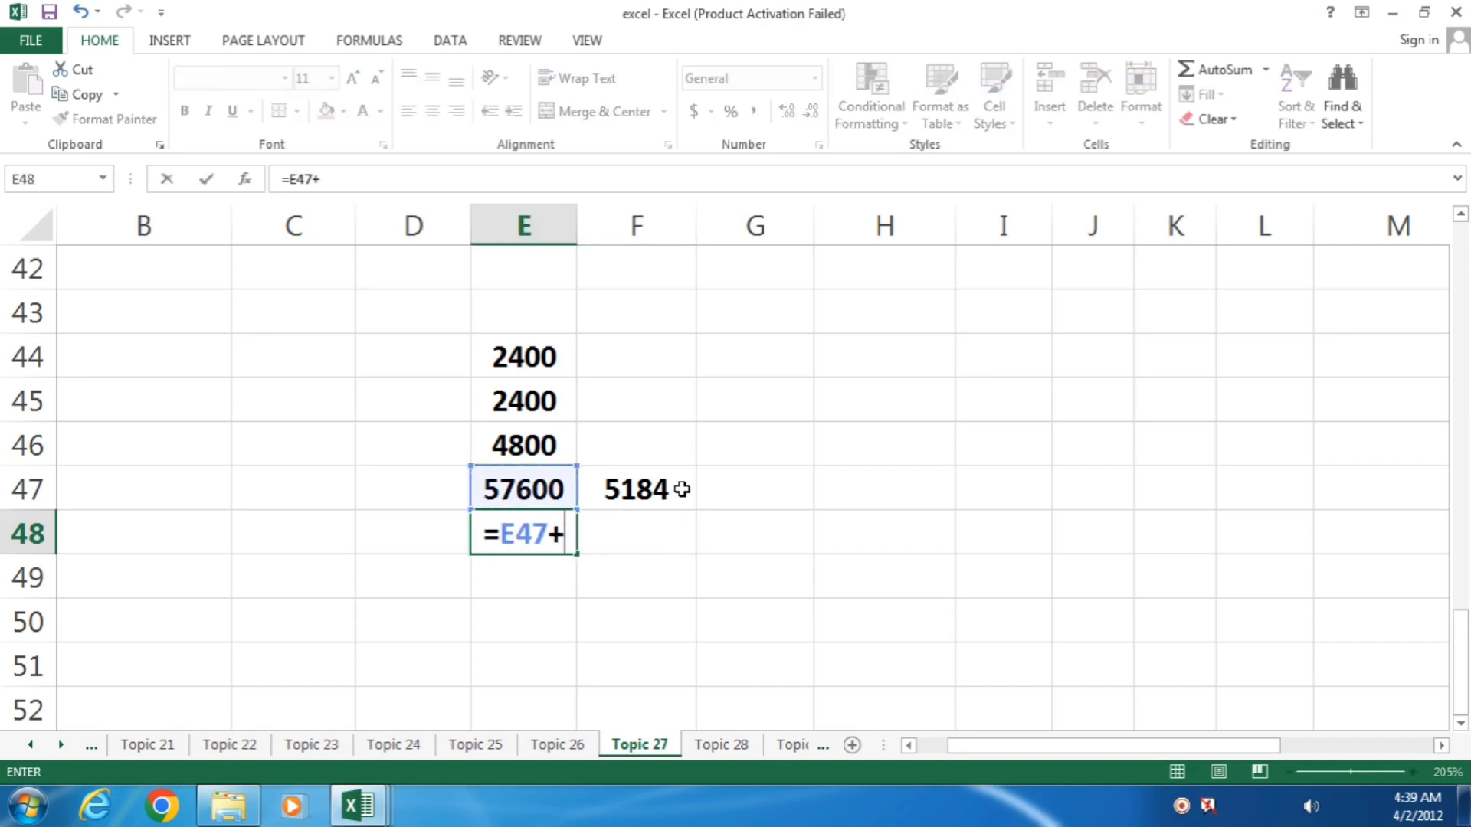
pyautogui.click(681, 490)
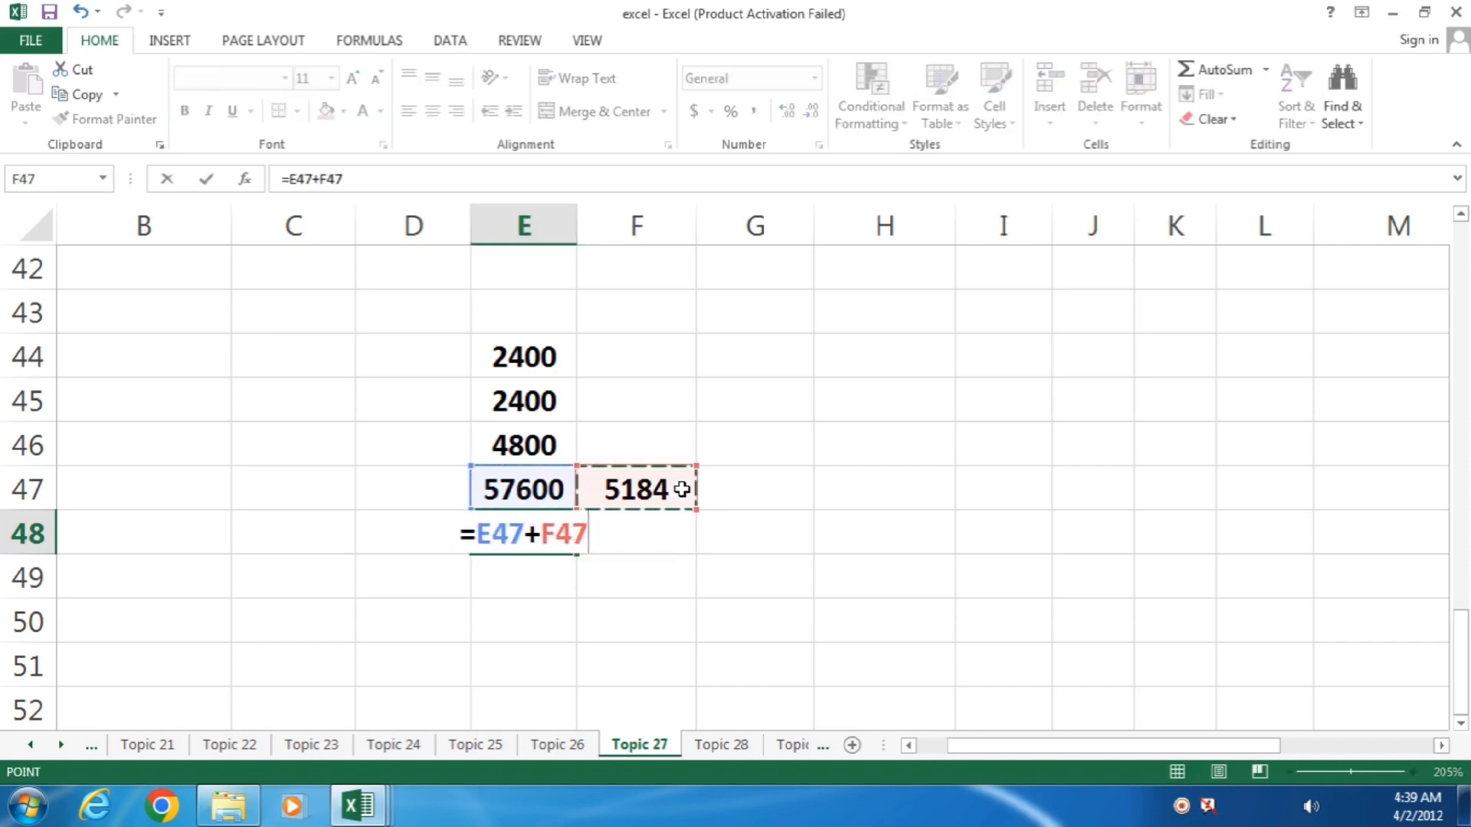
pyautogui.press('Return')
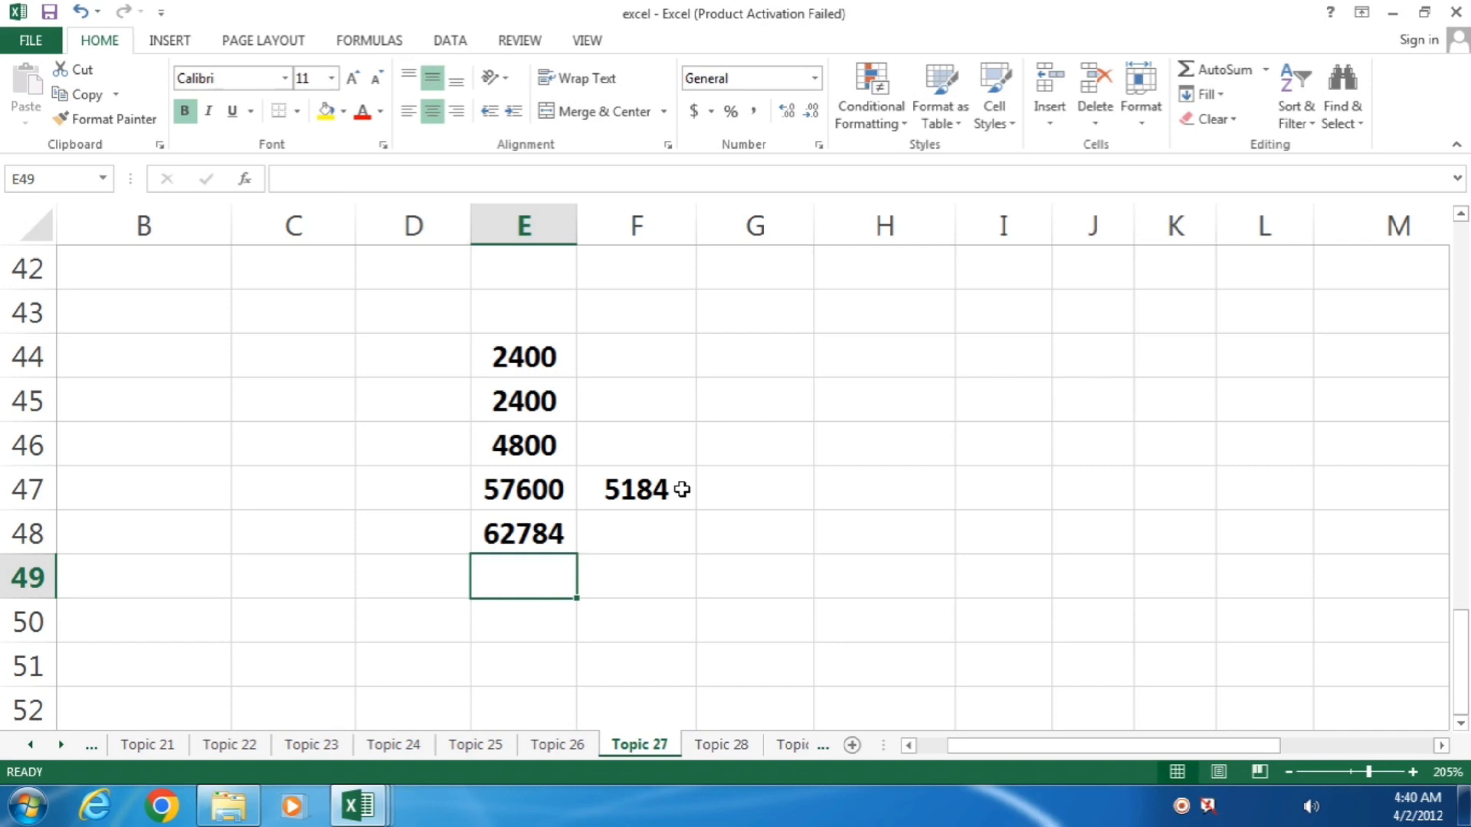
# - Enter the second year's example amount 2600 in both E49 and E50
pyautogui.write('2600')
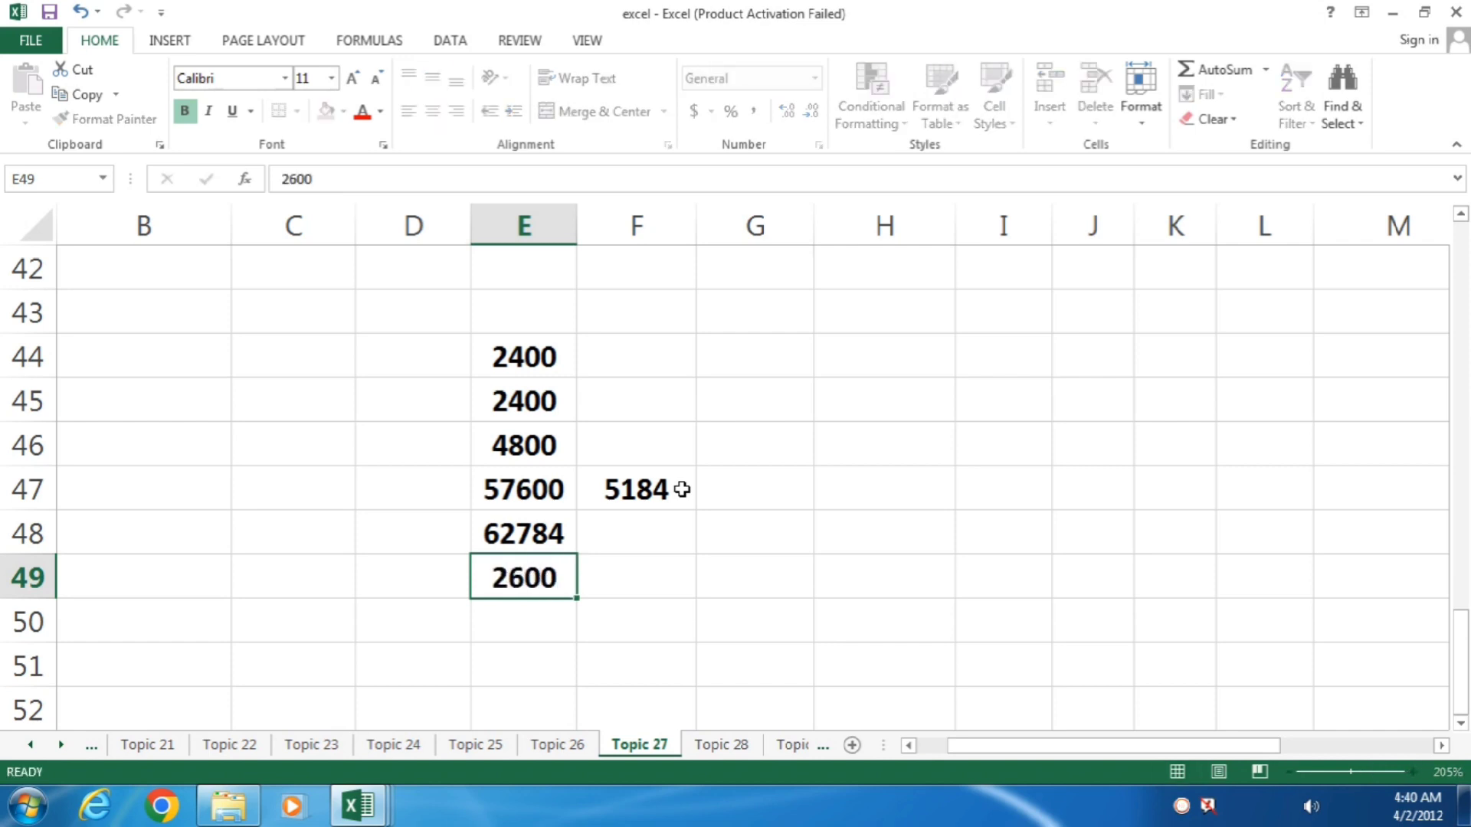
pyautogui.press('Return')
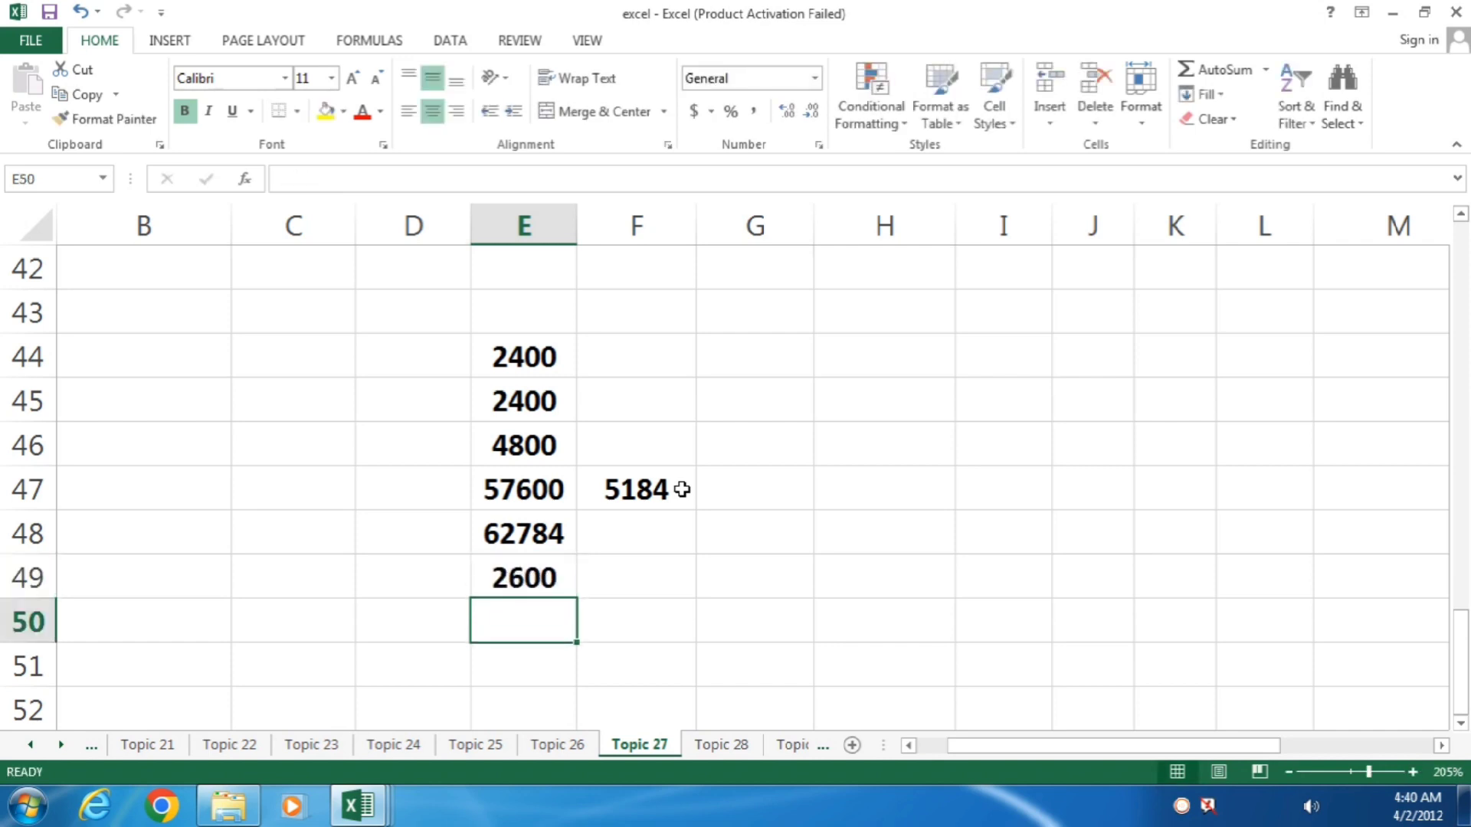
pyautogui.write('2600')
pyautogui.press('Return')
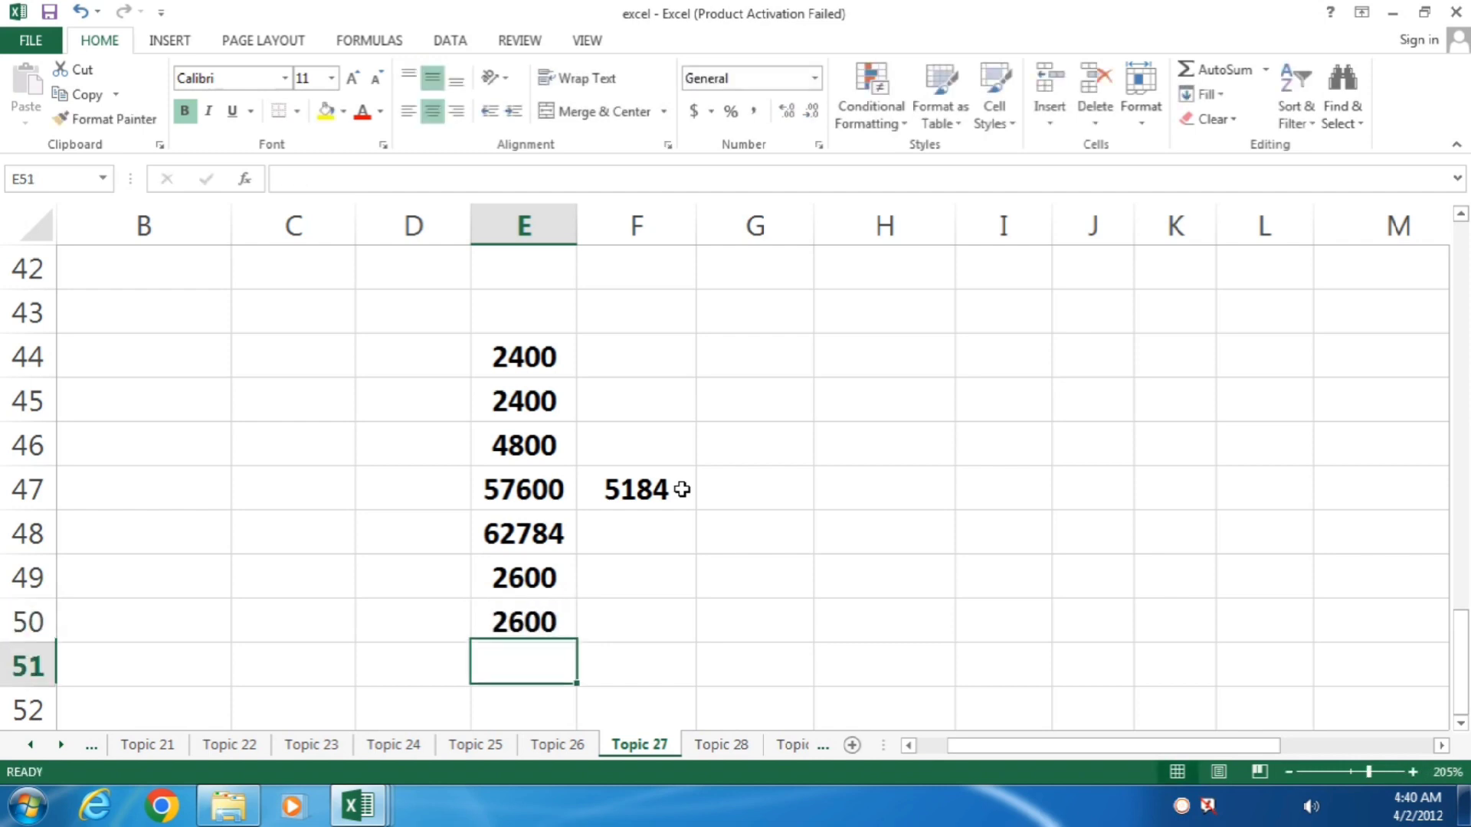
# - Add the two 2600 amounts in E51 with the formula =E49+E50
pyautogui.write('=')
pyautogui.press('Up')
pyautogui.press('Up')
pyautogui.write('+')
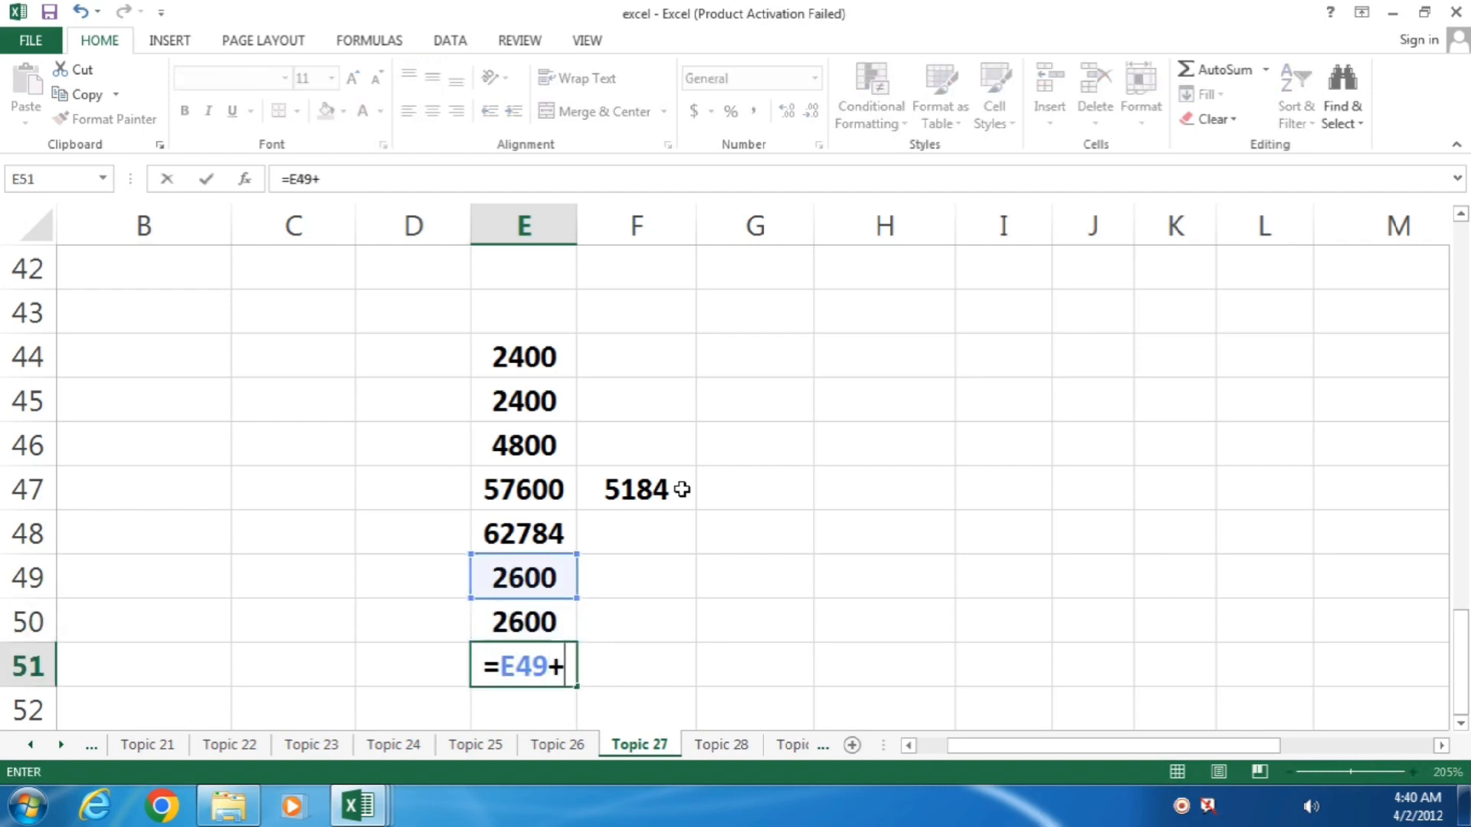
pyautogui.press('Up')
pyautogui.press('Return')
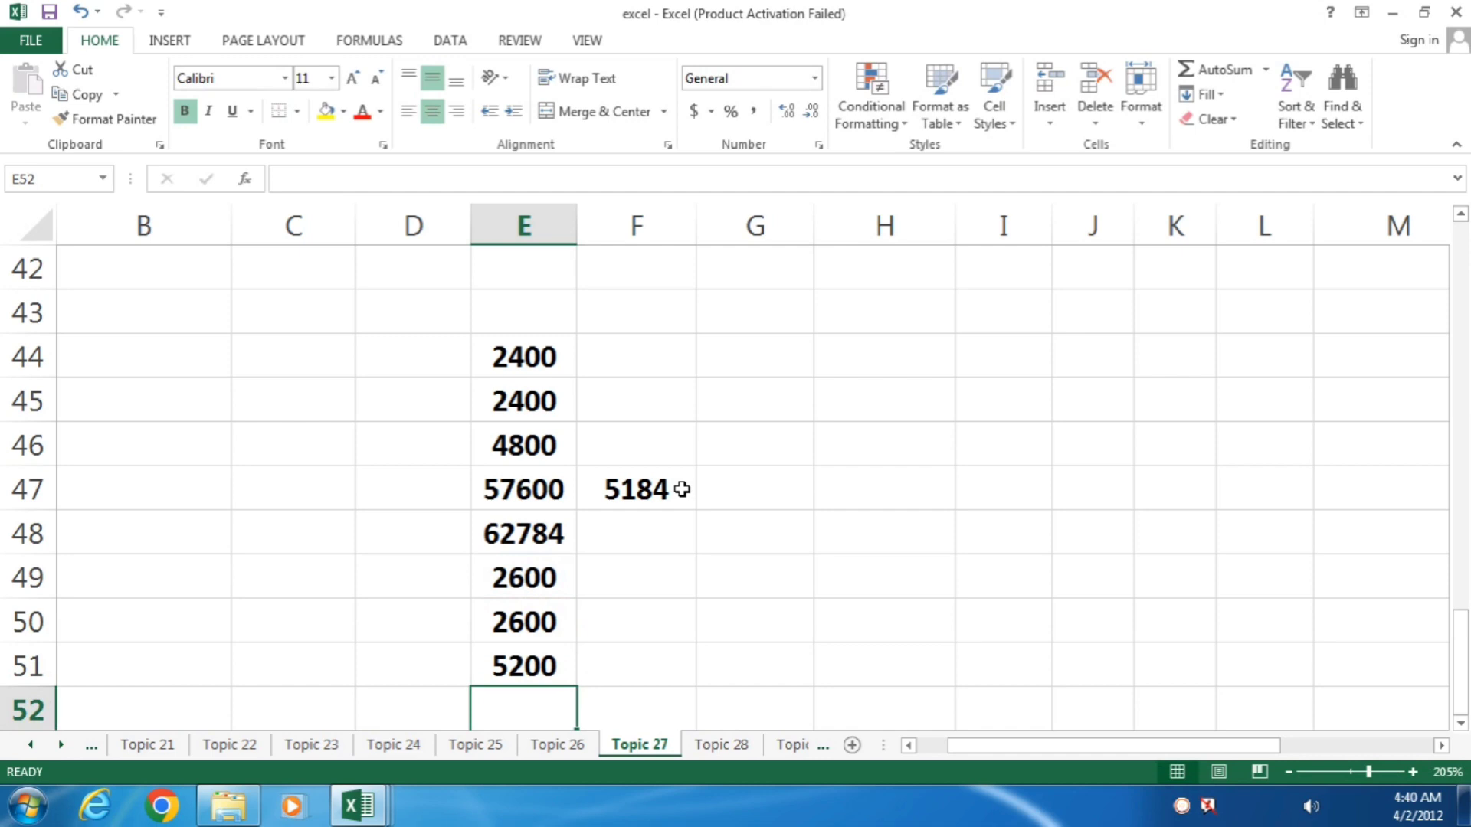
# - Calculate the second twelve-month amount in E52 with the formula =E51*12
pyautogui.write('=')
pyautogui.press('Up')
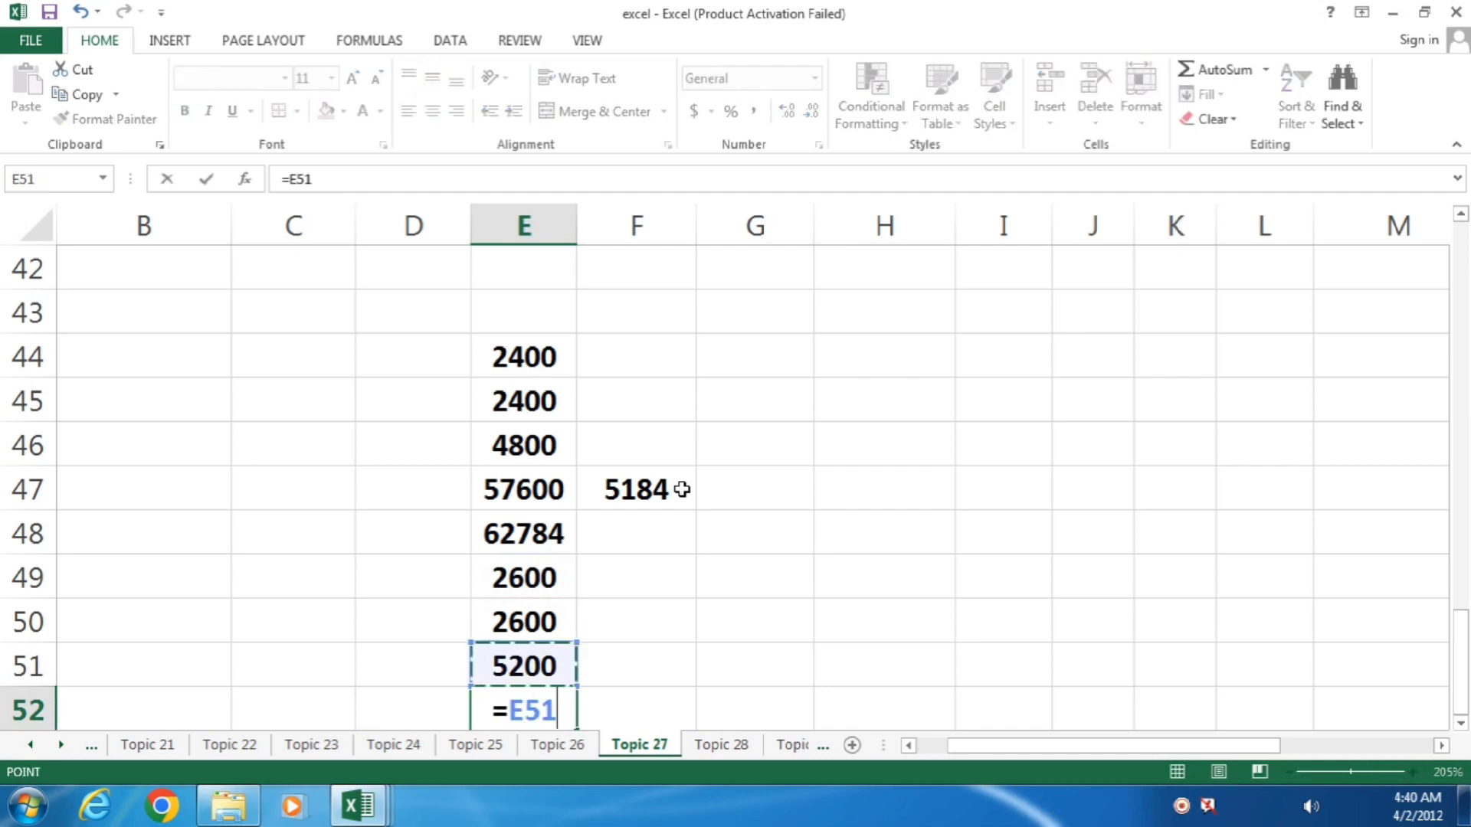
pyautogui.write('*')
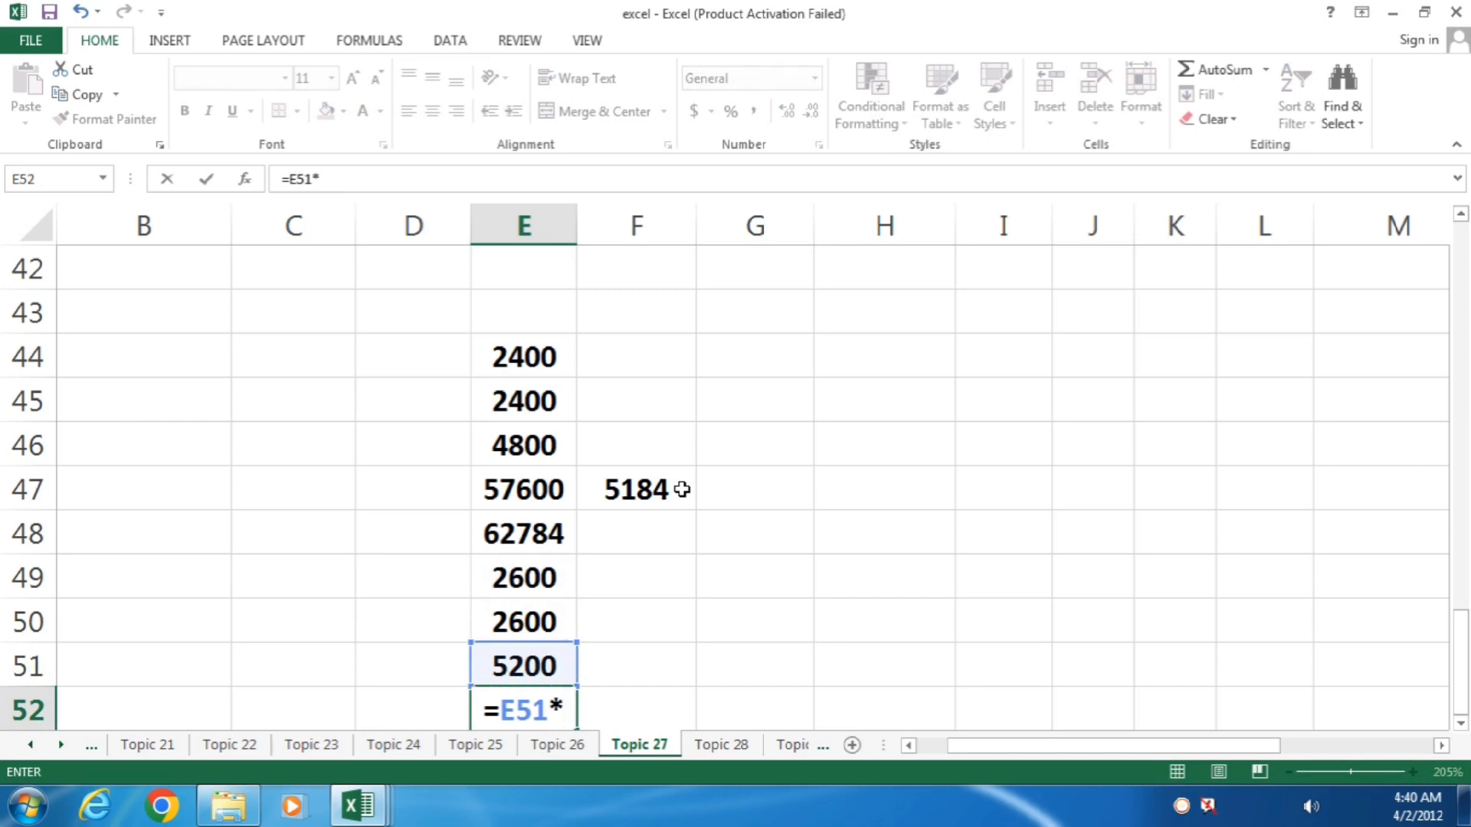
pyautogui.write('12')
pyautogui.press('Return')
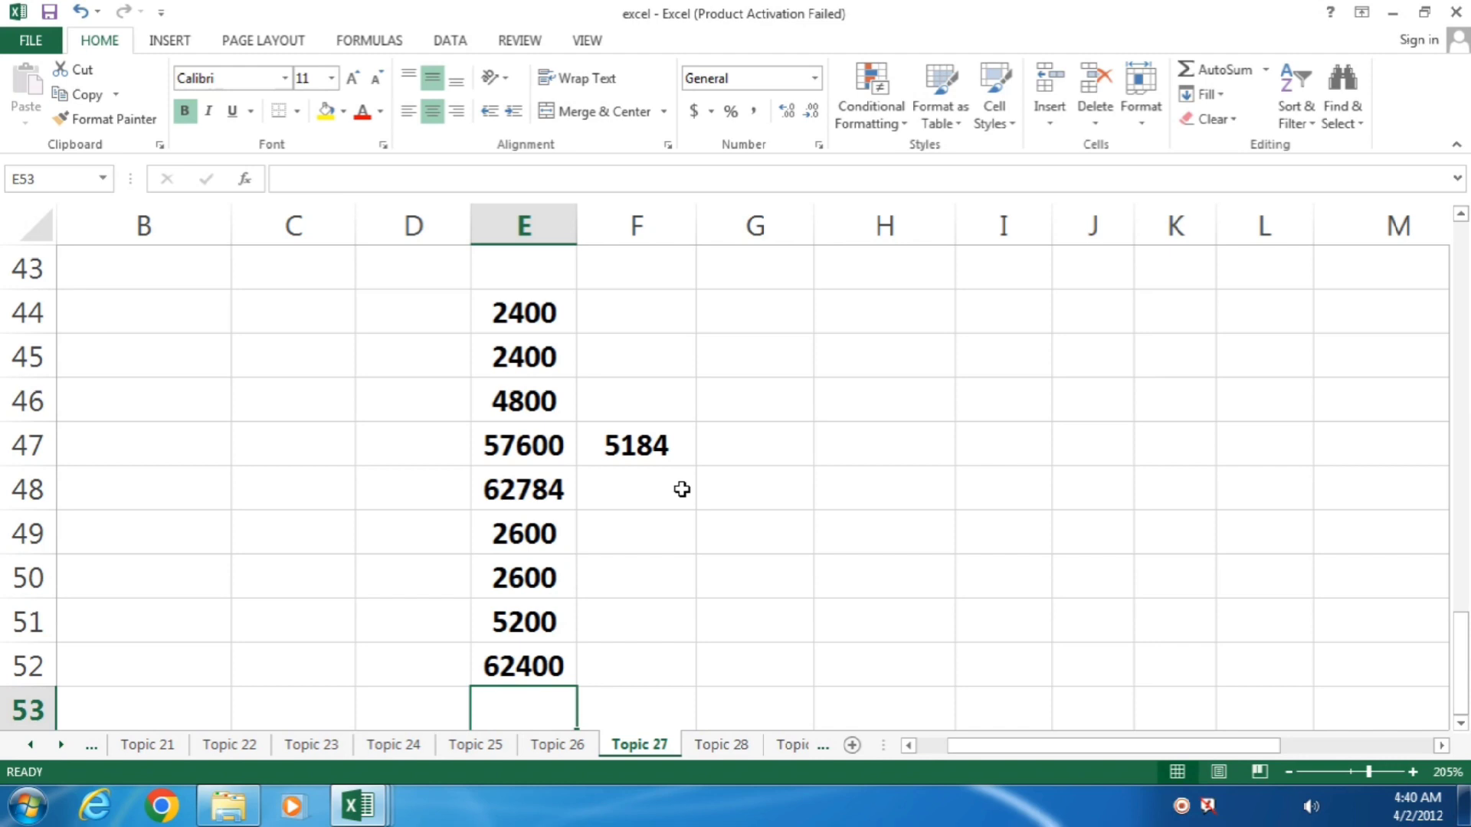
# - Add both years' amounts in E53 with the formula =E52+E48 and widen column E slightly so the full number fits
pyautogui.write('=')
pyautogui.press('Up')
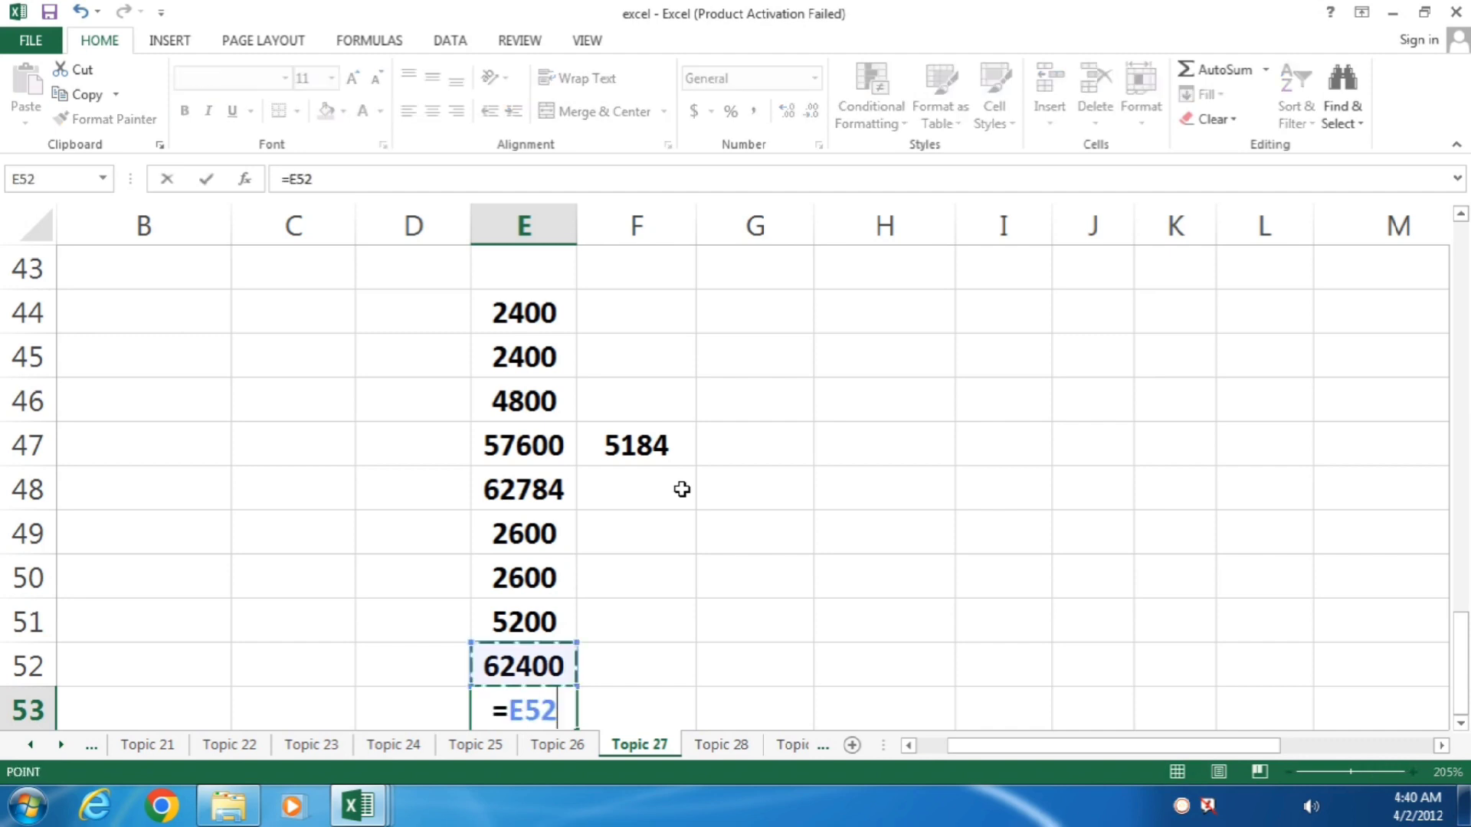
pyautogui.write('+')
pyautogui.press('Up')
pyautogui.press('Up')
pyautogui.press('Up')
pyautogui.press('Up')
pyautogui.press('Up')
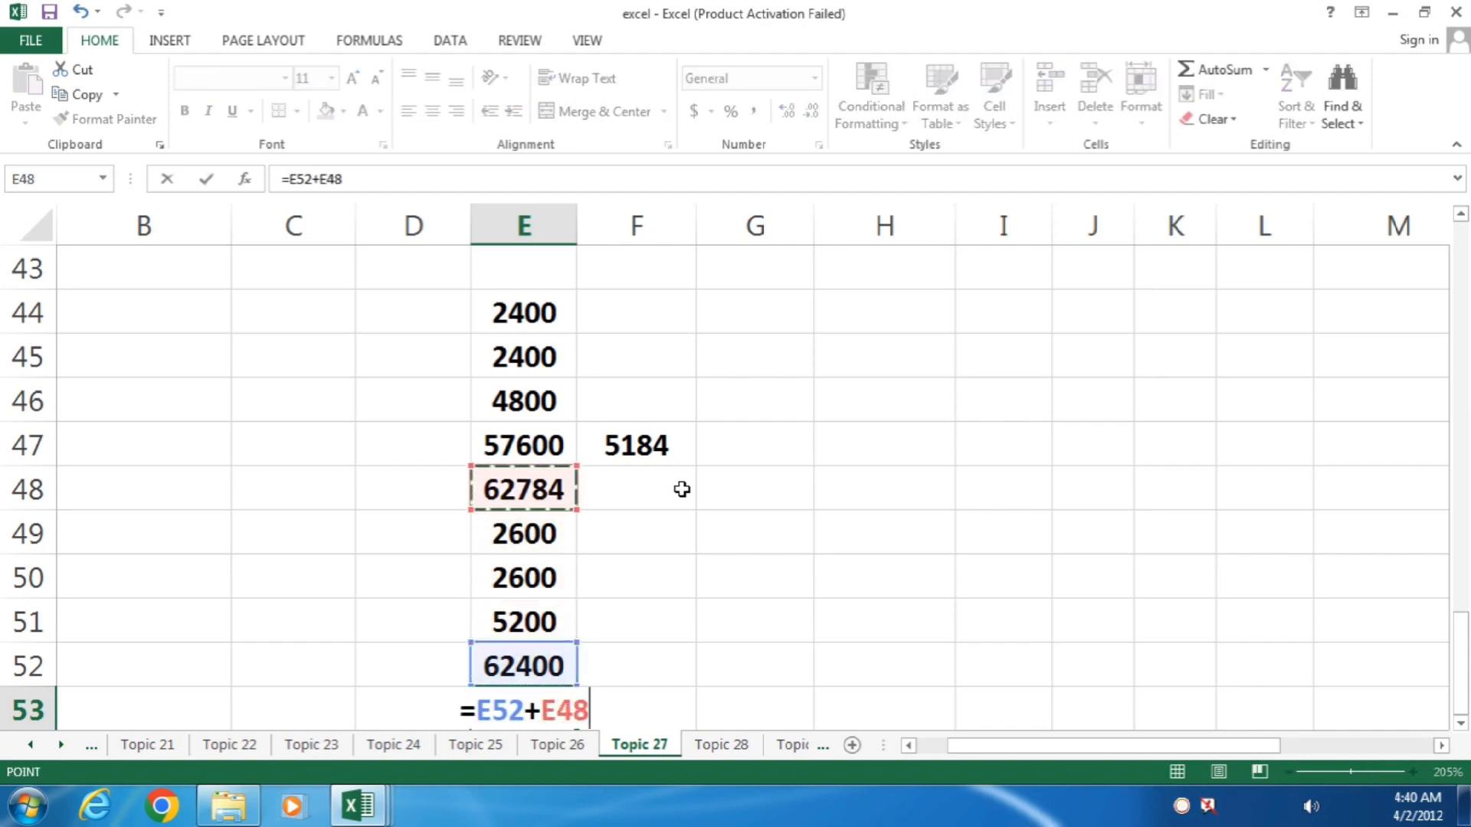
pyautogui.hotkey('ctrl', 'Return')
pyautogui.press('Return')
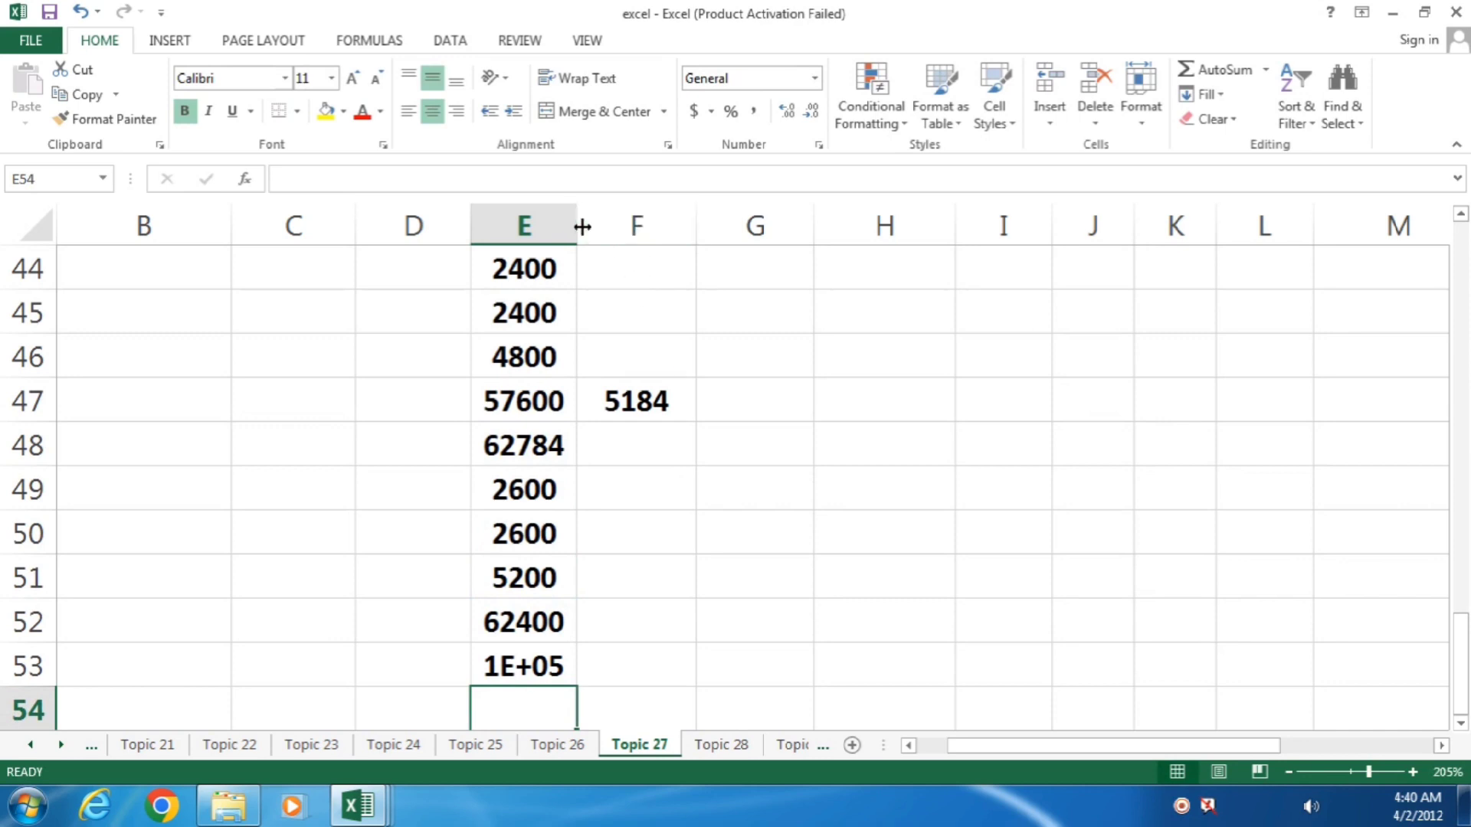
pyautogui.moveTo(580, 225); pyautogui.dragTo(594, 226)
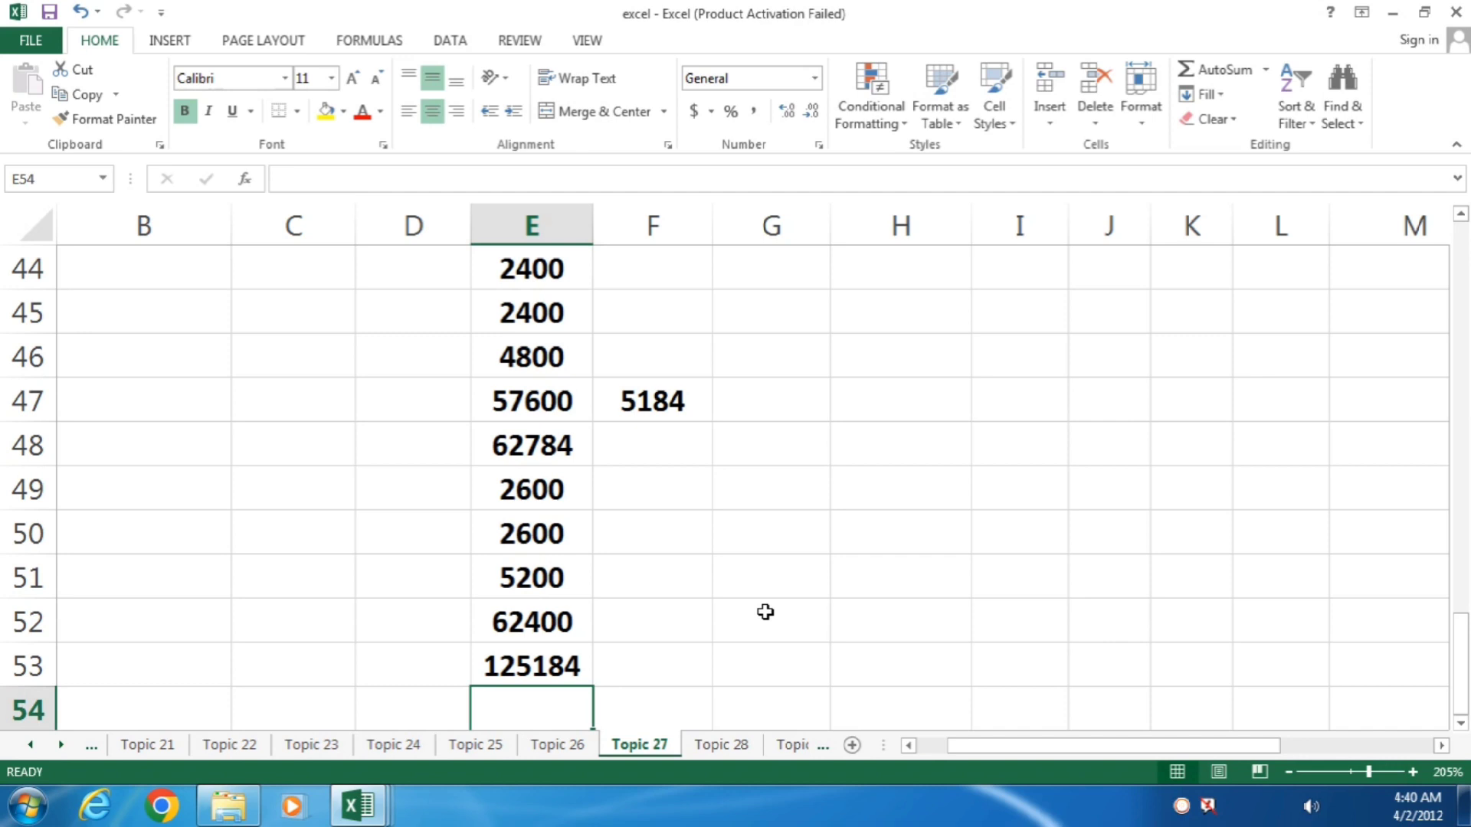
pyautogui.write('=')
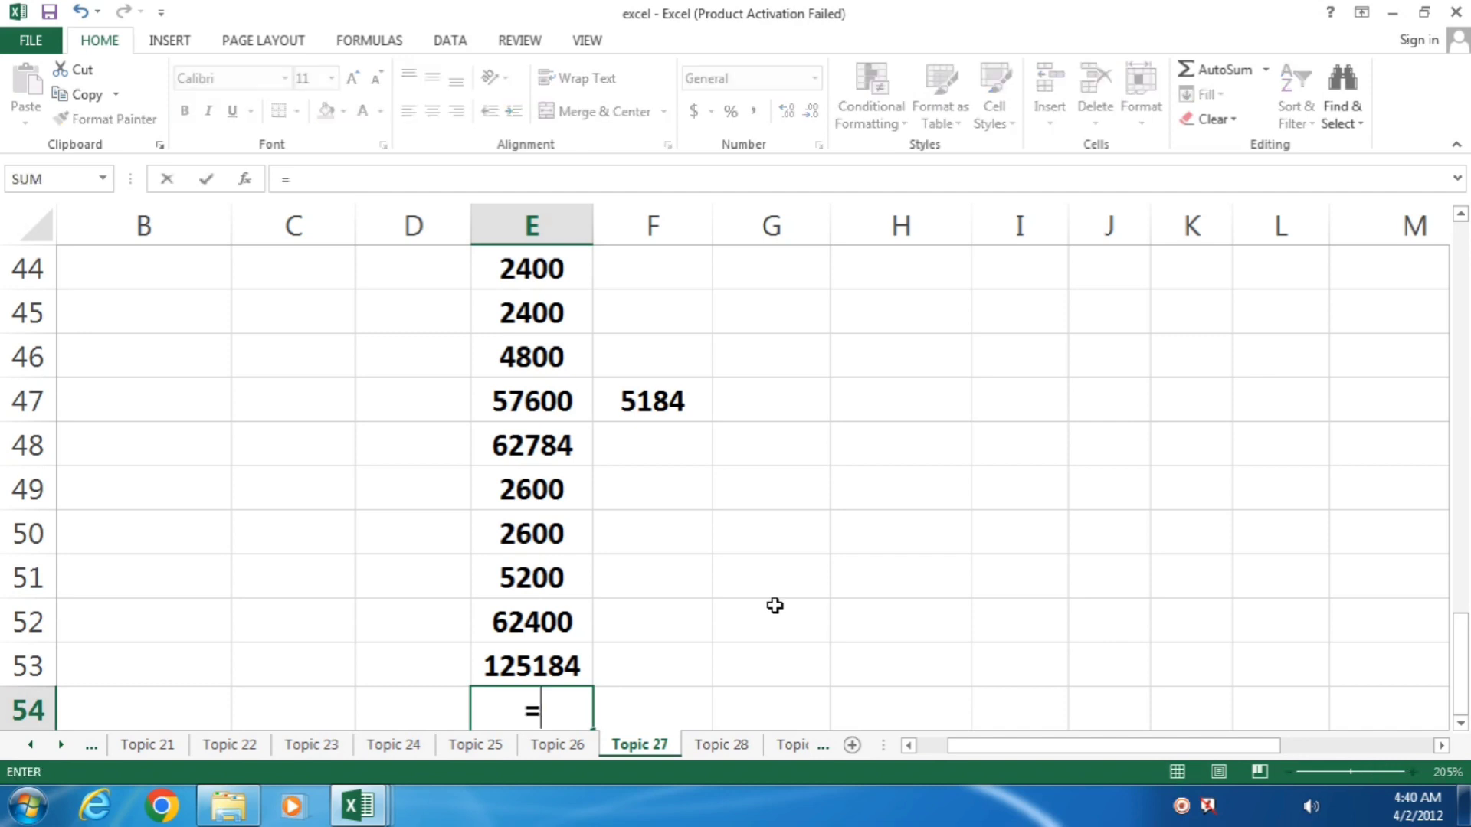
pyautogui.press('Up')
pyautogui.write('*9/')
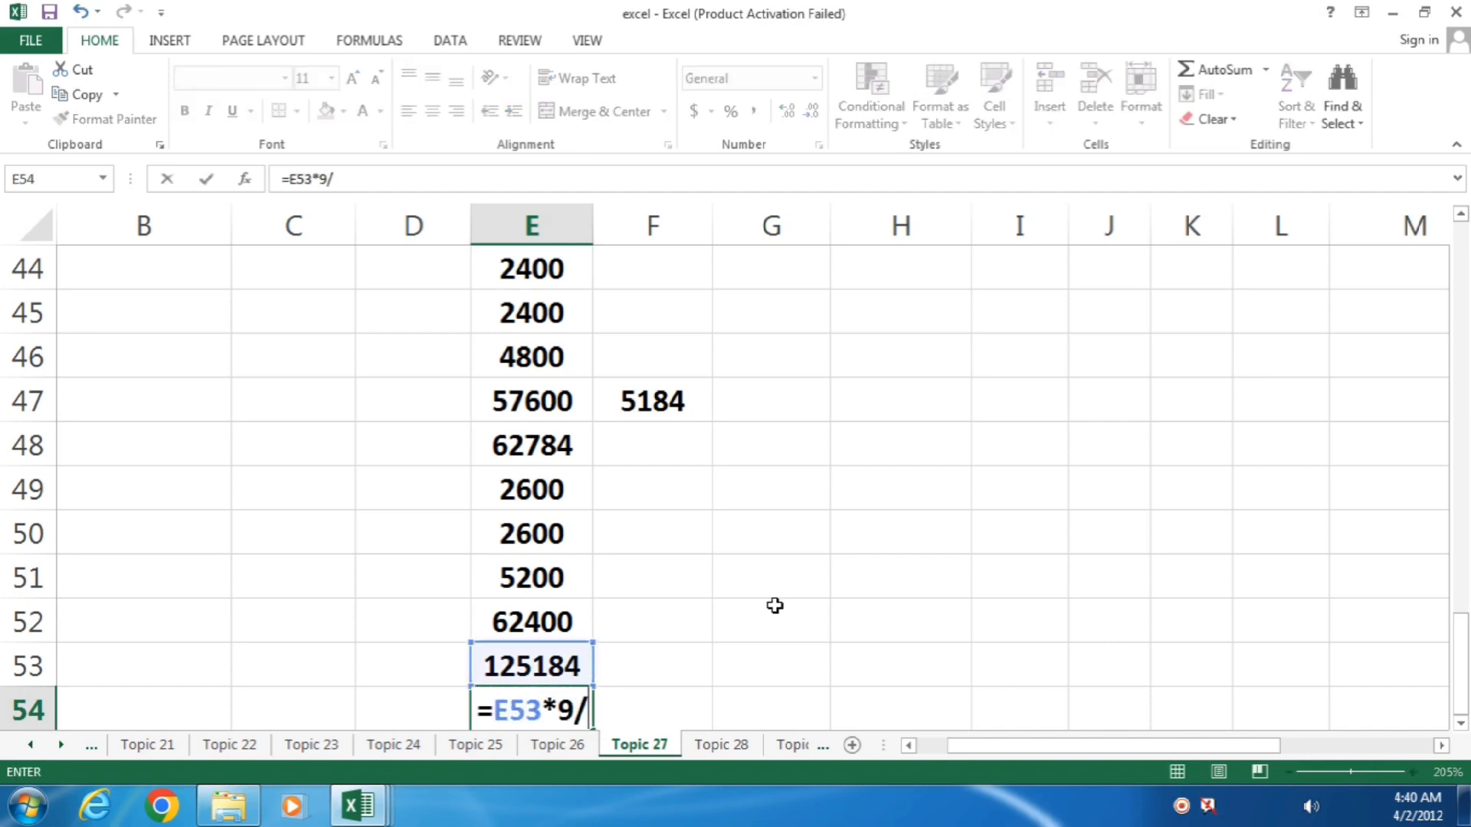
pyautogui.write('100')
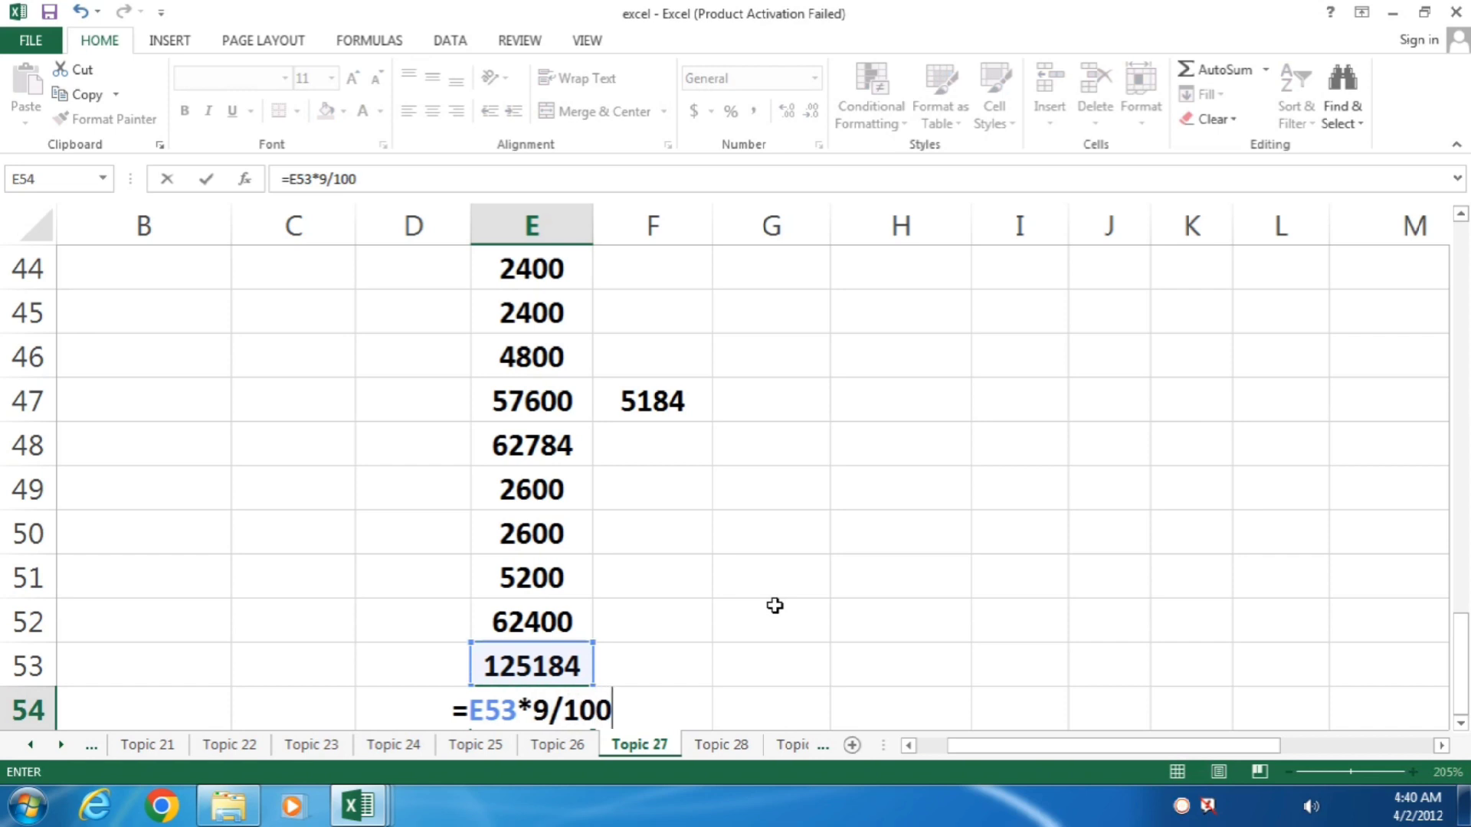
pyautogui.press('Return')
pyautogui.click(552, 671)
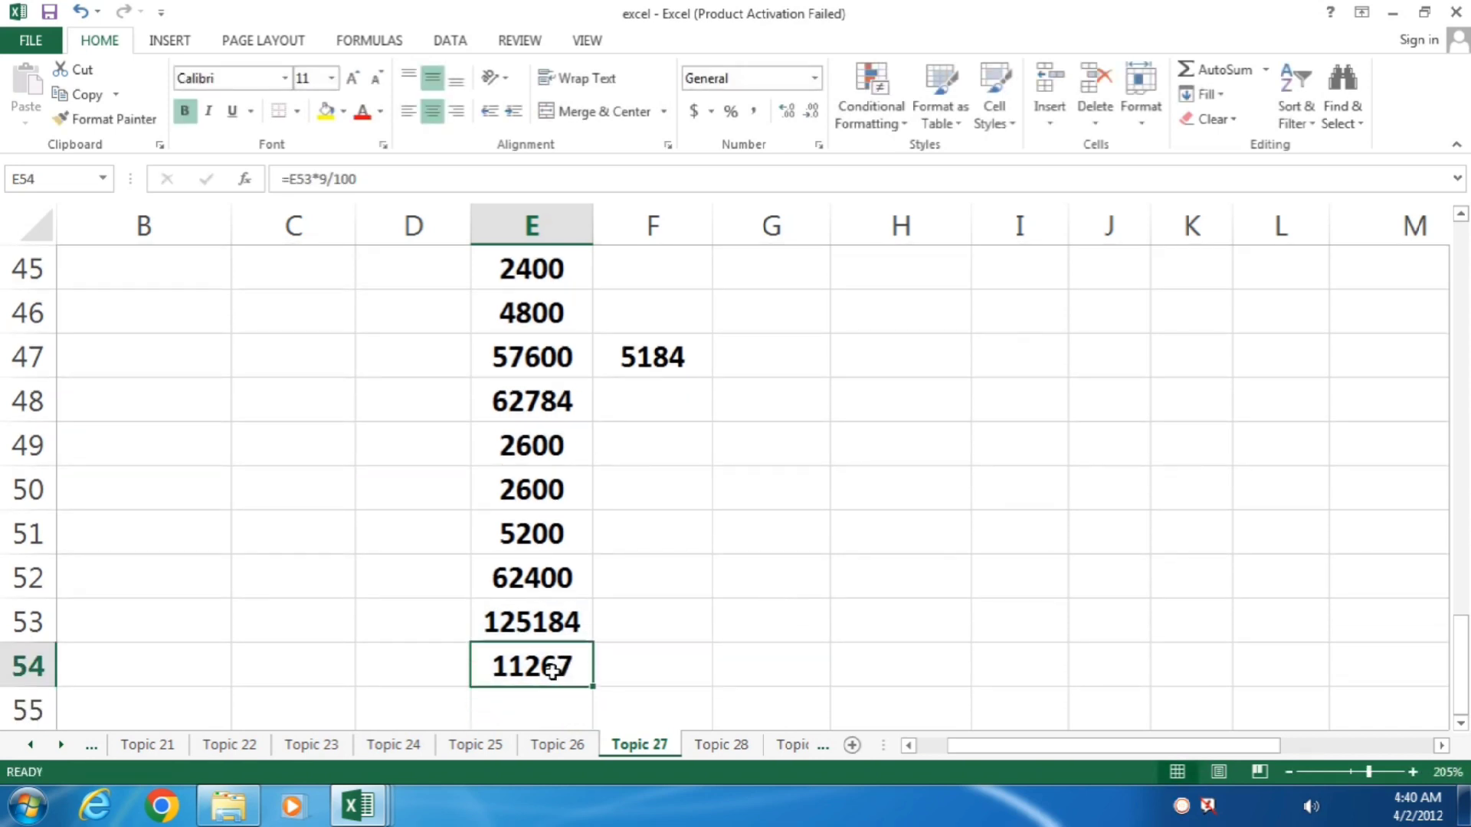
pyautogui.press('Delete')
# - Calculate 9% of the combined amount in E54 with the formula =E53*9/100
pyautogui.write('=')
pyautogui.press('Up')
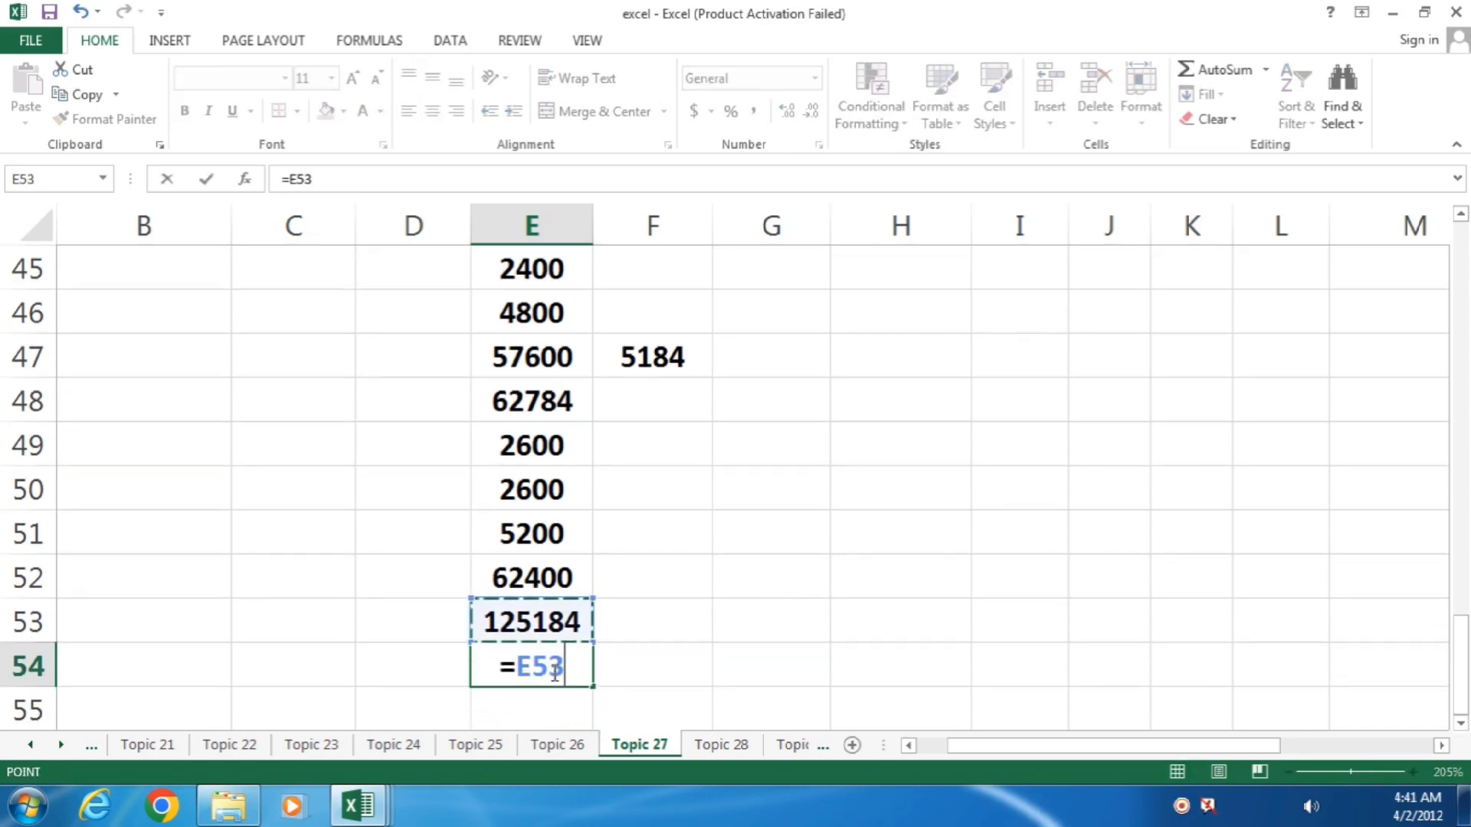
pyautogui.write('*9/100')
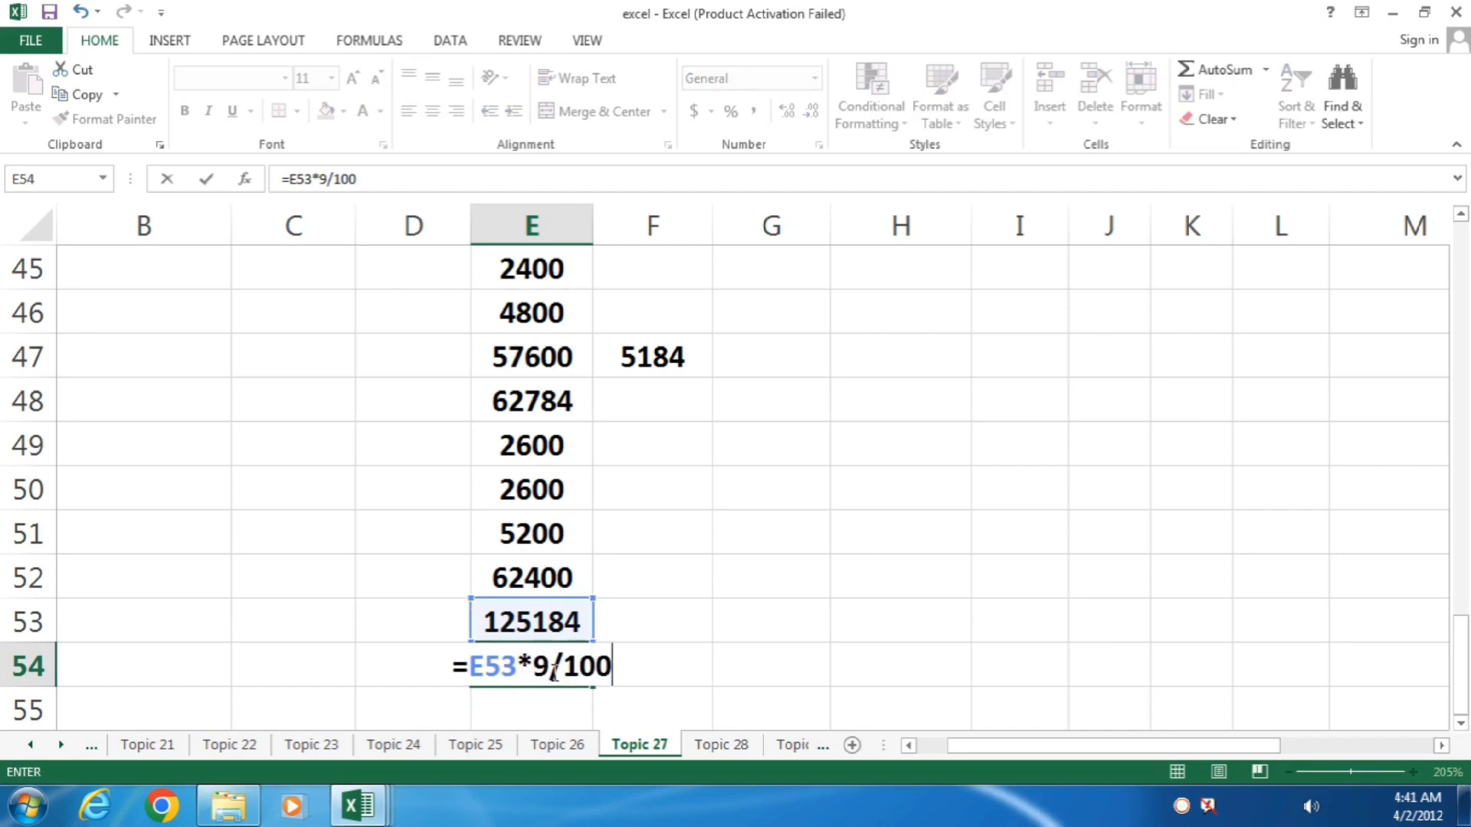
pyautogui.press('Return')
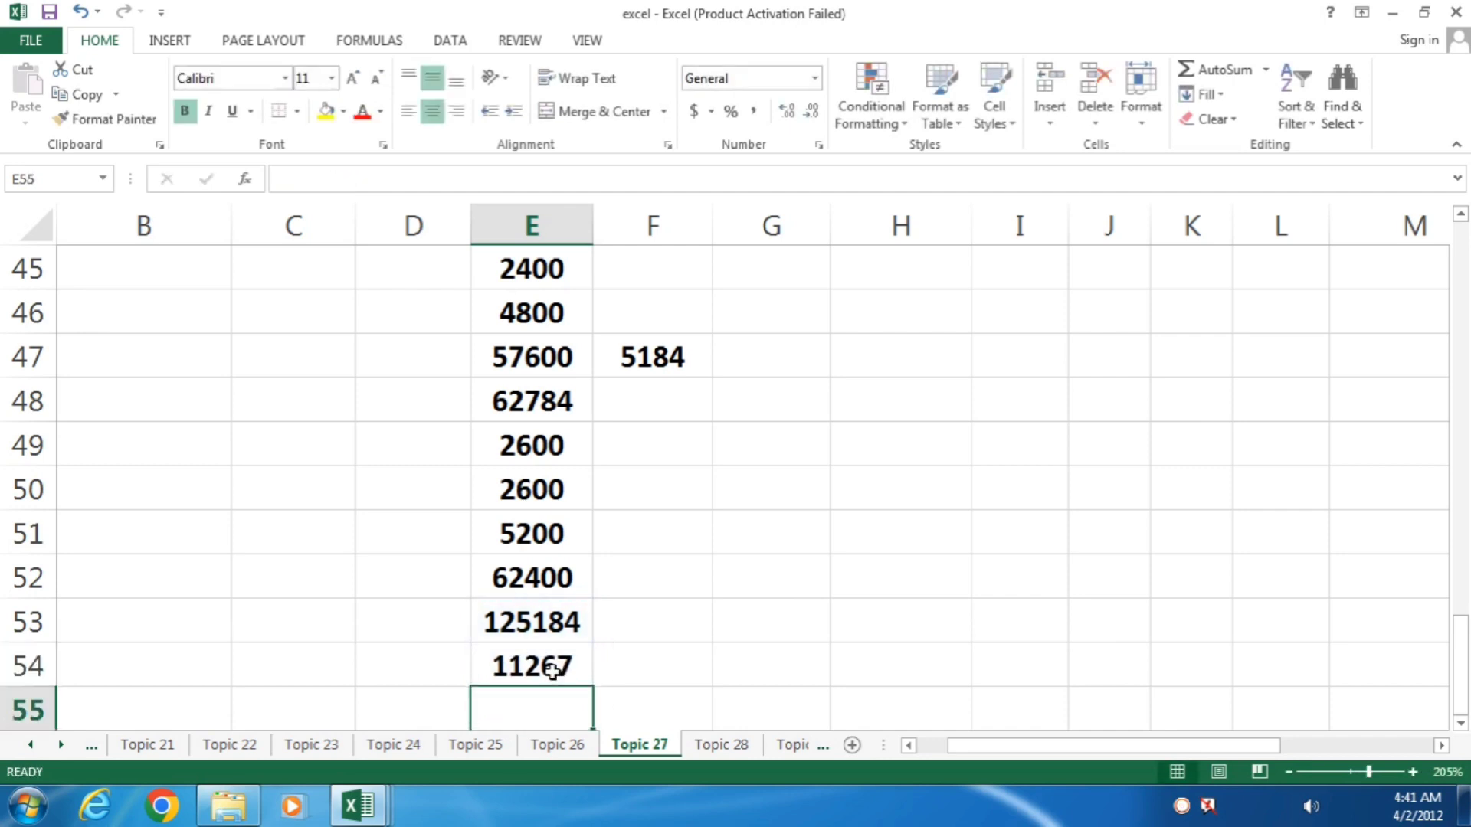
# - Add the combined amount and its 9% in E55 with the formula =E53+E54
pyautogui.write('=')
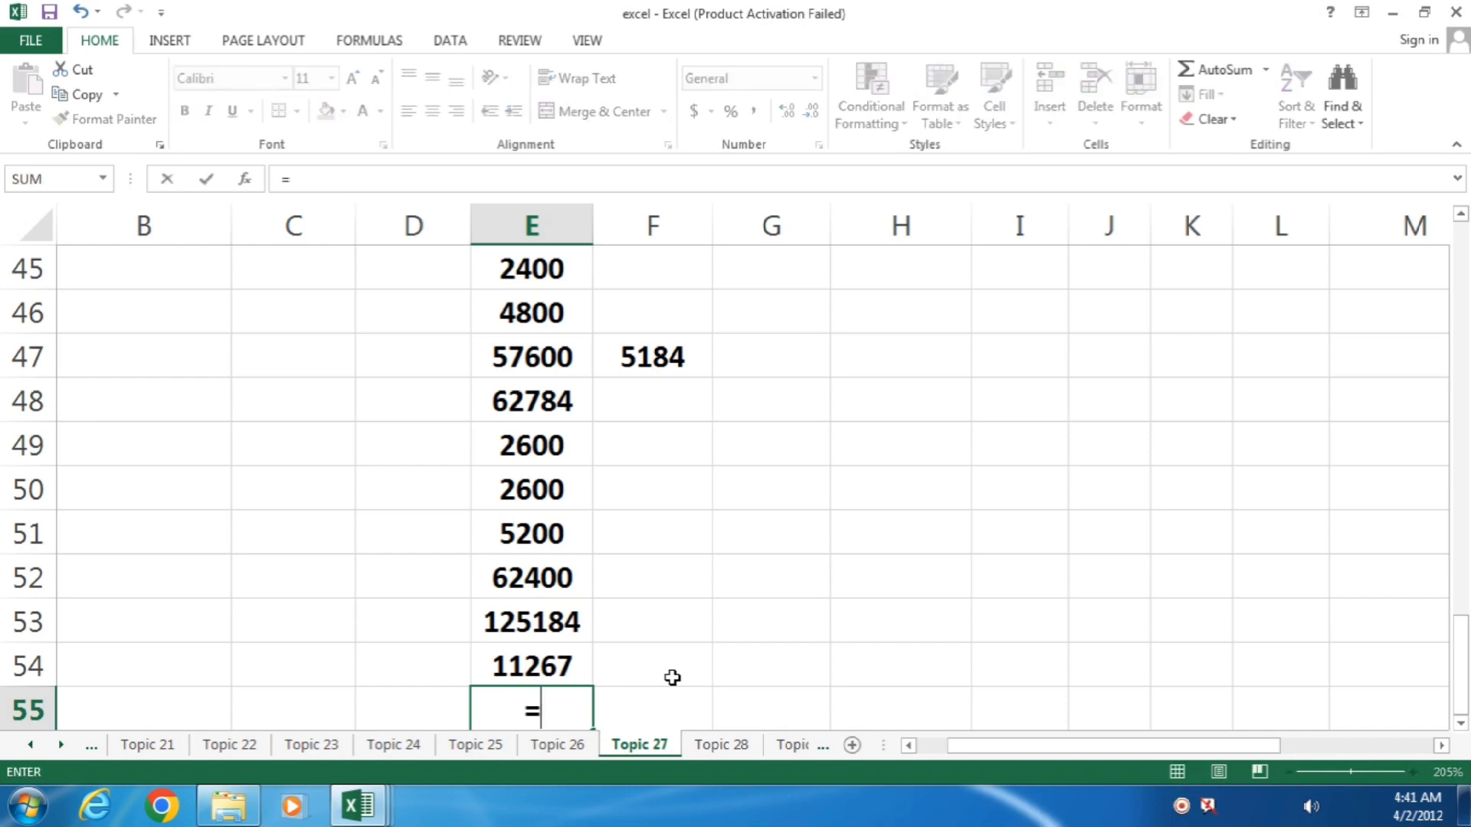
pyautogui.press('Up')
pyautogui.press('Up')
pyautogui.write('+')
pyautogui.press('Down')
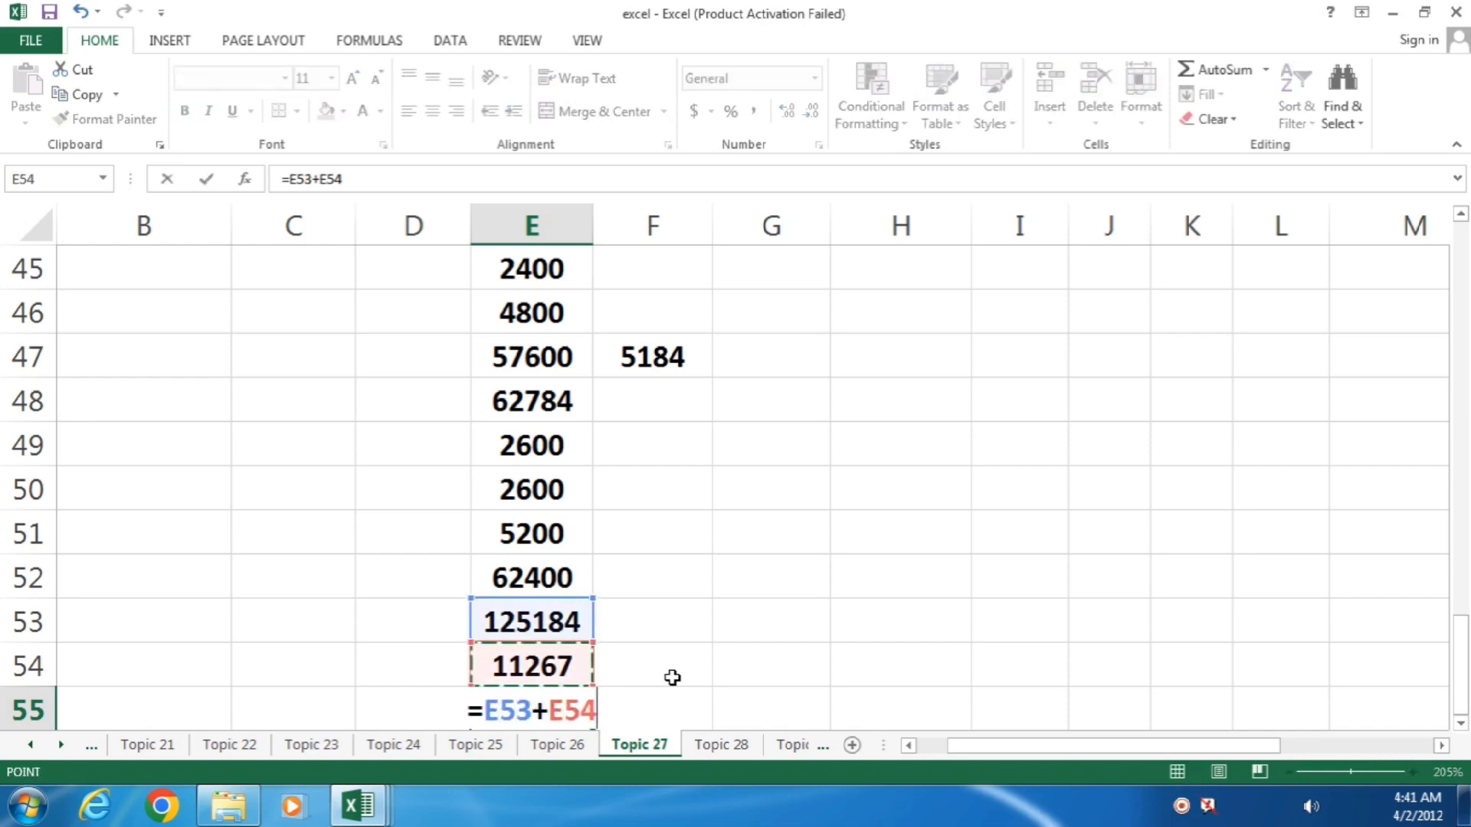
pyautogui.press('Return')
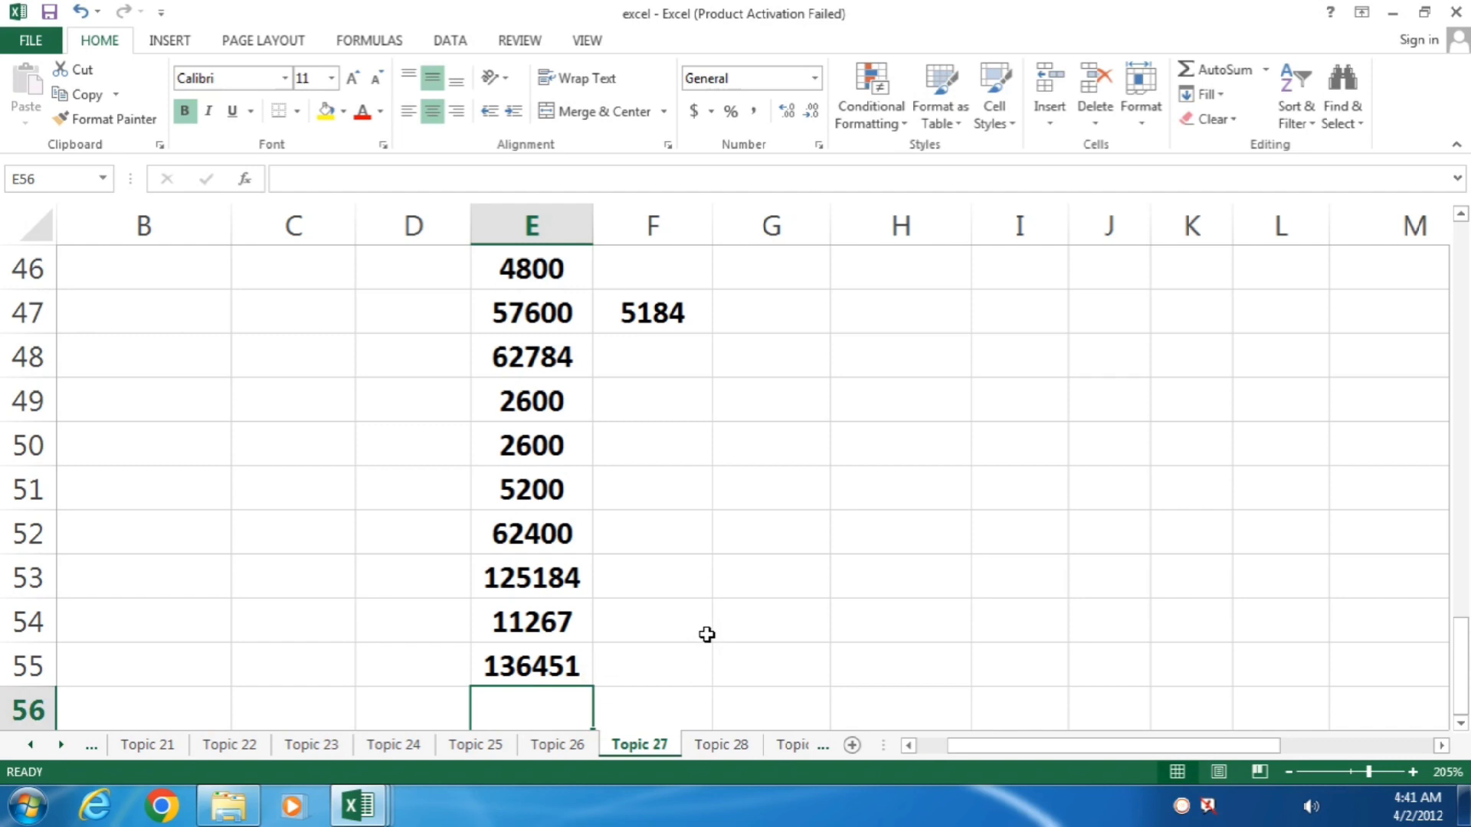
pyautogui.write('28')
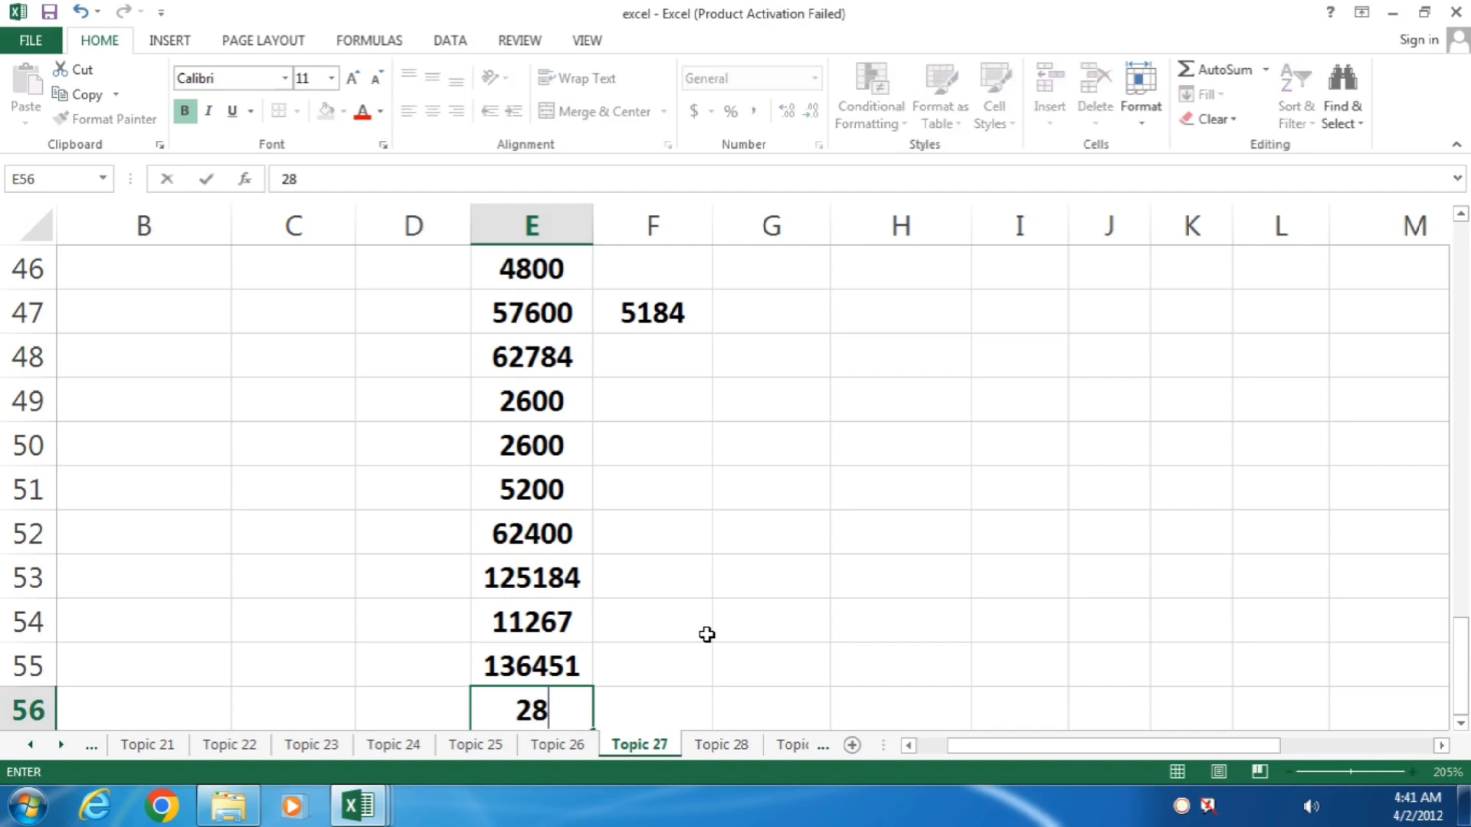
pyautogui.write('00')
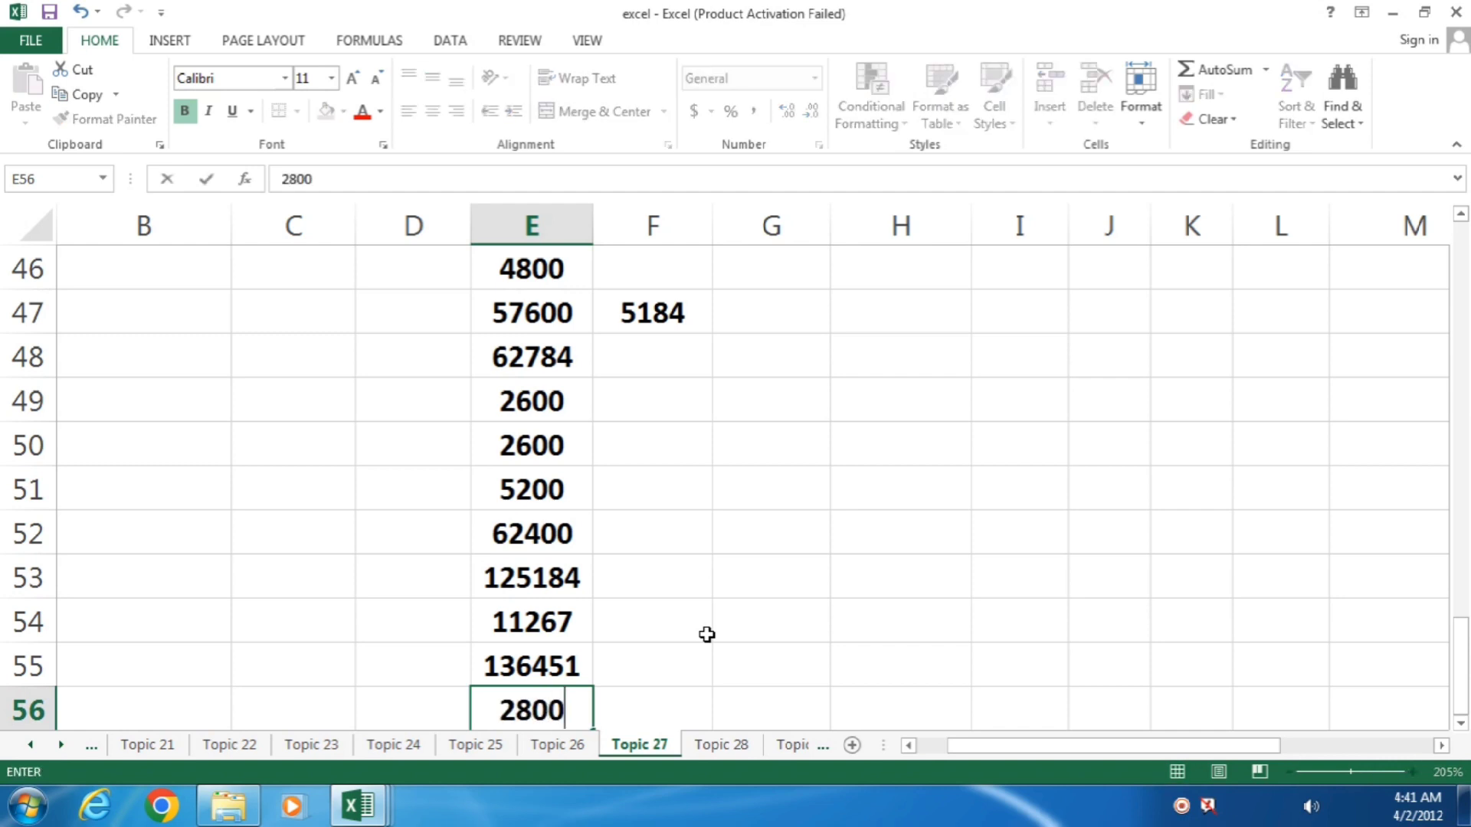
pyautogui.press('Return')
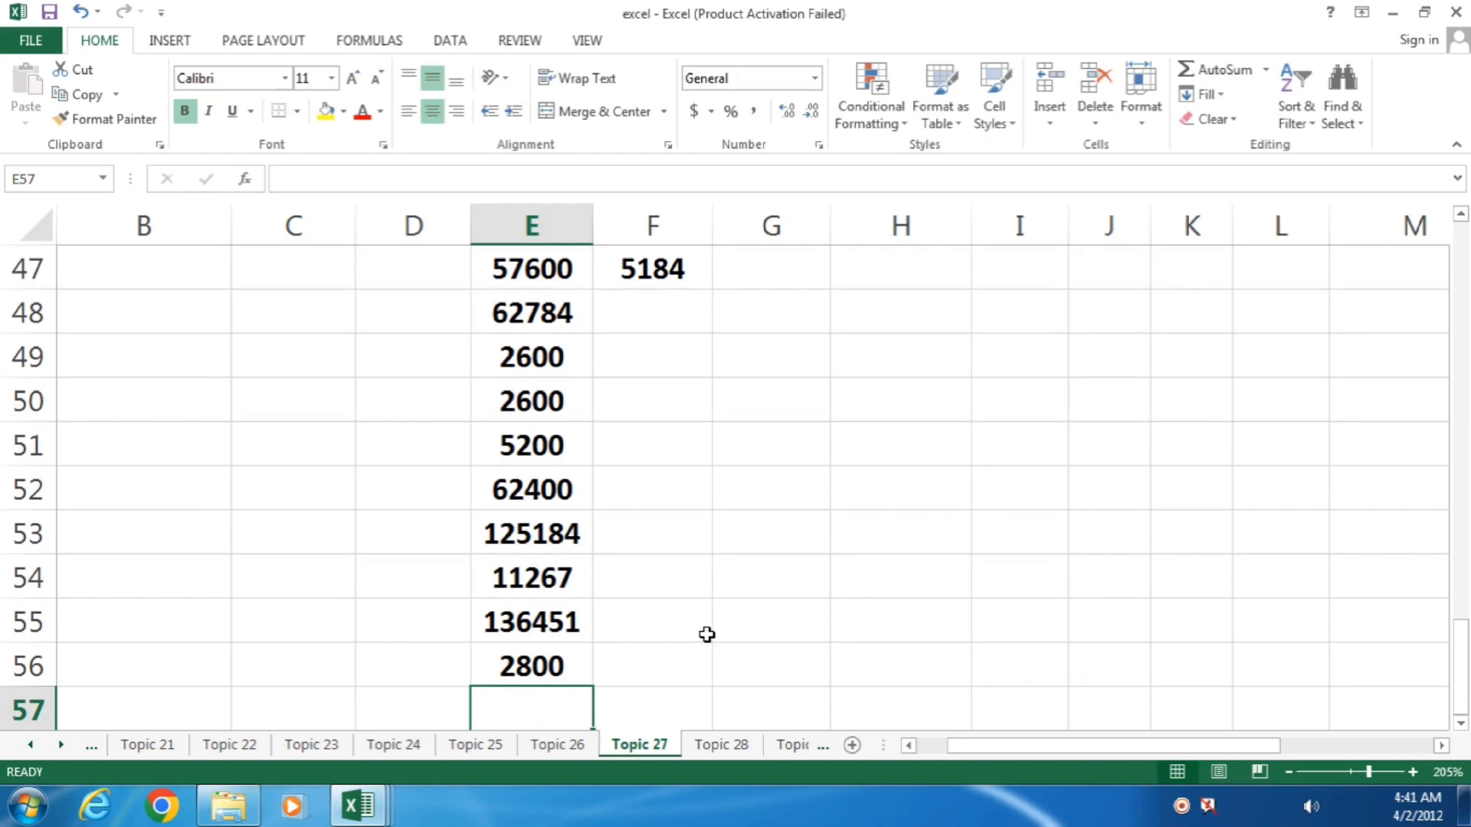
pyautogui.write('=')
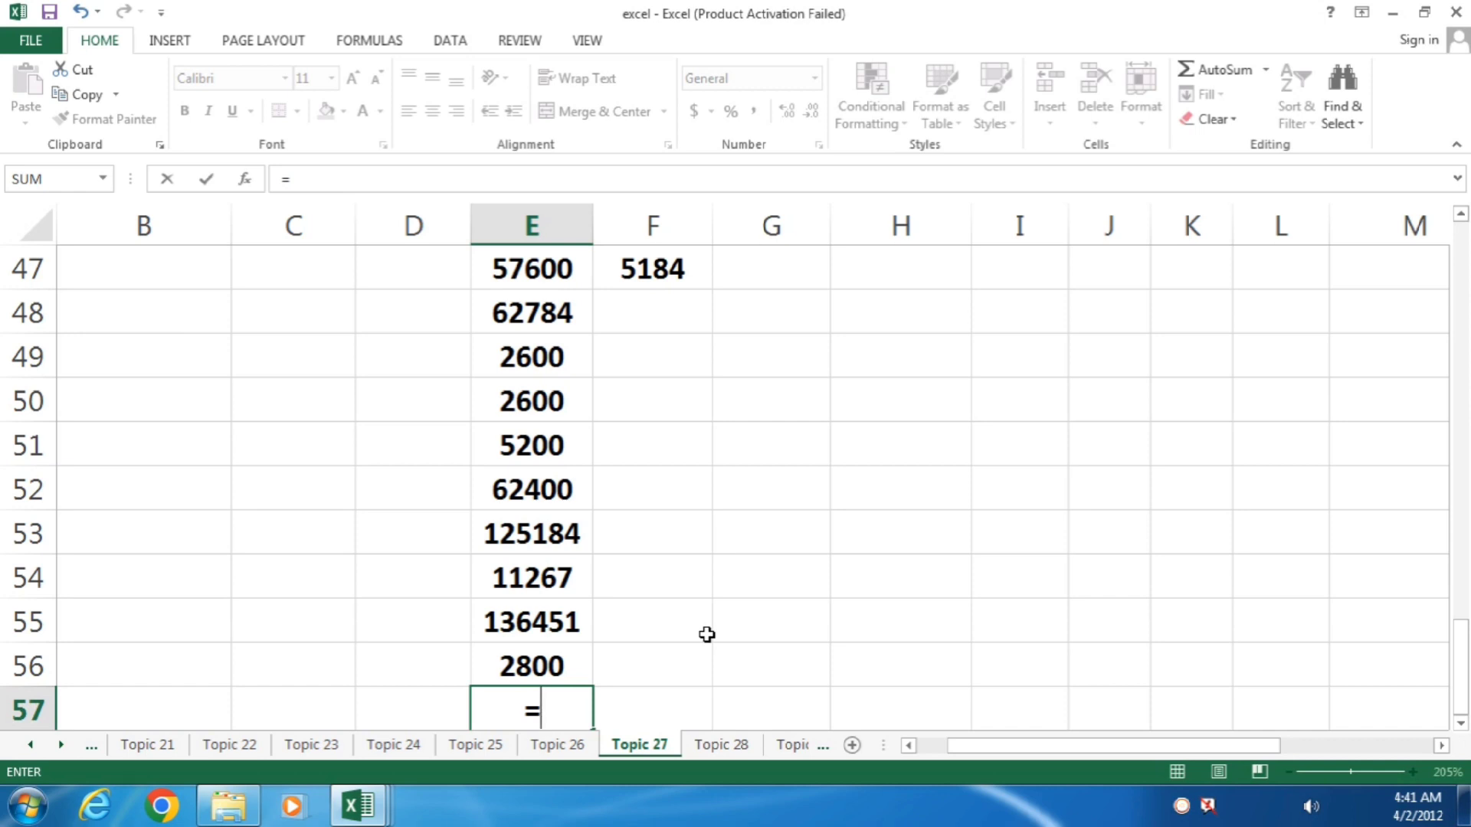
pyautogui.press('Escape')
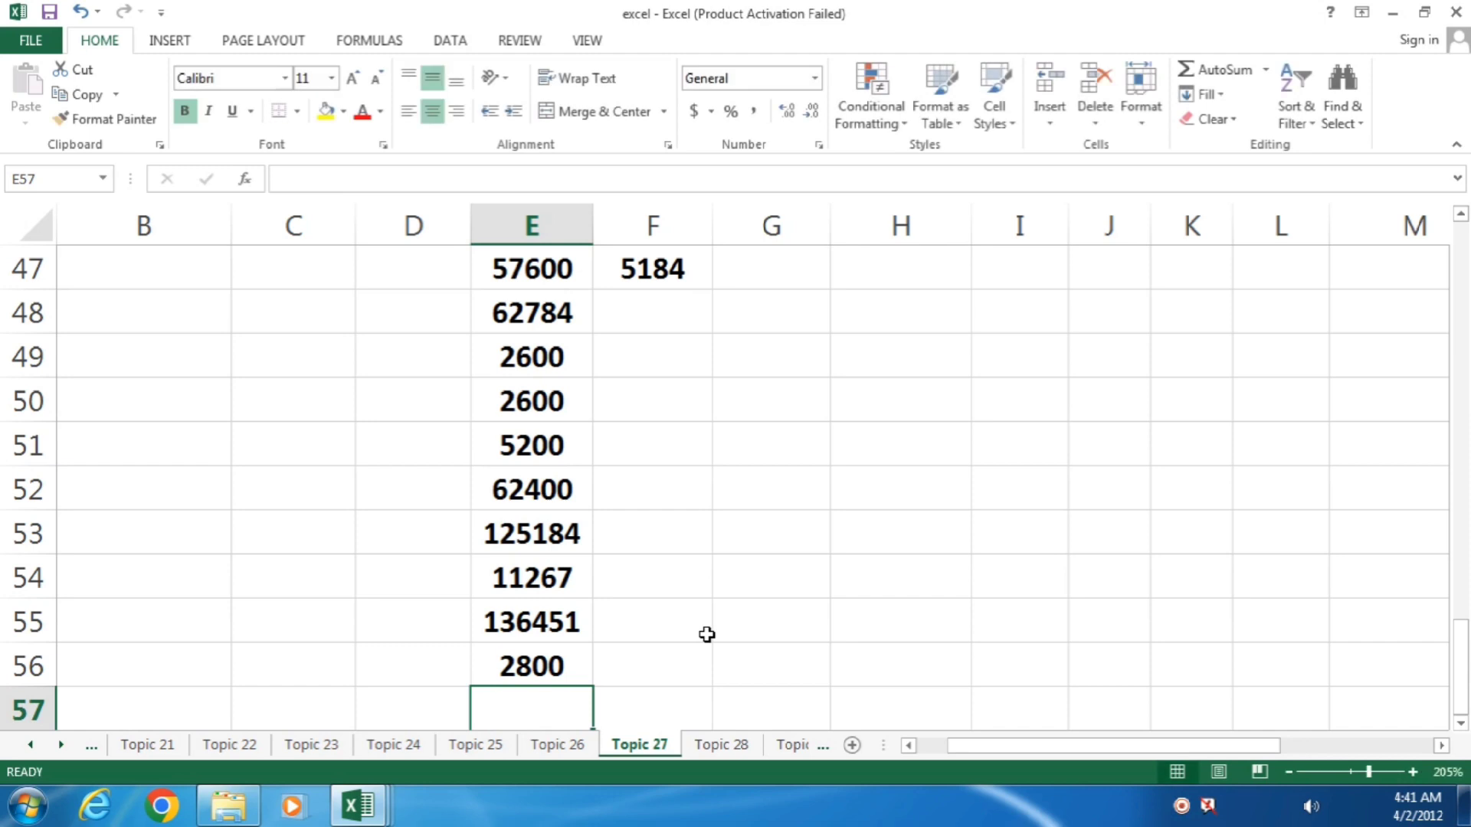
pyautogui.hotkey('ctrl', 'z')
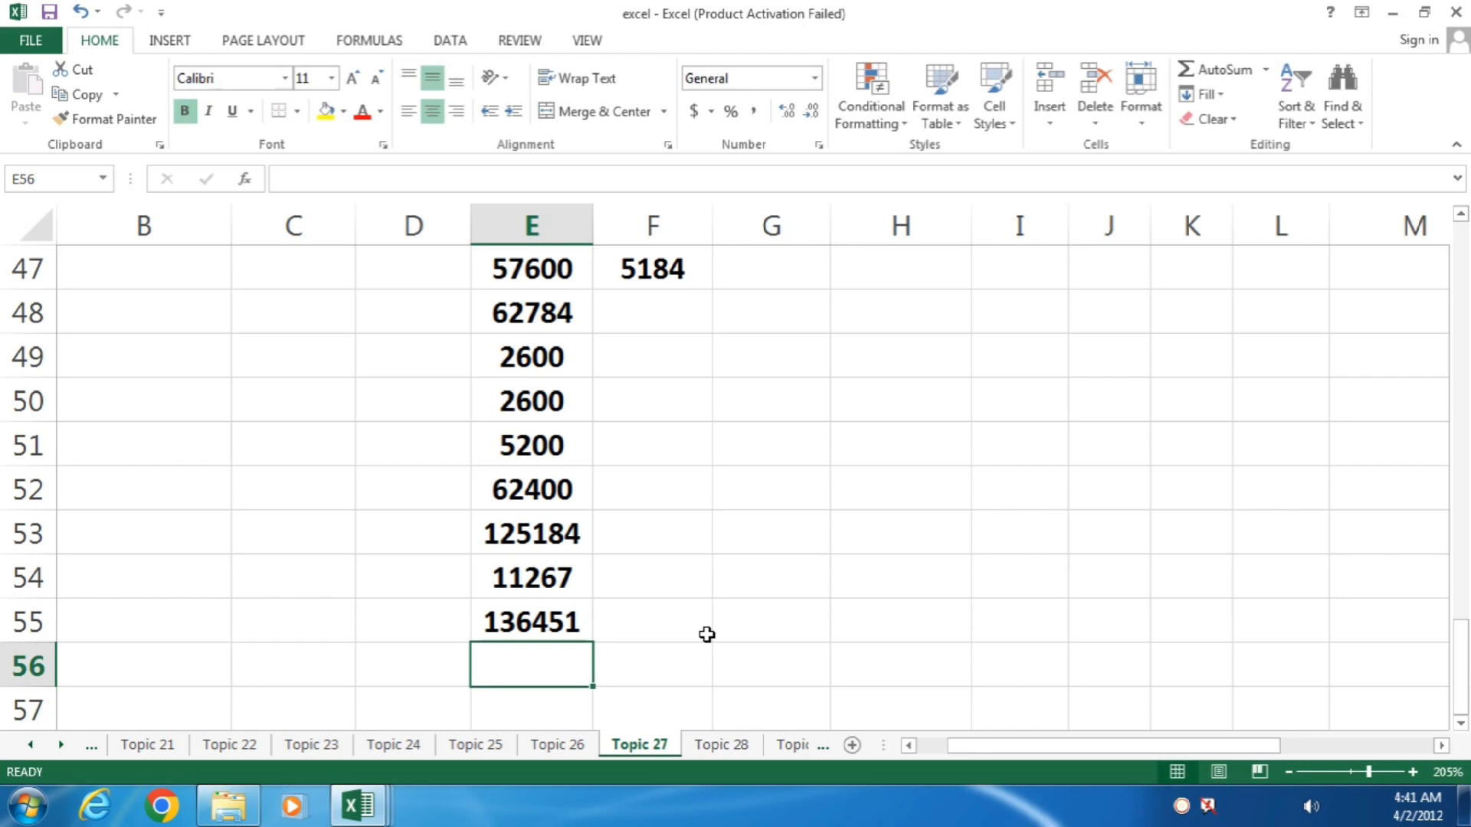
# - Enter the third year's monthly contribution of 2800 in E56 and double it in E57 with the formula =E56*2
pyautogui.write('28')
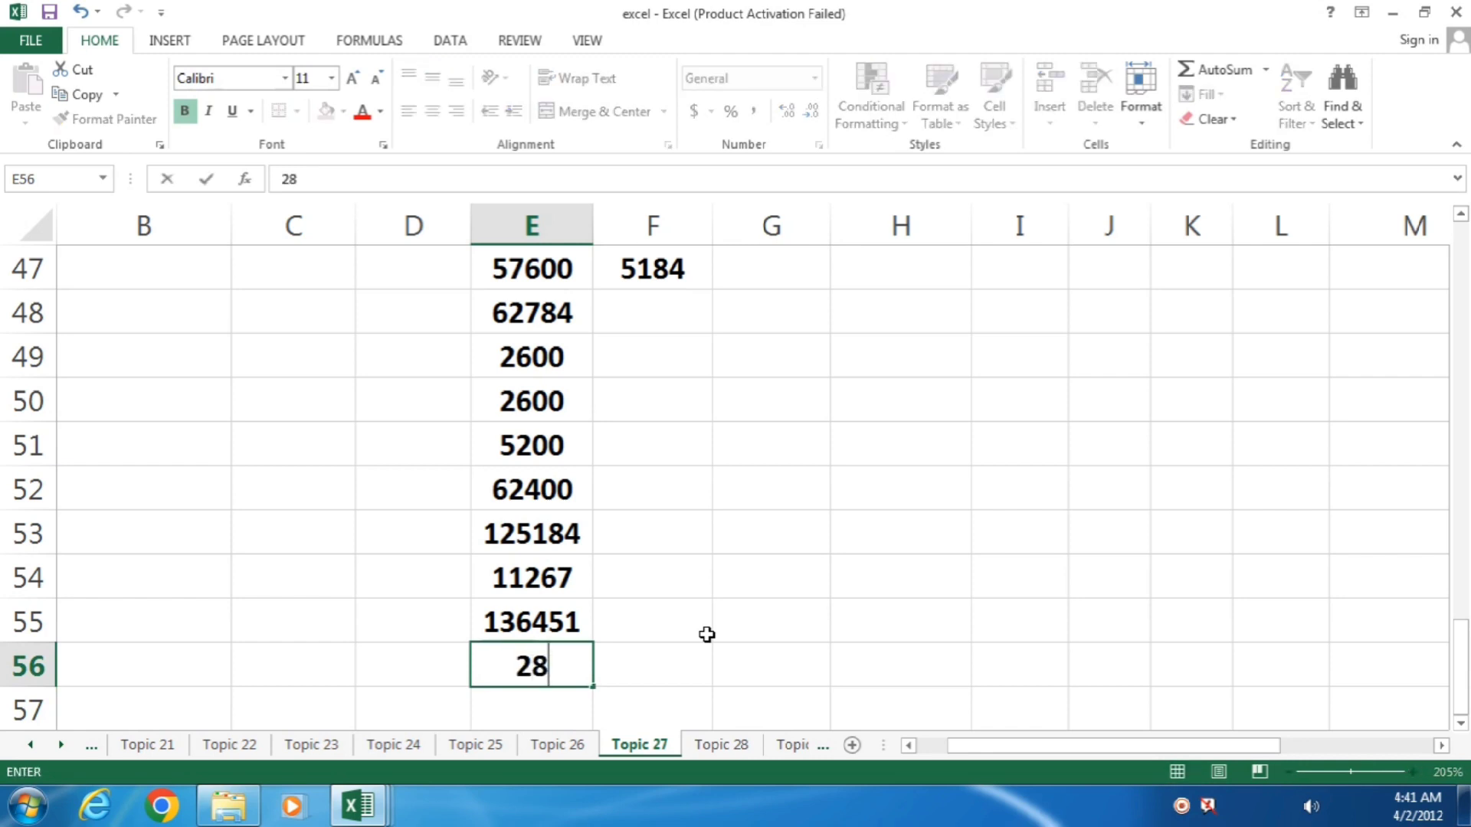
pyautogui.write('00')
pyautogui.press('Return')
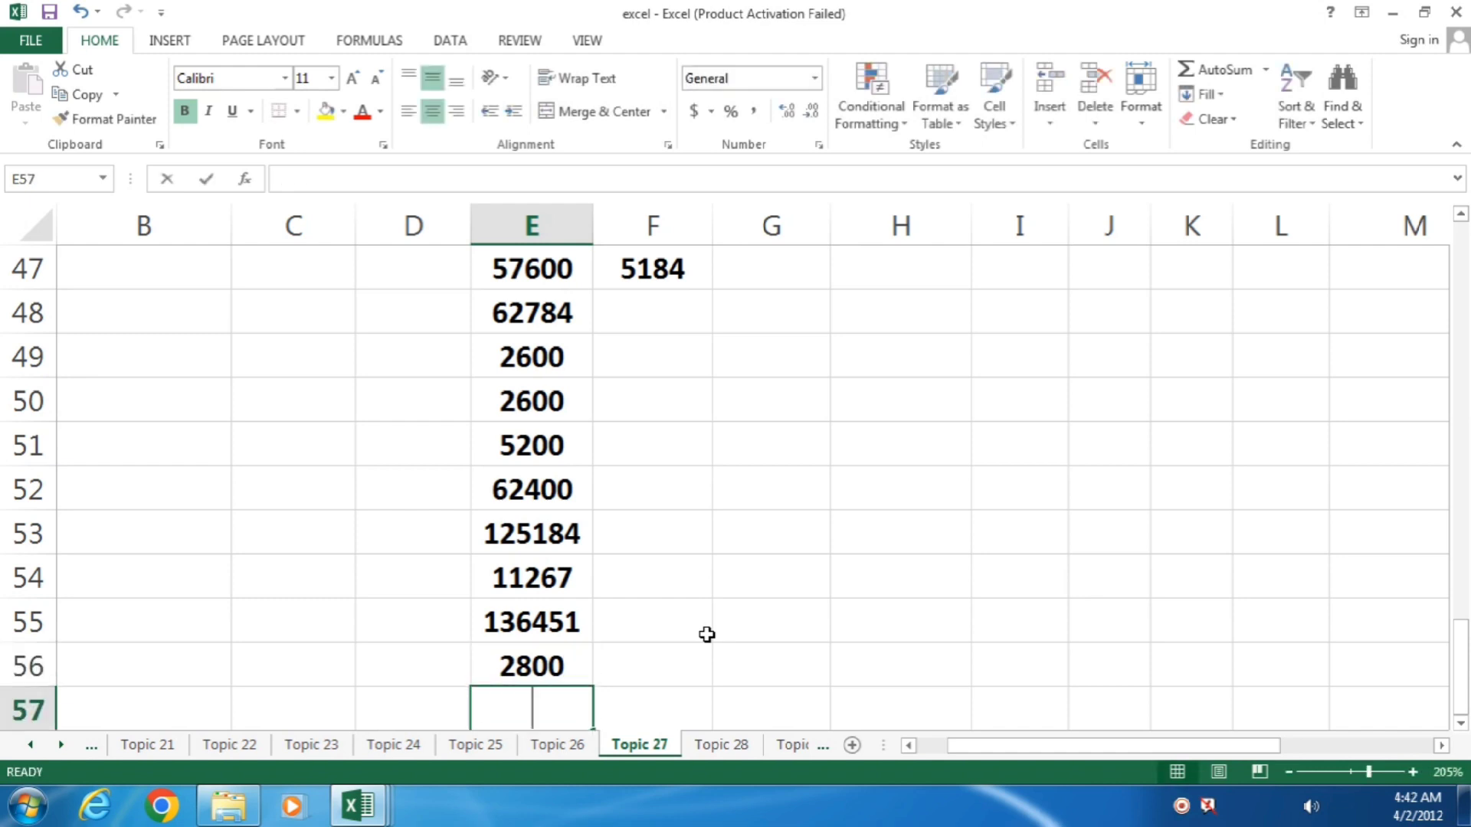
pyautogui.write('=')
pyautogui.press('Up')
pyautogui.write('*2')
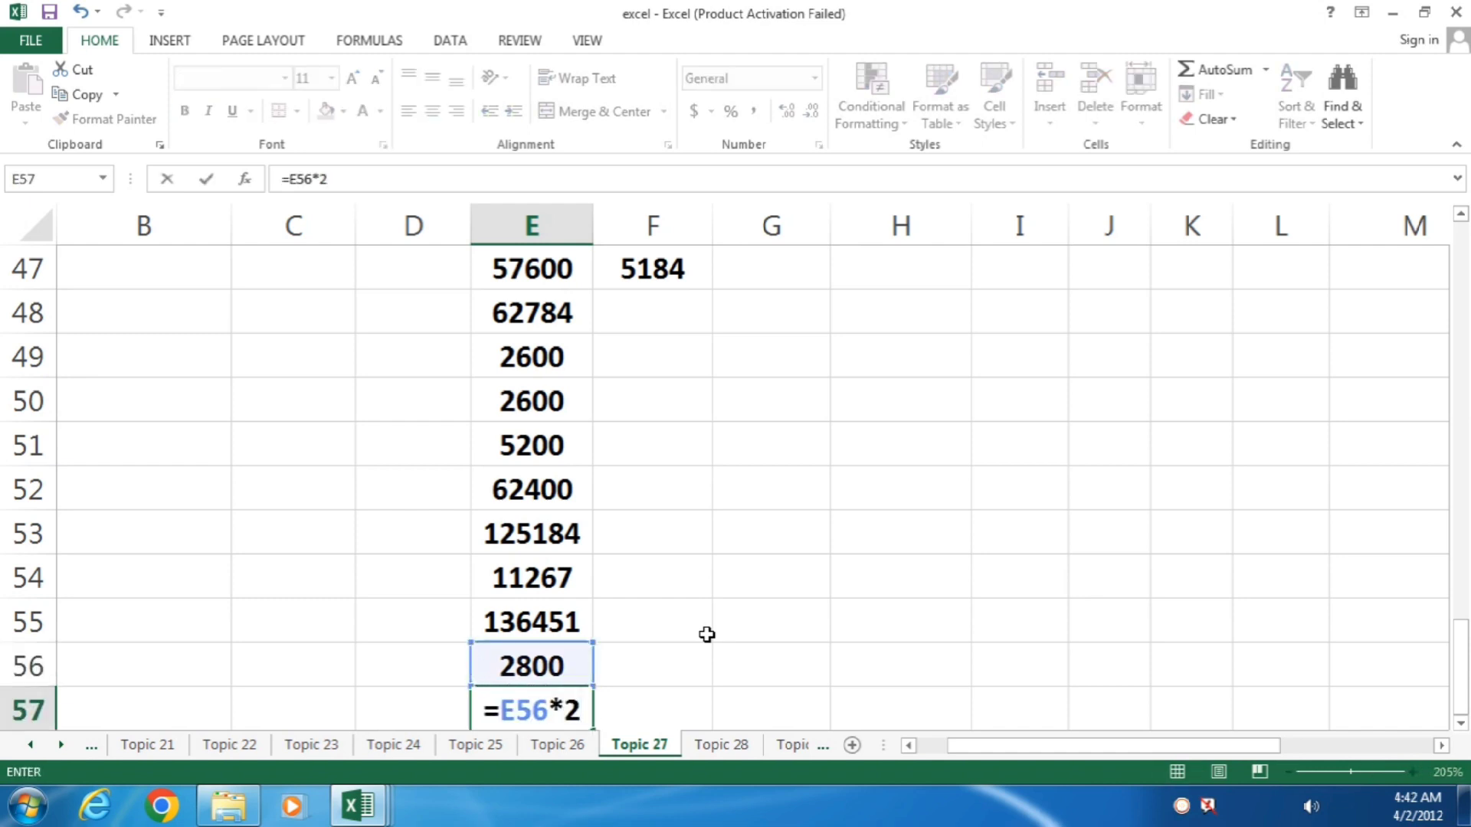
pyautogui.press('Return')
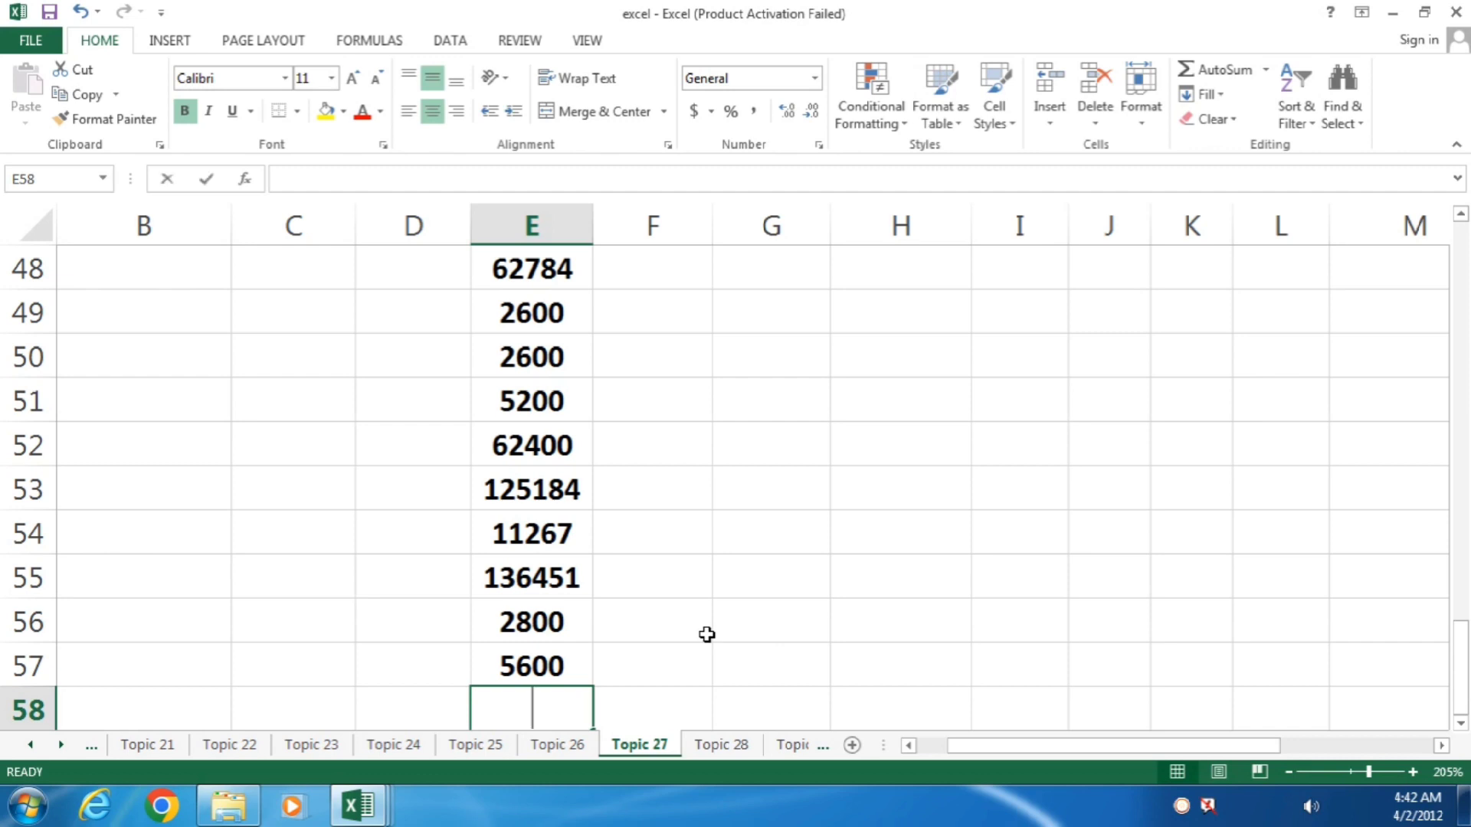
# - Calculate the third twelve-month amount in E58 with the formula =E57*12
pyautogui.write('=')
pyautogui.press('Up')
pyautogui.write('*12')
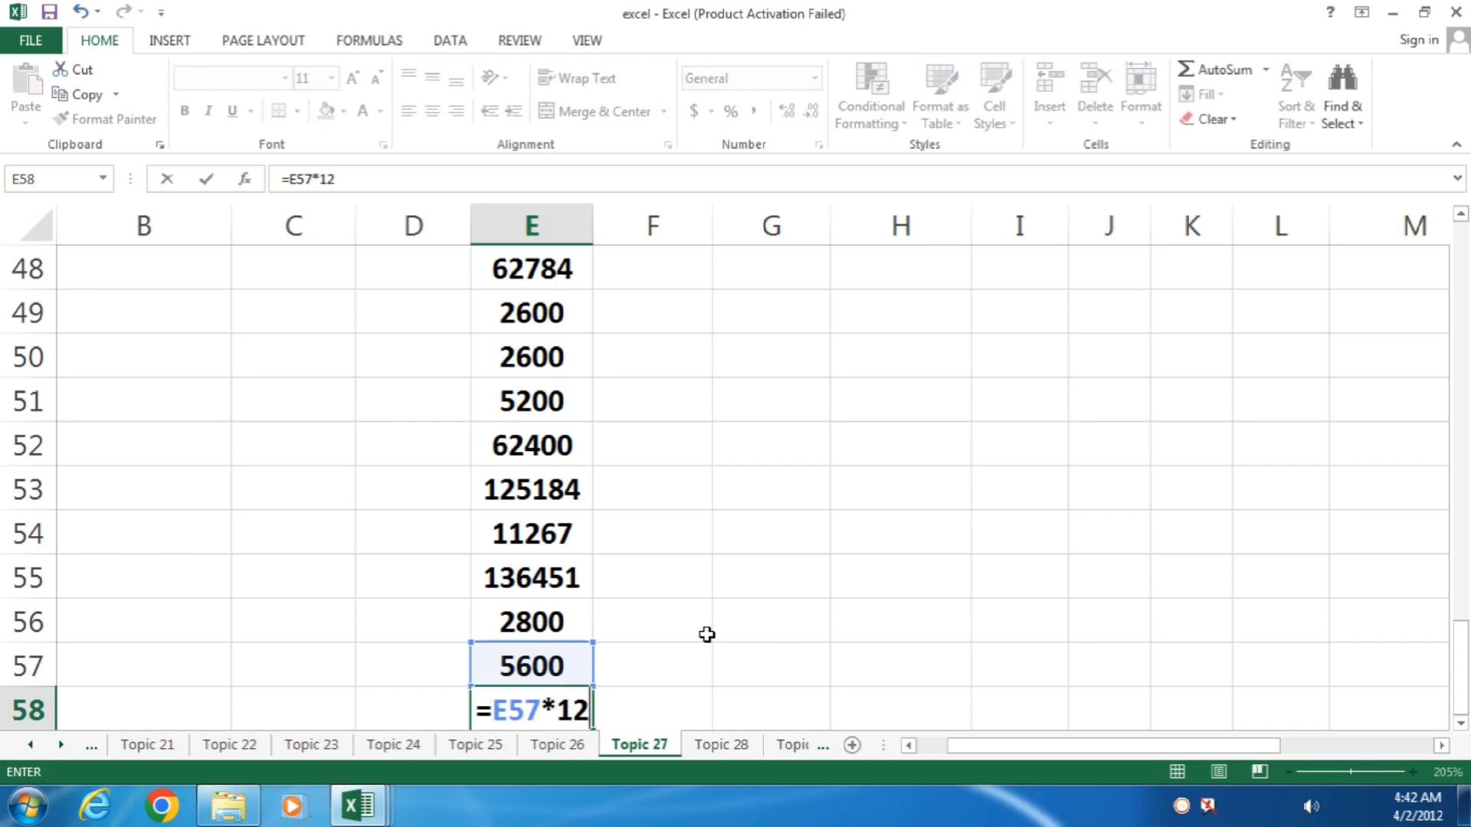
pyautogui.press('Return')
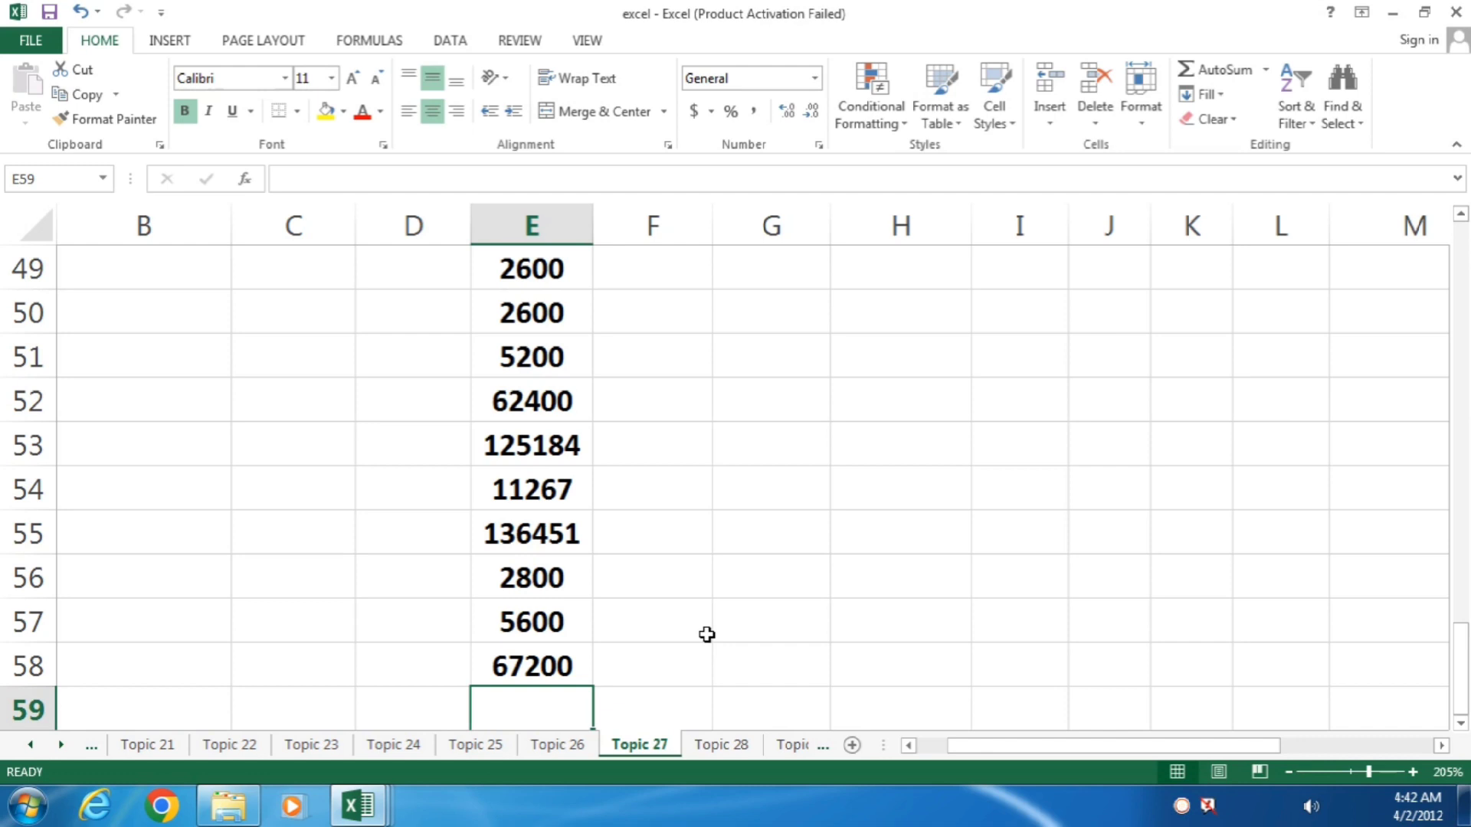
# - Add the third year's amount to the accumulated balance in E59 with the formula =E55+E58
pyautogui.write('=')
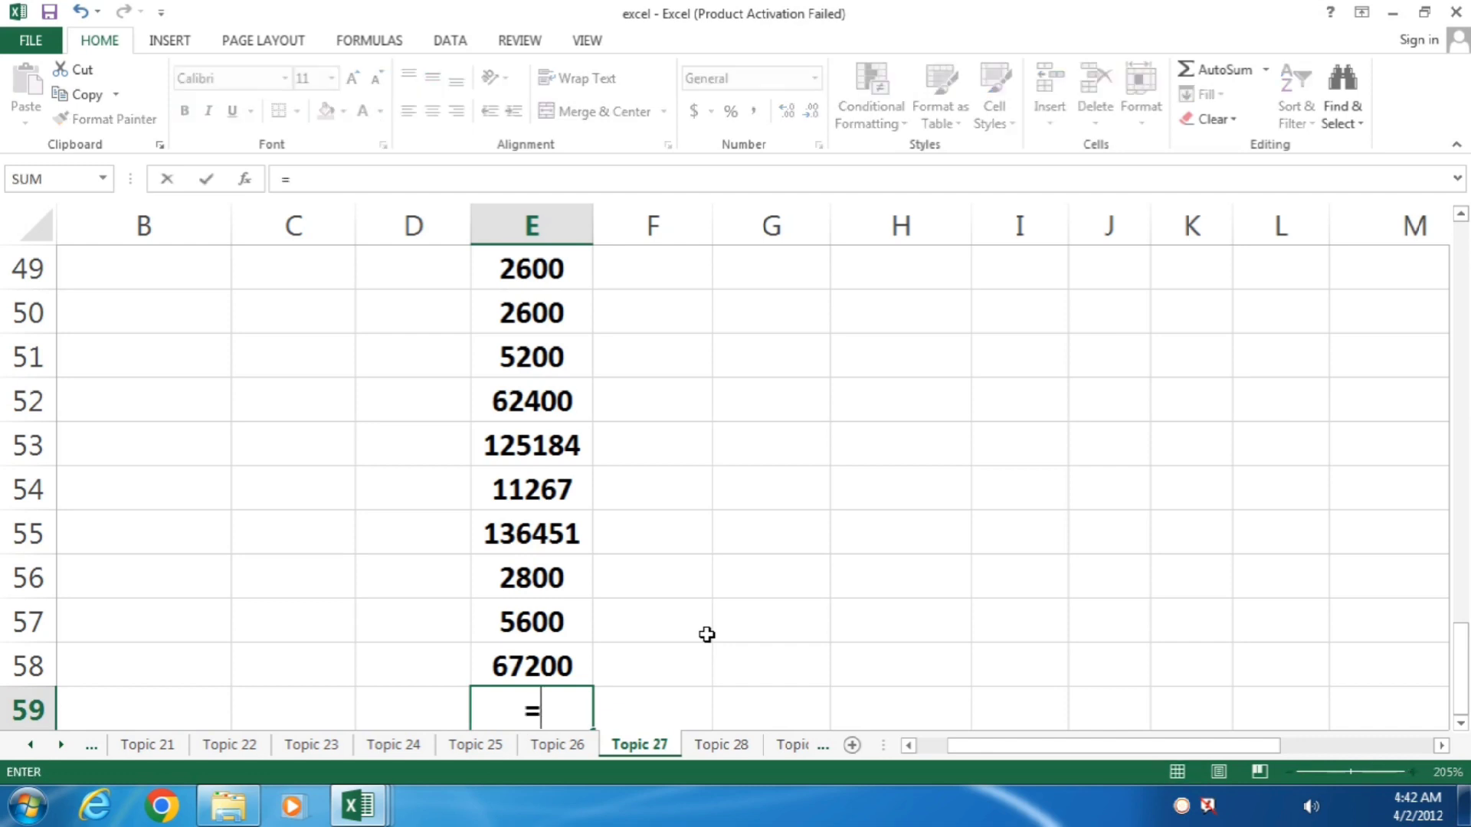
pyautogui.press('Up')
pyautogui.press('Up')
pyautogui.press('Up')
pyautogui.press('Up')
pyautogui.write('+')
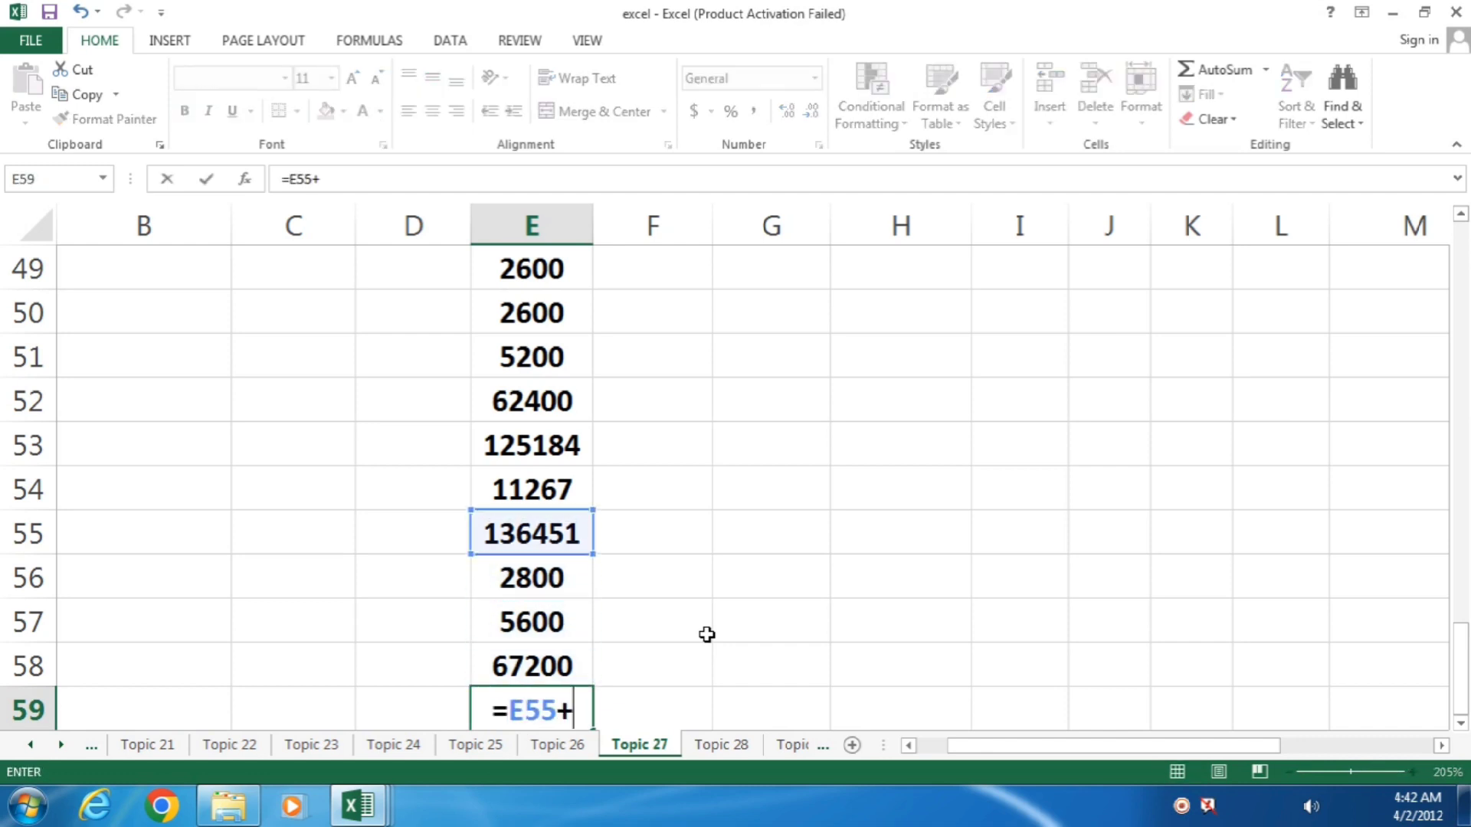
pyautogui.press('Up')
pyautogui.press('Return')
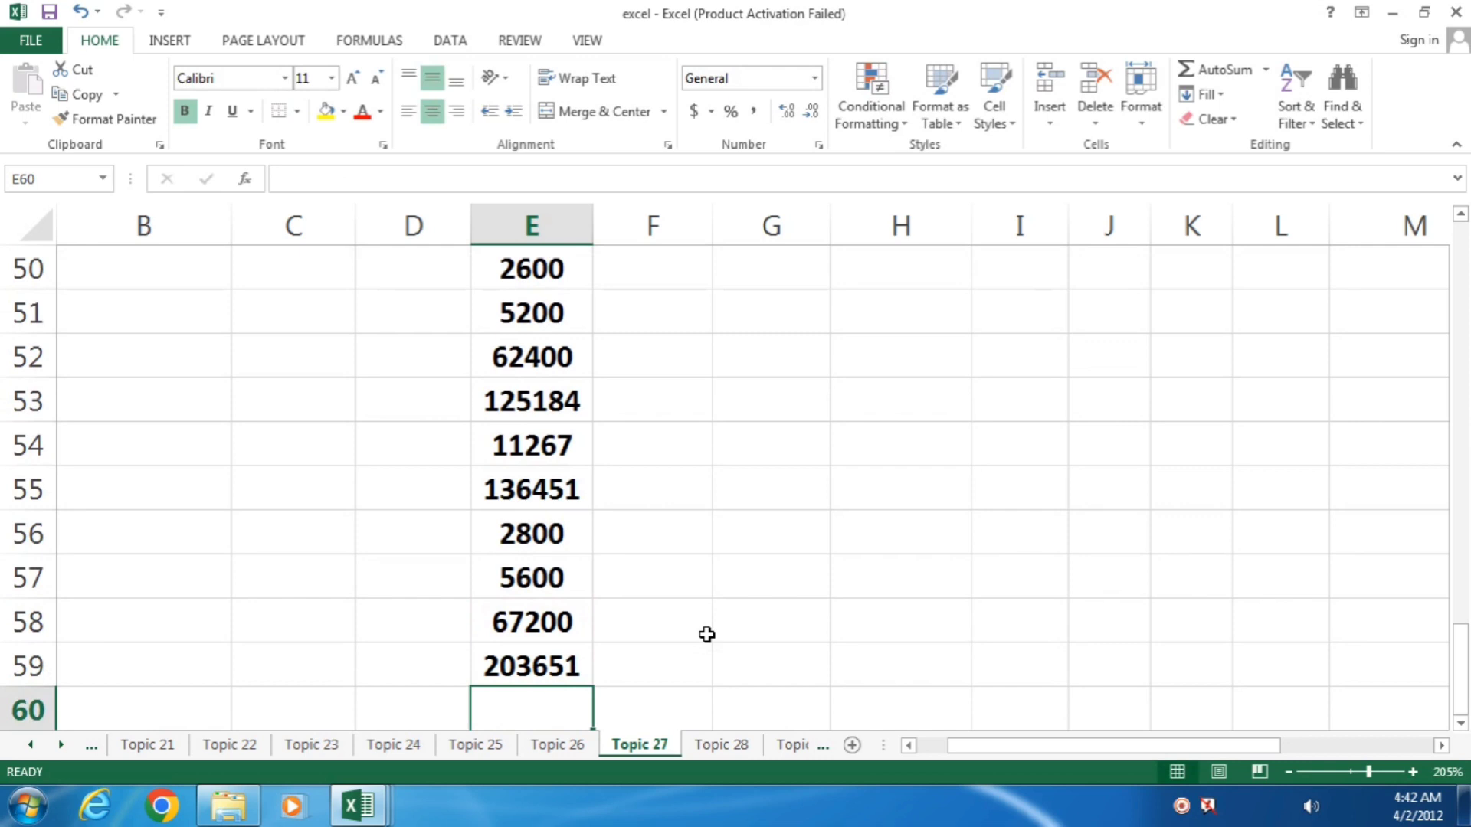
# - Calculate 9% interest on the three-year balance in E60 with the formula =E59*9/100
pyautogui.write('=')
pyautogui.press('Up')
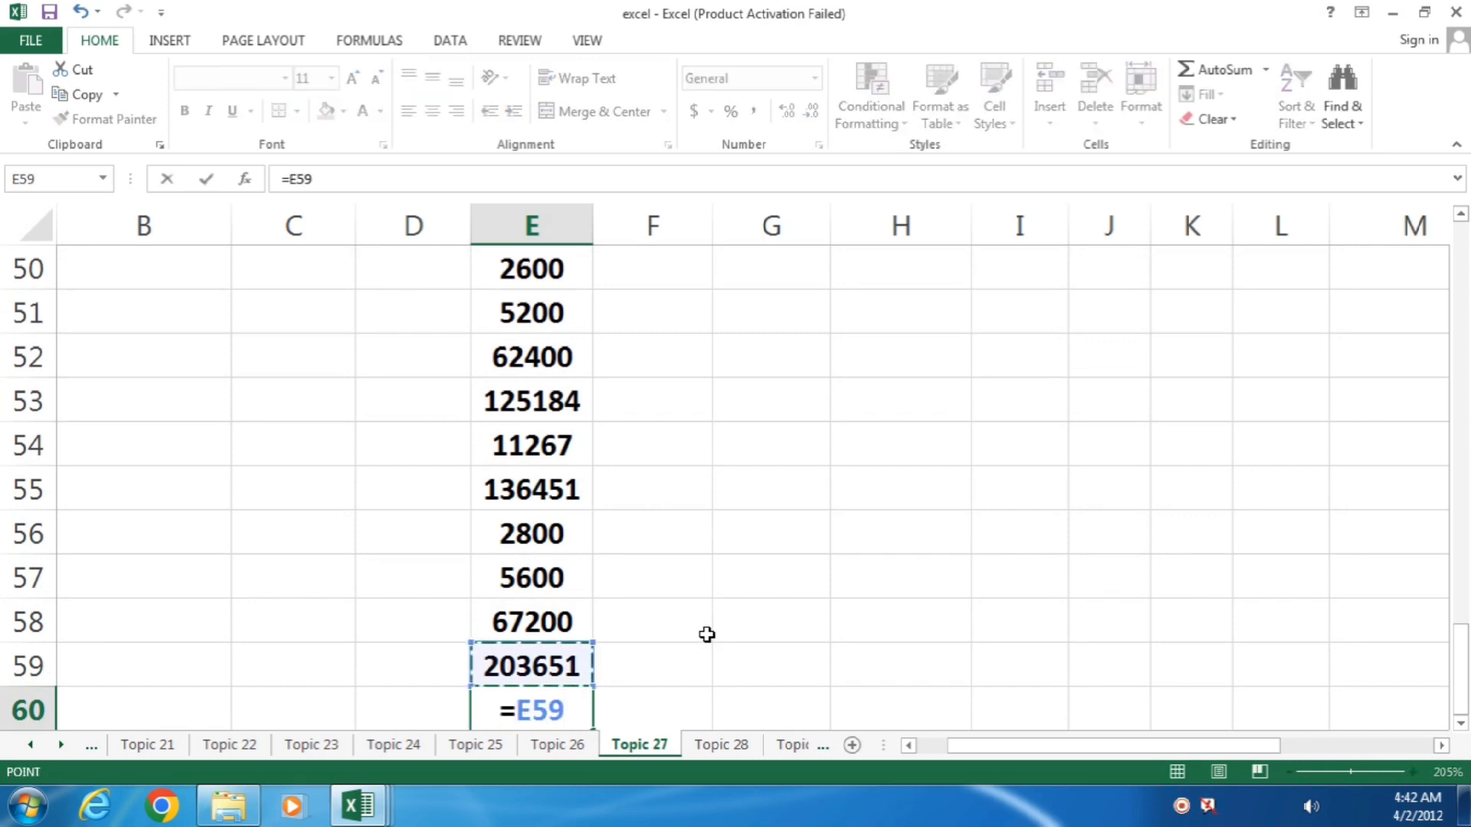
pyautogui.write('*9/100')
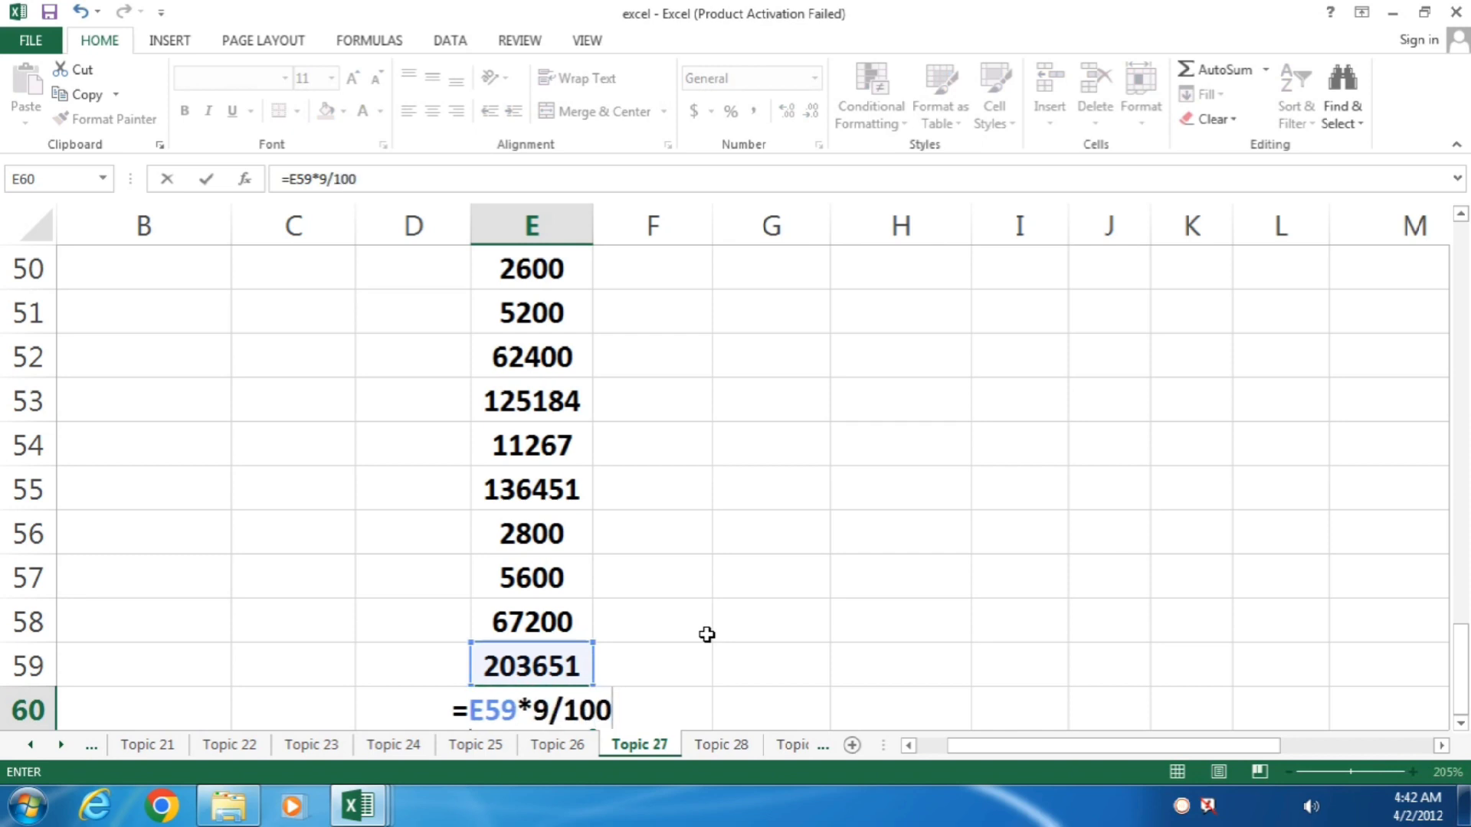
pyautogui.press('Return')
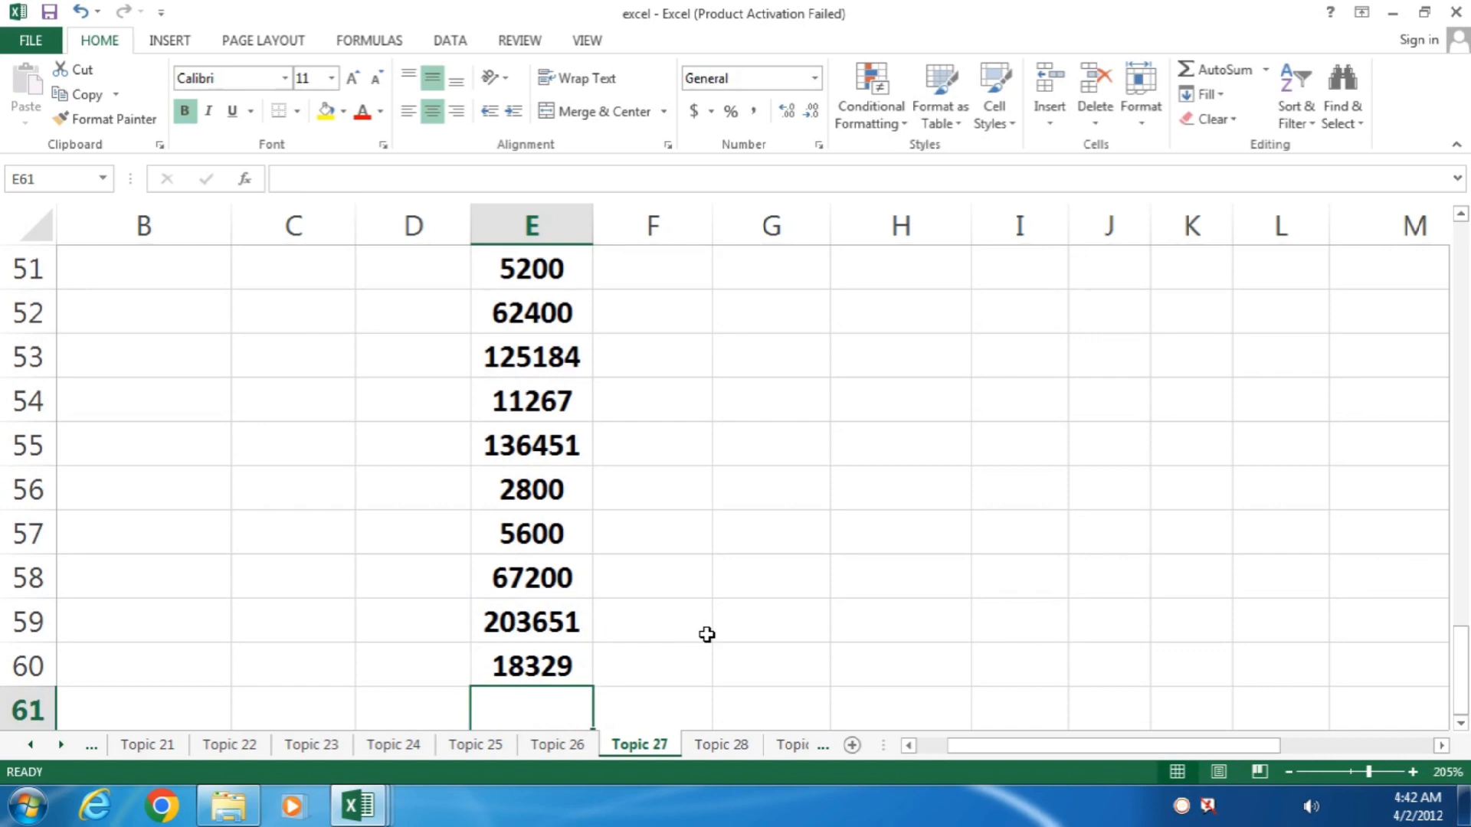
# - Try to work out the monthly share of the 9% interest in F60 with the formula =E60/12
pyautogui.press('Right')
pyautogui.press('Up')
pyautogui.write('=')
pyautogui.press('Left')
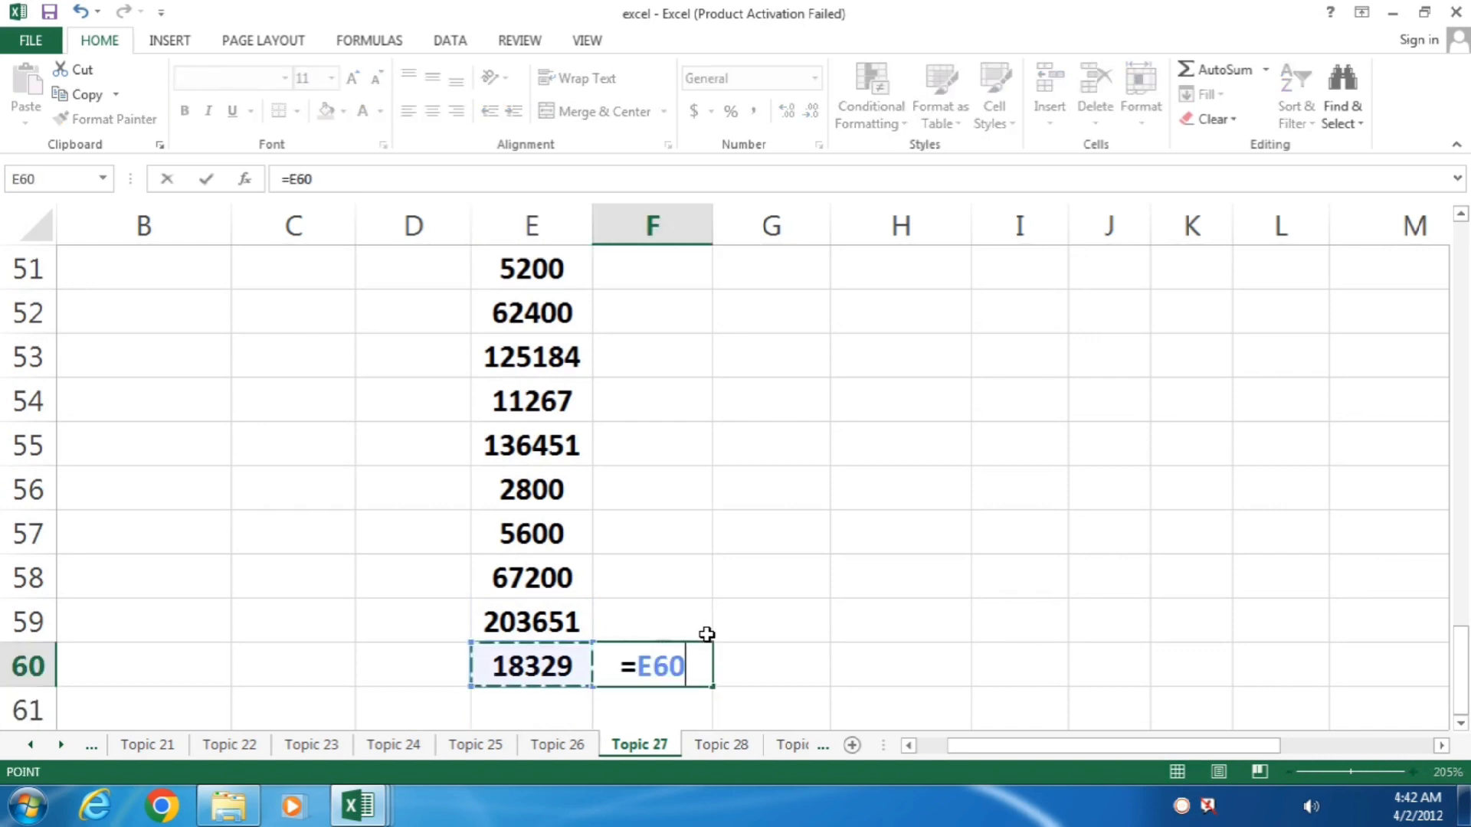
pyautogui.write('/12')
pyautogui.press('Return')
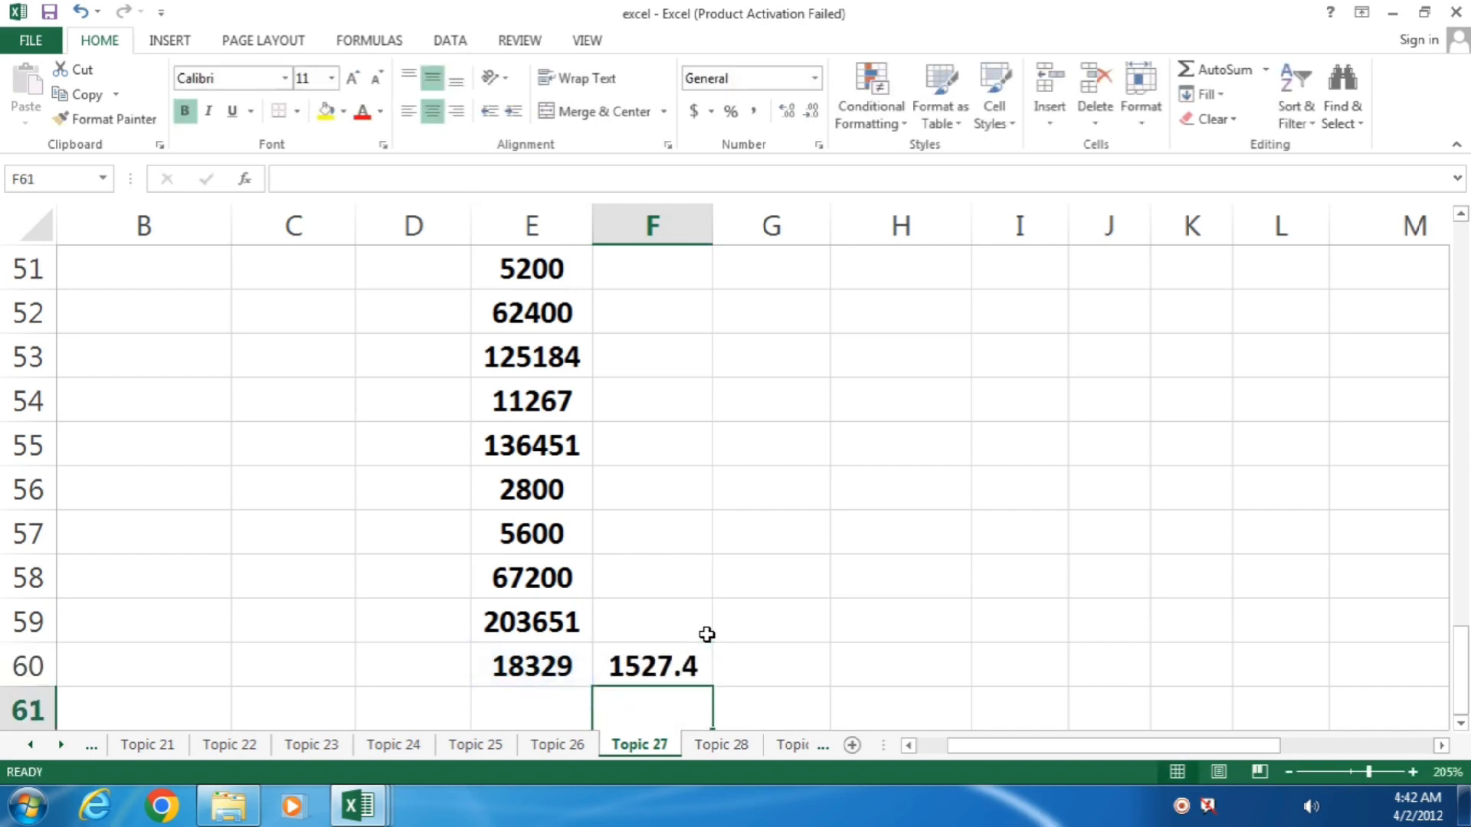
pyautogui.hotkey('ctrl', 'z')
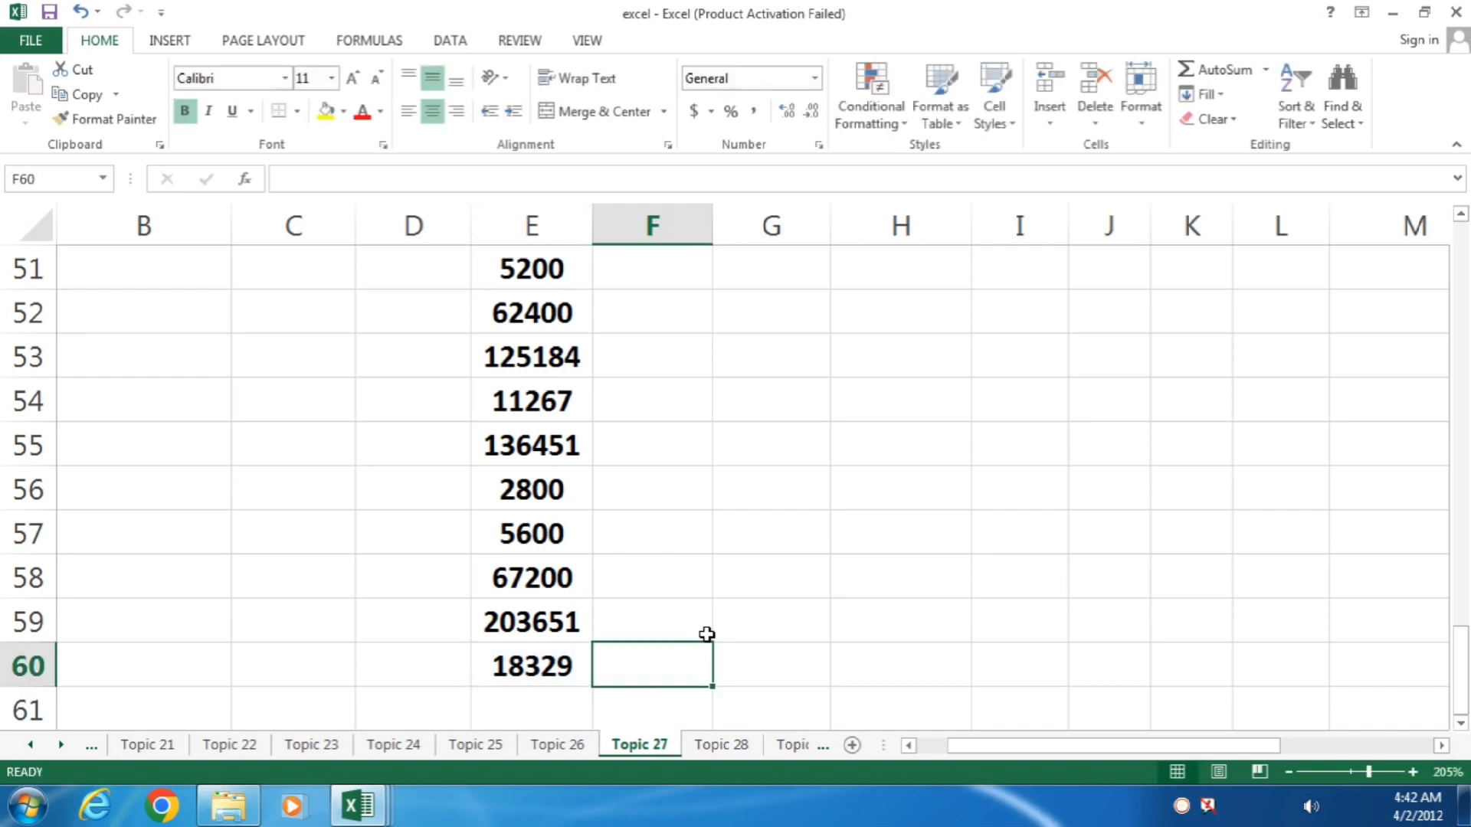
# - Add the three-year balance and its 9% interest in E61 with the formula =E59+E60
pyautogui.press('Left')
pyautogui.press('Down')
pyautogui.write('=')
pyautogui.press('Up')
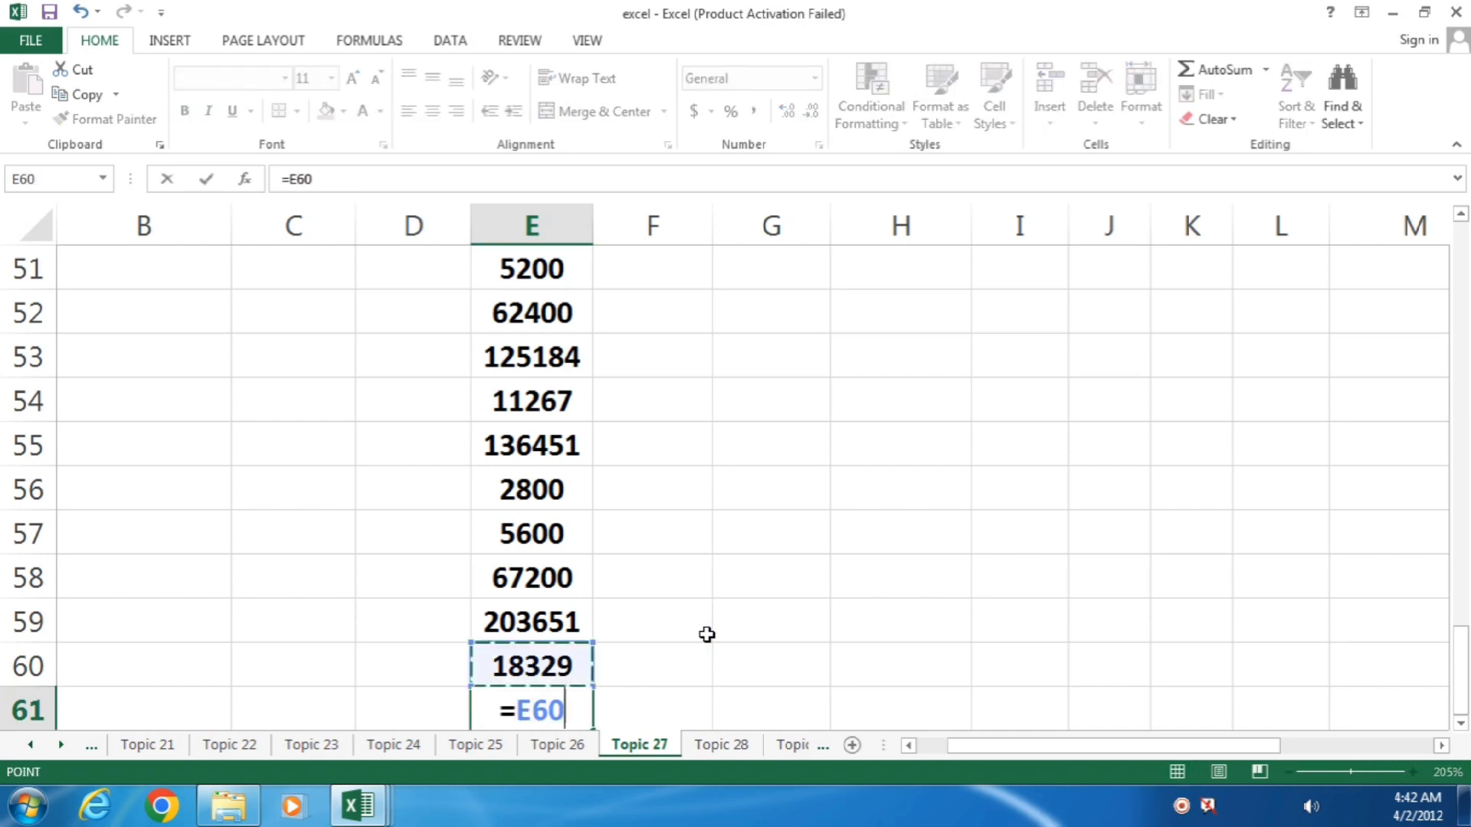
pyautogui.press('Up')
pyautogui.write('+')
pyautogui.press('Up')
pyautogui.press('Return')
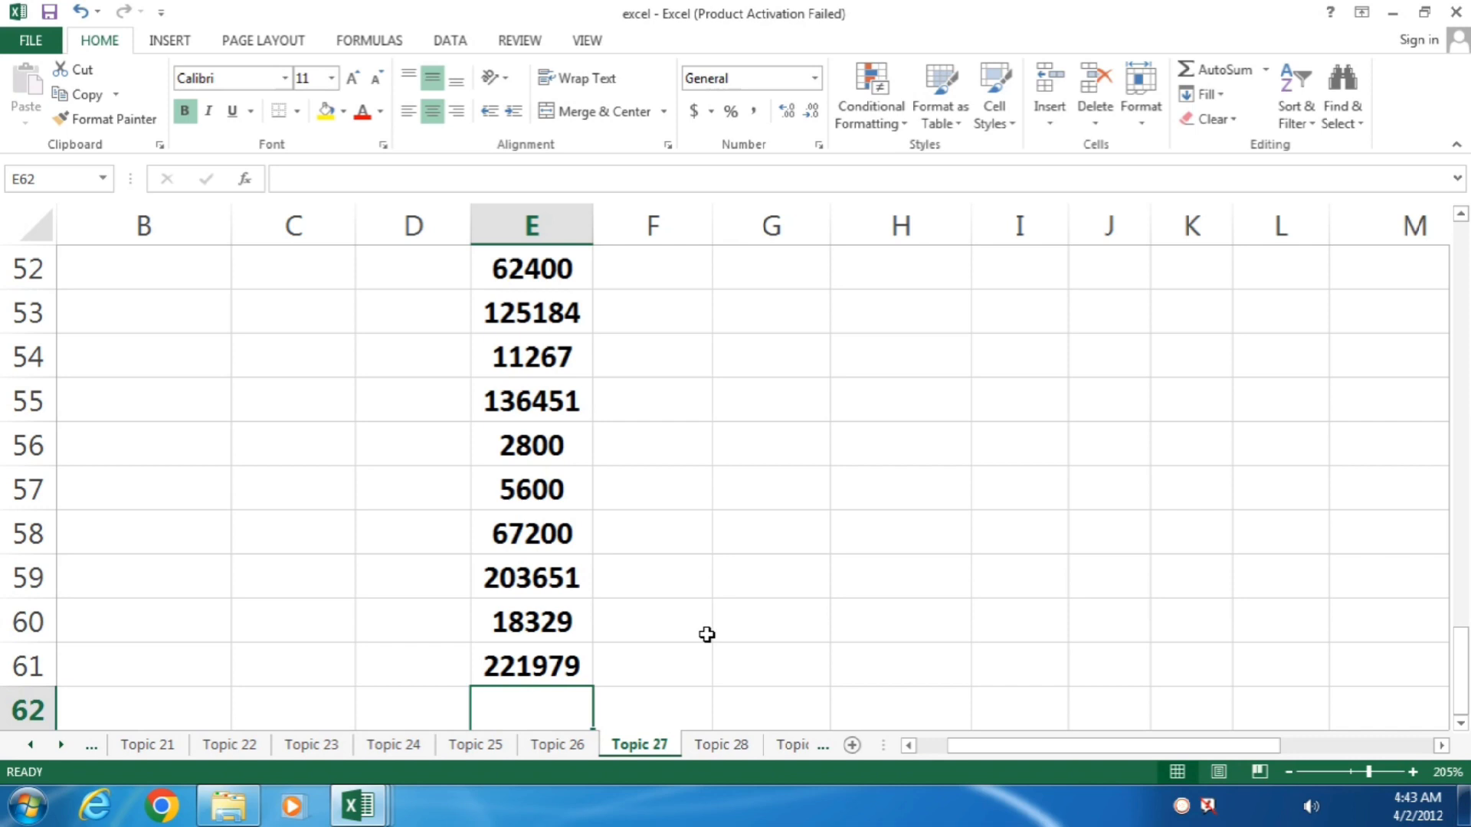
# - Calculate 9% of the new accumulated balance in E62 with the formula =E61*9/100
pyautogui.write('=')
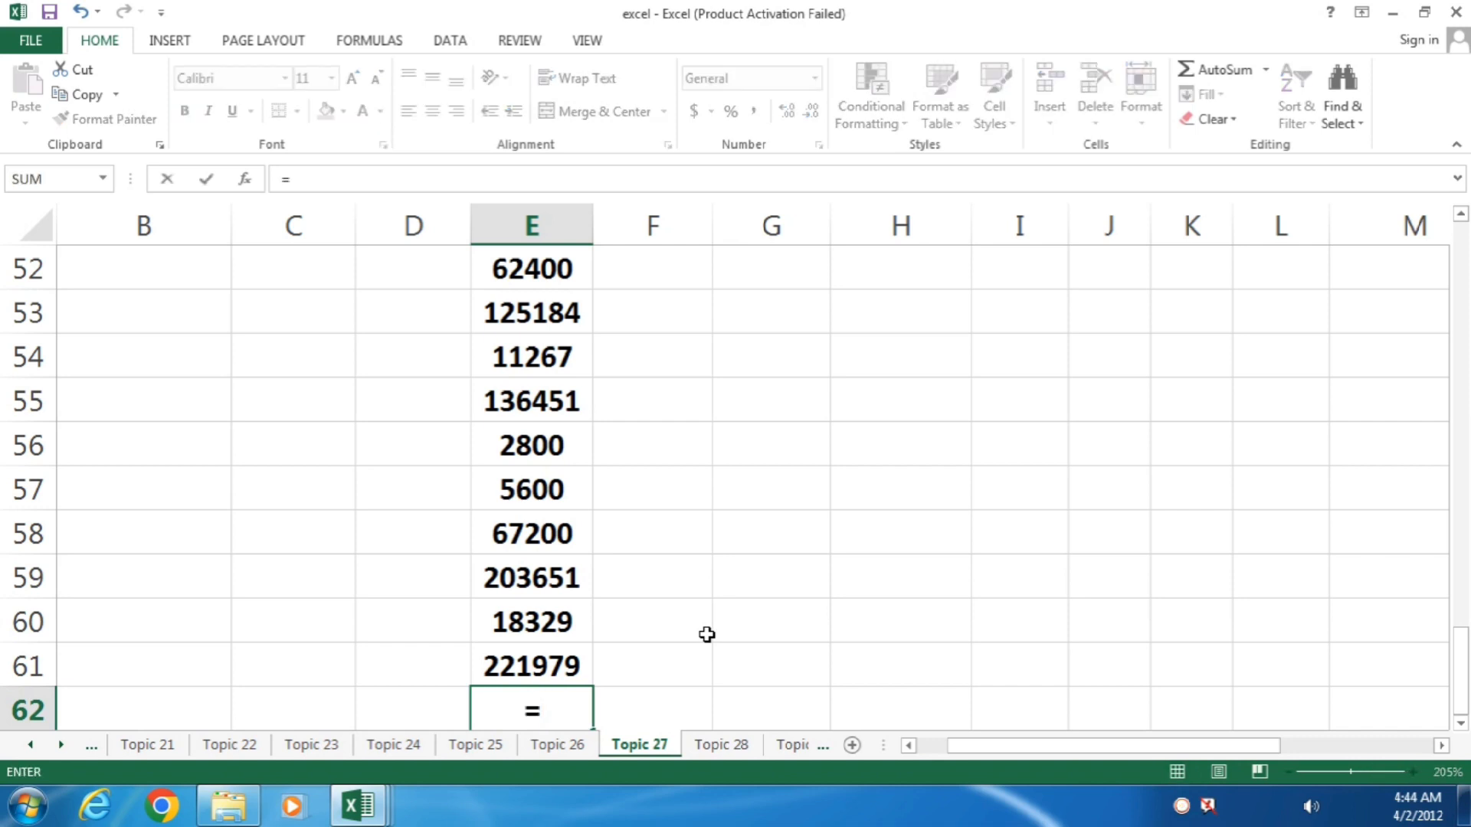
pyautogui.press('Up')
pyautogui.write('*9/100')
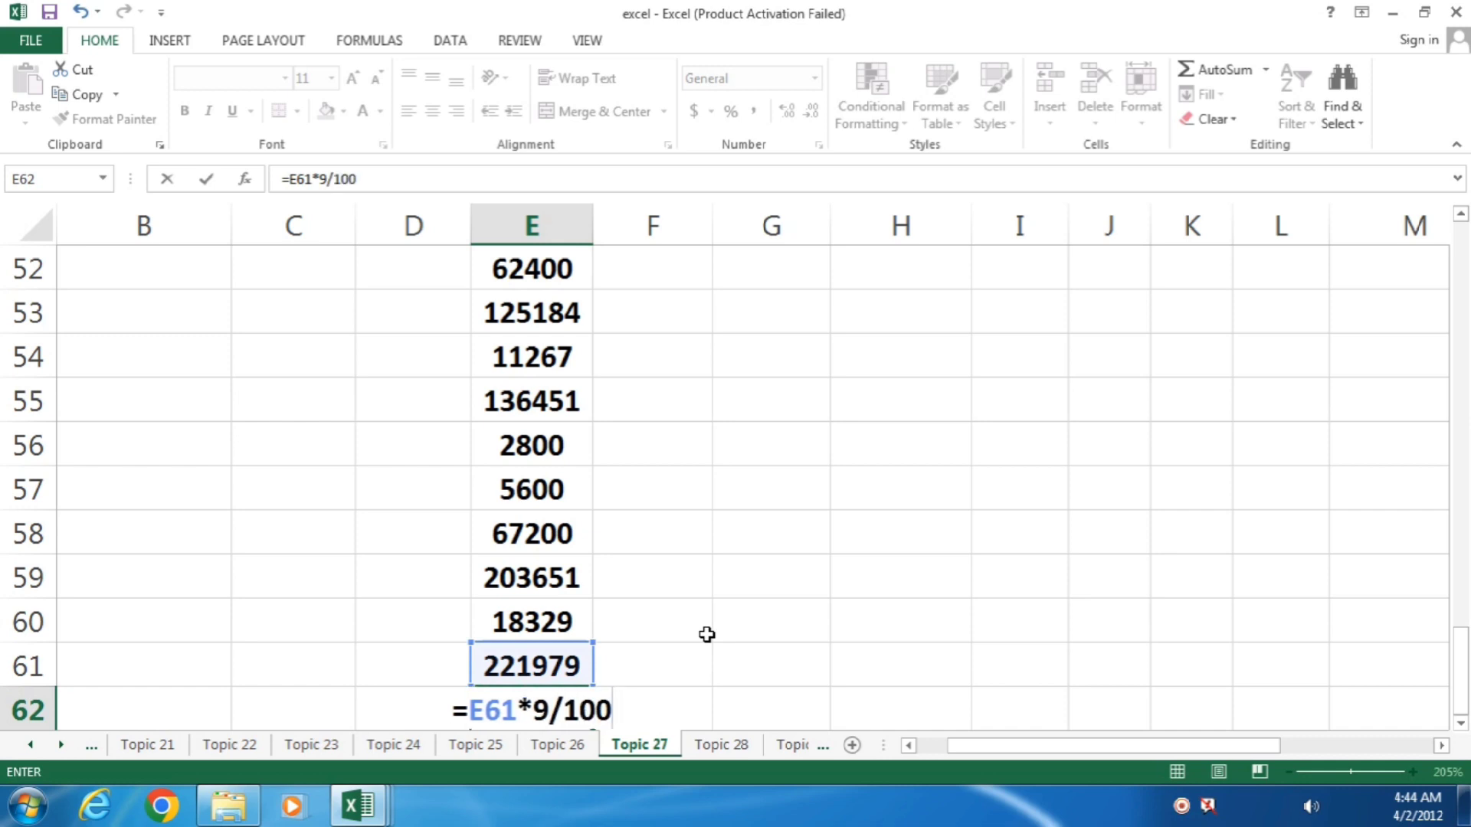
pyautogui.press('Return')
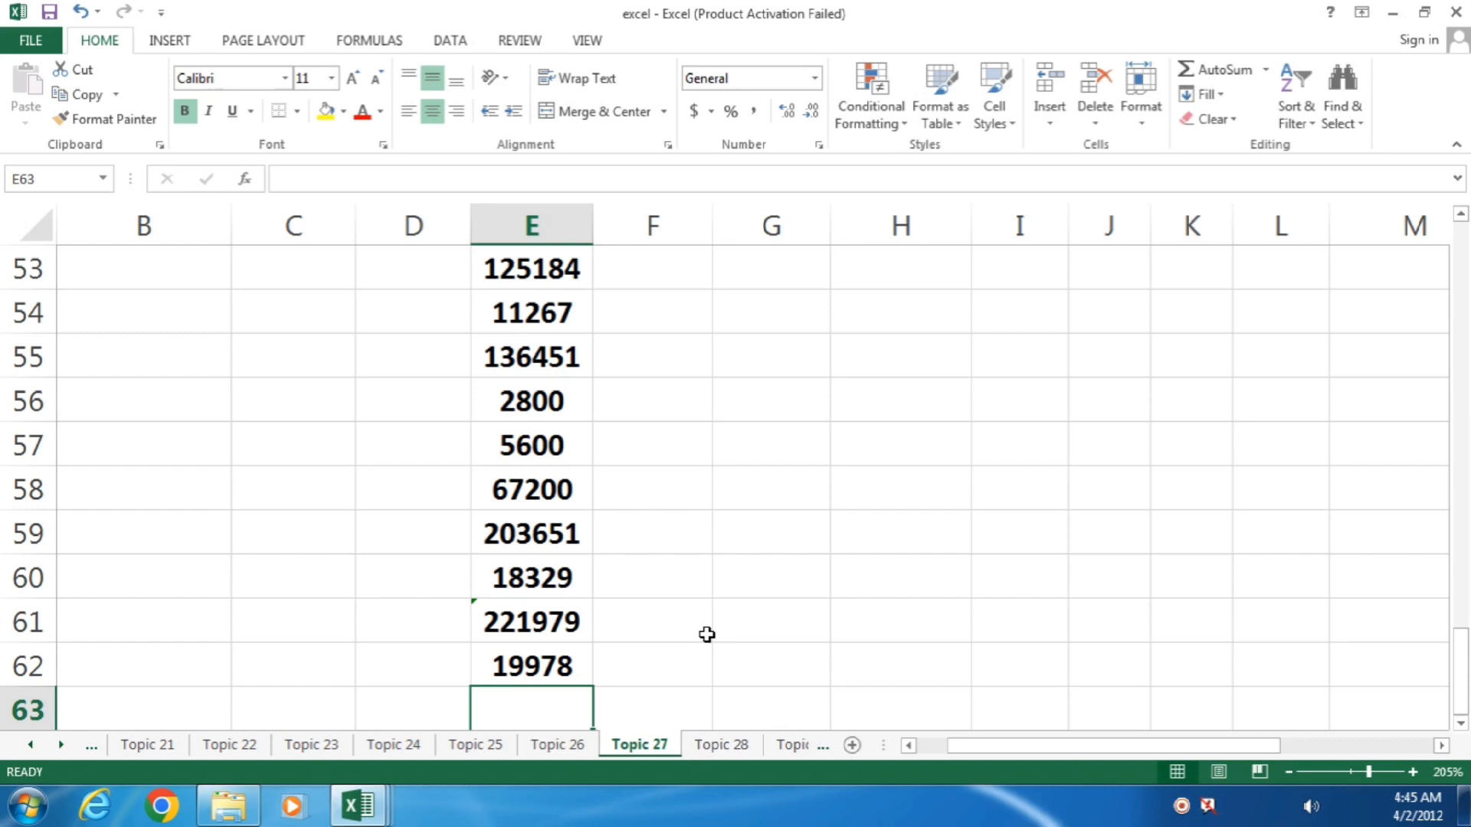
# - Enter 10 in cell G57, beside the contribution calculations
pyautogui.press('Right')
pyautogui.press('Up')
pyautogui.press('Up')
pyautogui.press('Up')
pyautogui.press('Up')
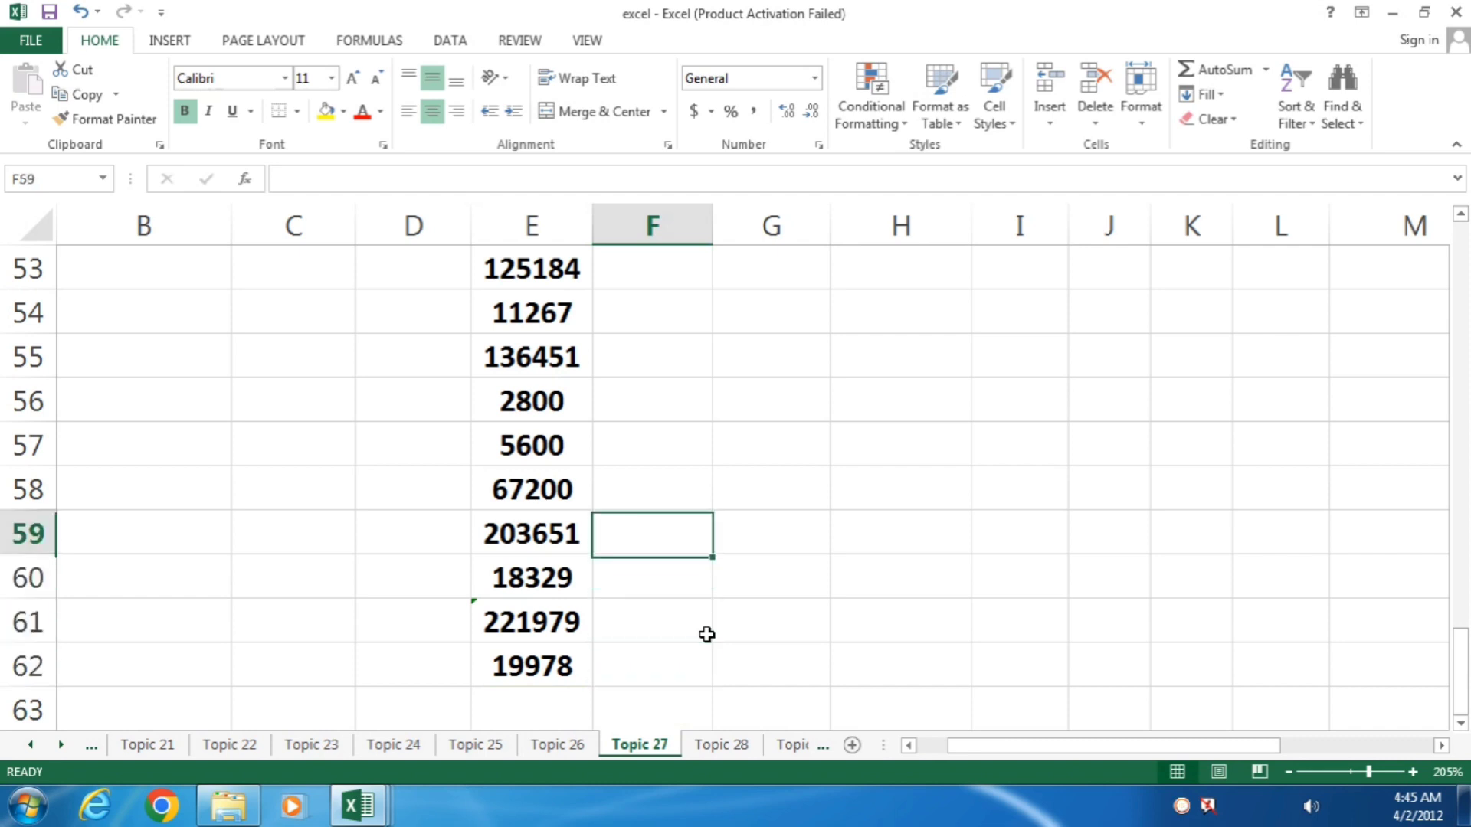
pyautogui.press('Right')
pyautogui.press('Up')
pyautogui.press('Up')
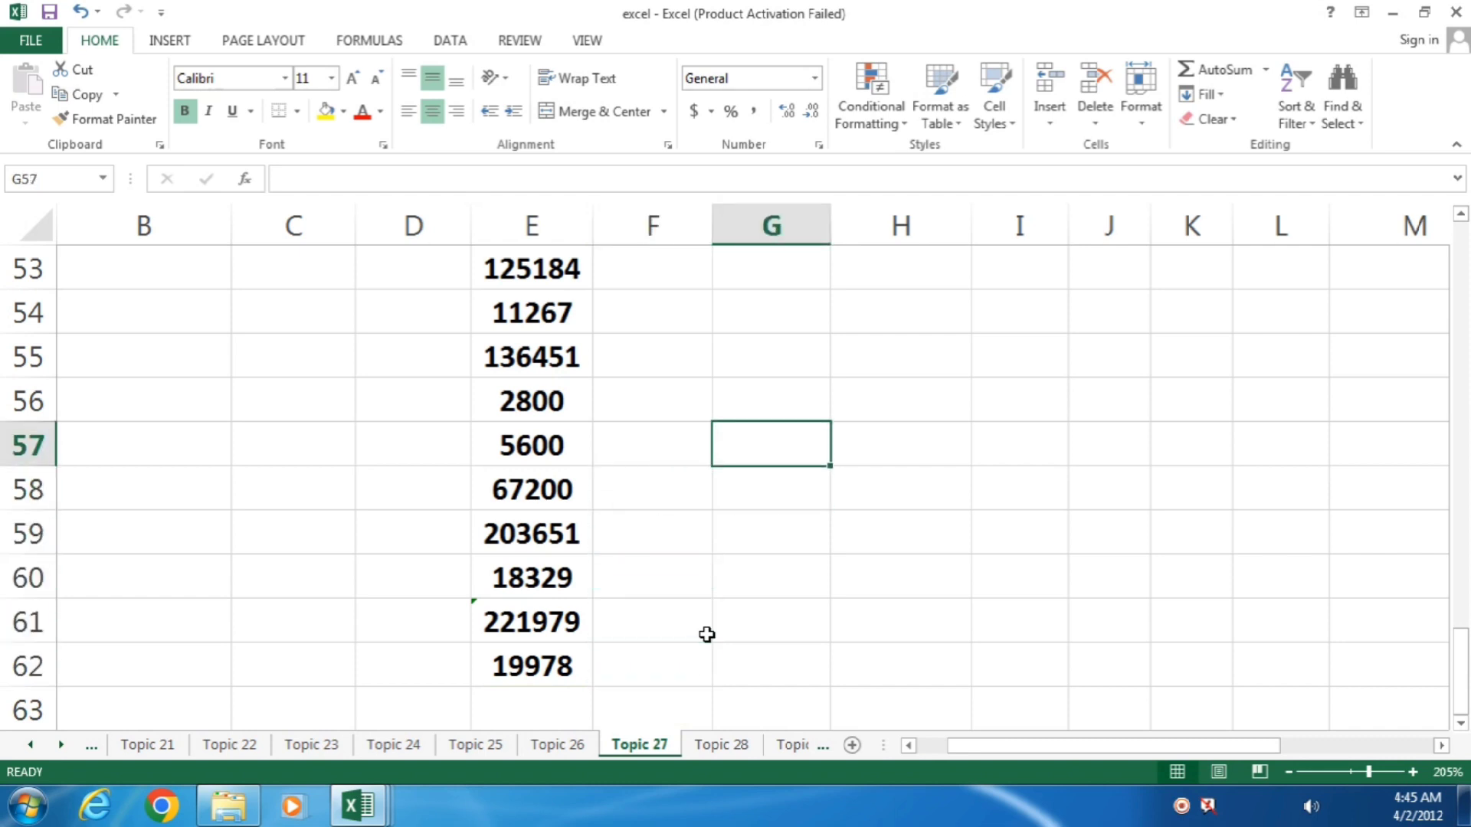
pyautogui.write('10')
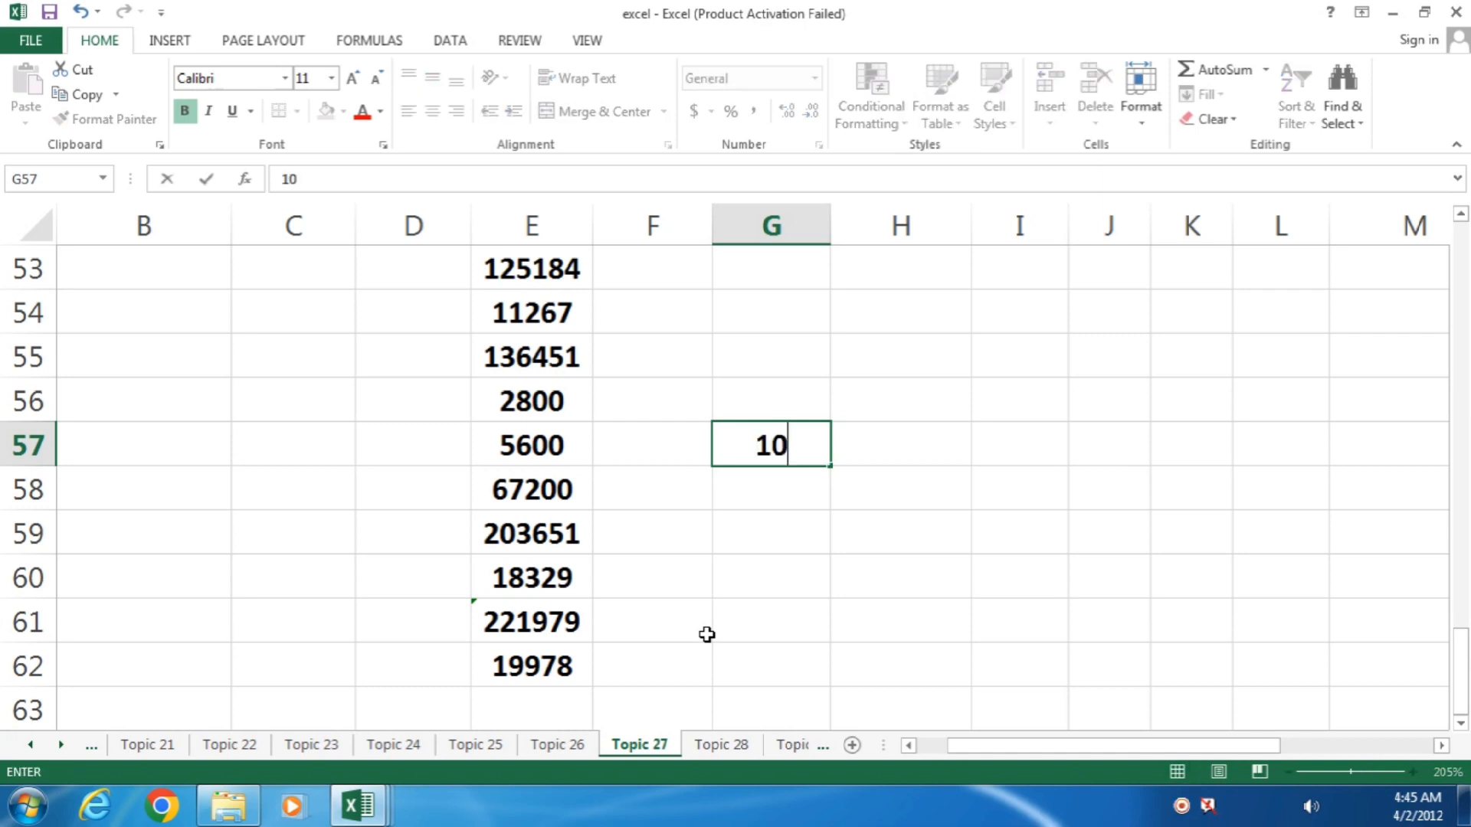
pyautogui.press('Tab')
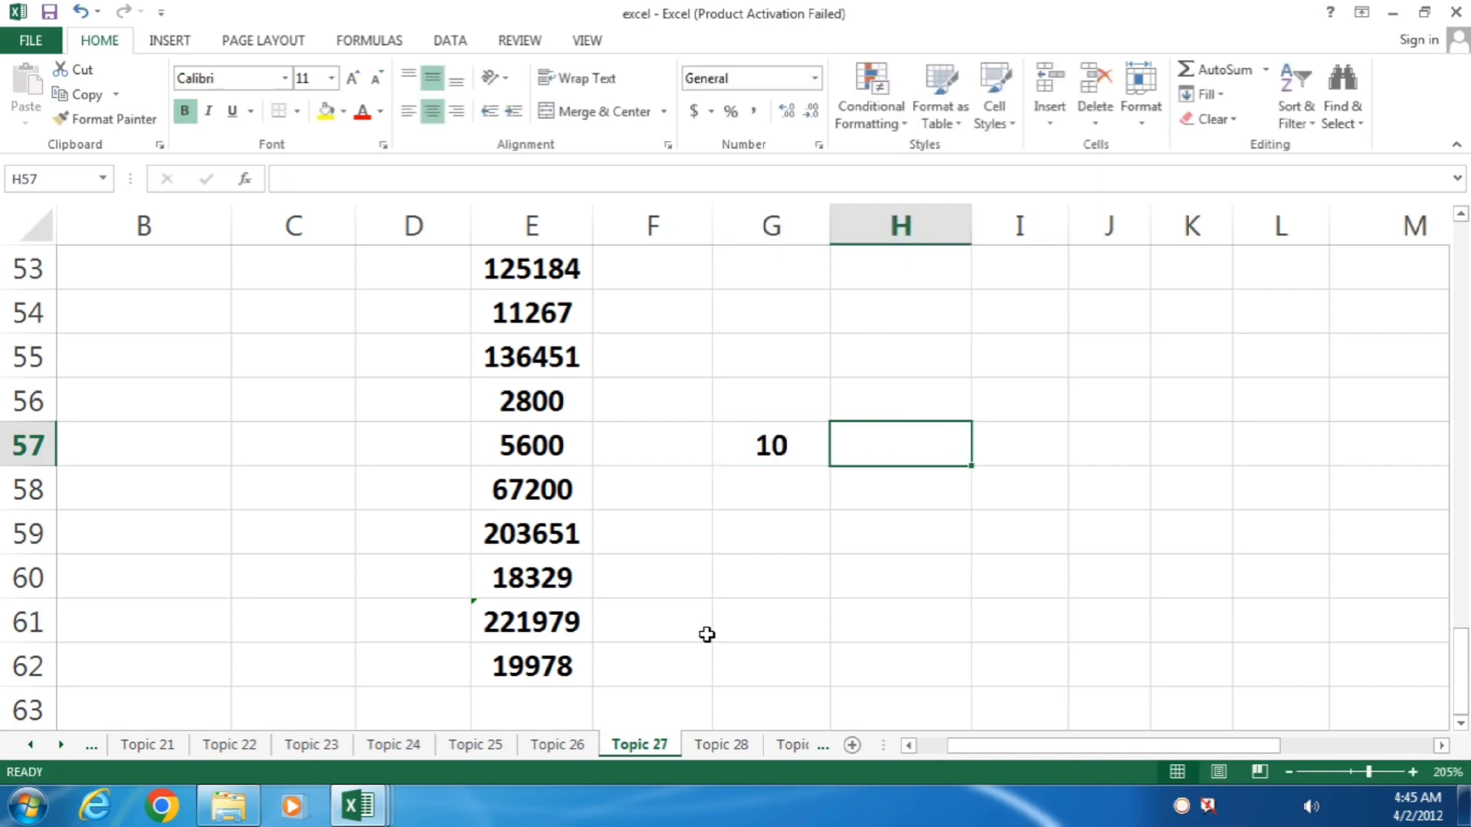
# - Enter 2000000 in cell H57, next to the 10 in G57
pyautogui.write('20')
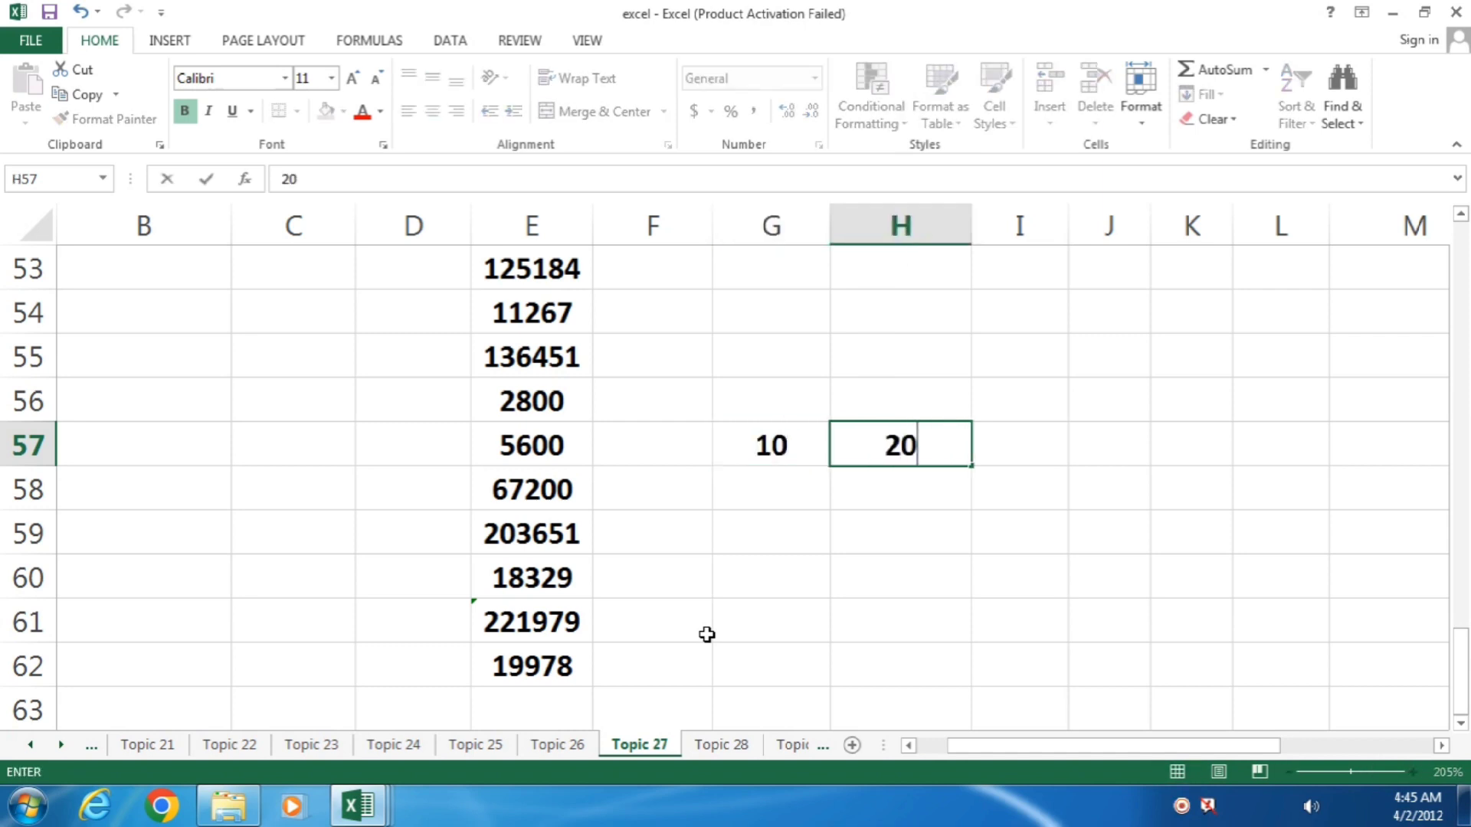
pyautogui.write('0')
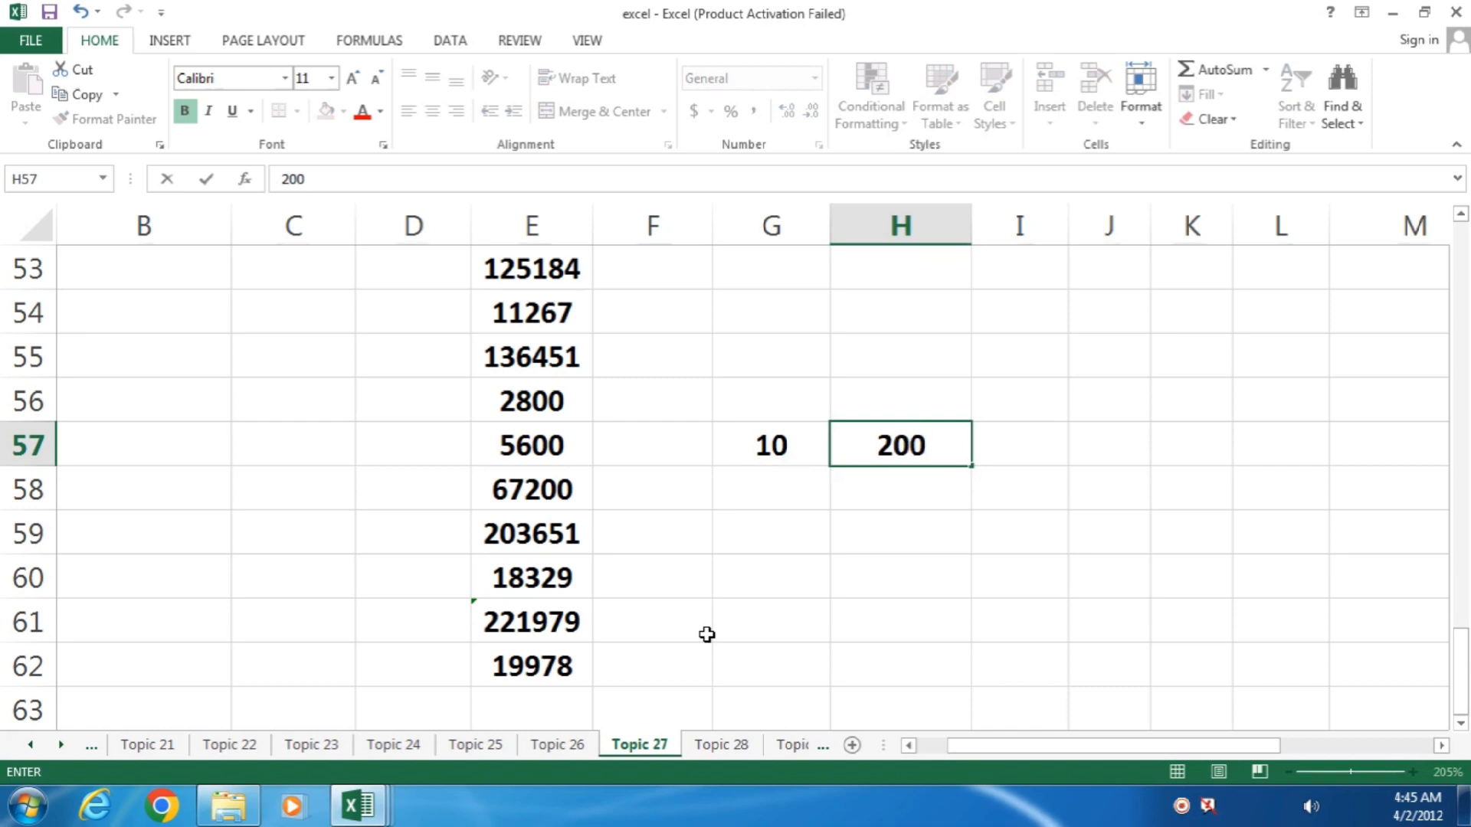
pyautogui.write('0')
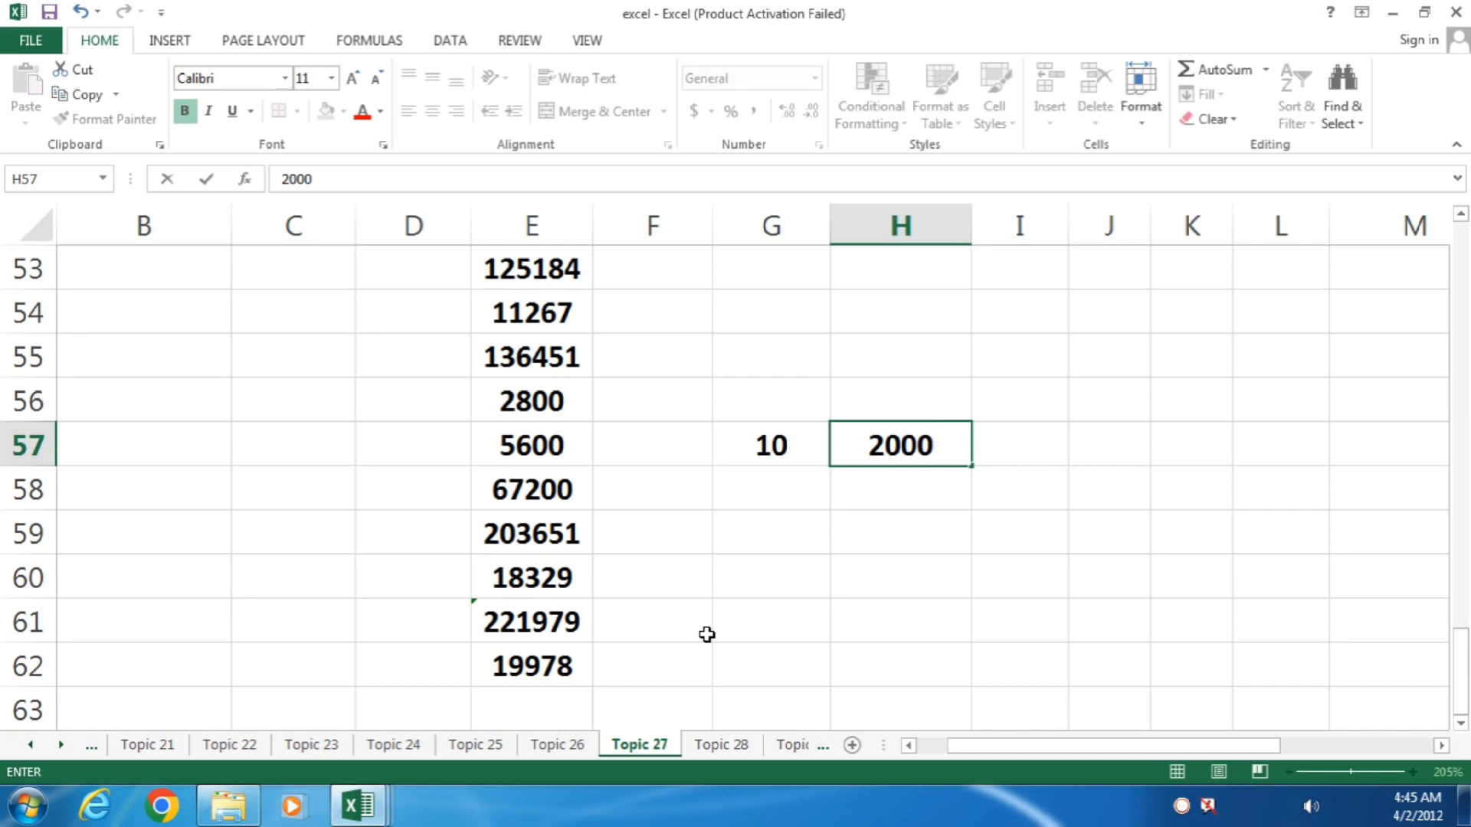
pyautogui.write('0')
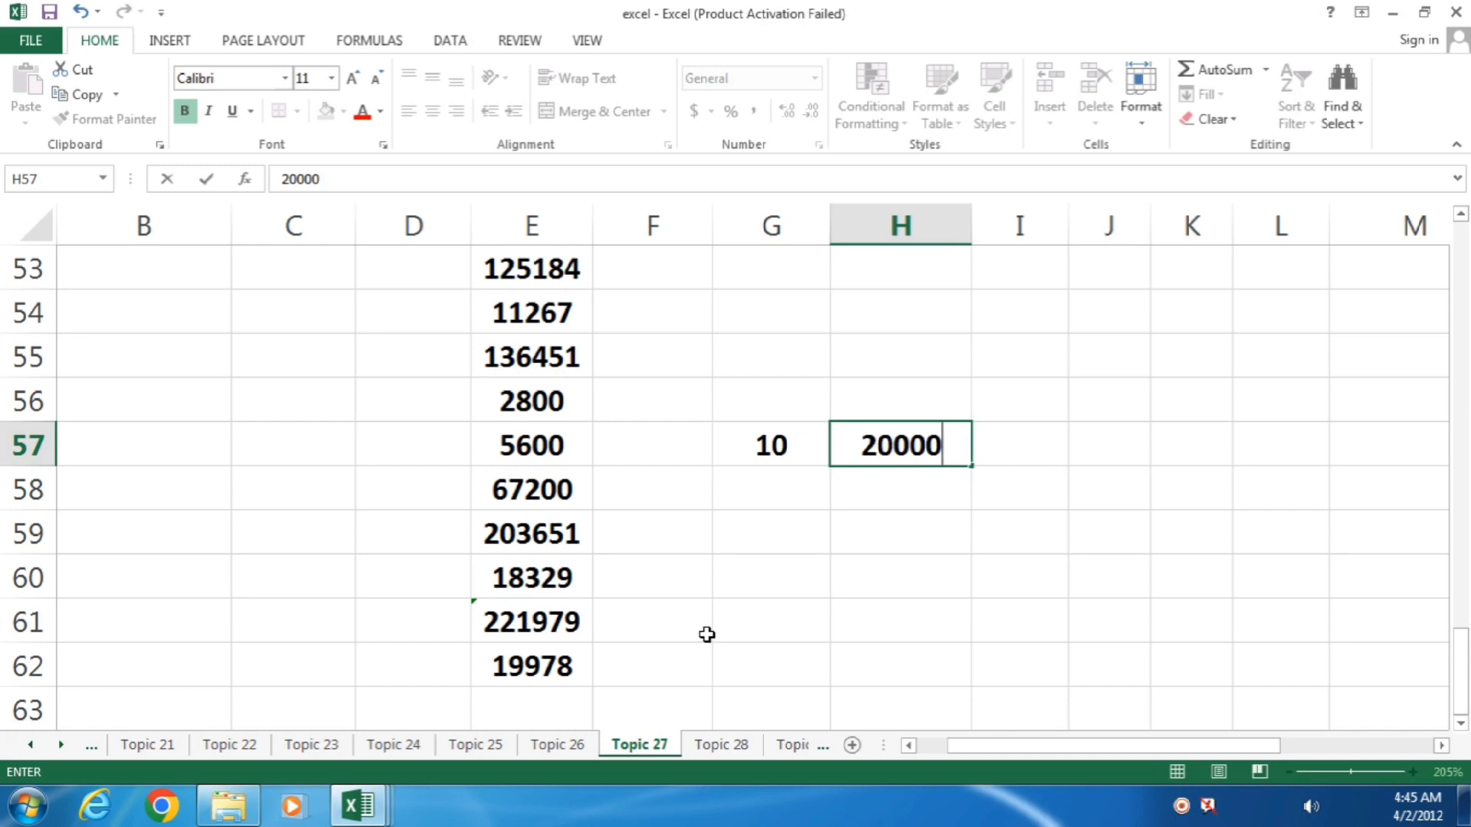
pyautogui.write('0')
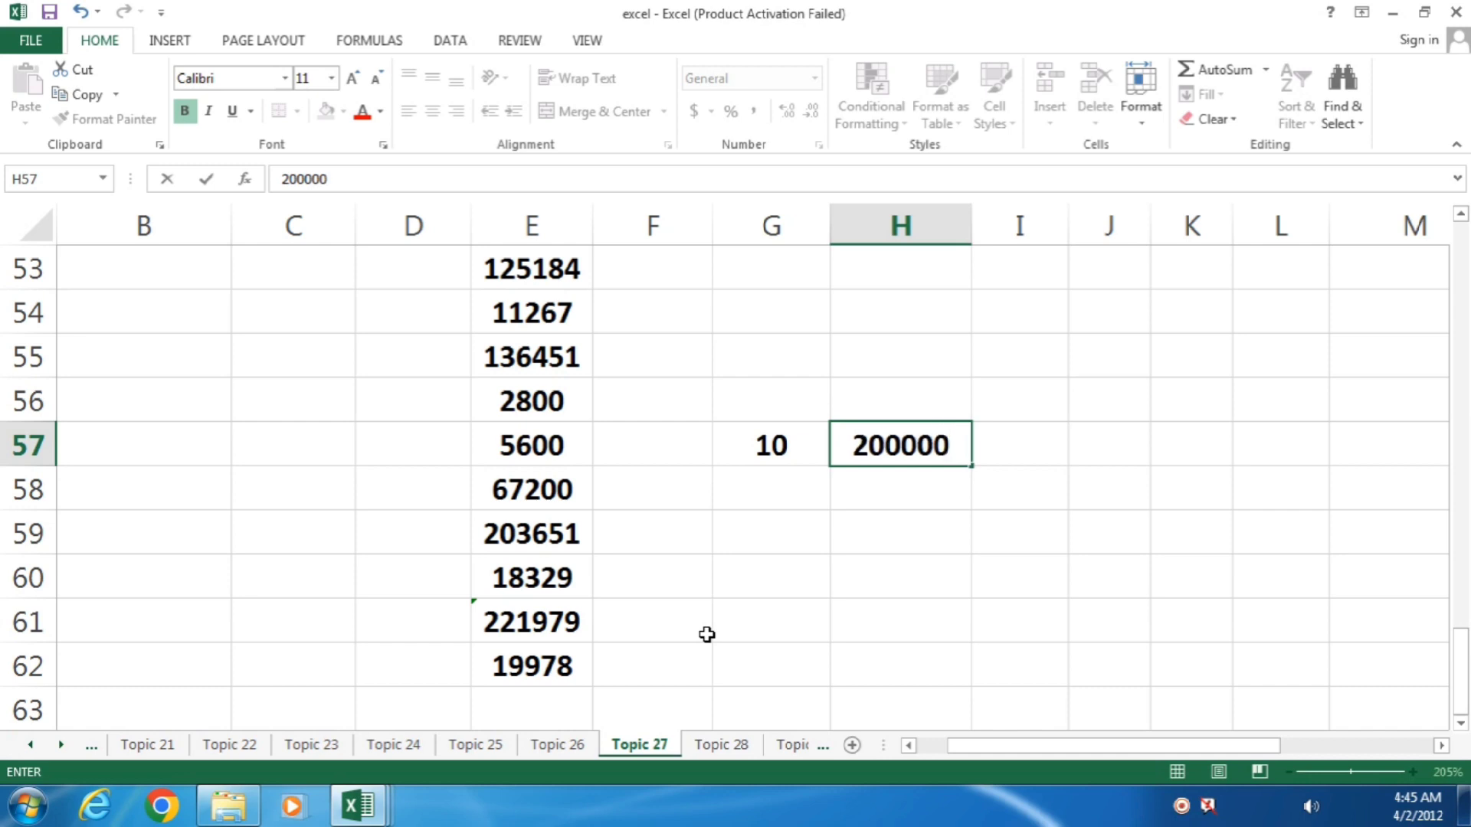
pyautogui.write('0')
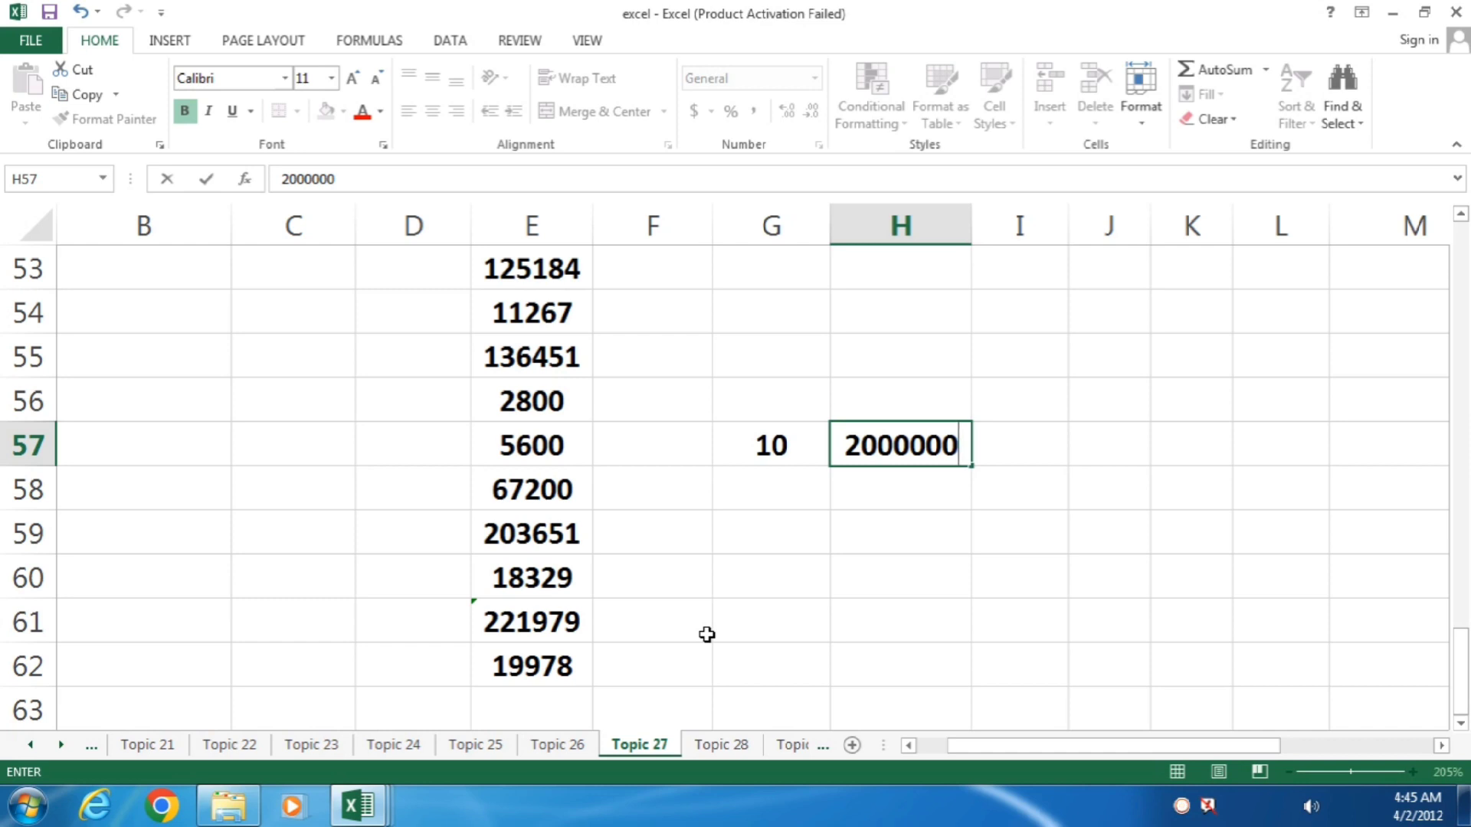
pyautogui.press('Return')
# - Calculate 9% interest on the 2000000 amount in H58 with the formula =H57*9/100
pyautogui.write('=')
pyautogui.press('Up')
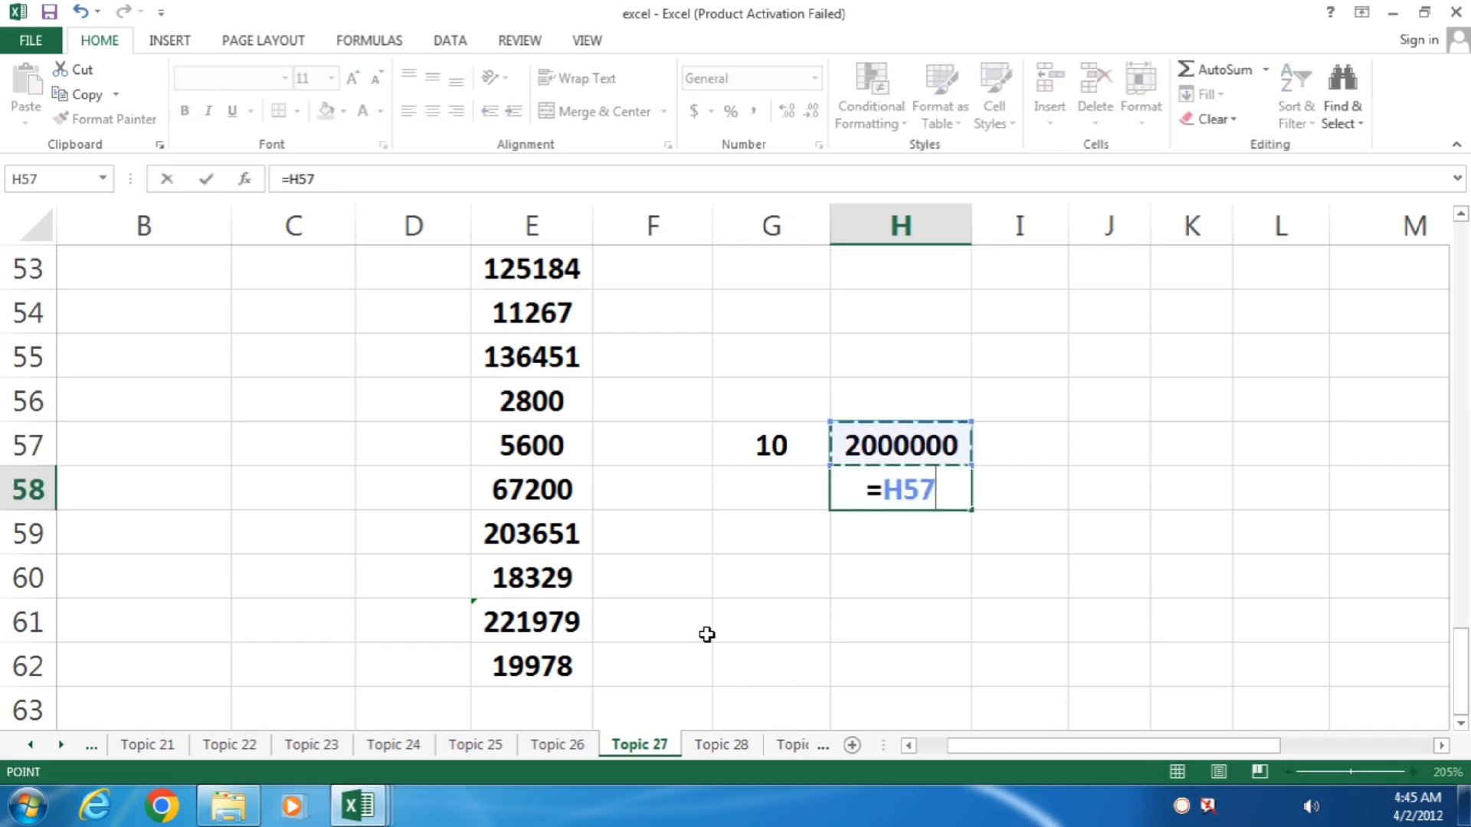
pyautogui.write('*9/100')
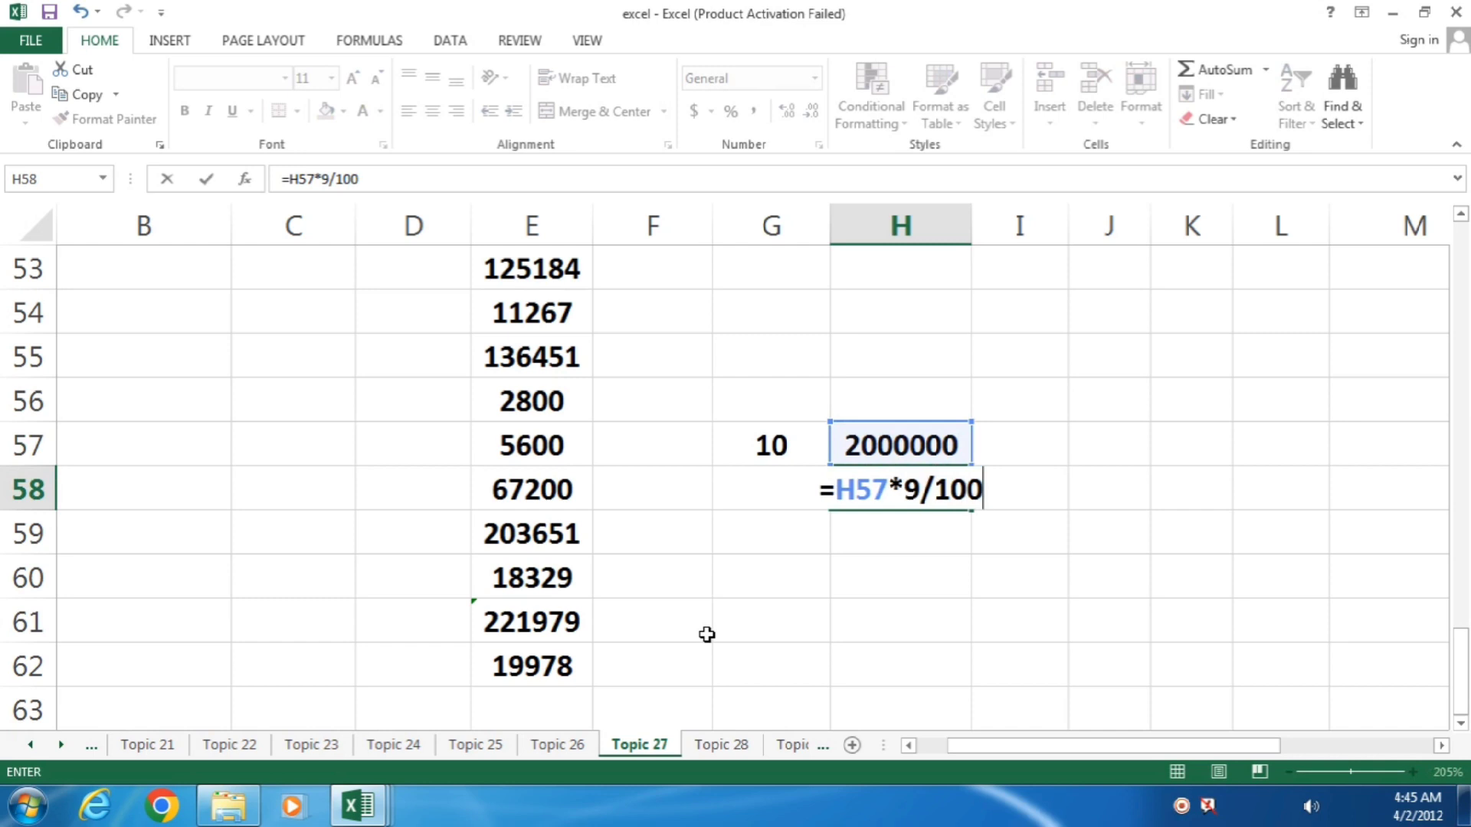
pyautogui.press('Return')
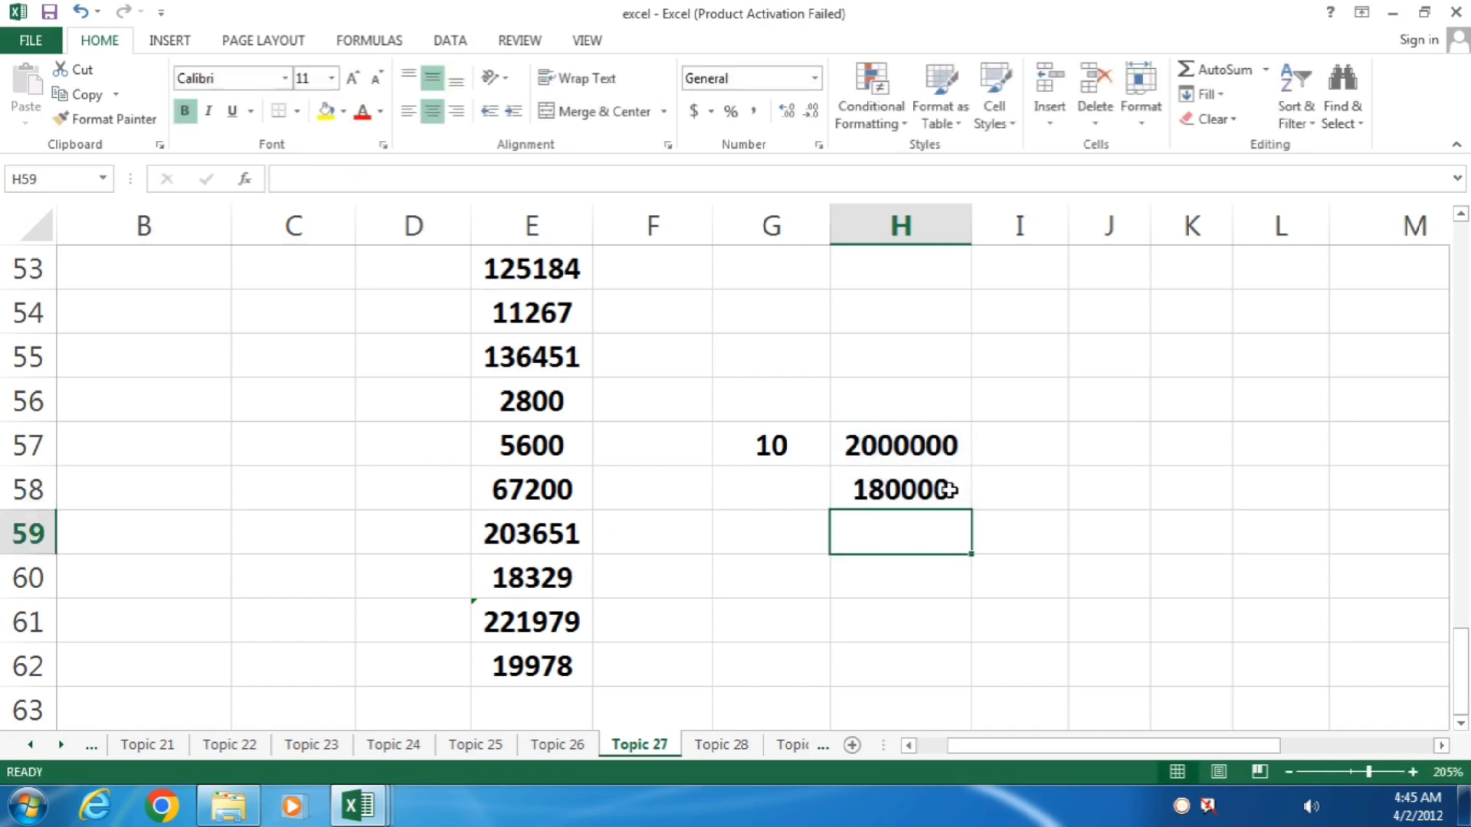
# - Calculate the monthly share of that interest in H59 with the formula =H58/12
pyautogui.write('=')
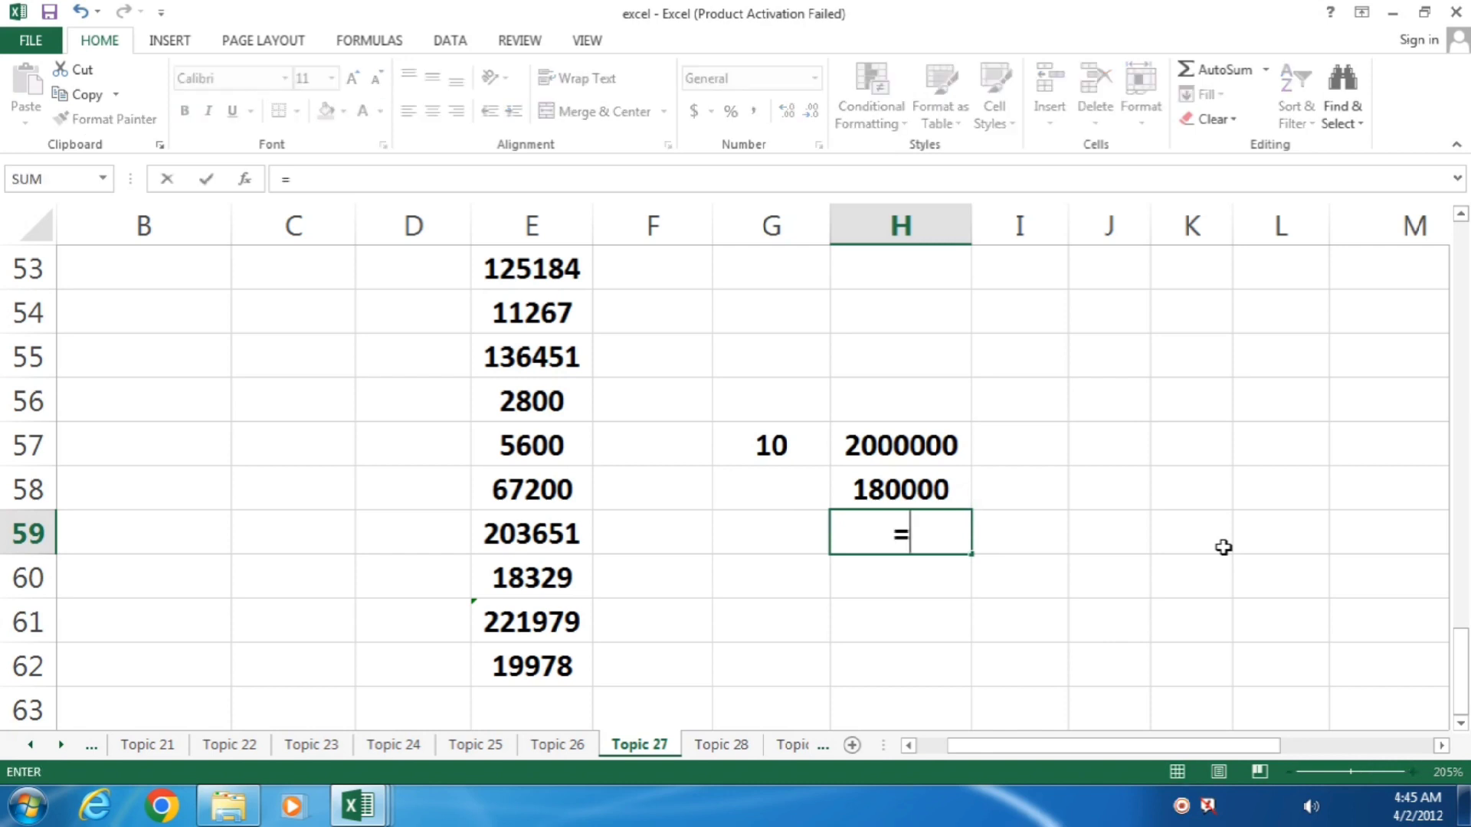
pyautogui.press('Up')
pyautogui.write('/12')
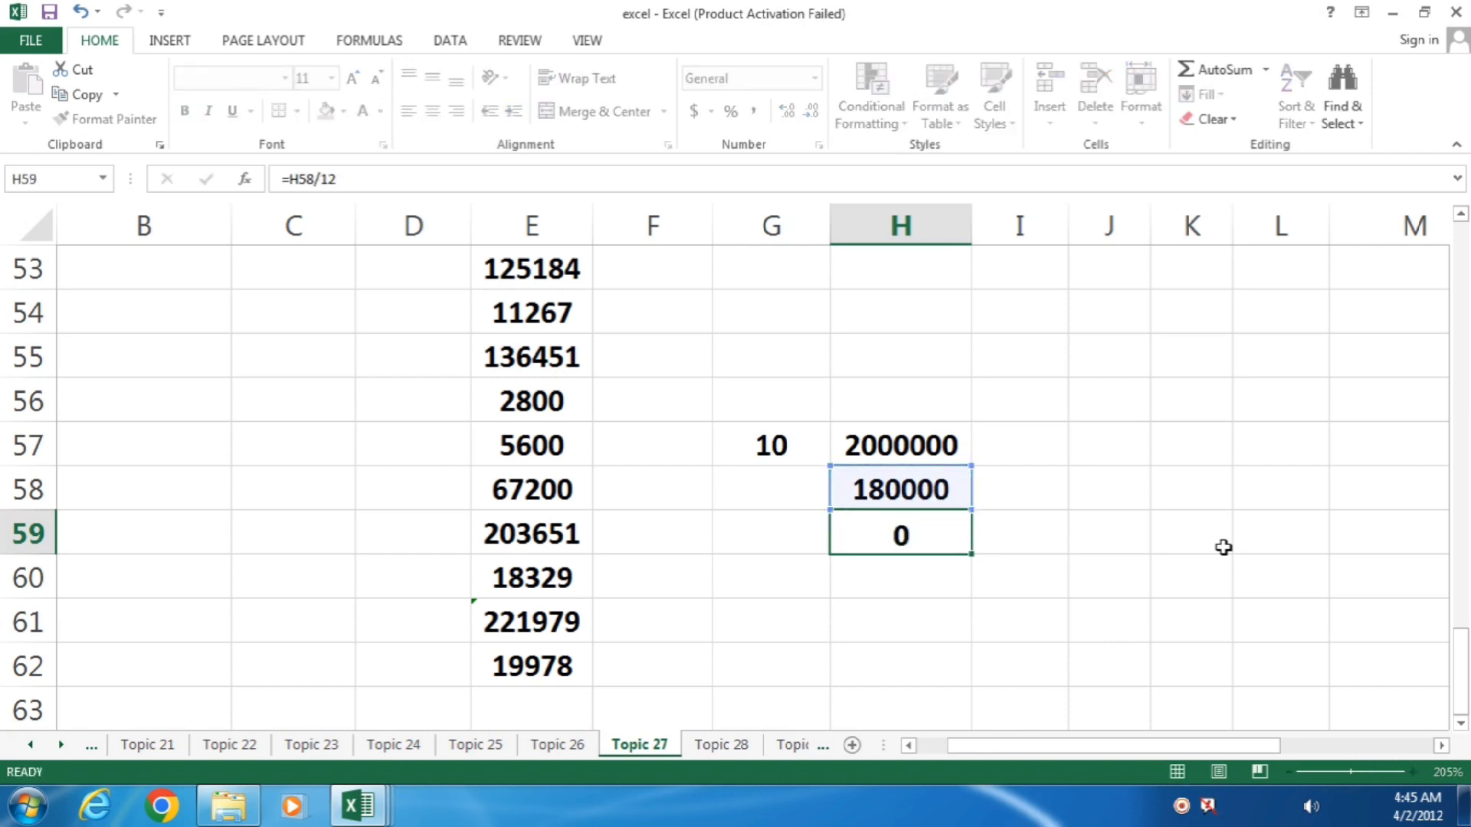
pyautogui.press('Return')
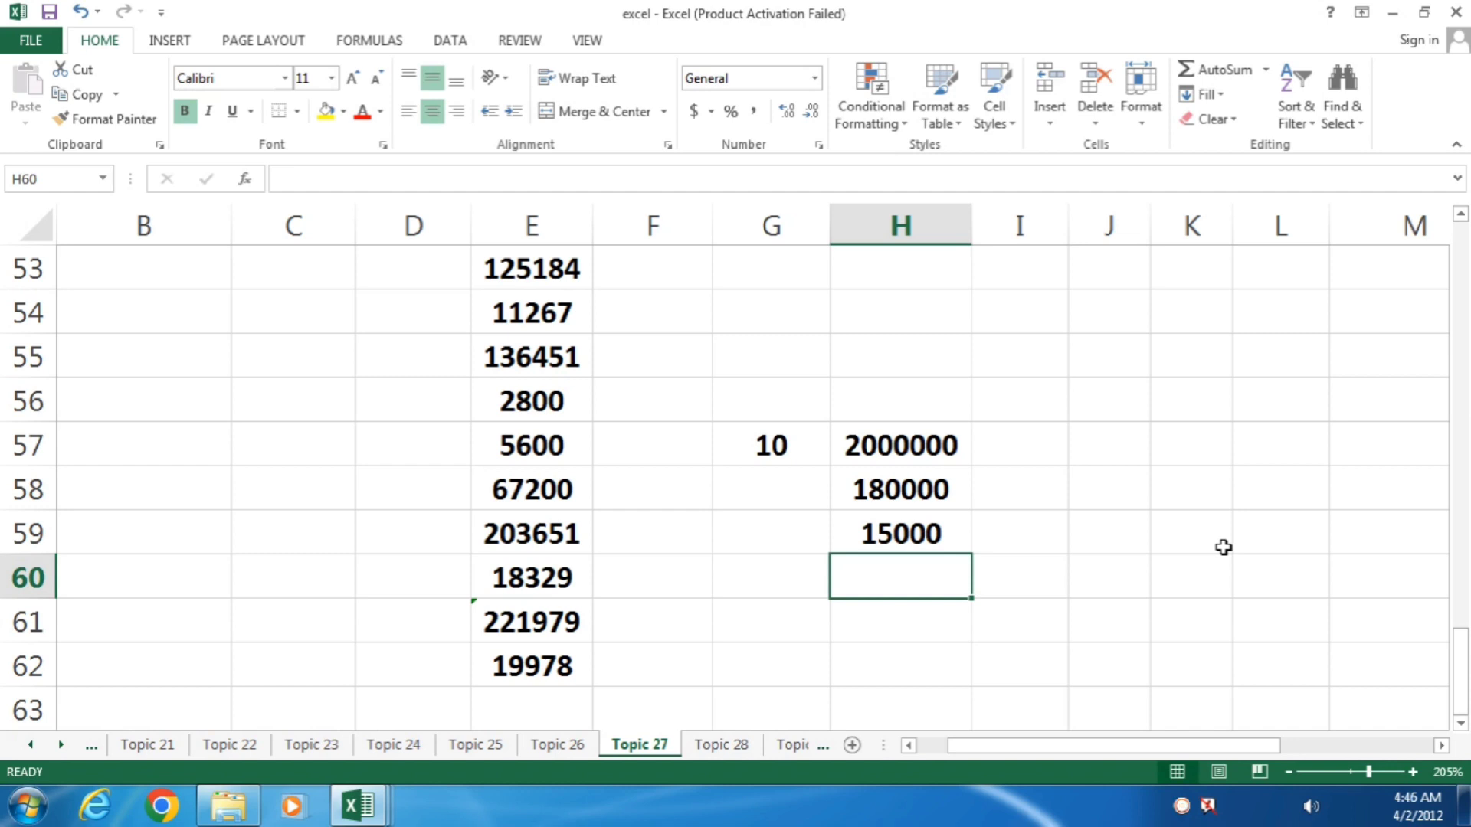
# - Calculate the first employee's PF at 12% of basic salary in K6 with the formula =H6*12/100
pyautogui.scroll(6, 526, 490)
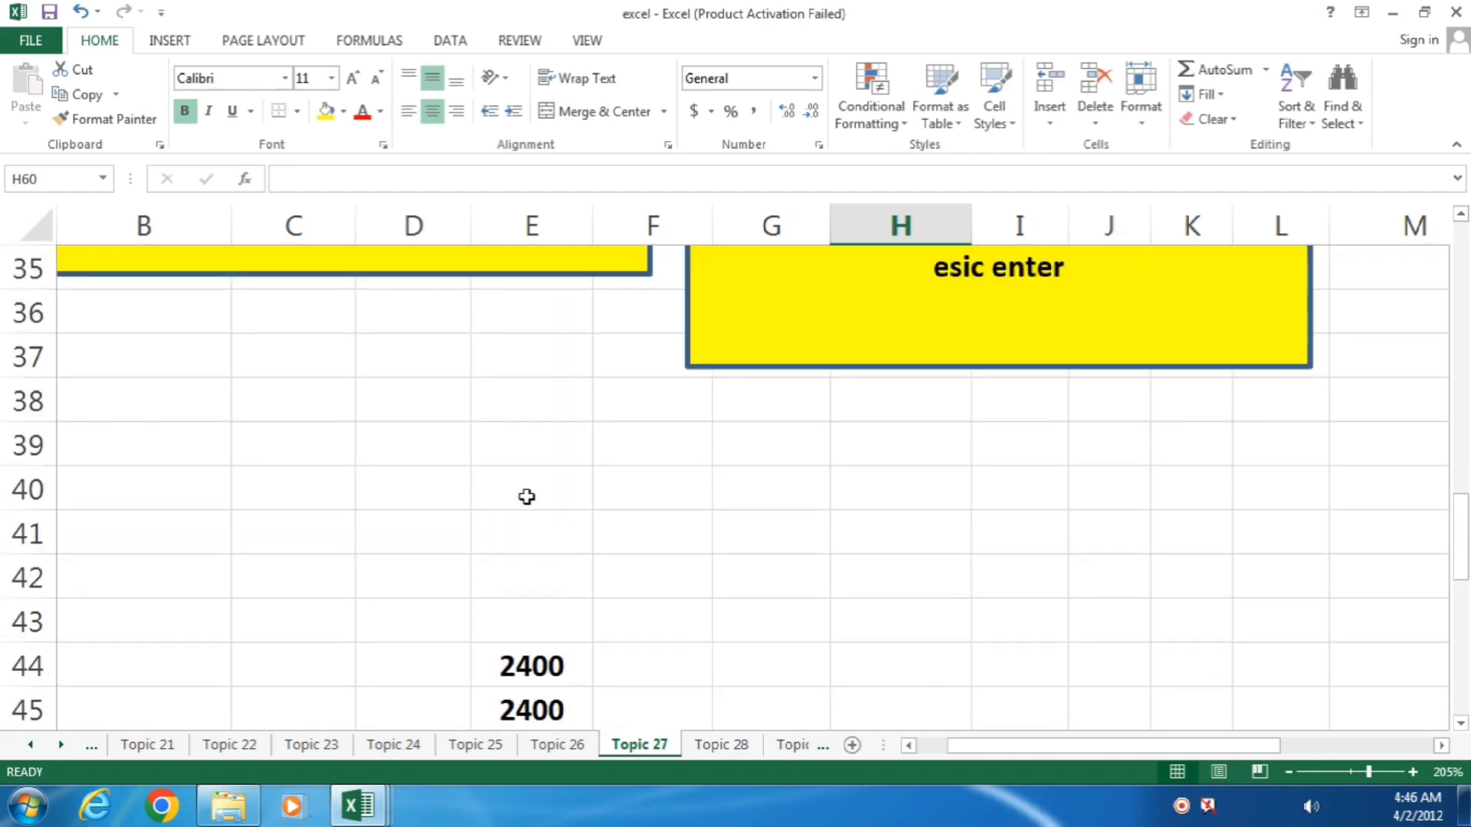
pyautogui.scroll(-1, 534, 515)
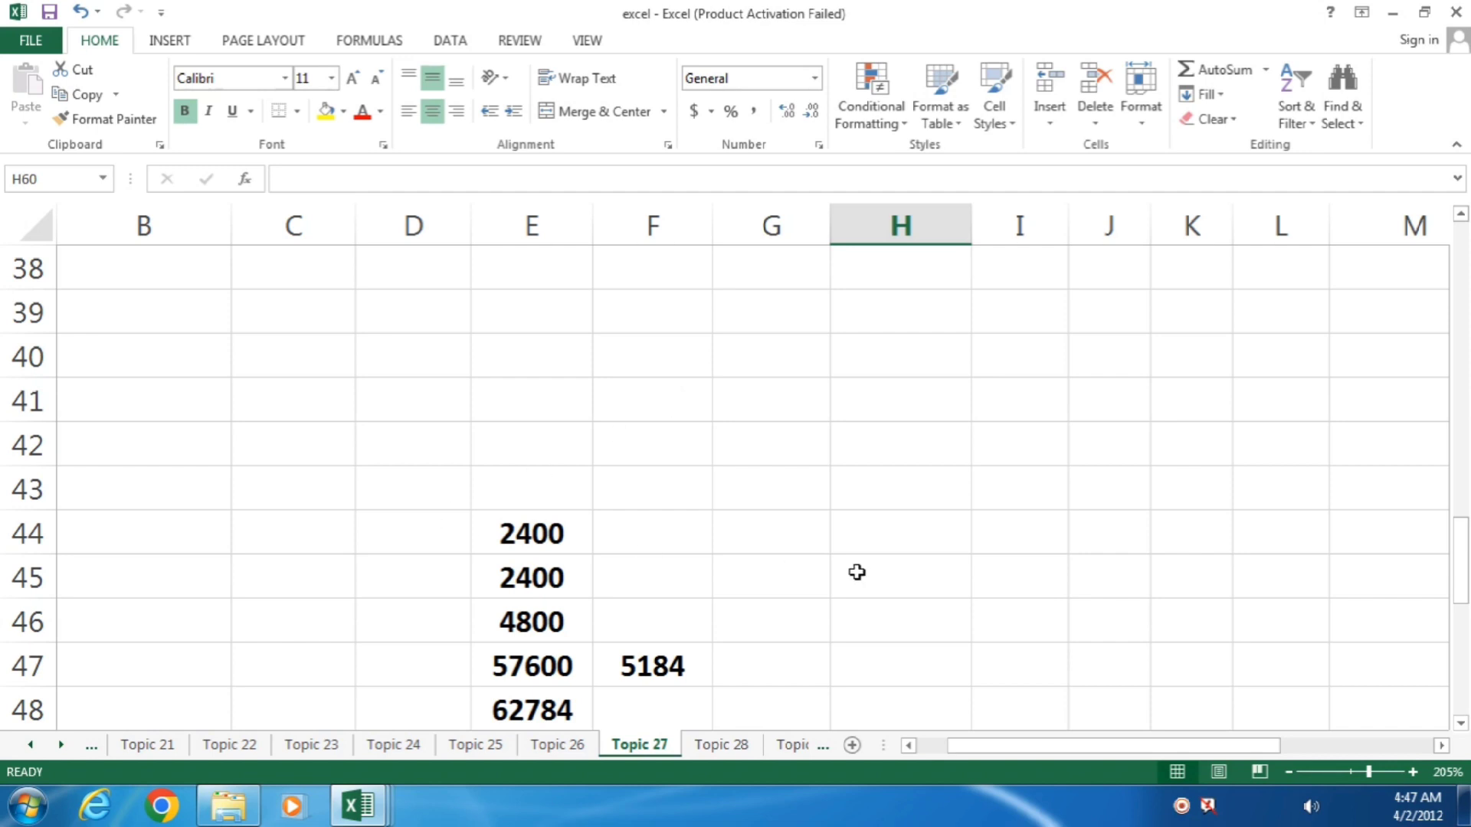
pyautogui.scroll(2, 856, 573)
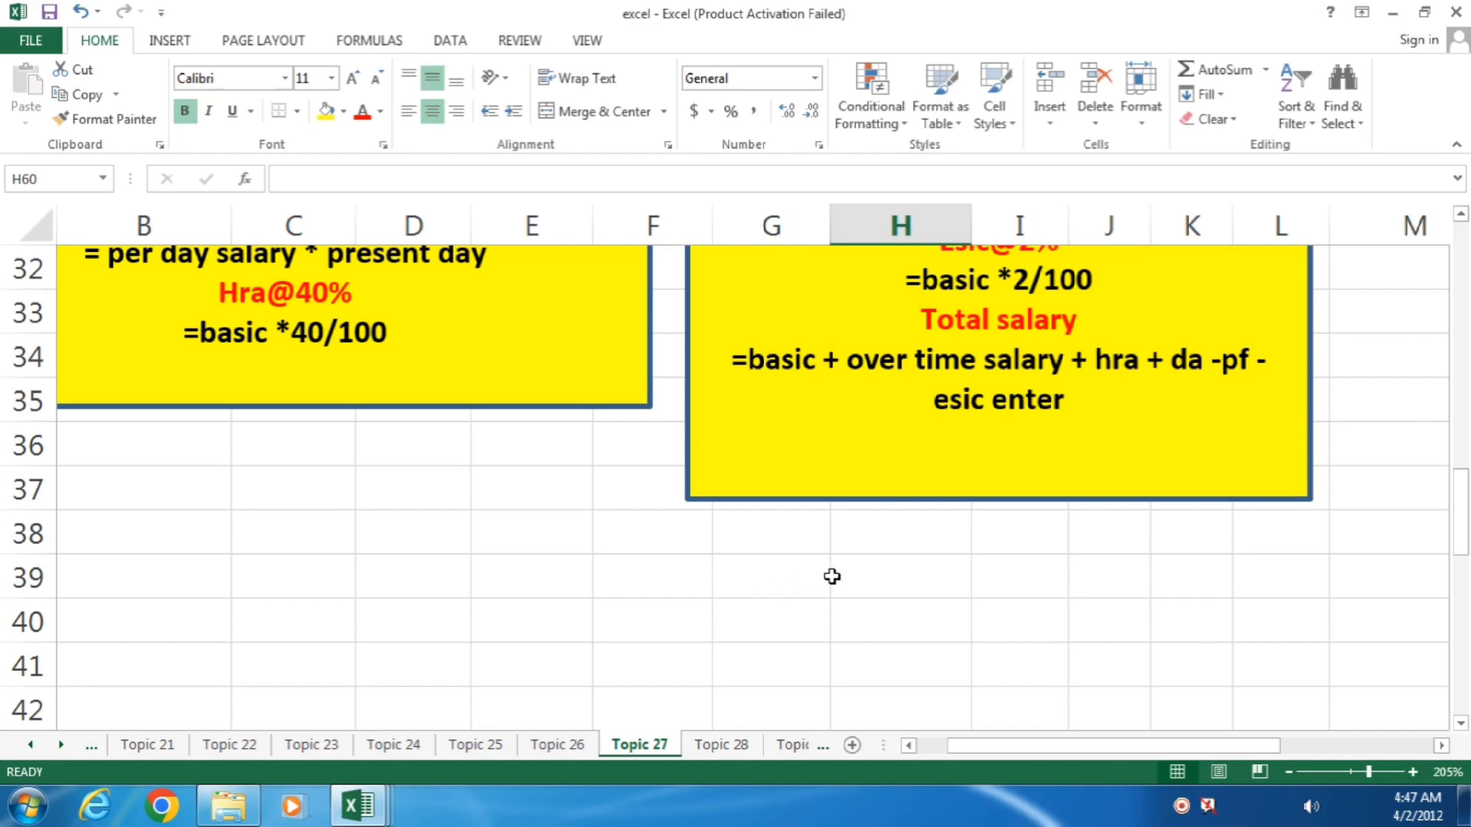
pyautogui.scroll(5, 836, 576)
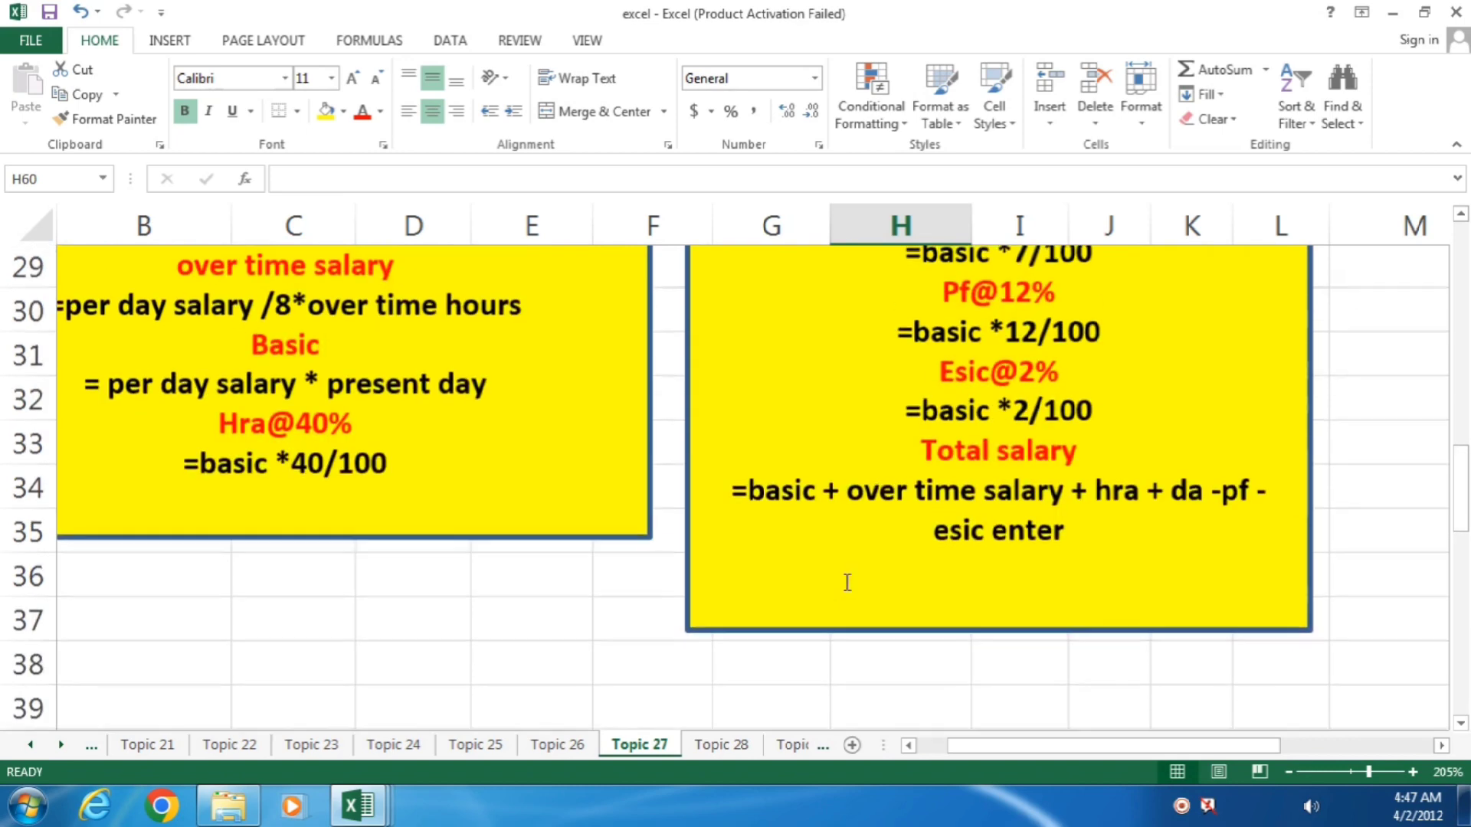
pyautogui.scroll(1, 849, 582)
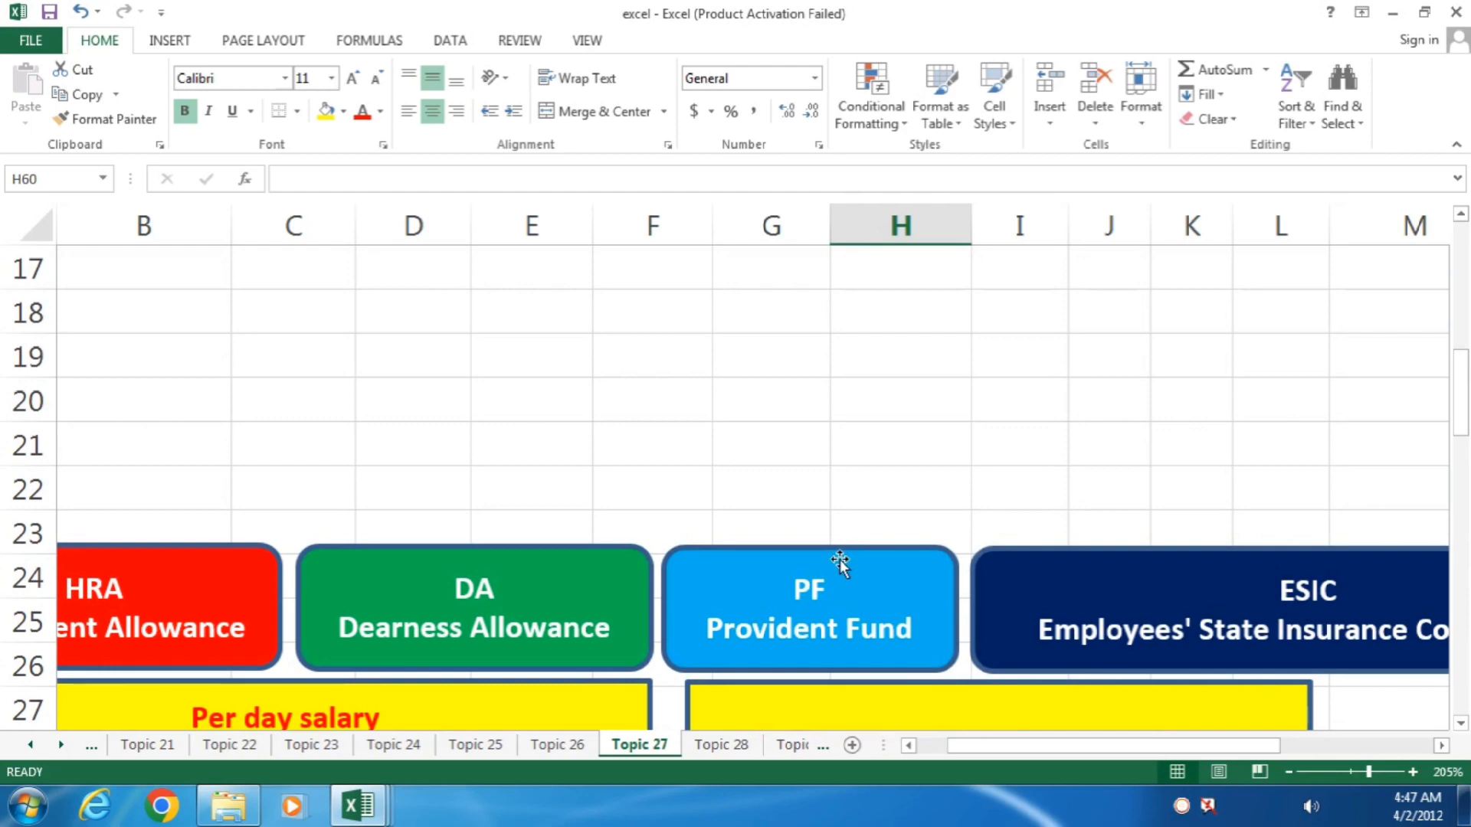
pyautogui.scroll(4, 840, 565)
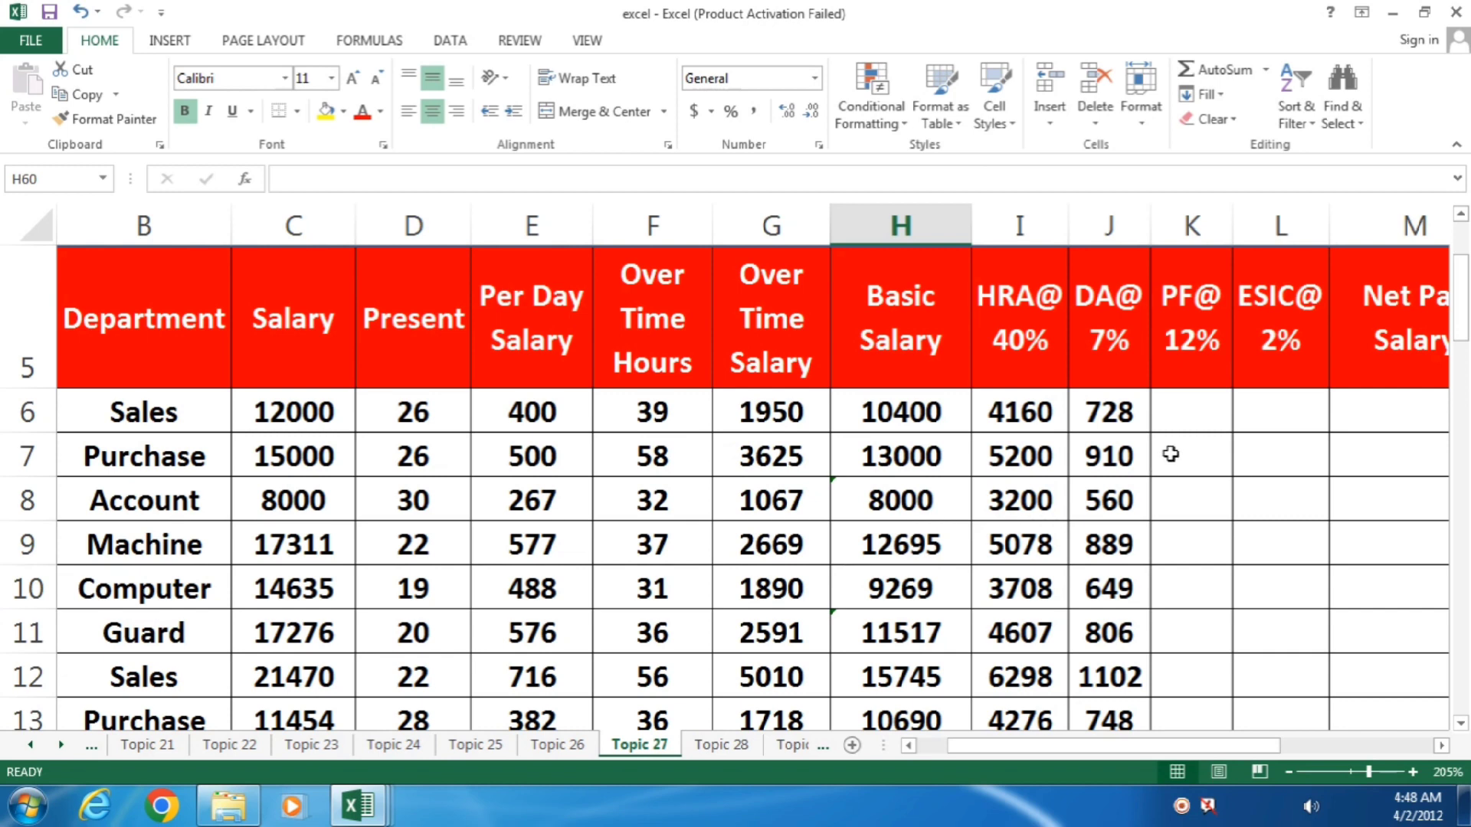
pyautogui.click(1182, 411)
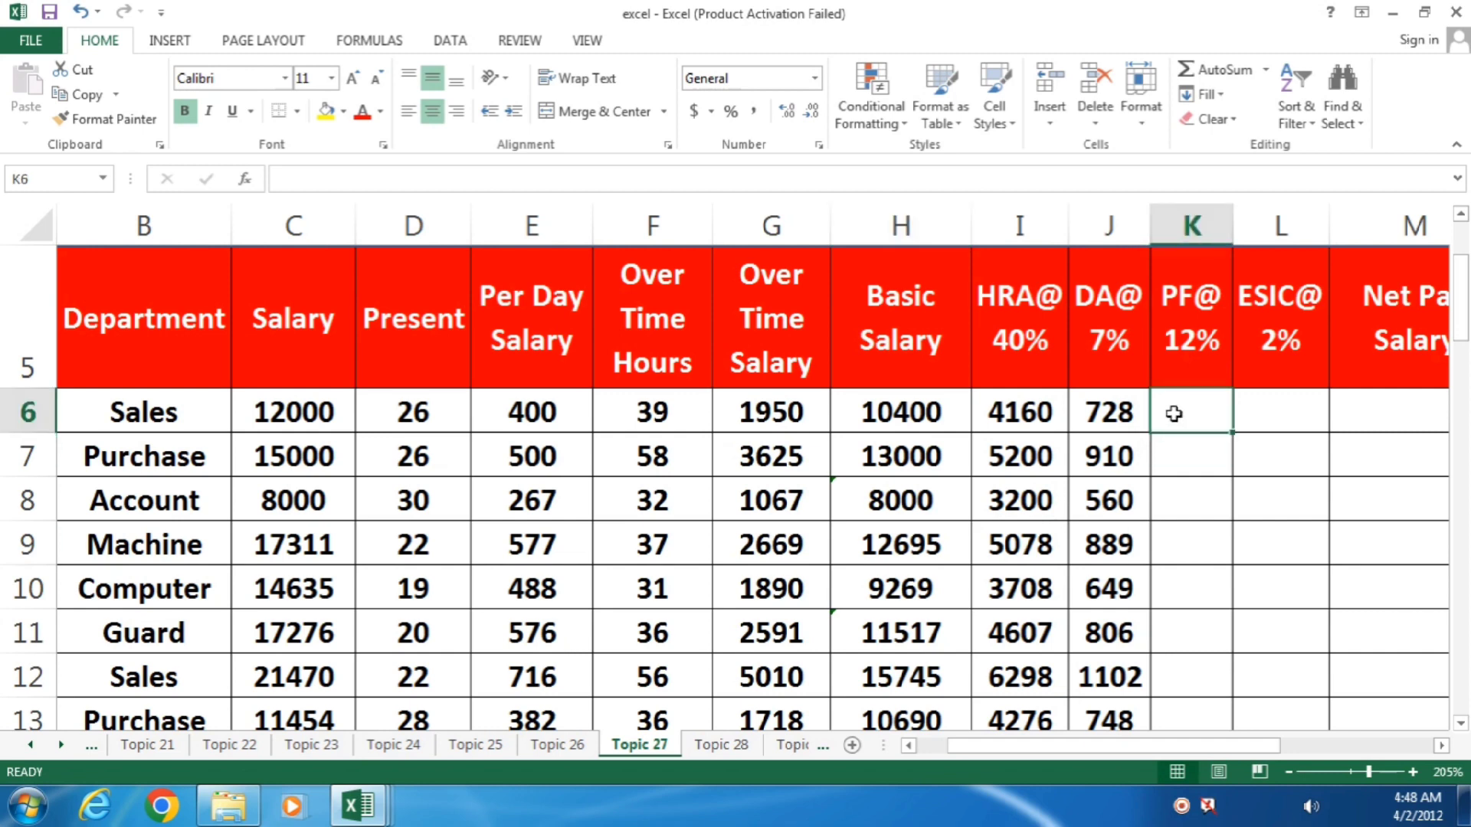
pyautogui.scroll(-2, 998, 627)
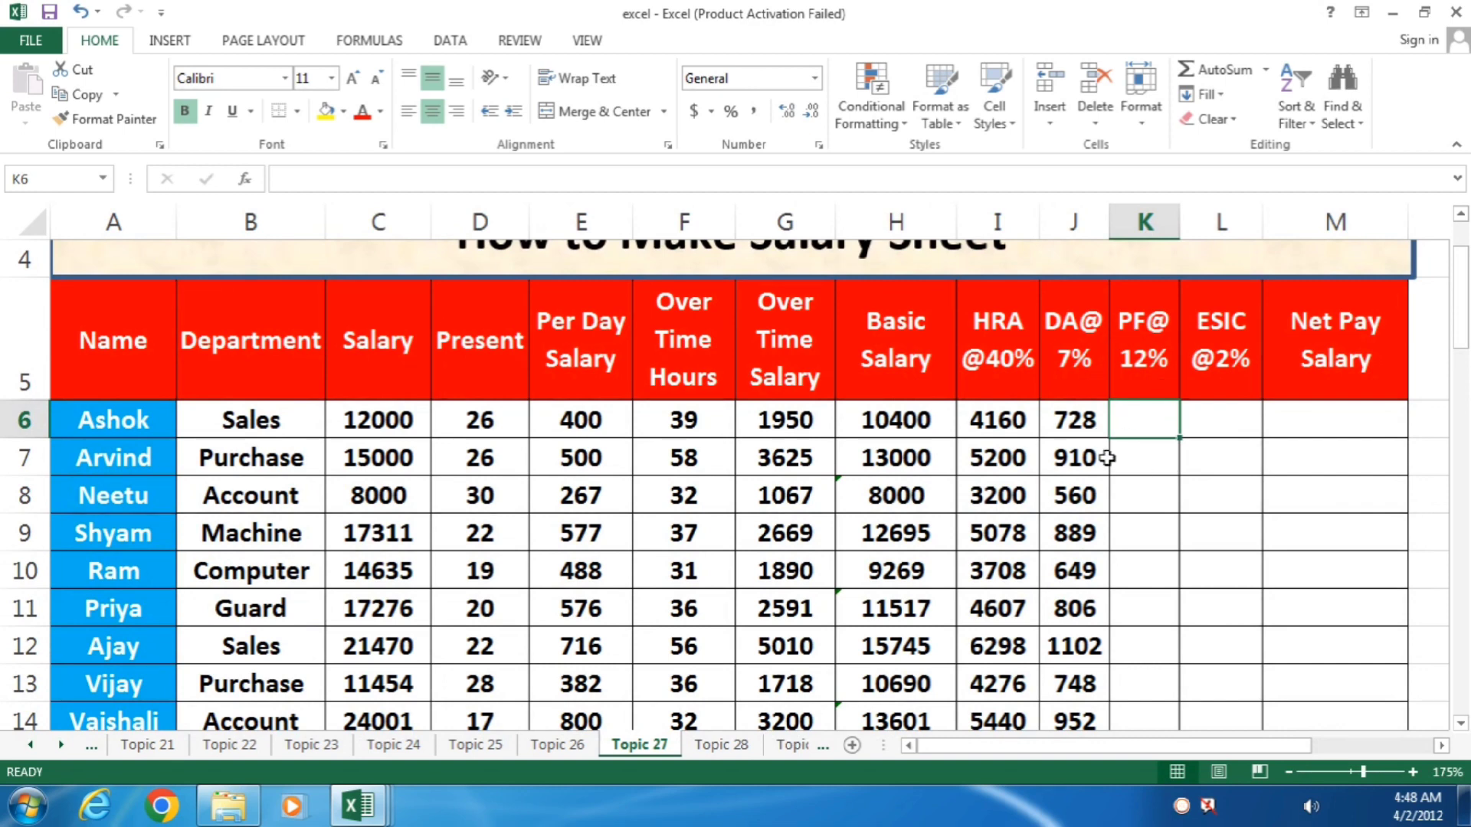
pyautogui.write('=')
pyautogui.press('Left')
pyautogui.press('Left')
pyautogui.press('Left')
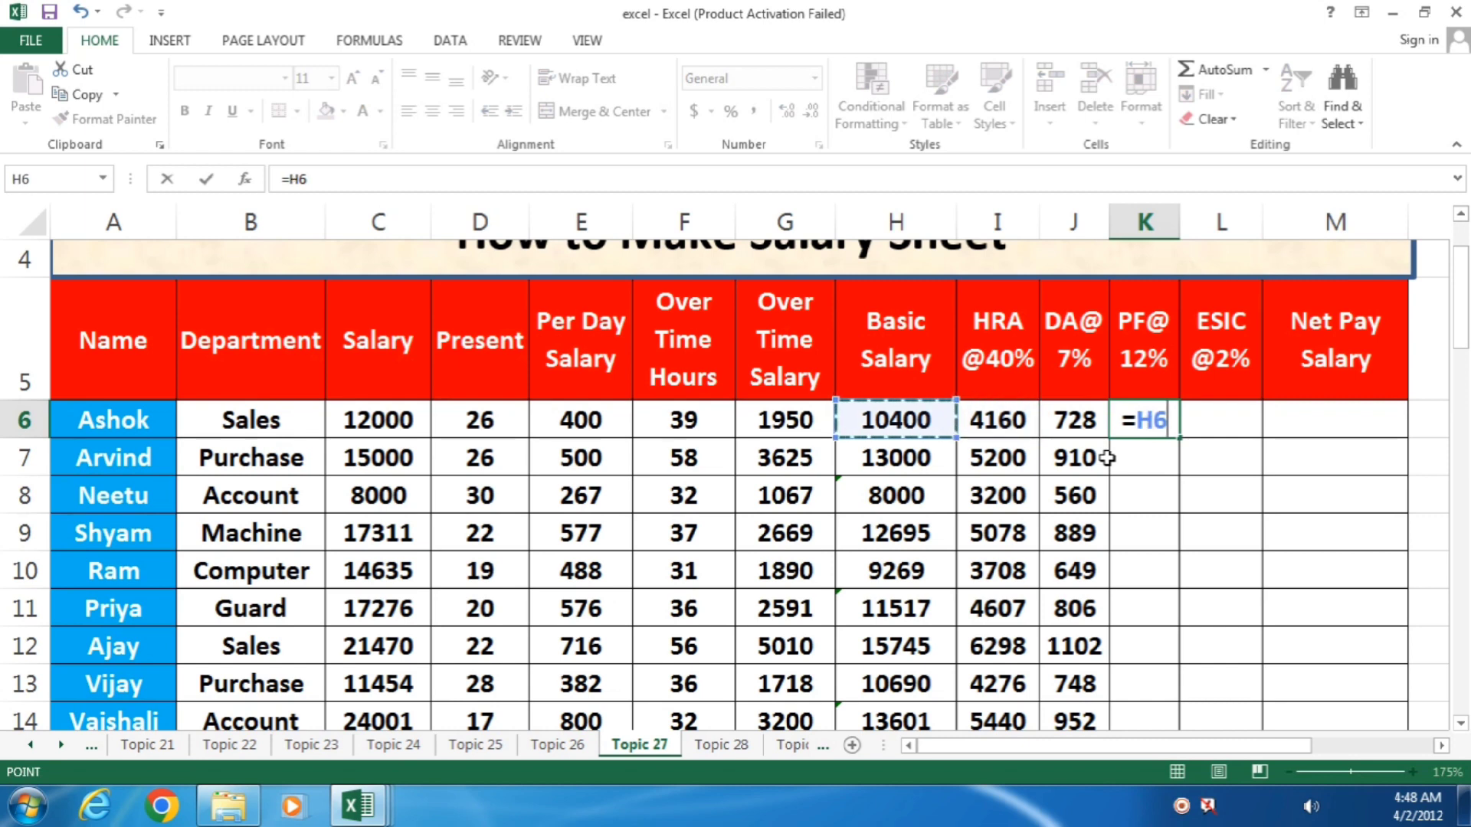
pyautogui.write('*12/')
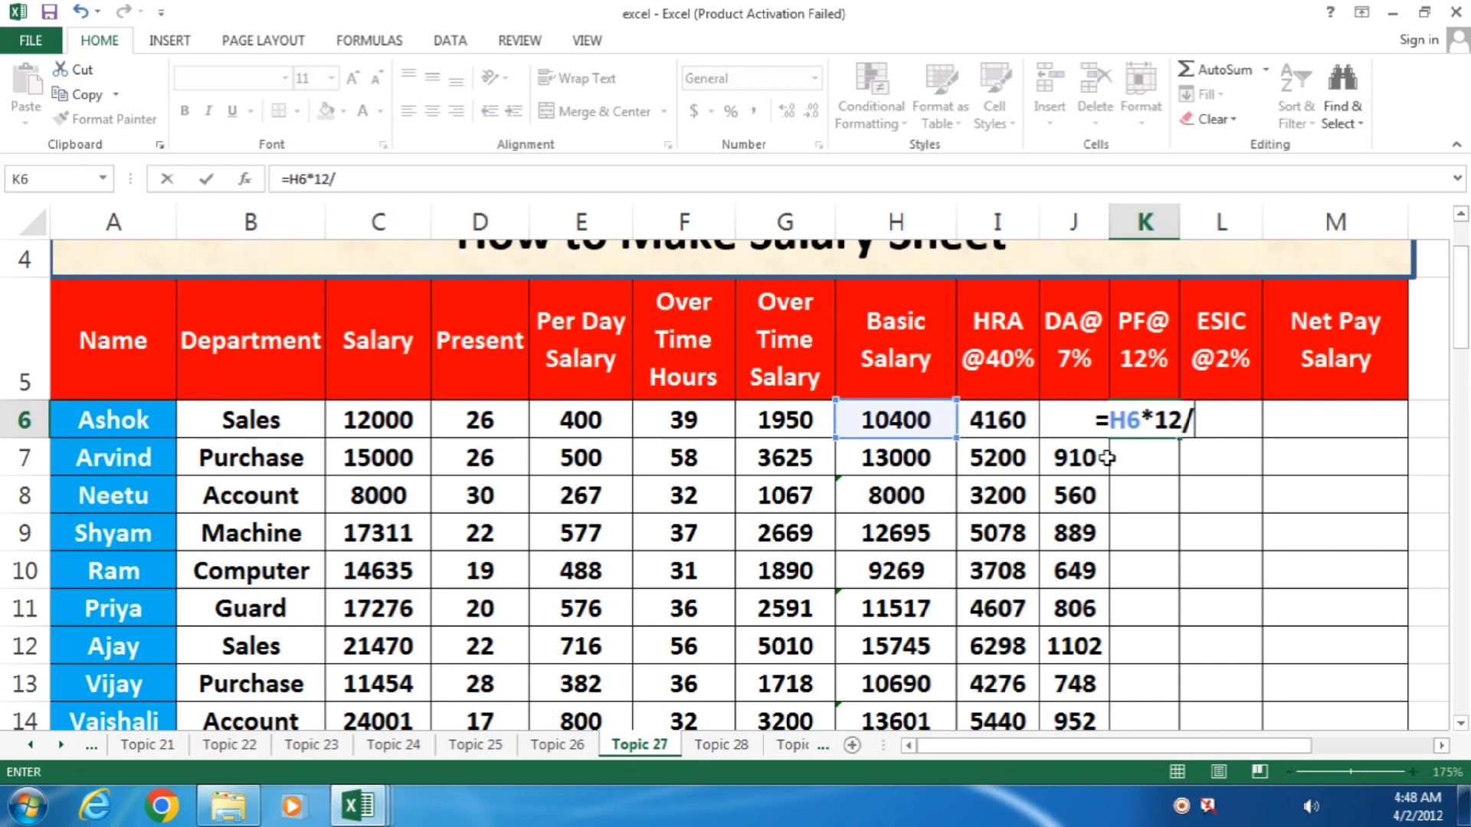
pyautogui.write('100')
pyautogui.press('Return')
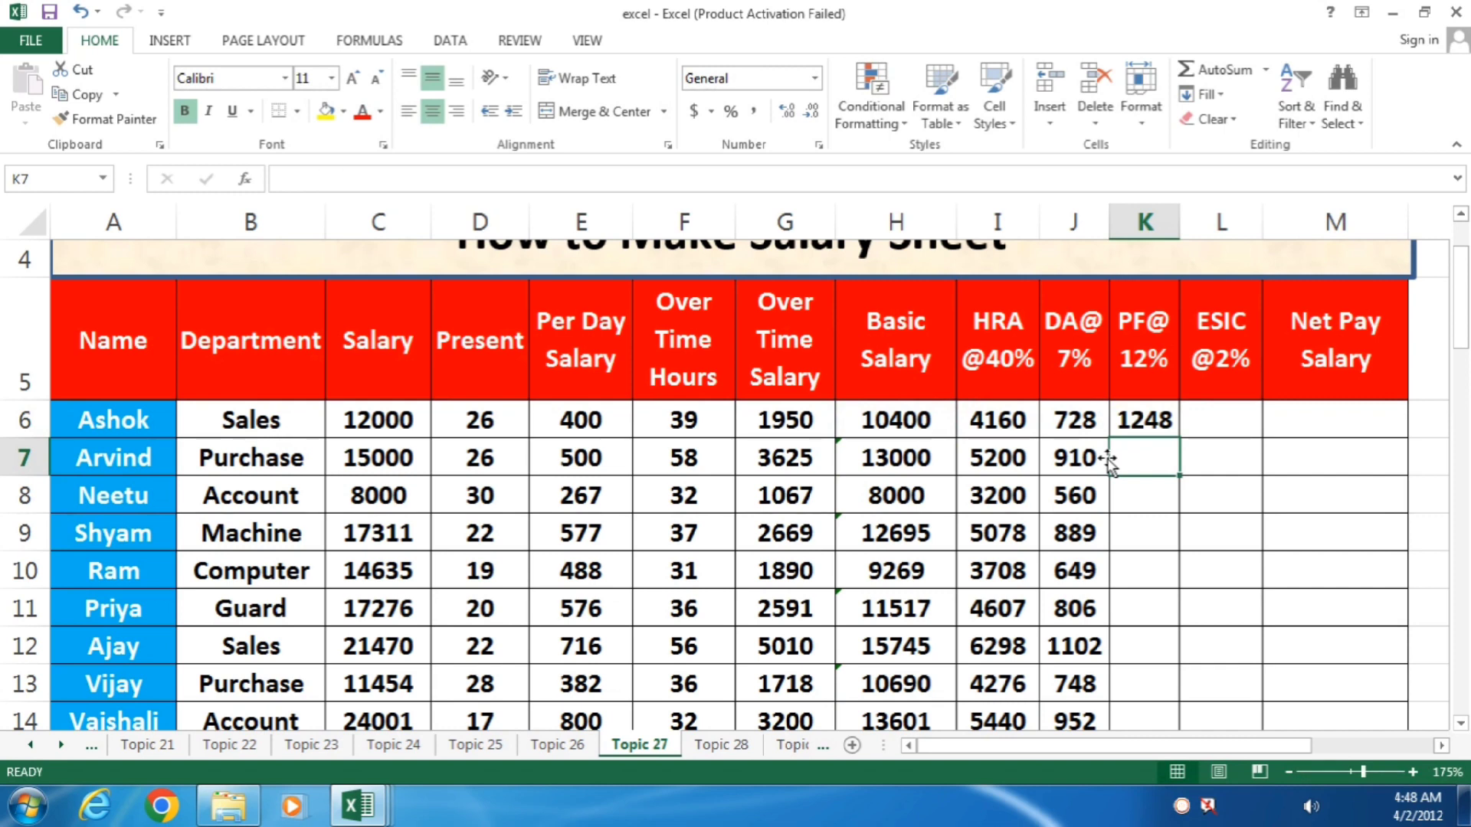
# - Calculate the first employee's ESIC at 2% of basic salary in L6 with the formula =H6*2/100
pyautogui.press('Up')
pyautogui.press('Right')
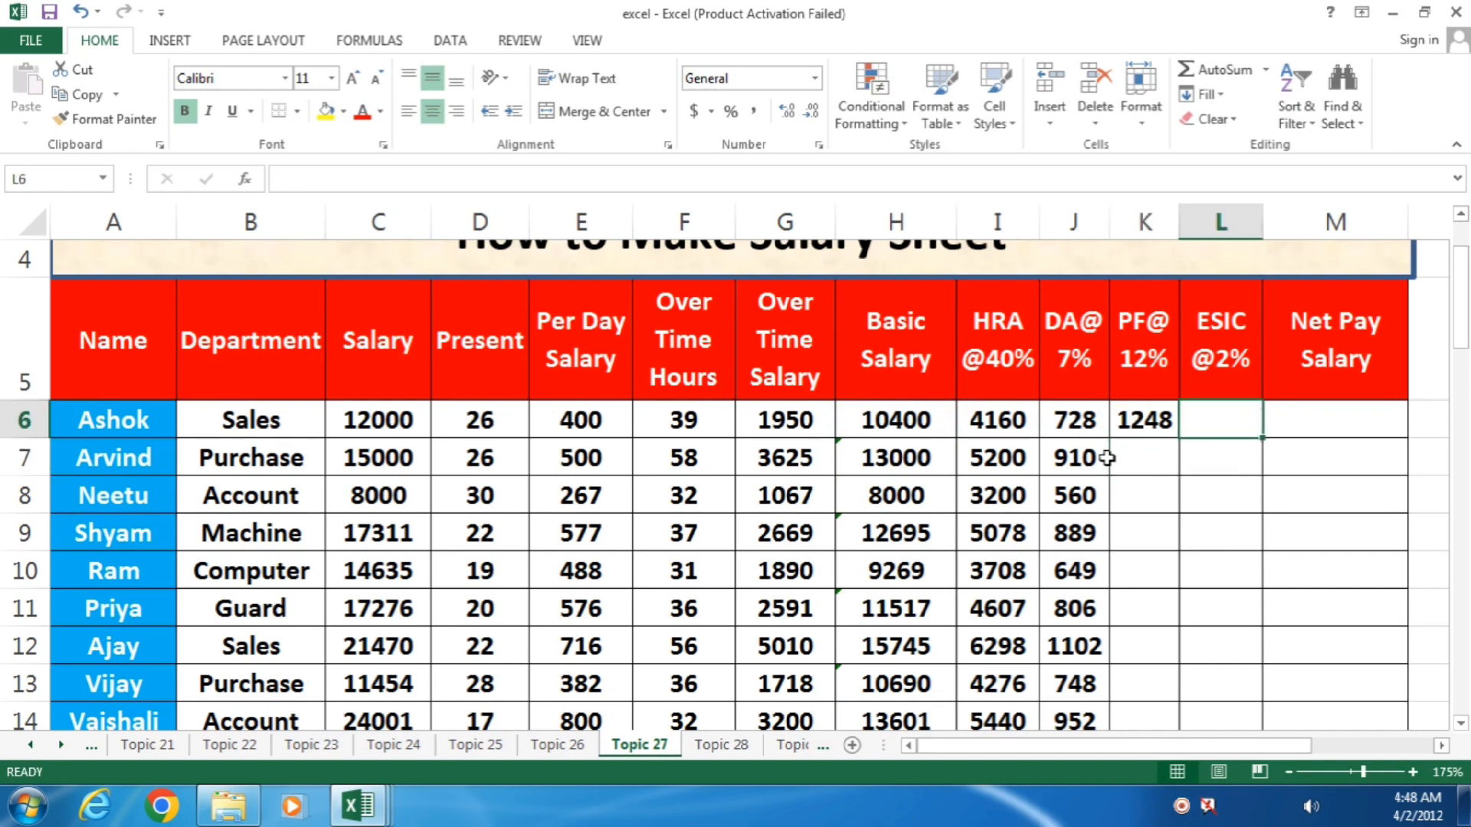
pyautogui.write('=')
pyautogui.press('Left')
pyautogui.press('Left')
pyautogui.press('Left')
pyautogui.press('Left')
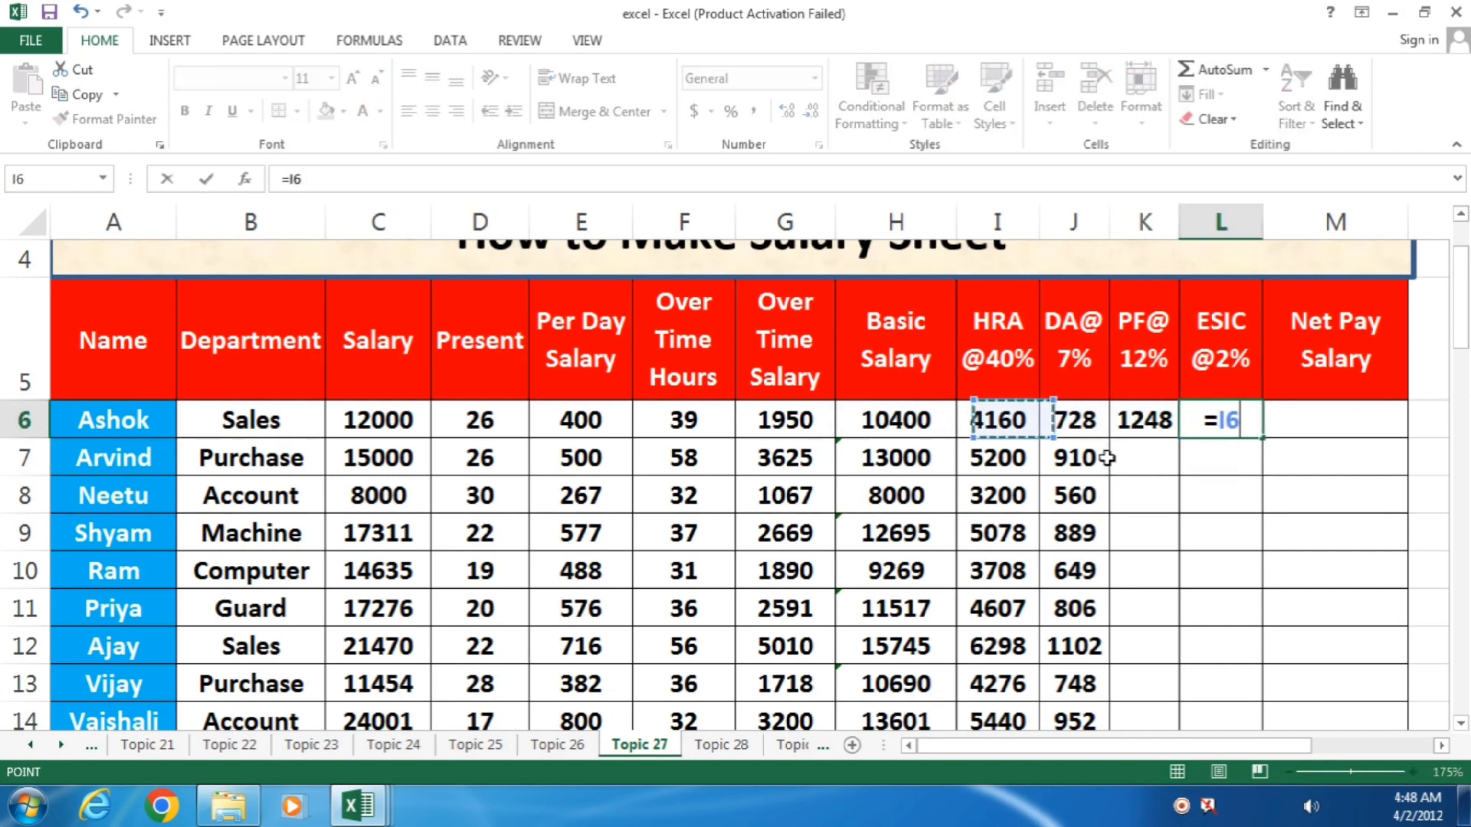
pyautogui.write('*2')
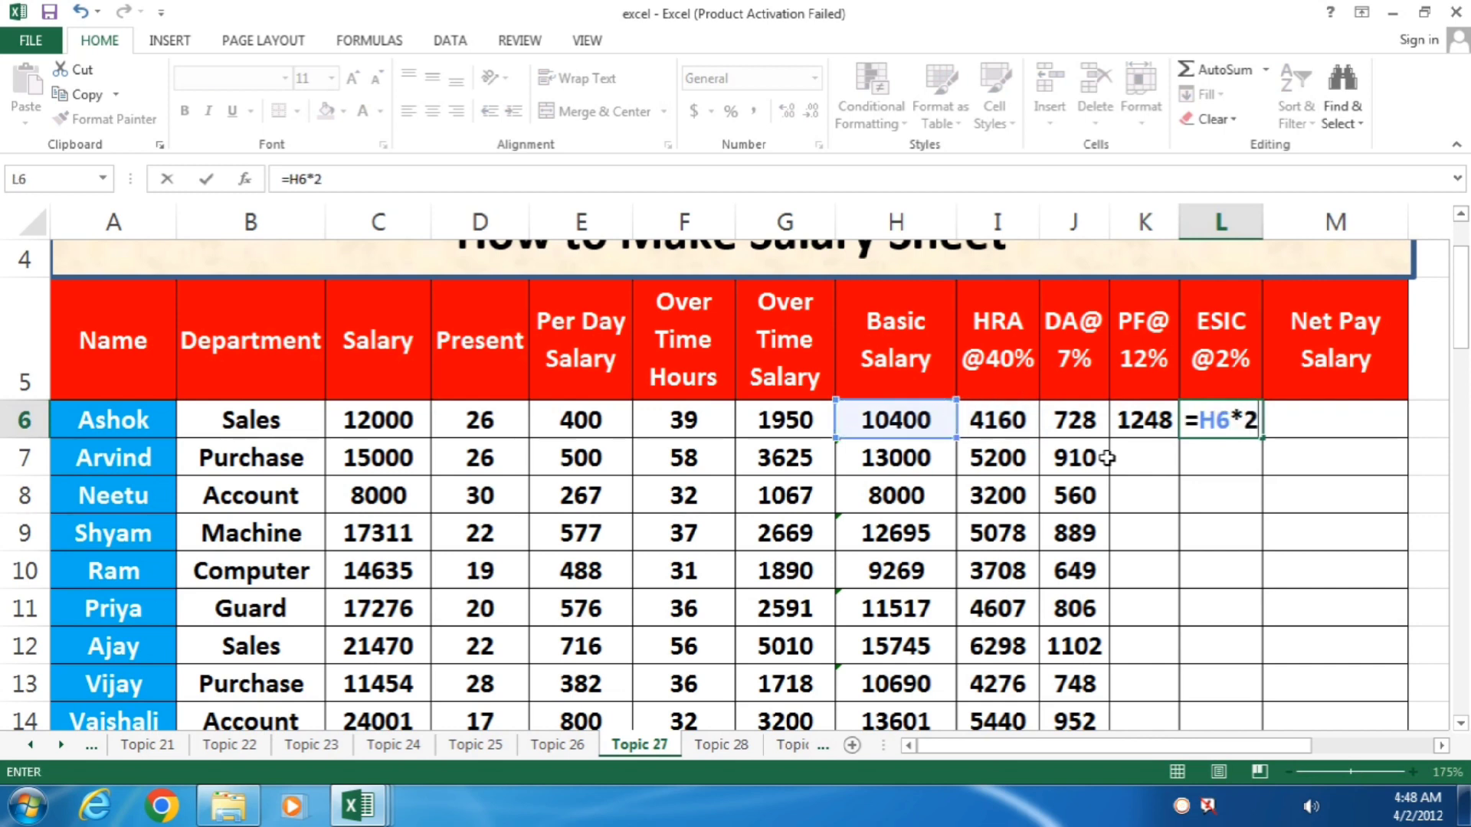
pyautogui.write('/100')
pyautogui.press('Return')
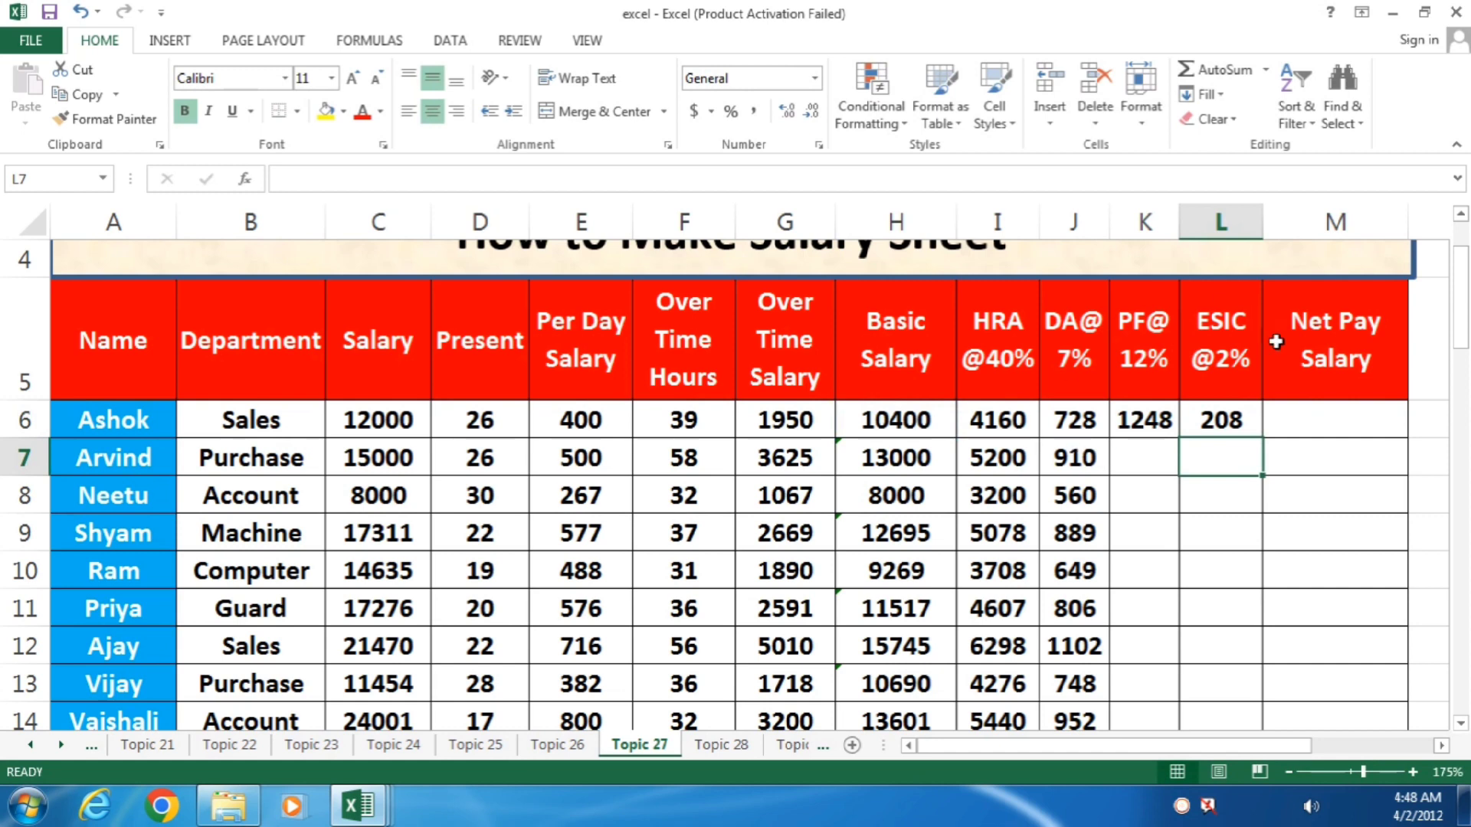
# - Calculate the first employee's net pay salary in M6 with the formula =H6+G6+I6+J6-K6-L6
pyautogui.click(1341, 429)
pyautogui.write('=')
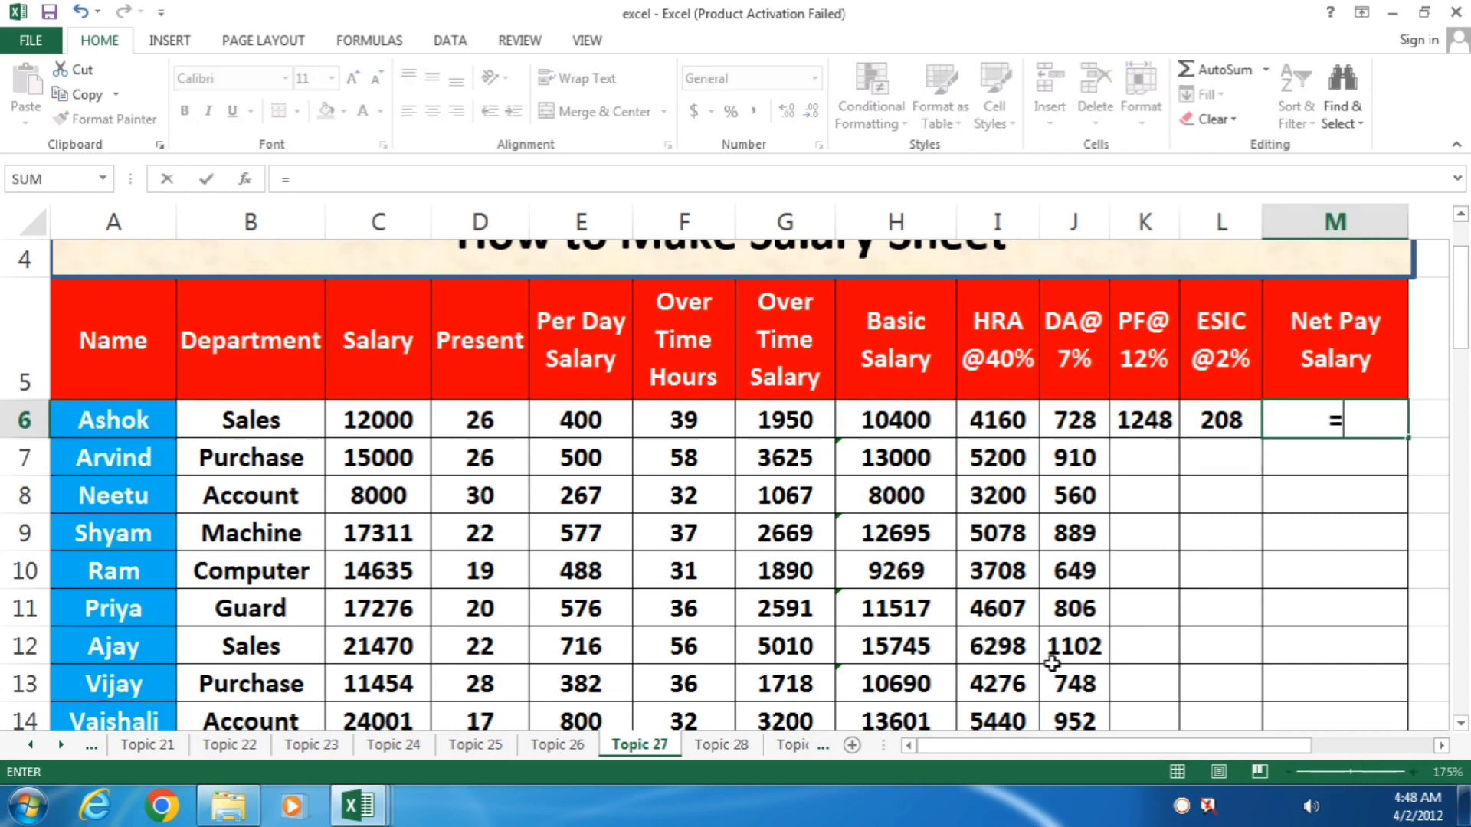
pyautogui.press('Left')
pyautogui.press('Left')
pyautogui.press('Left')
pyautogui.press('Left')
pyautogui.press('Left')
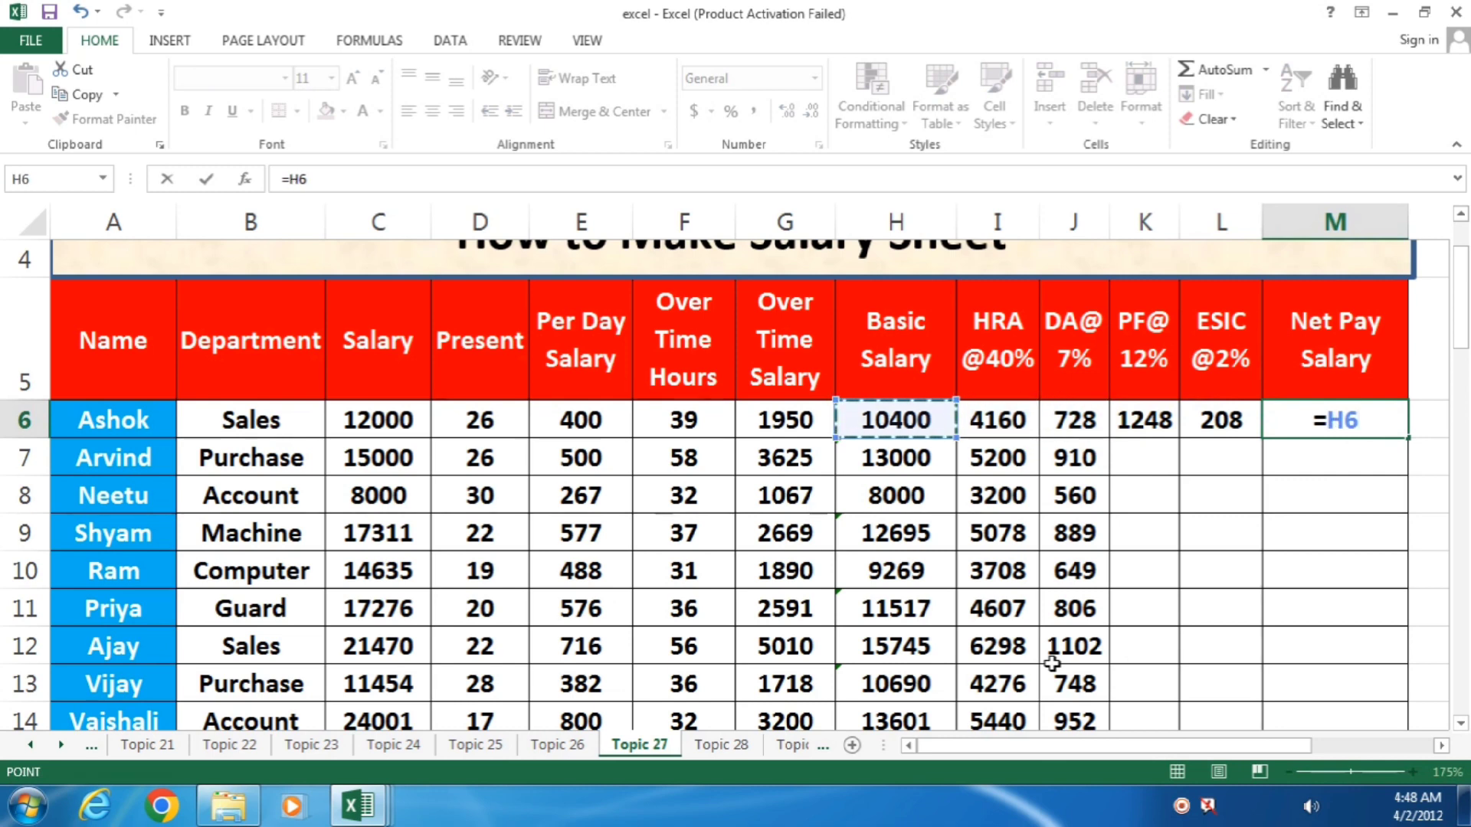
pyautogui.write('+')
pyautogui.press('Left')
pyautogui.press('Left')
pyautogui.press('Left')
pyautogui.press('Left')
pyautogui.press('Left')
pyautogui.press('Left')
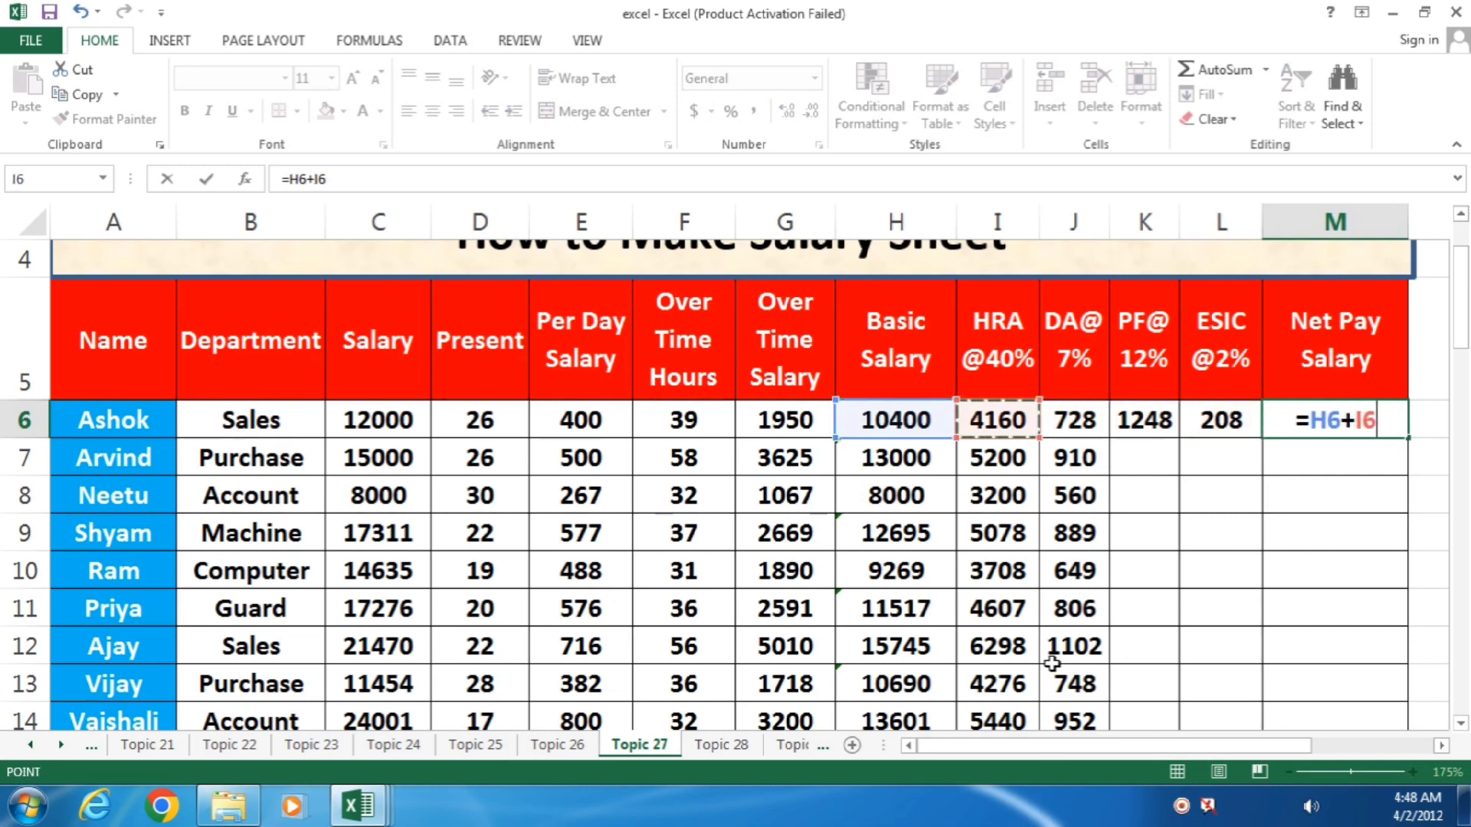
pyautogui.write('+')
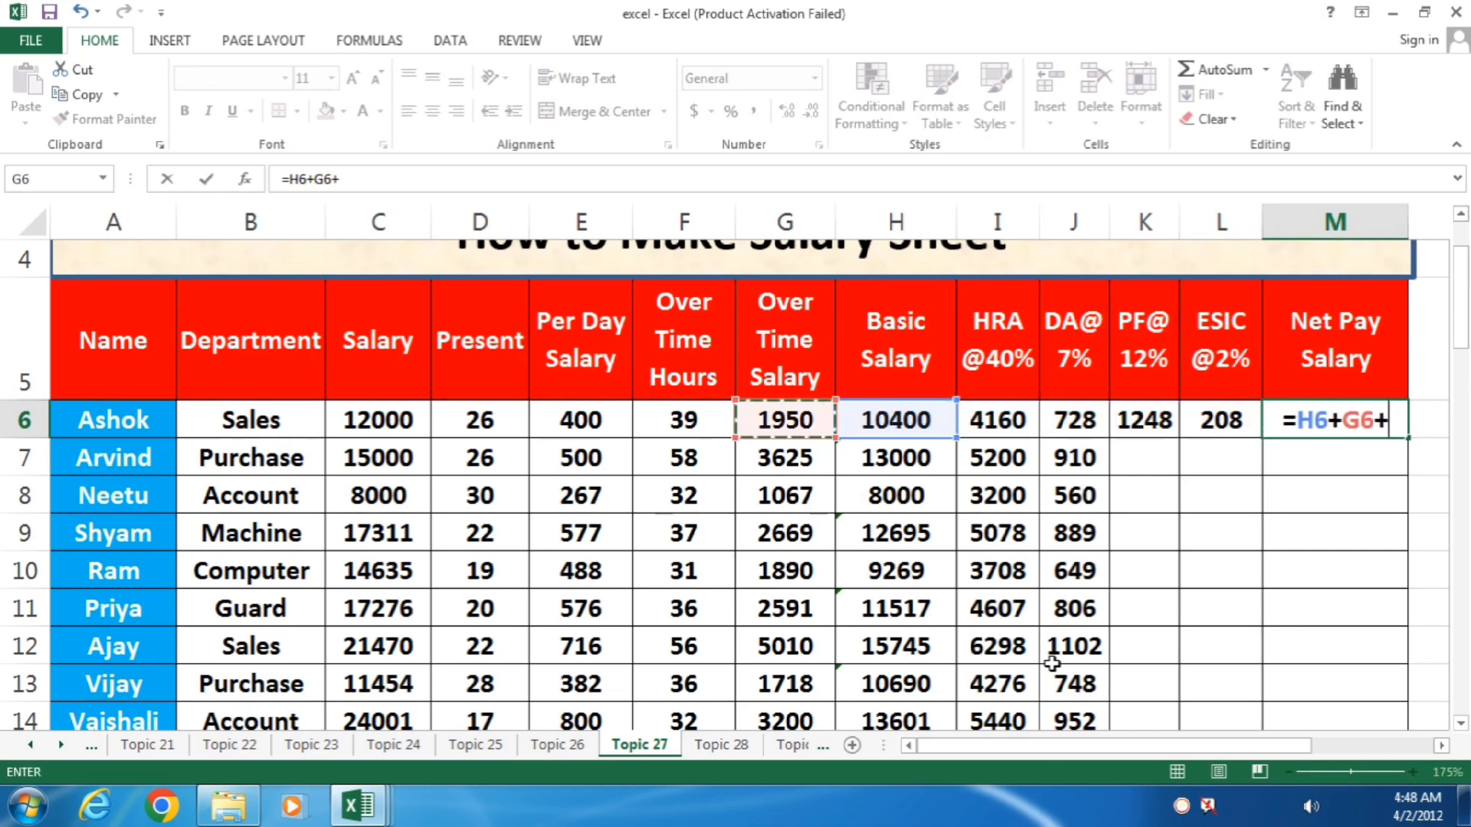
pyautogui.press('Left')
pyautogui.press('Left')
pyautogui.press('Left')
pyautogui.press('Left')
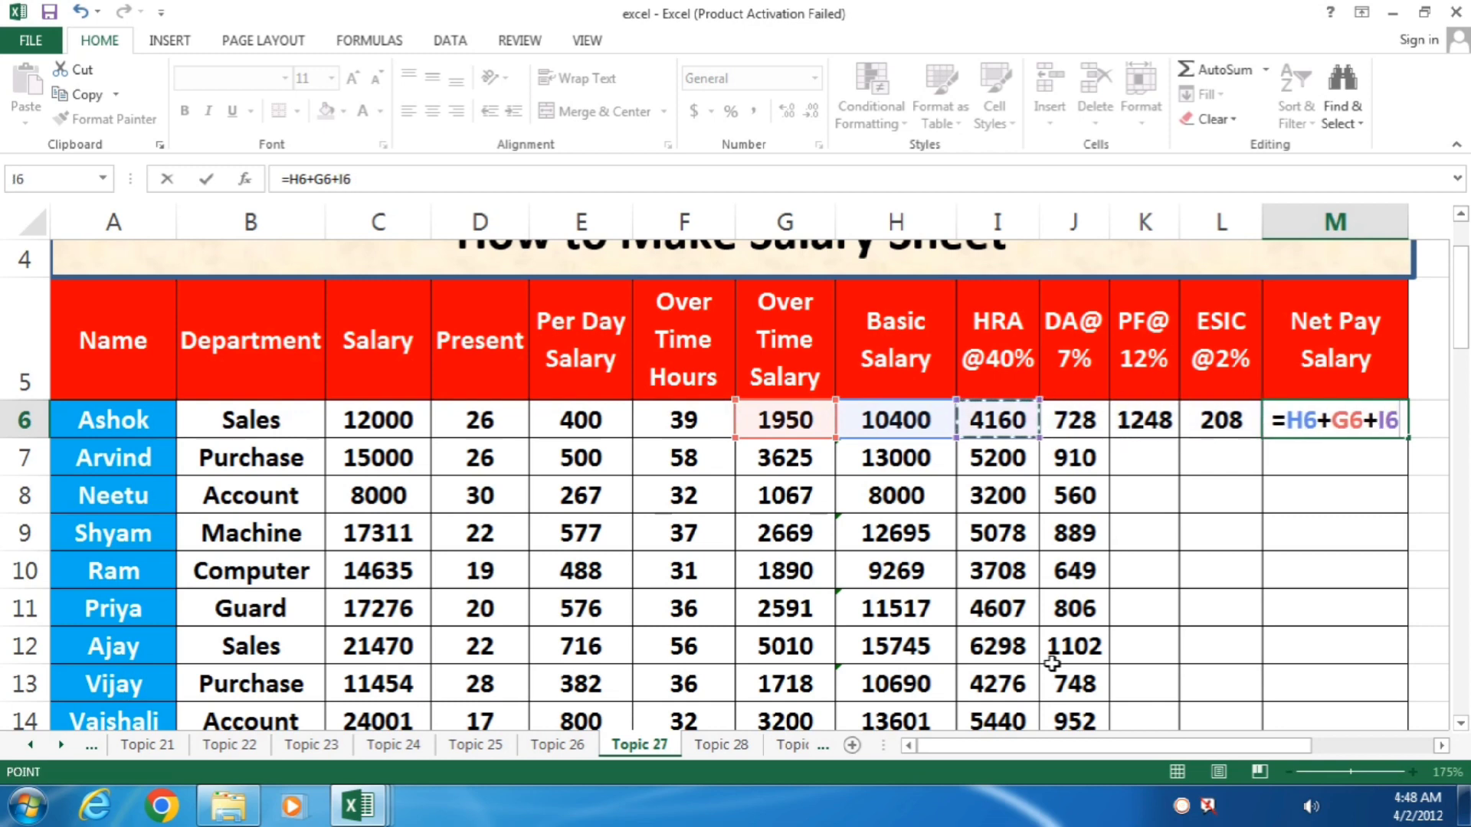
pyautogui.write('+')
pyautogui.press('Left')
pyautogui.press('Left')
pyautogui.press('Left')
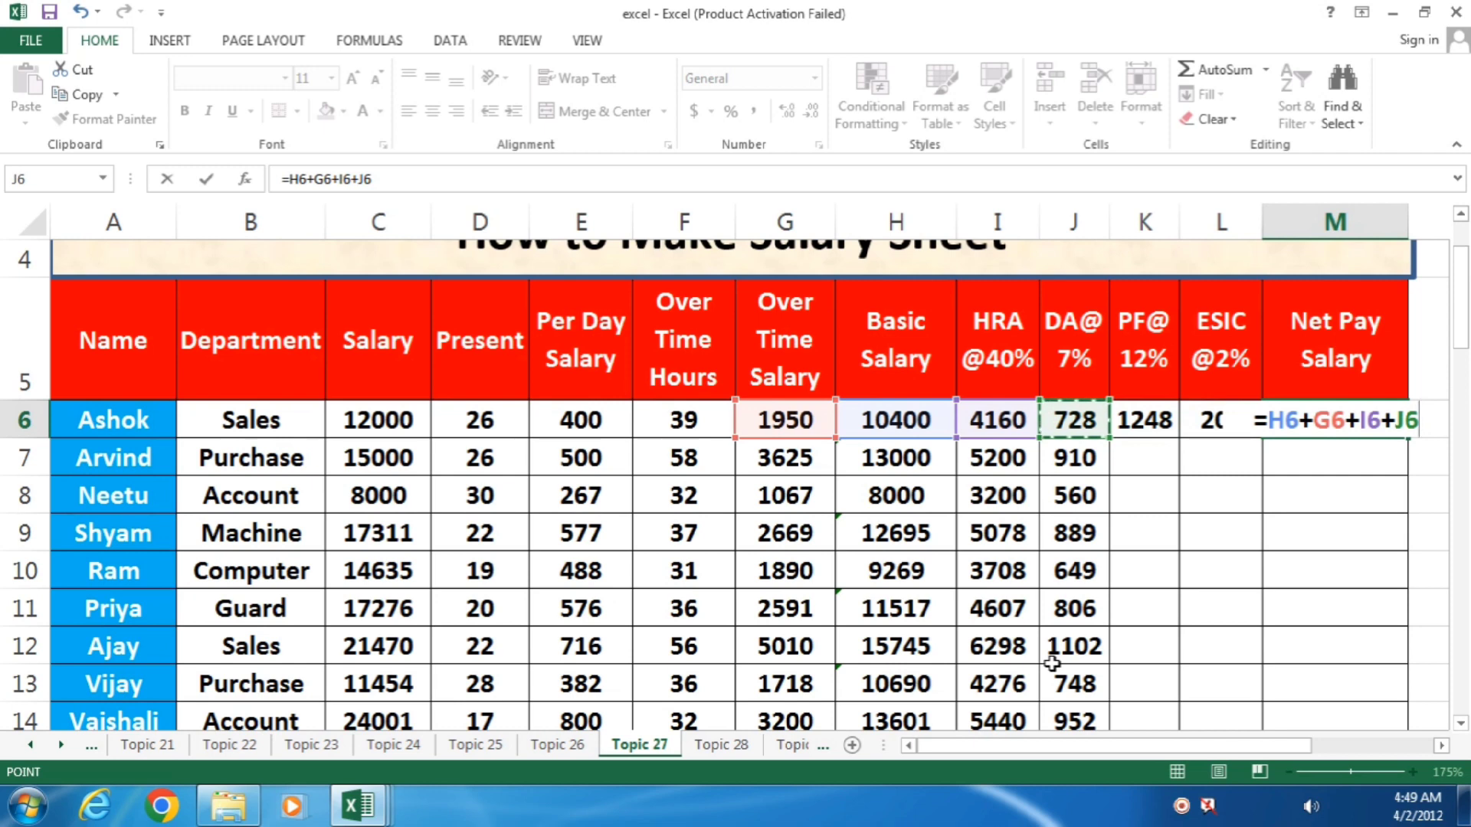
pyautogui.write('-')
pyautogui.press('Left')
pyautogui.press('Left')
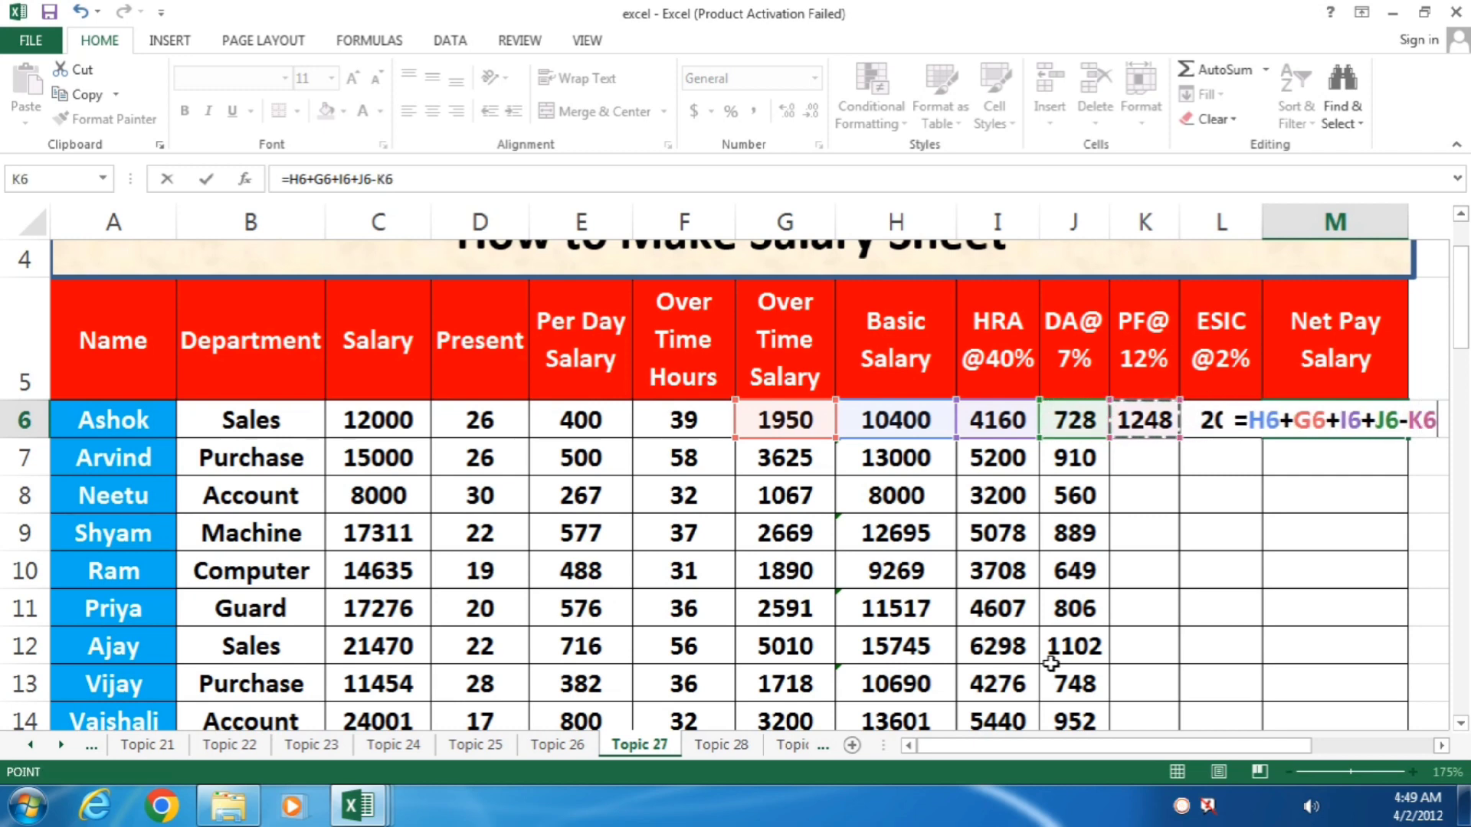
pyautogui.write('-')
pyautogui.press('Left')
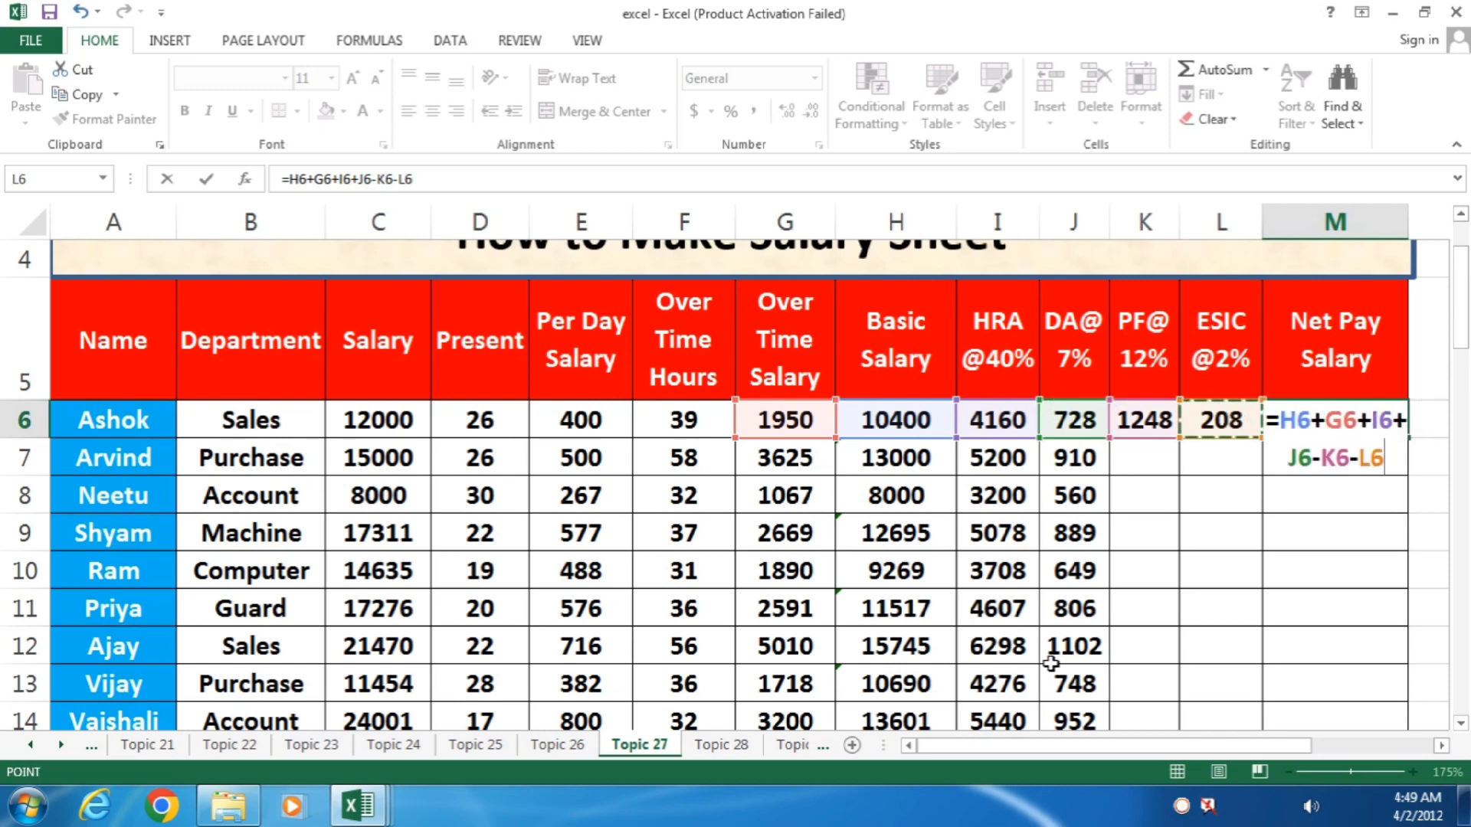
pyautogui.press('Return')
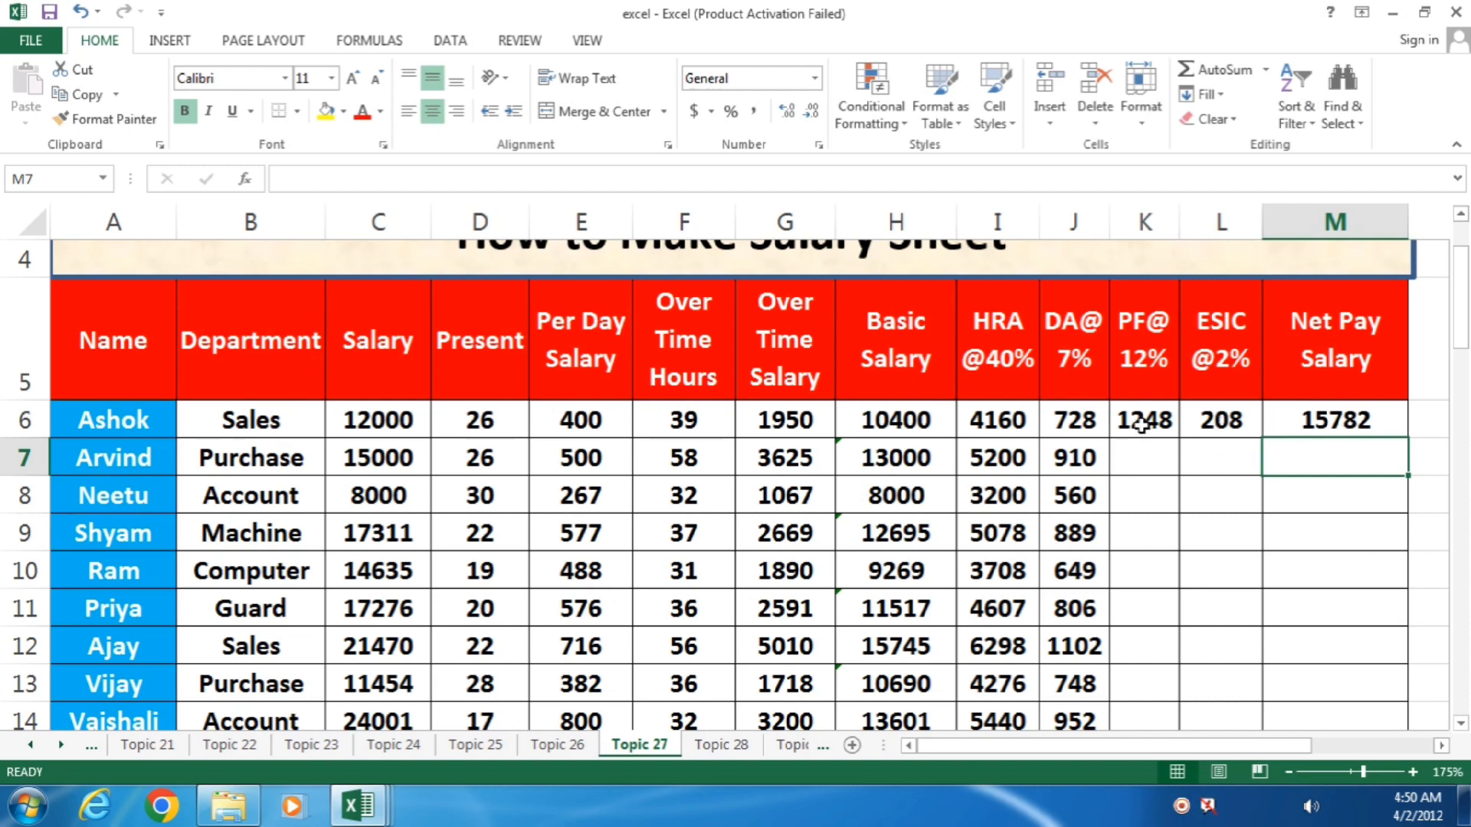
# - Fill the PF, ESIC and net pay formulas in K6:M6 down through all remaining employee rows
pyautogui.moveTo(1126, 420); pyautogui.dragTo(1333, 610)
pyautogui.scroll(-4, 710, 578)
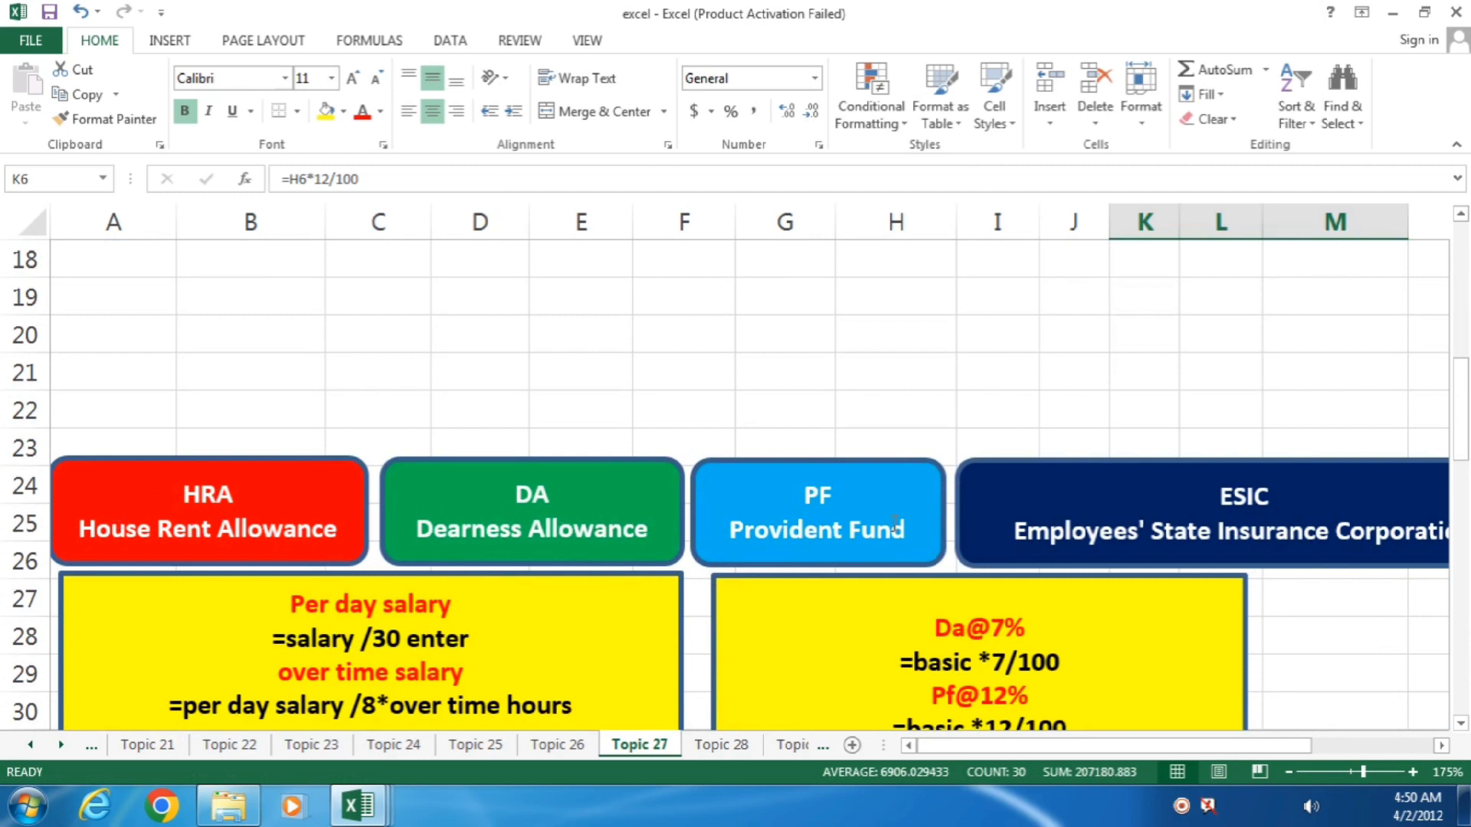
pyautogui.scroll(-2, 1265, 527)
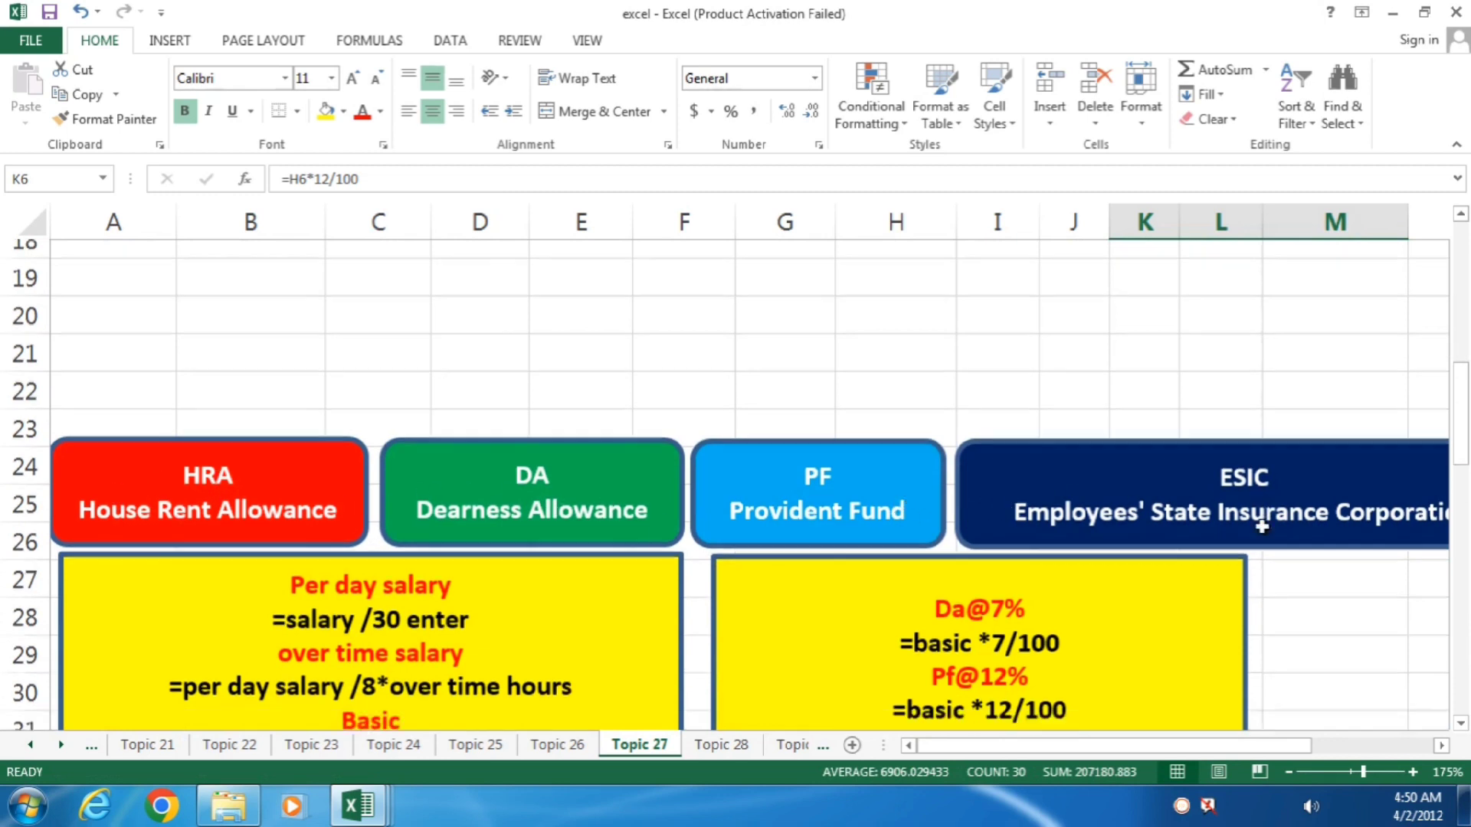
pyautogui.scroll(-1, 1263, 528)
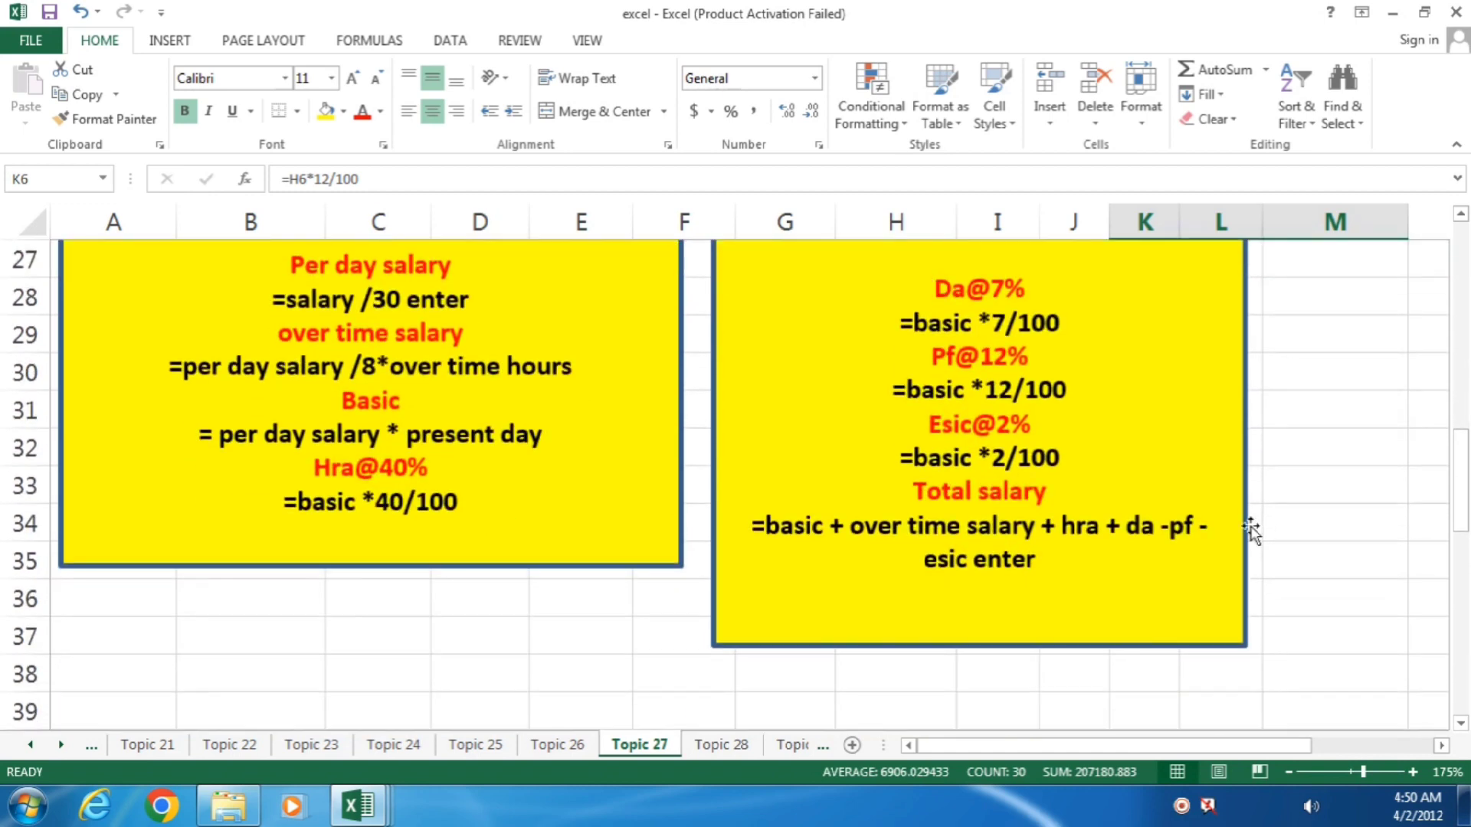